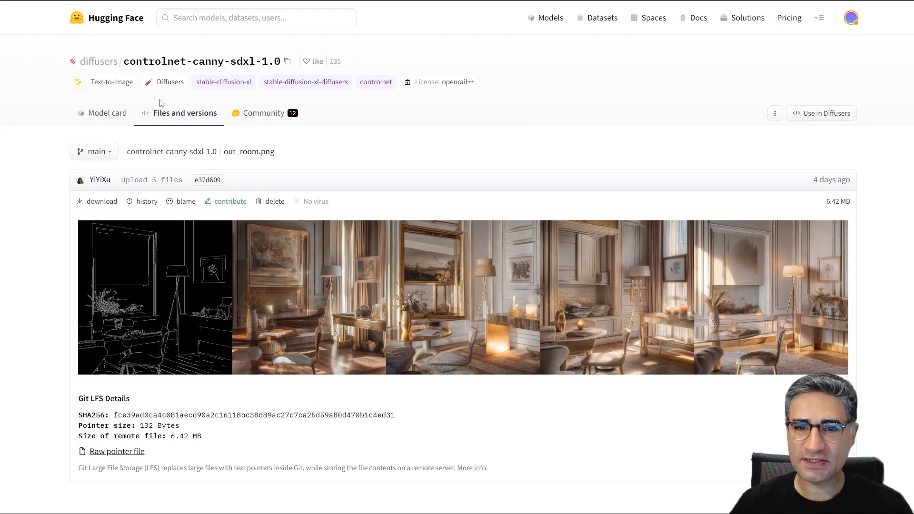
# - Open the controlnet-canny-sdxl-1.0 repository's file list and locate config.json and diffusion_pytorch_model.safetensors in the local Controlnet folder in File Explorer
pyautogui.click(194, 126)
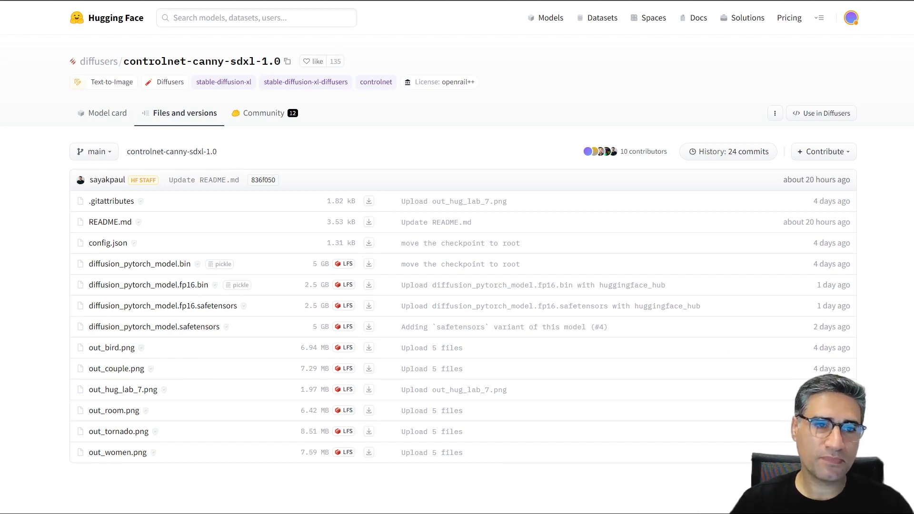
pyautogui.moveTo(0, 22); pyautogui.dragTo(157, 17)
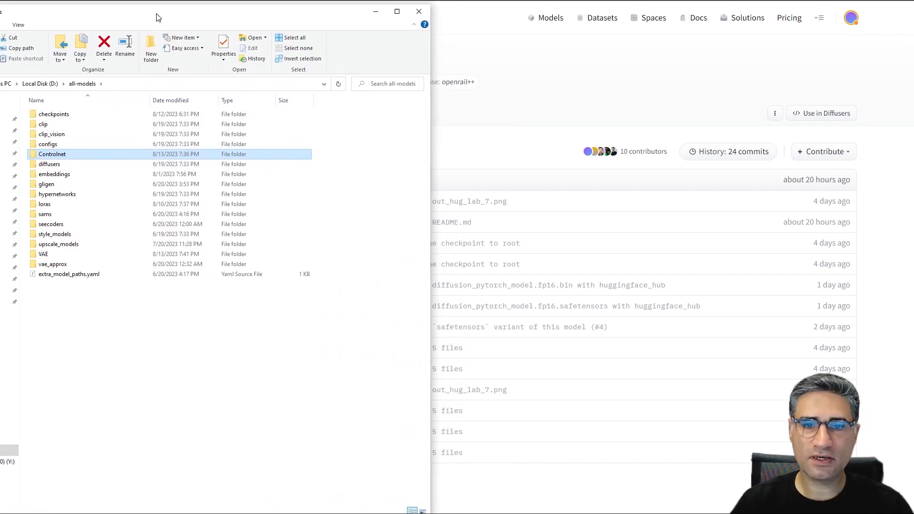
pyautogui.doubleClick(56, 154)
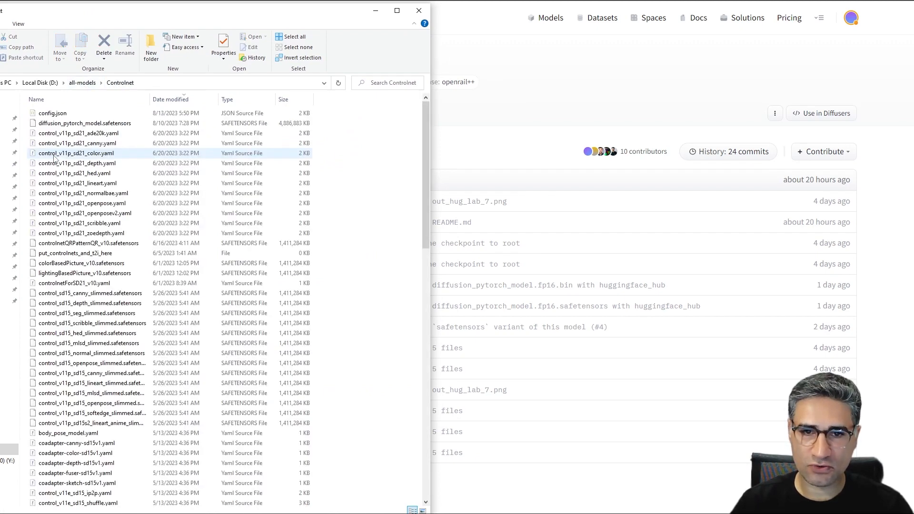
pyautogui.click(55, 125)
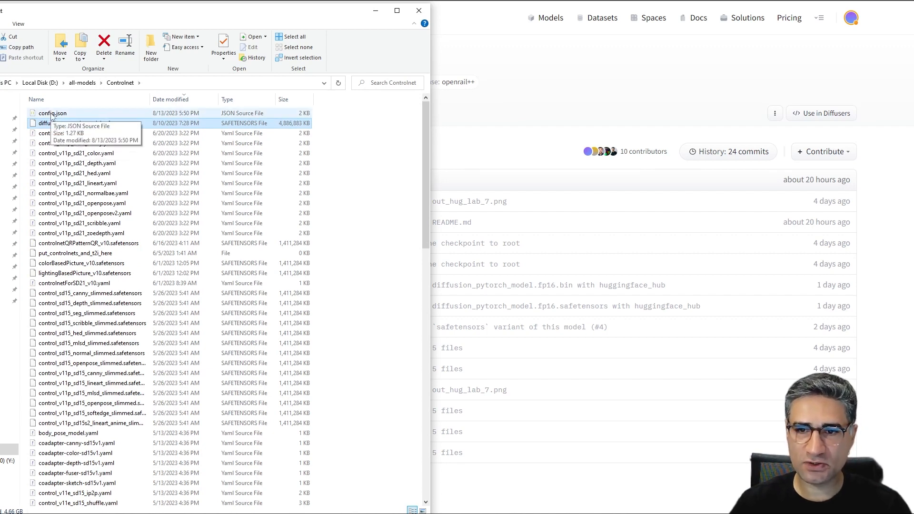
pyautogui.keyDown('ctrl'); pyautogui.click(53, 114); pyautogui.keyUp('ctrl')
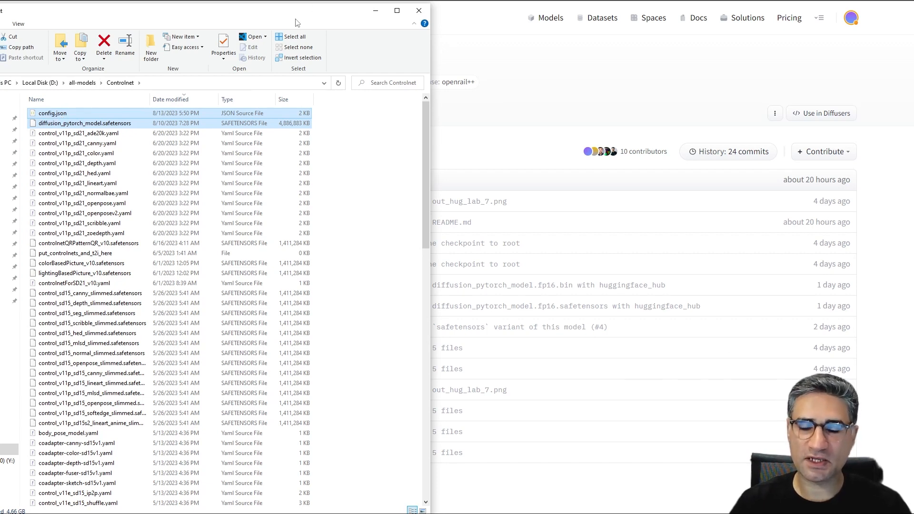
pyautogui.click(74, 113)
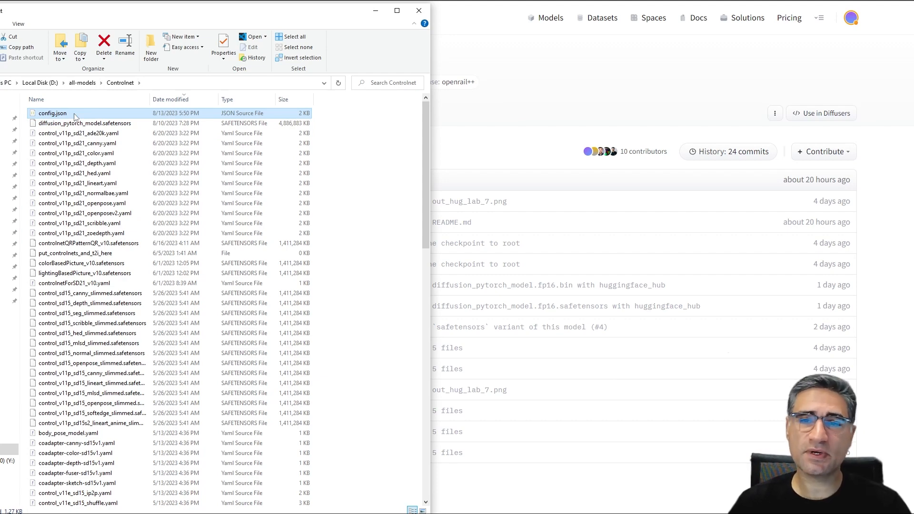
pyautogui.moveTo(265, 10); pyautogui.dragTo(0, 52)
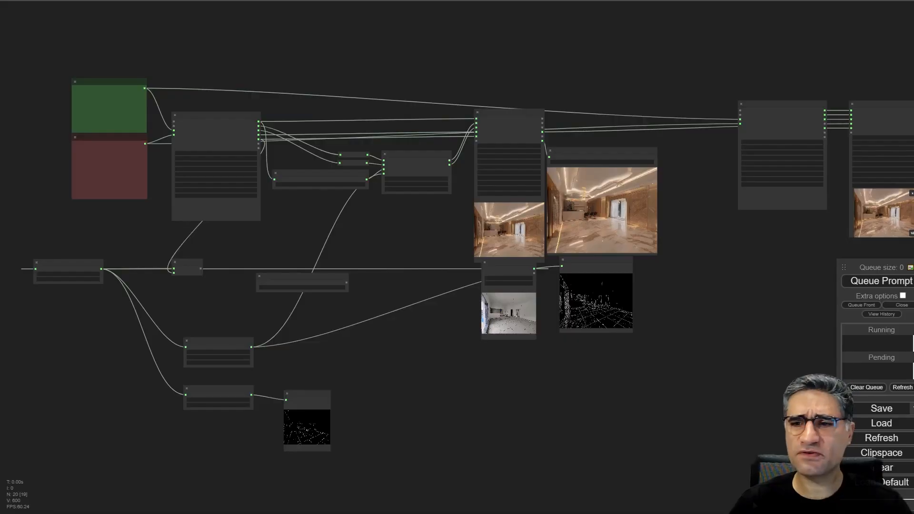
# - Switch to the ComfyUI workflow and survey the node graph from the prompts through the samplers to the saved images
pyautogui.moveTo(515, 432); pyautogui.dragTo(367, 397)
pyautogui.scroll(3, 447, 295)
pyautogui.scroll(3, 564, 304)
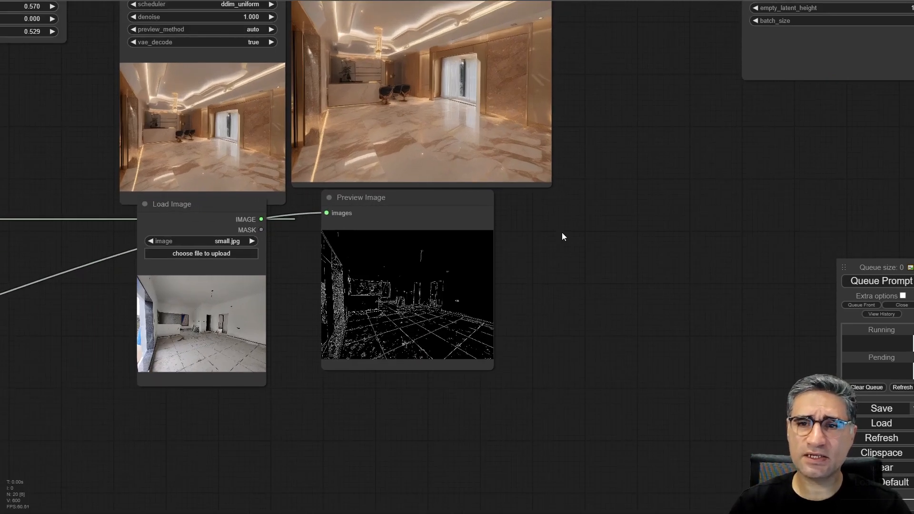
pyautogui.moveTo(563, 237); pyautogui.dragTo(594, 361)
pyautogui.scroll(-2, 593, 362)
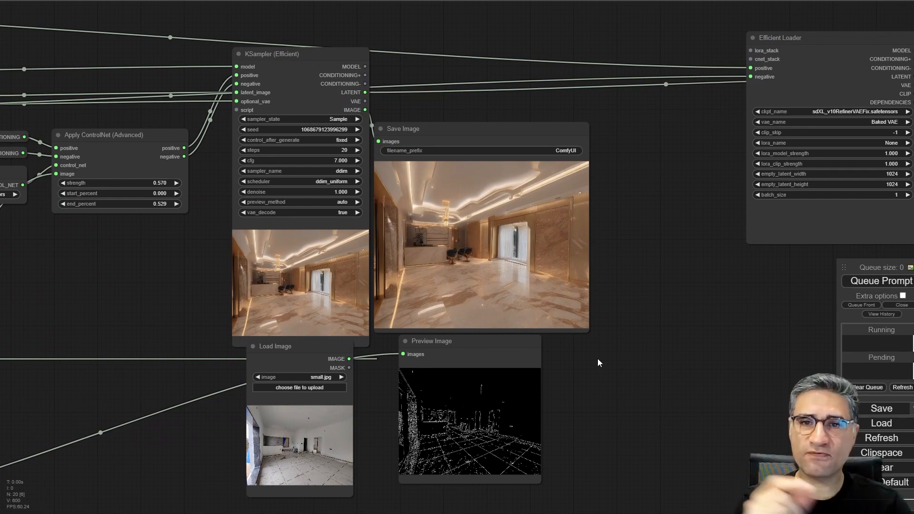
pyautogui.scroll(-5, 598, 358)
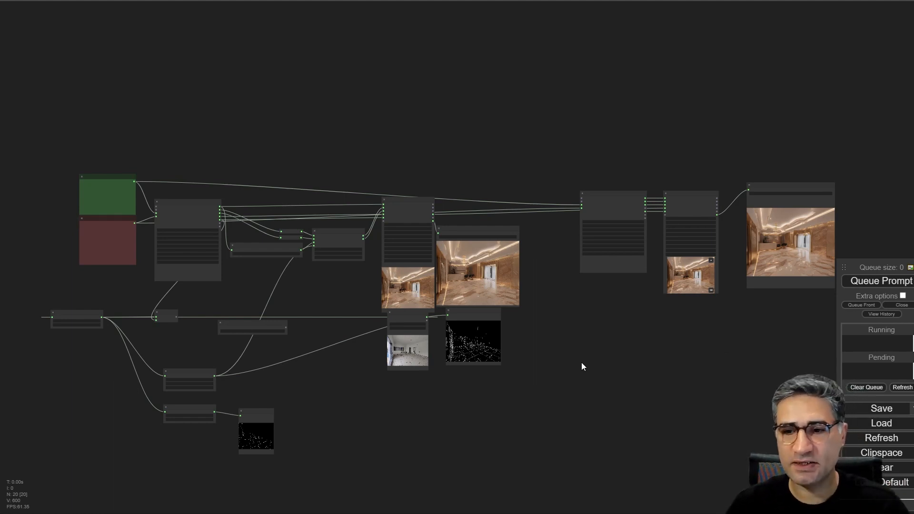
pyautogui.scroll(9, 560, 373)
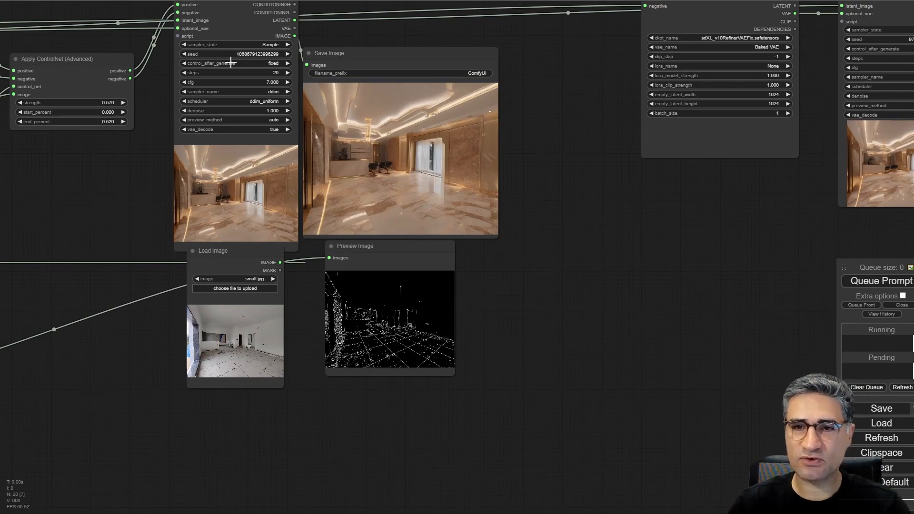
pyautogui.scroll(8, 547, 318)
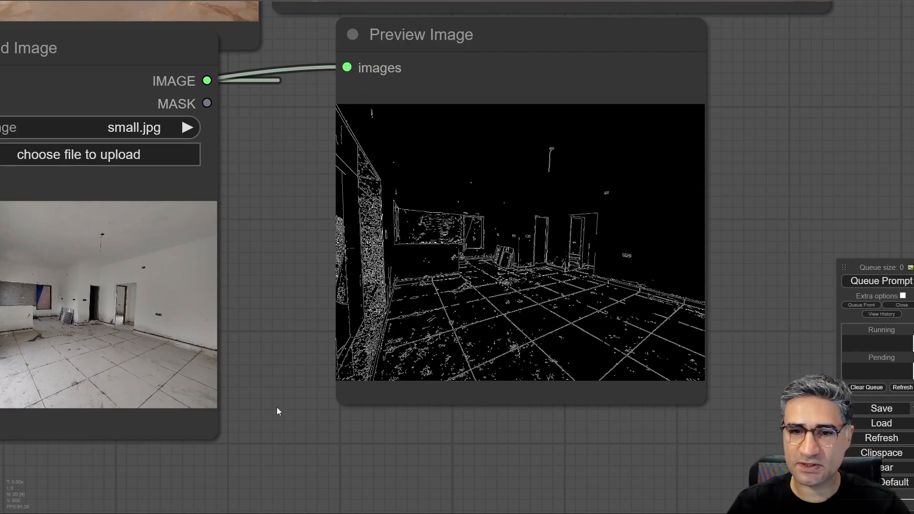
# - Compare the empty-room photo in the Load Image node with its Canny edge map in the Preview Image node
pyautogui.moveTo(139, 477); pyautogui.dragTo(430, 358)
pyautogui.scroll(7, 382, 364)
pyautogui.moveTo(381, 373); pyautogui.dragTo(358, 512)
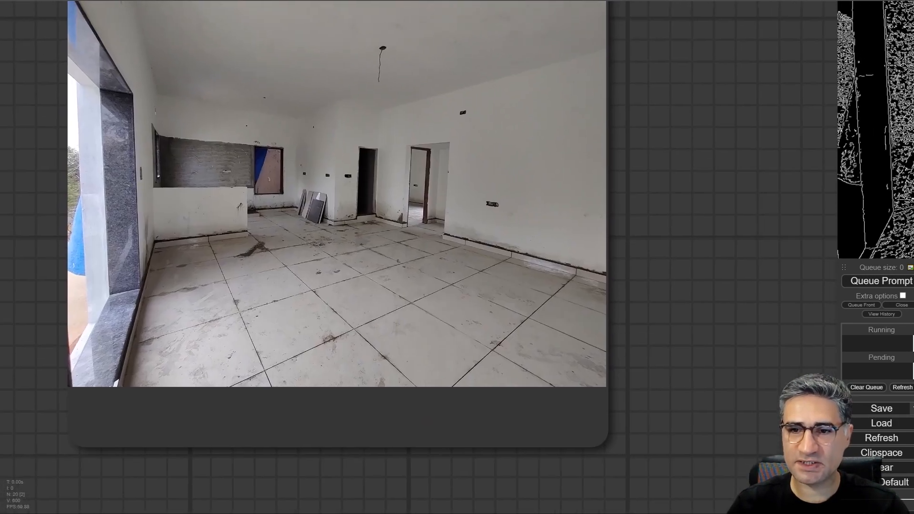
pyautogui.scroll(-5, 387, 123)
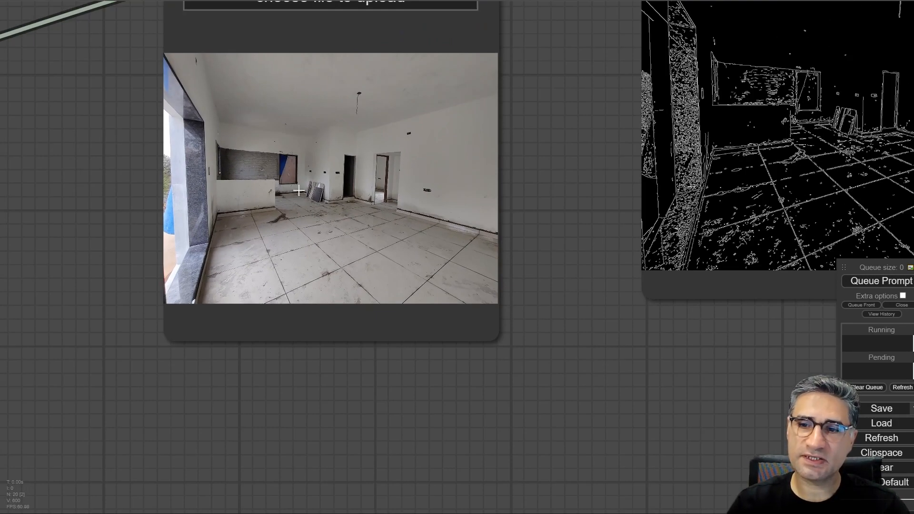
pyautogui.moveTo(560, 179); pyautogui.dragTo(169, 306)
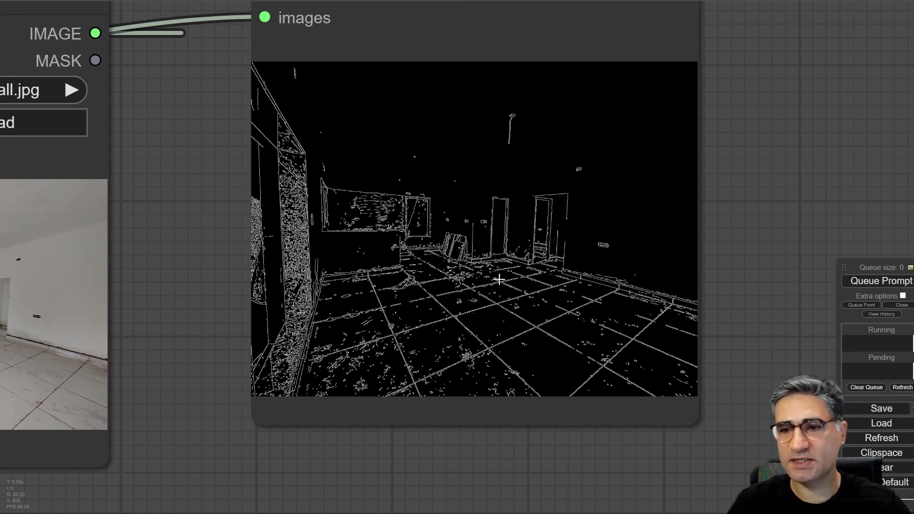
pyautogui.scroll(-1, 461, 227)
# - Inspect the generated interior closely in the first Save Image node
pyautogui.scroll(-4, 462, 227)
pyautogui.moveTo(300, 194); pyautogui.dragTo(404, 513)
pyautogui.scroll(7, 174, 309)
pyautogui.moveTo(556, 457); pyautogui.dragTo(2, 509)
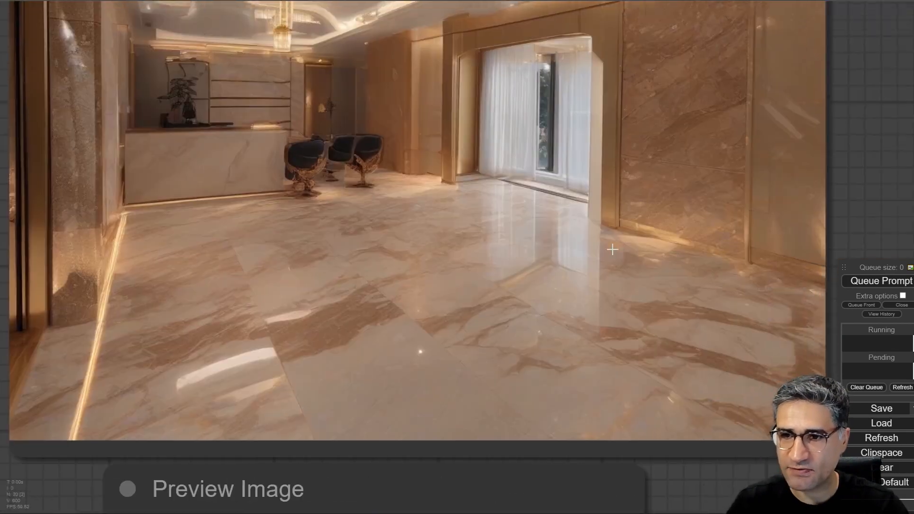
pyautogui.scroll(-15, 838, 179)
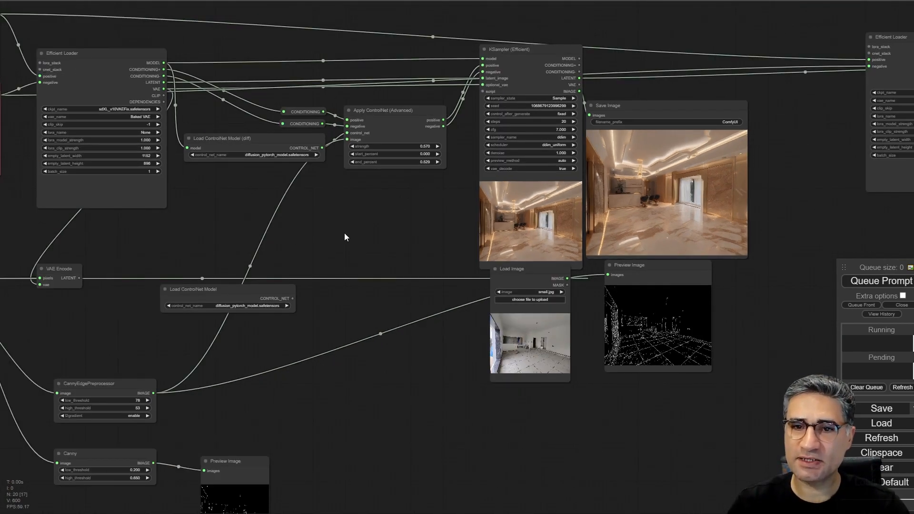
# - Read the positive prompt in the green Primitive node and check it against the generated image
pyautogui.moveTo(344, 233); pyautogui.dragTo(581, 245)
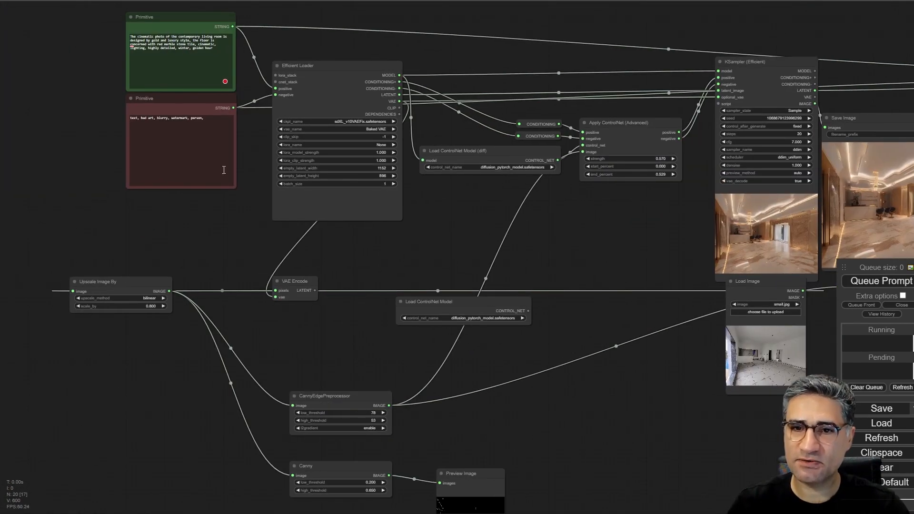
pyautogui.moveTo(84, 38); pyautogui.dragTo(151, 111)
pyautogui.scroll(7, 163, 98)
pyautogui.scroll(10, 203, 91)
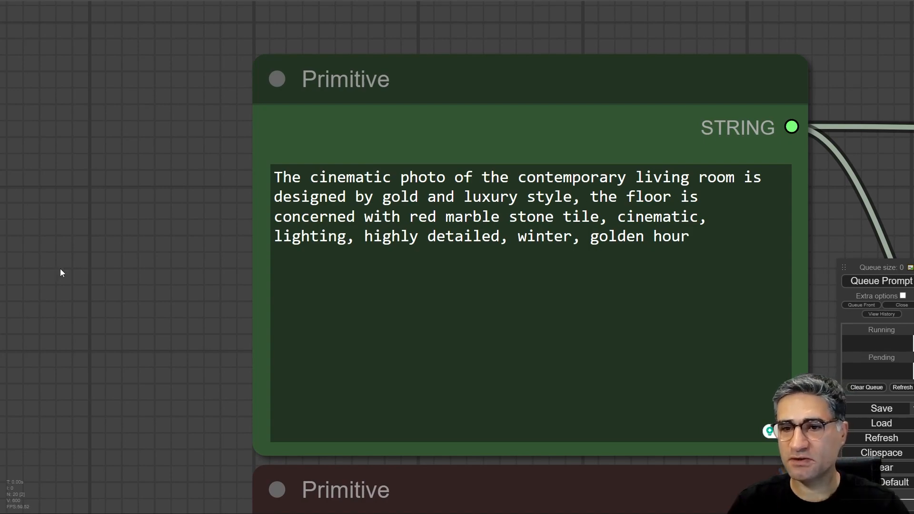
pyautogui.scroll(-11, 97, 278)
pyautogui.moveTo(424, 143); pyautogui.dragTo(252, 24)
pyautogui.moveTo(714, 395); pyautogui.dragTo(51, 138)
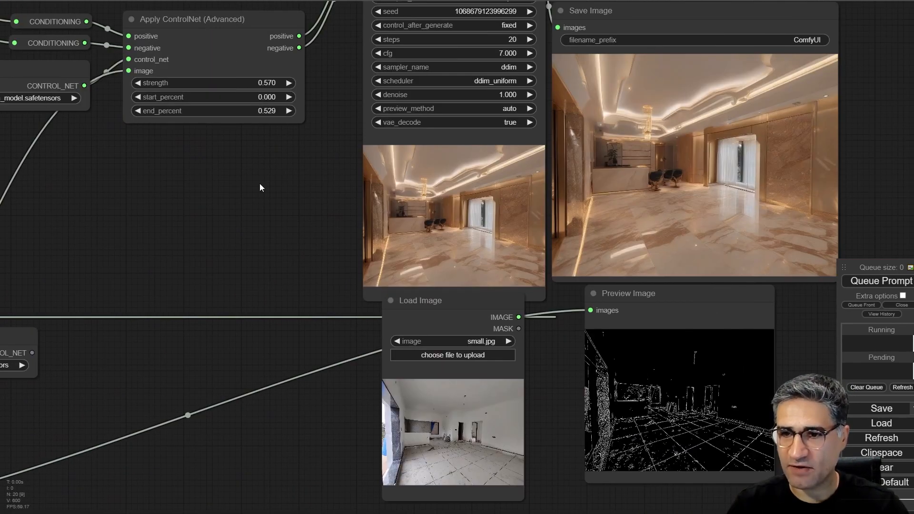
# - Move the Load Image node to the start of the graph, just before the Upscale Image By node
pyautogui.moveTo(260, 183); pyautogui.dragTo(441, 189)
pyautogui.scroll(-6, 355, 203)
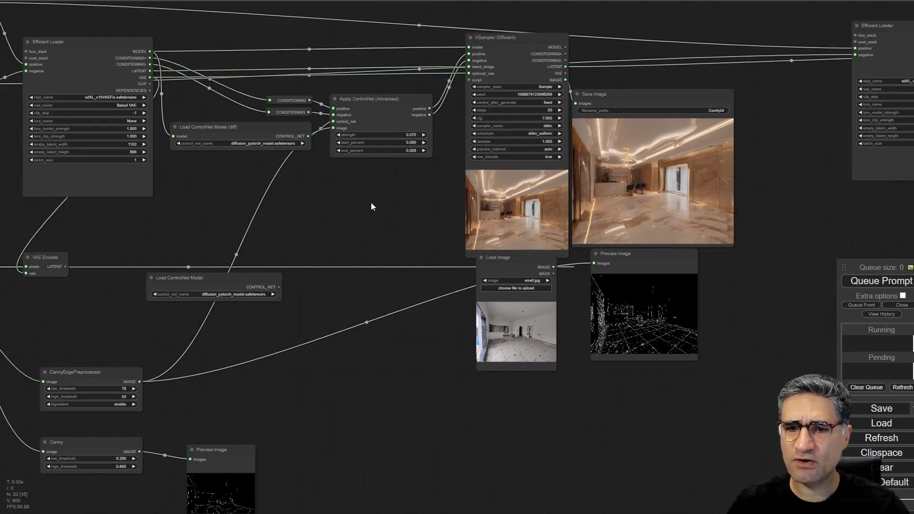
pyautogui.moveTo(358, 209); pyautogui.dragTo(503, 126)
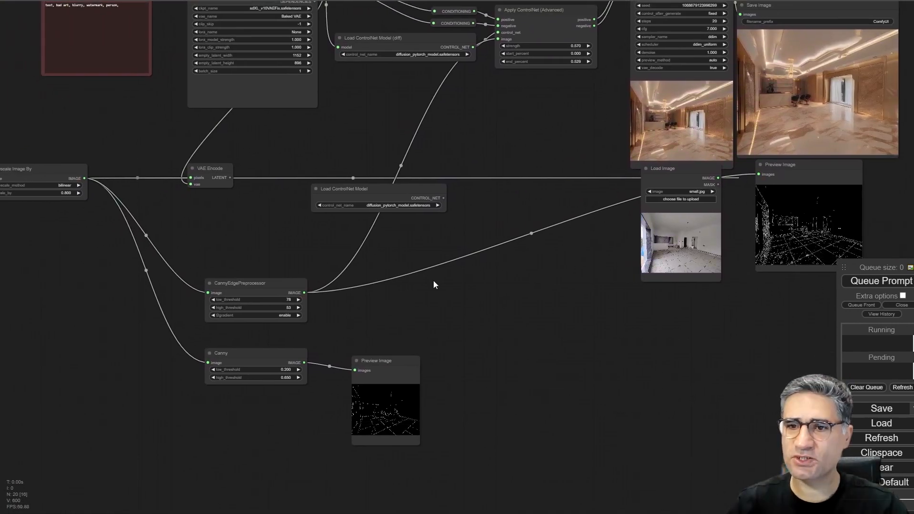
pyautogui.scroll(-4, 433, 284)
pyautogui.moveTo(524, 314); pyautogui.dragTo(570, 306)
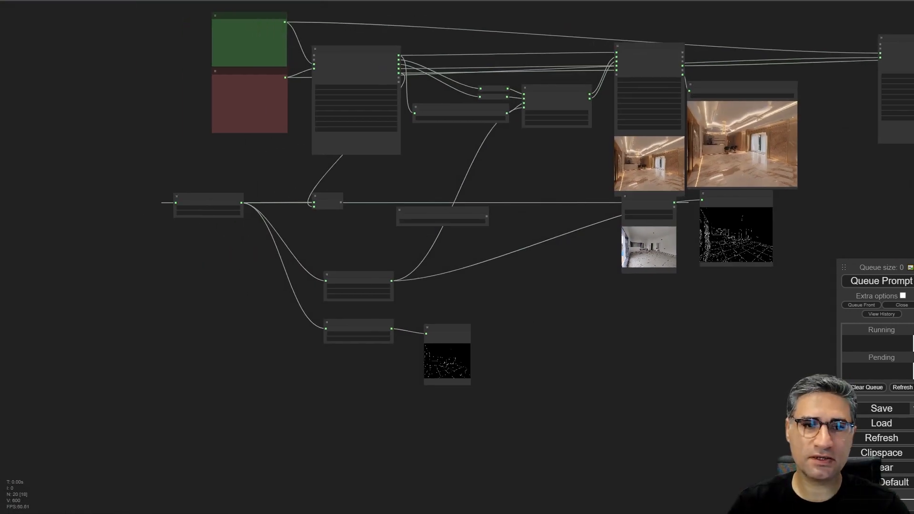
pyautogui.moveTo(643, 200); pyautogui.dragTo(105, 200)
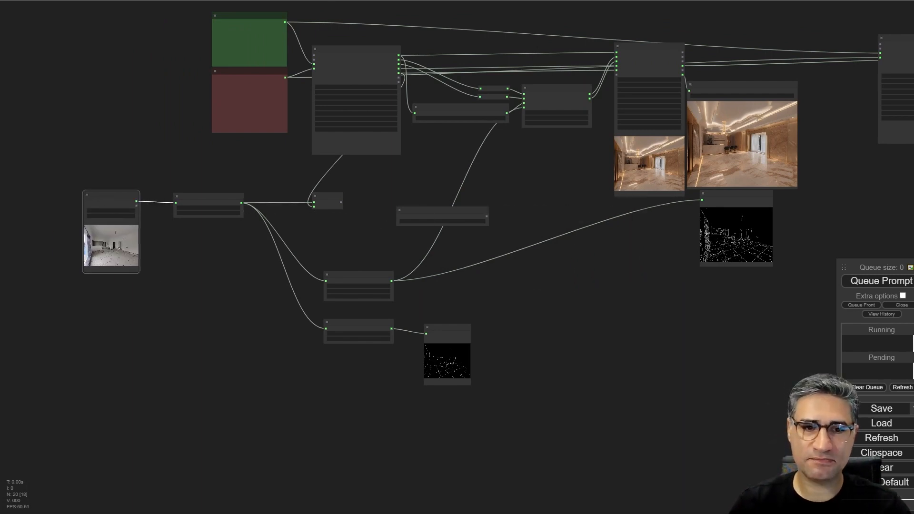
# - Examine the Efficient Loader node's settings and its model link to the Load ControlNet Model (diff) node
pyautogui.scroll(10, 269, 211)
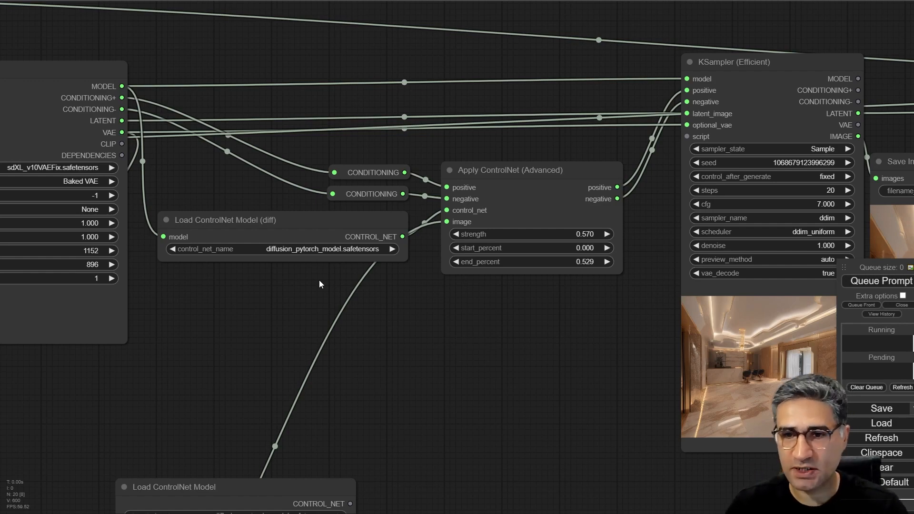
pyautogui.scroll(-5, 319, 282)
pyautogui.scroll(-5, 393, 320)
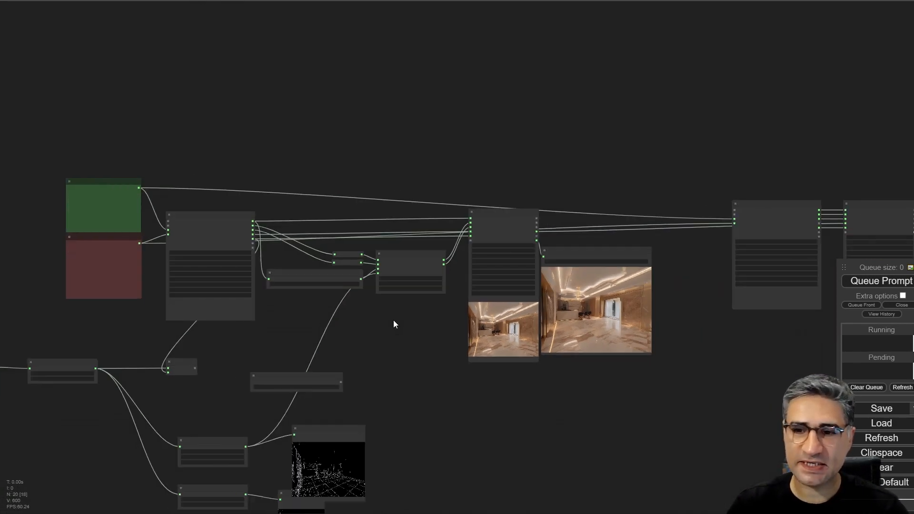
pyautogui.scroll(5, 391, 323)
pyautogui.moveTo(378, 319); pyautogui.dragTo(496, 306)
pyautogui.scroll(8, 239, 78)
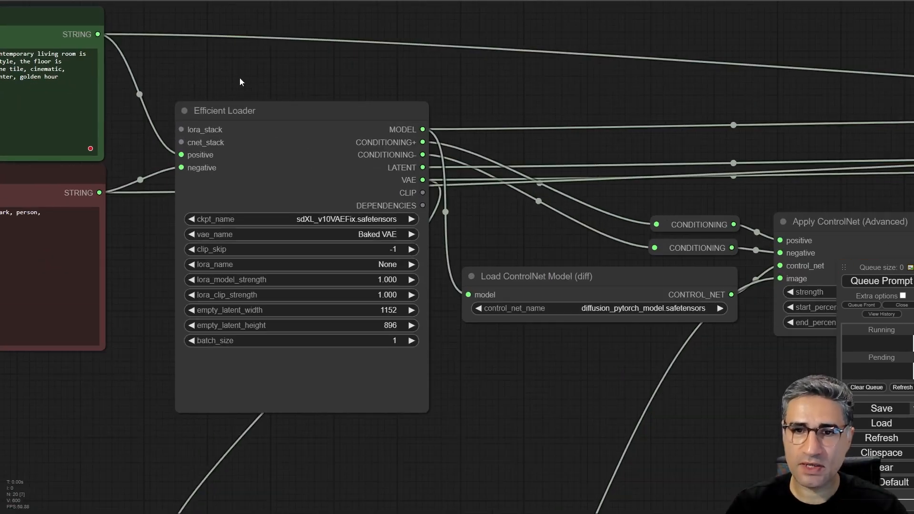
pyautogui.scroll(-3, 241, 125)
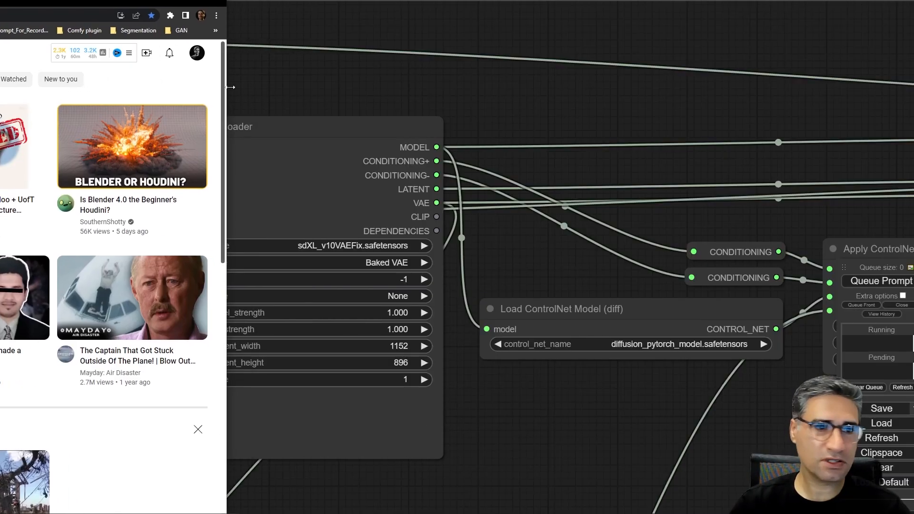
# - Switch to YouTube in the browser and view the Videos list of the signed-in account's own channel
pyautogui.click(197, 53)
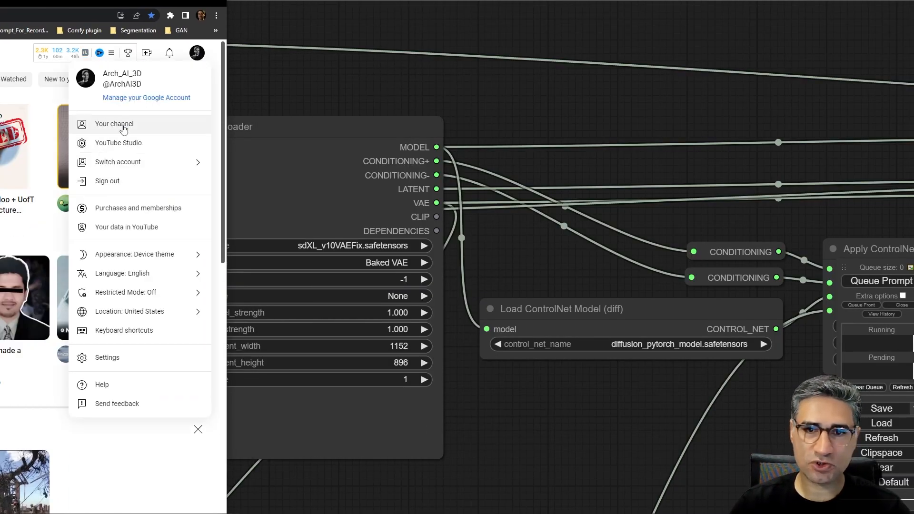
pyautogui.click(122, 127)
pyautogui.moveTo(124, 2); pyautogui.dragTo(845, 0)
pyautogui.click(310, 228)
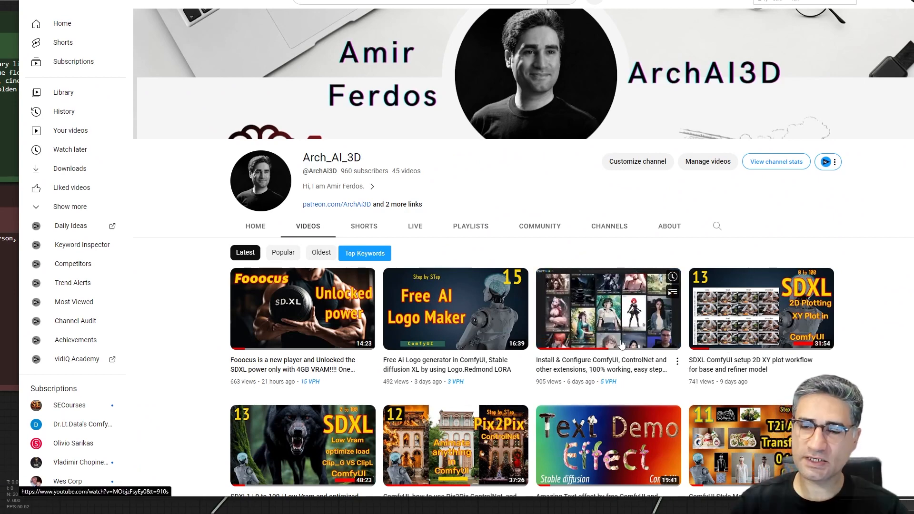
pyautogui.moveTo(317, 0); pyautogui.dragTo(0, 0)
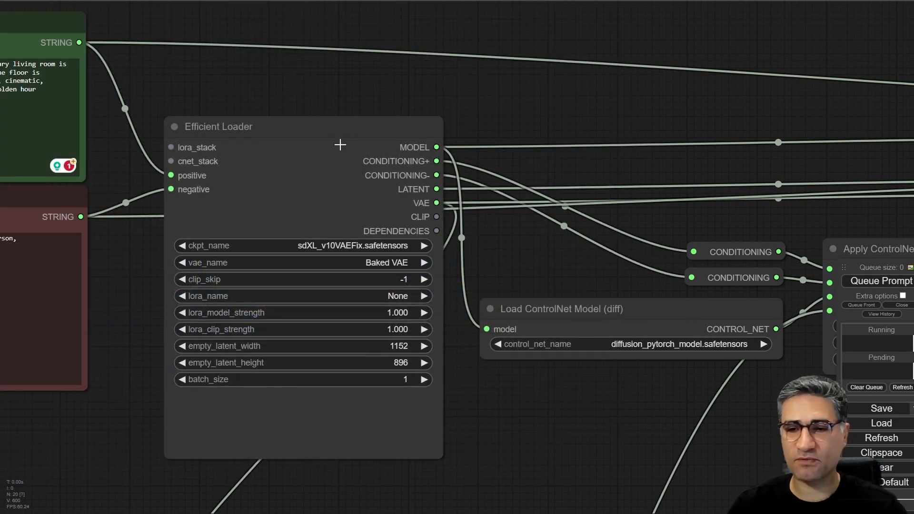
# - Return to the workflow and inspect the positive and negative prompt Primitive nodes feeding the Efficient Loader
pyautogui.scroll(4, 268, 131)
pyautogui.moveTo(371, 57); pyautogui.dragTo(402, 35)
pyautogui.scroll(-6, 403, 36)
pyautogui.moveTo(241, 277); pyautogui.dragTo(272, 377)
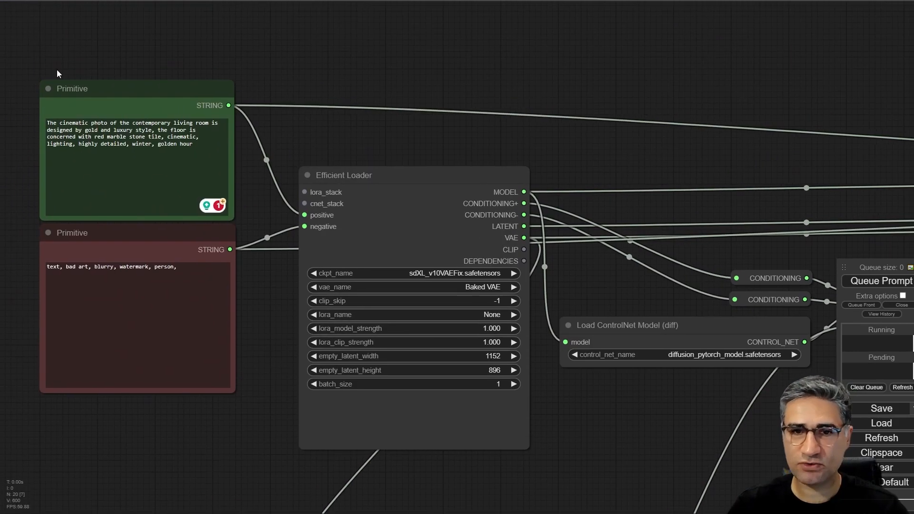
pyautogui.click(88, 90)
pyautogui.click(171, 348)
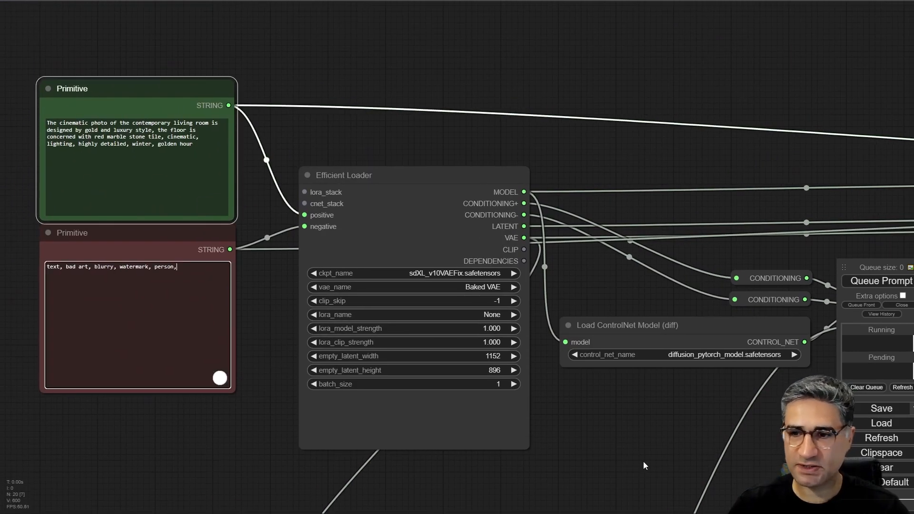
# - Examine the Apply ControlNet (Advanced) node and its connections to the ControlNet loader and the KSampler
pyautogui.moveTo(651, 449); pyautogui.dragTo(212, 314)
pyautogui.moveTo(492, 303); pyautogui.dragTo(491, 297)
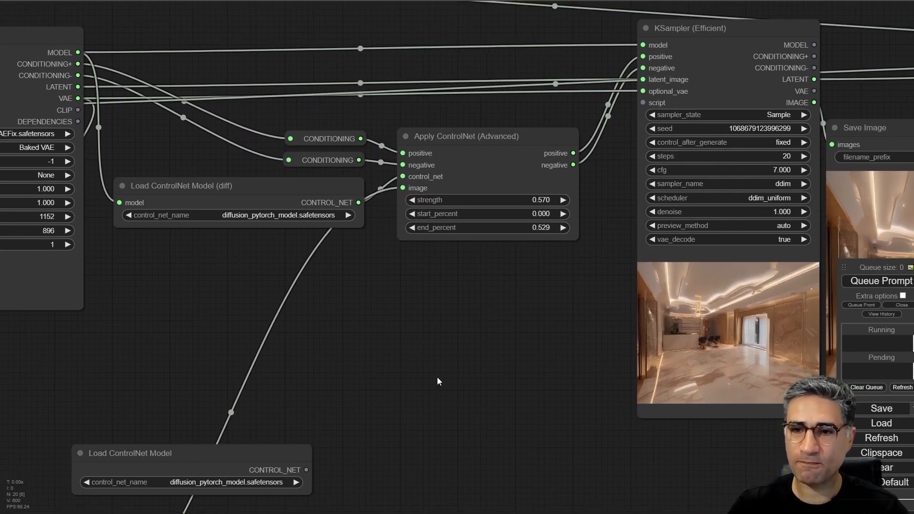
pyautogui.moveTo(421, 346); pyautogui.dragTo(406, 319)
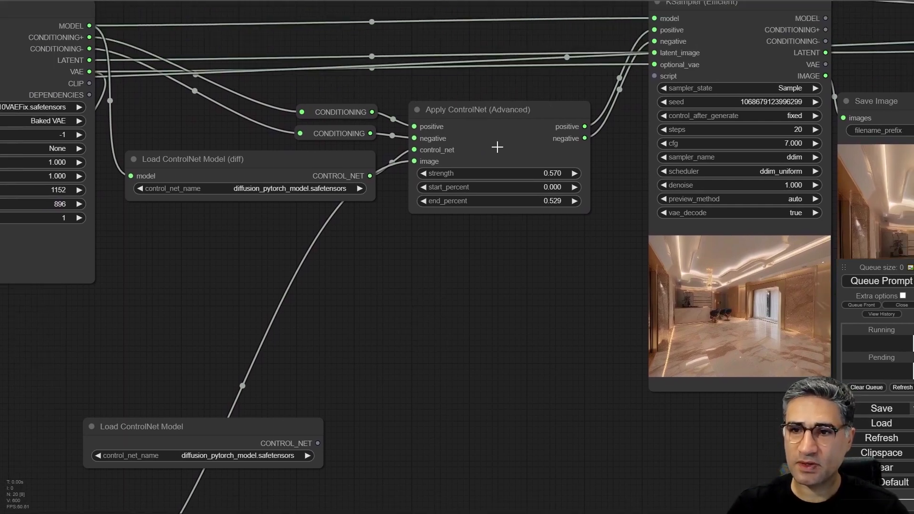
# - Shift the Apply ControlNet (Advanced) node slightly up and closer to the CONDITIONING reroutes that feed it
pyautogui.moveTo(496, 122)
pyautogui.mouseDown()
pyautogui.moveTo(497, 106)
pyautogui.moveTo(499, 129)
pyautogui.mouseUp()
pyautogui.scroll(6, 482, 109)
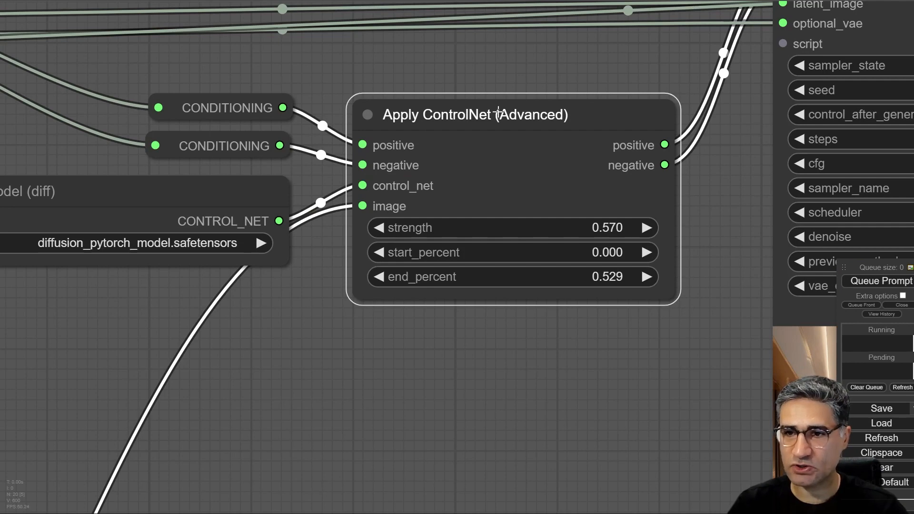
pyautogui.moveTo(536, 114); pyautogui.dragTo(518, 97)
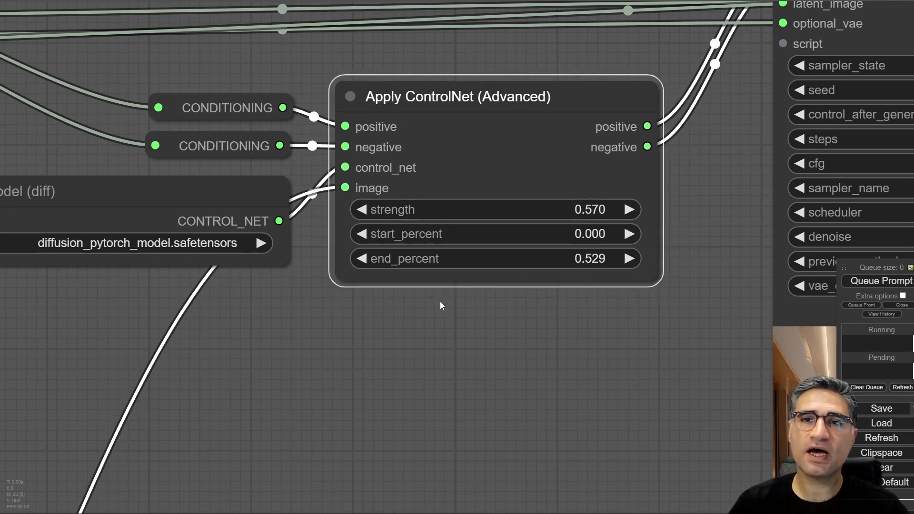
pyautogui.scroll(-6, 431, 305)
pyautogui.scroll(1, 391, 313)
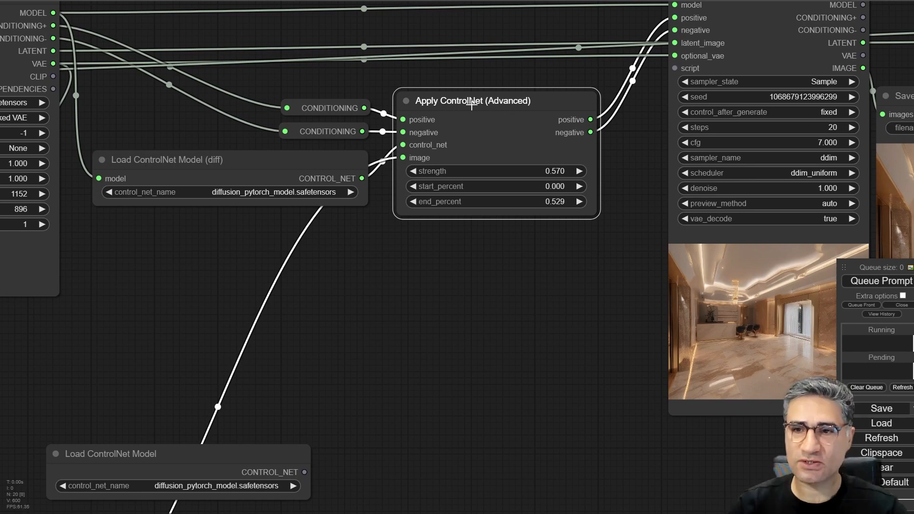
# - Add a ControlNetApplyAdvanced node in the empty space below the existing Apply ControlNet (Advanced) node
pyautogui.moveTo(408, 274); pyautogui.dragTo(387, 205)
pyautogui.moveTo(459, 228); pyautogui.dragTo(422, 295)
pyautogui.doubleClick(366, 298)
pyautogui.write('contro')
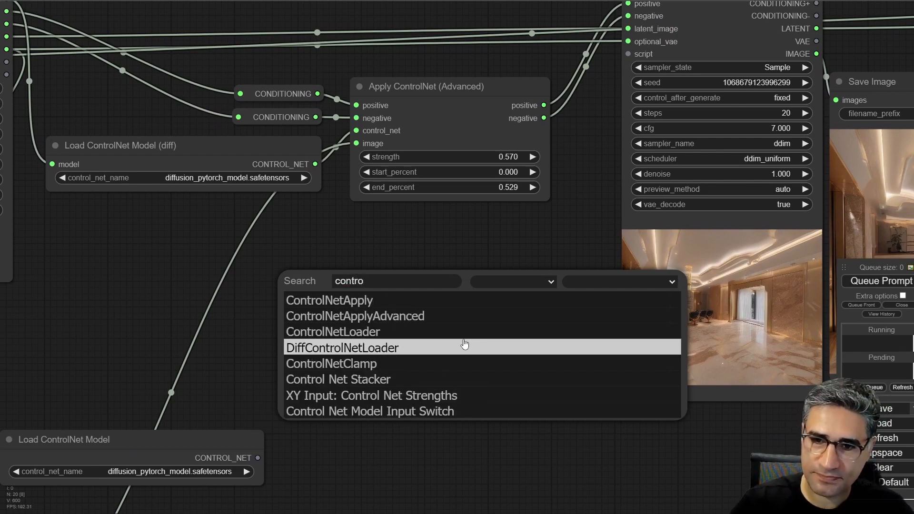
pyautogui.click(388, 316)
pyautogui.moveTo(457, 289); pyautogui.dragTo(459, 263)
pyautogui.moveTo(289, 298); pyautogui.dragTo(433, 404)
# - Raise the positive CONDITIONING reroute and move the Load ControlNet Model (diff) node slightly closer to Apply ControlNet (Advanced)
pyautogui.scroll(-1, 433, 404)
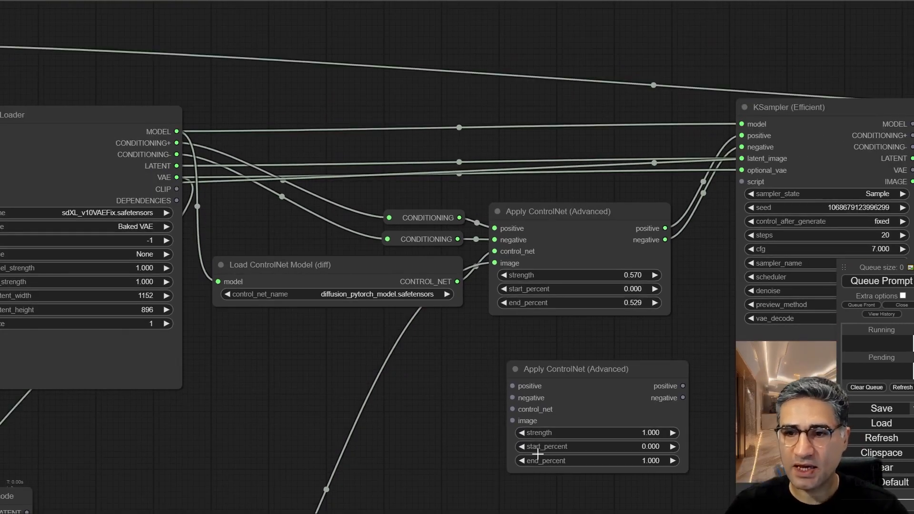
pyautogui.moveTo(478, 342); pyautogui.dragTo(444, 255)
pyautogui.moveTo(404, 129); pyautogui.dragTo(375, 105)
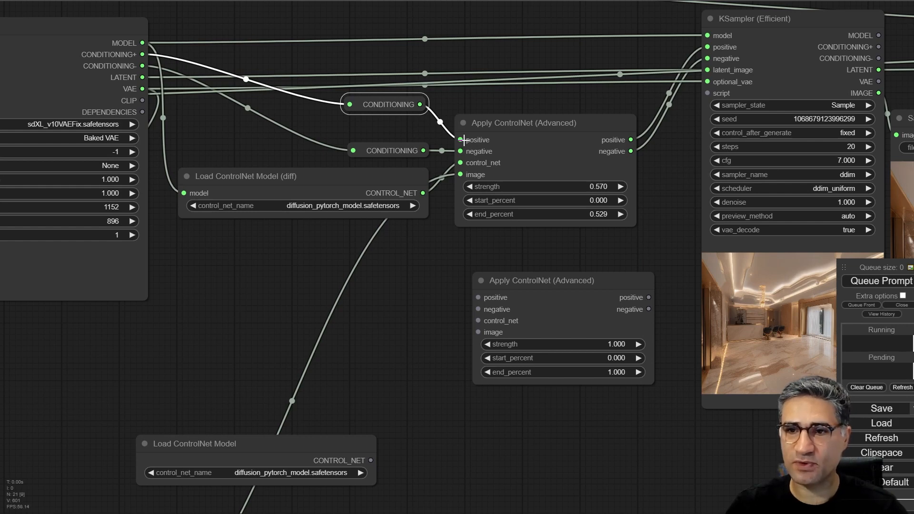
pyautogui.moveTo(685, 211); pyautogui.dragTo(515, 216)
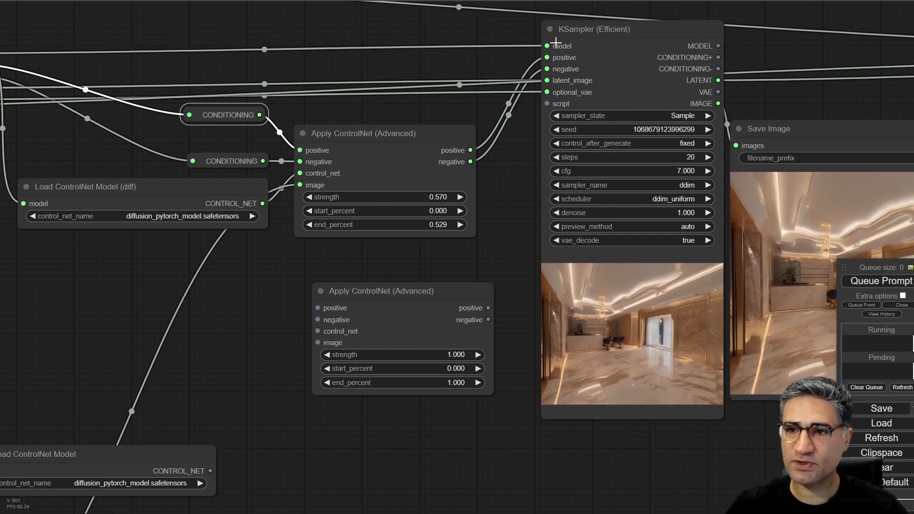
pyautogui.moveTo(240, 293); pyautogui.dragTo(404, 262)
pyautogui.moveTo(315, 154); pyautogui.dragTo(326, 165)
# - Delete the unconnected Apply ControlNet (Advanced) node
pyautogui.click(539, 260)
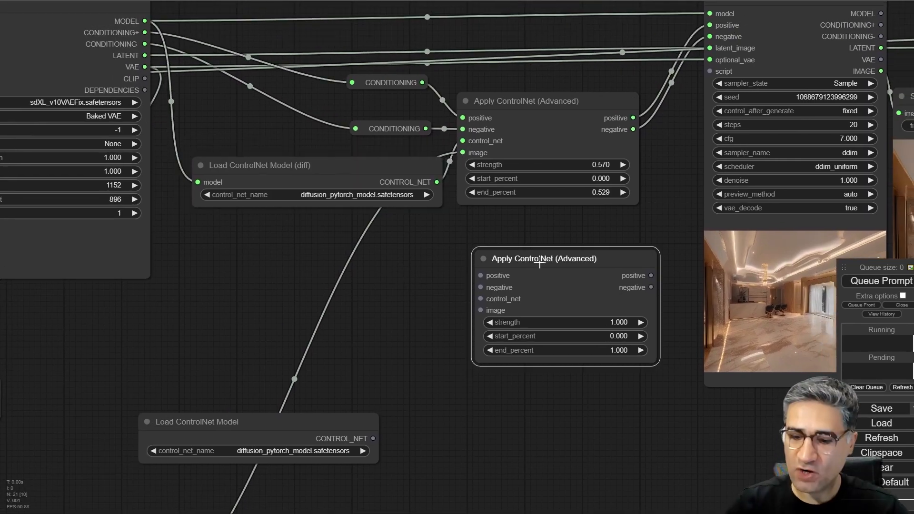
pyautogui.press('Delete')
# - Place the plain Load ControlNet Model node directly below the Load ControlNet Model (diff) node
pyautogui.scroll(5, 290, 203)
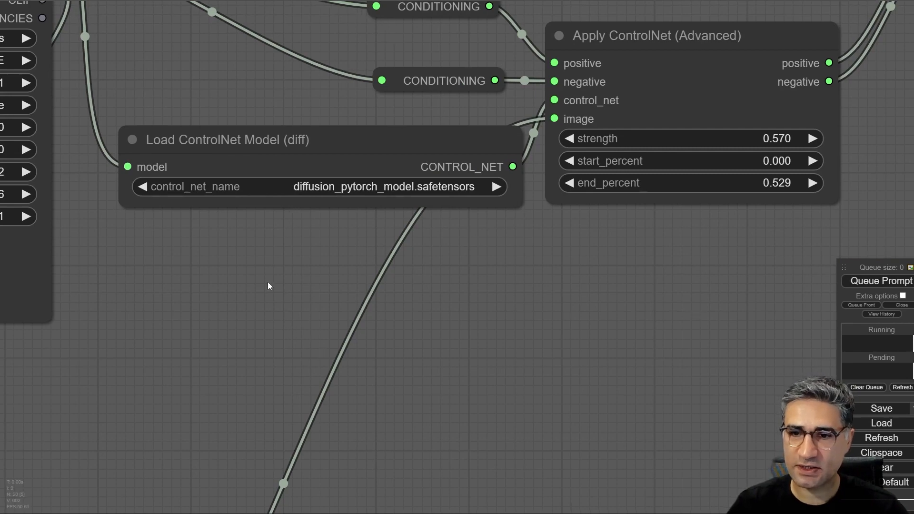
pyautogui.moveTo(206, 257); pyautogui.dragTo(201, 141)
pyautogui.moveTo(292, 442); pyautogui.dragTo(398, 161)
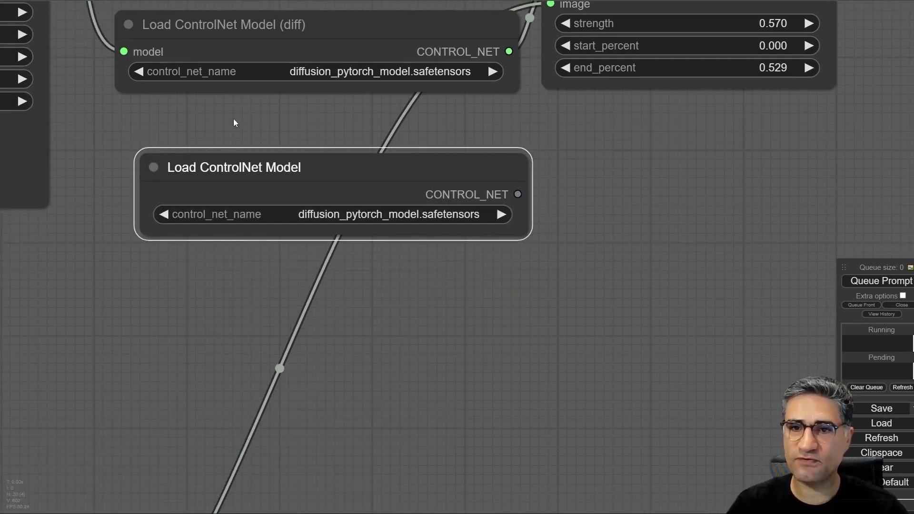
pyautogui.moveTo(233, 121); pyautogui.dragTo(204, 167)
pyautogui.moveTo(197, 206); pyautogui.dragTo(159, 212)
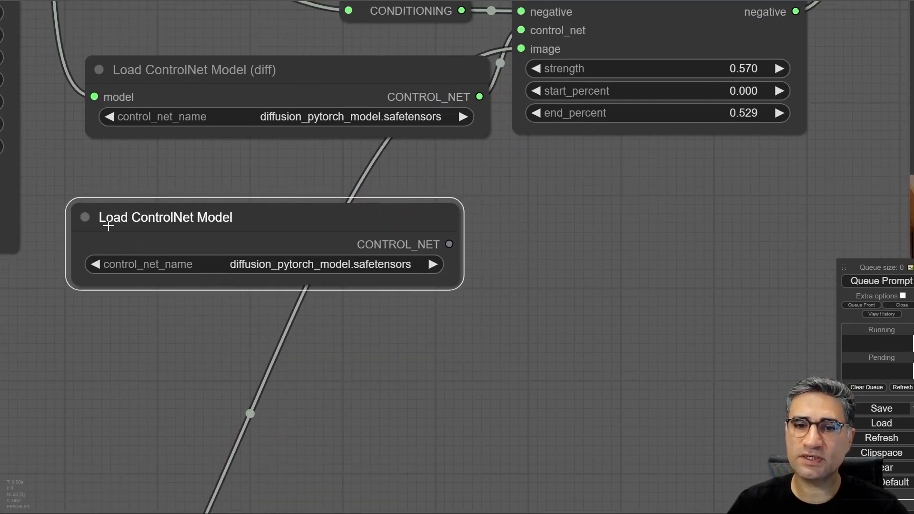
# - Compare the Load ControlNet Model (diff) node with the model files in the controlnet-canny-sdxl-1.0 repository on Hugging Face
pyautogui.click(123, 75)
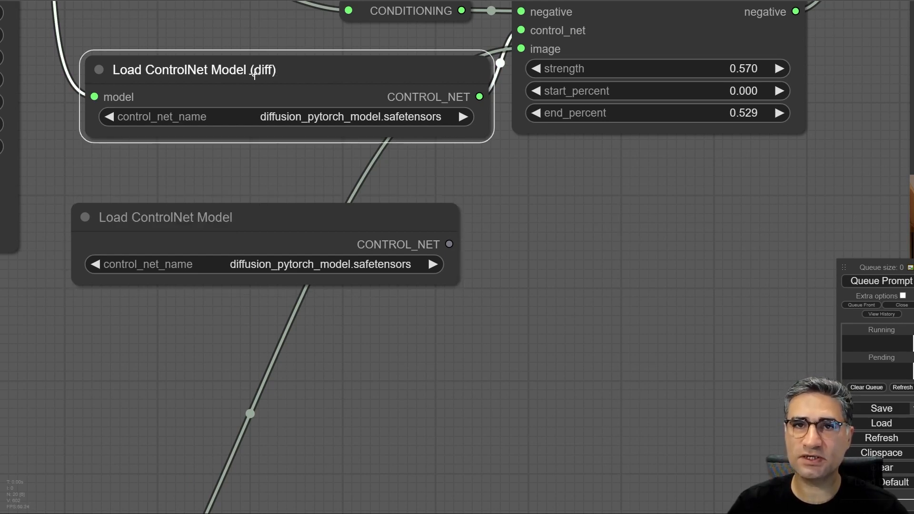
pyautogui.moveTo(255, 74); pyautogui.dragTo(226, 90)
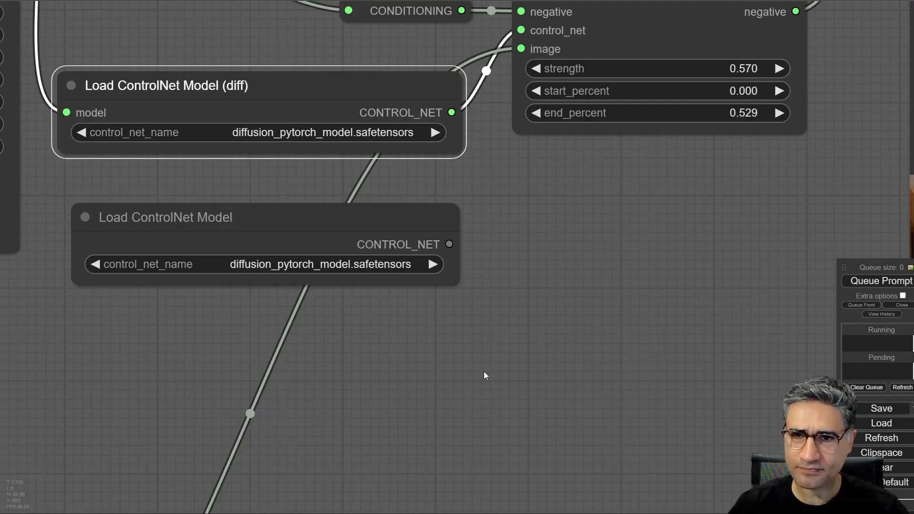
pyautogui.scroll(-5, 490, 381)
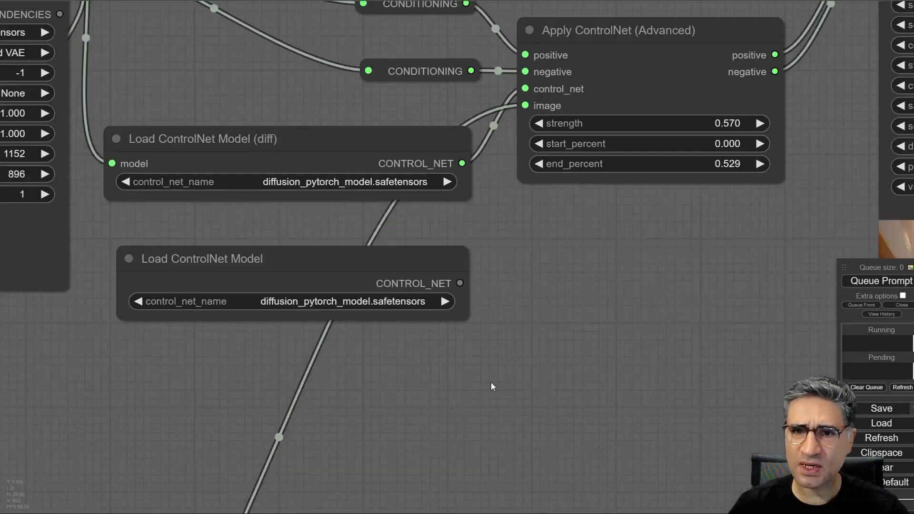
pyautogui.scroll(1, 305, 195)
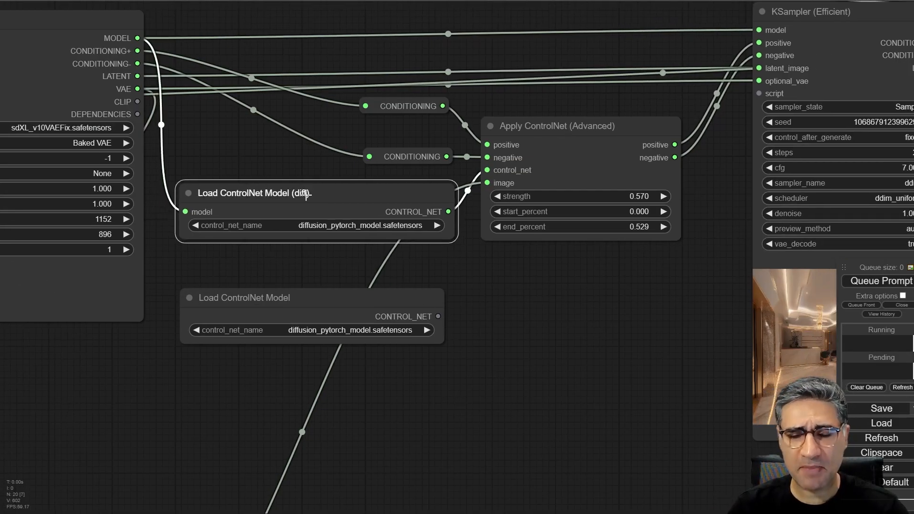
# - Compare the diff and plain ControlNet loader nodes and inspect the diff loader's connection to Apply ControlNet (Advanced)
pyautogui.moveTo(305, 194); pyautogui.dragTo(305, 193)
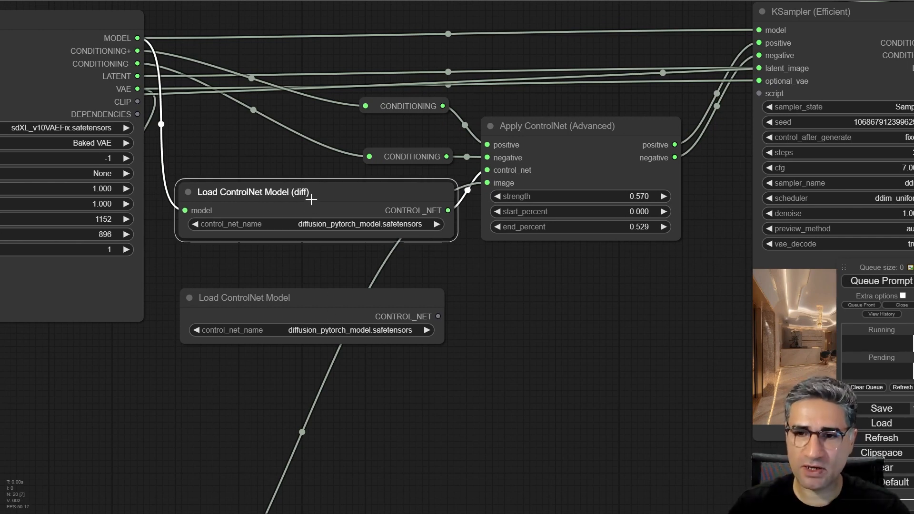
pyautogui.moveTo(304, 189); pyautogui.dragTo(305, 195)
pyautogui.scroll(2, 238, 196)
pyautogui.scroll(3, 238, 196)
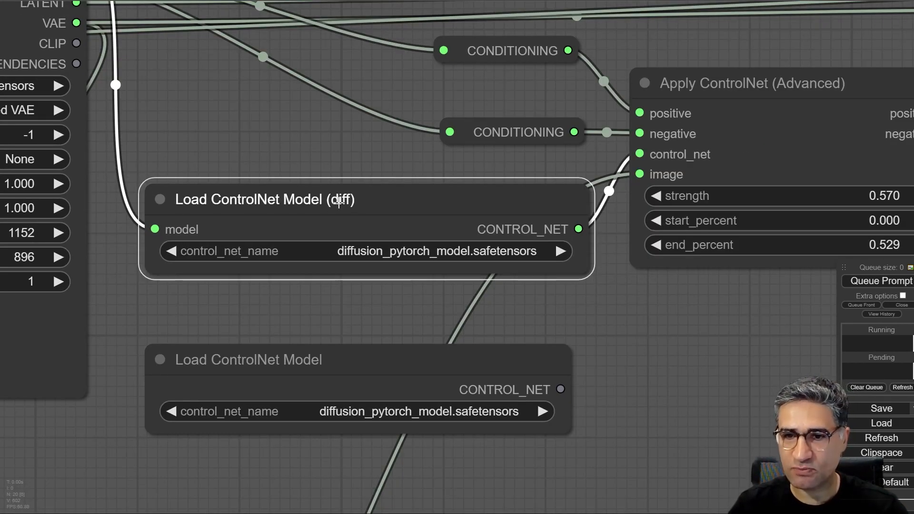
pyautogui.moveTo(621, 330); pyautogui.dragTo(519, 287)
pyautogui.doubleClick(518, 287)
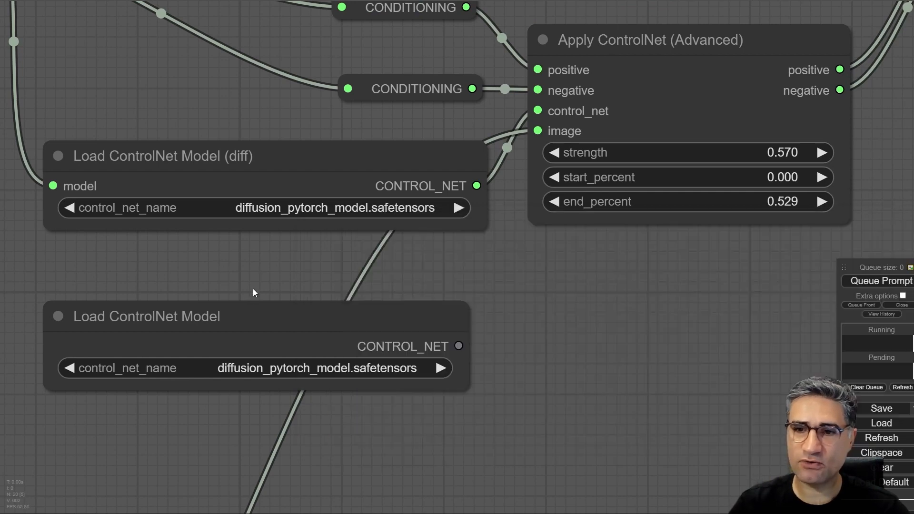
pyautogui.scroll(-3, 327, 249)
pyautogui.click(573, 94)
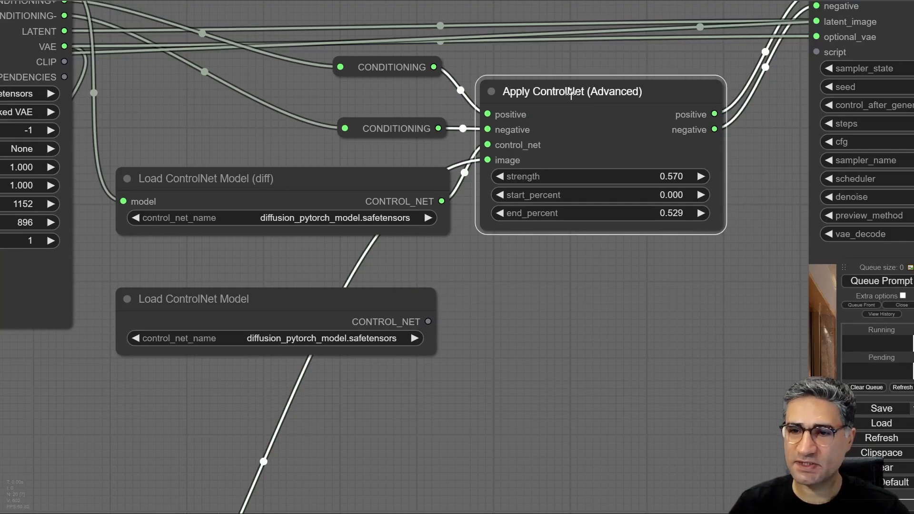
pyautogui.click(261, 184)
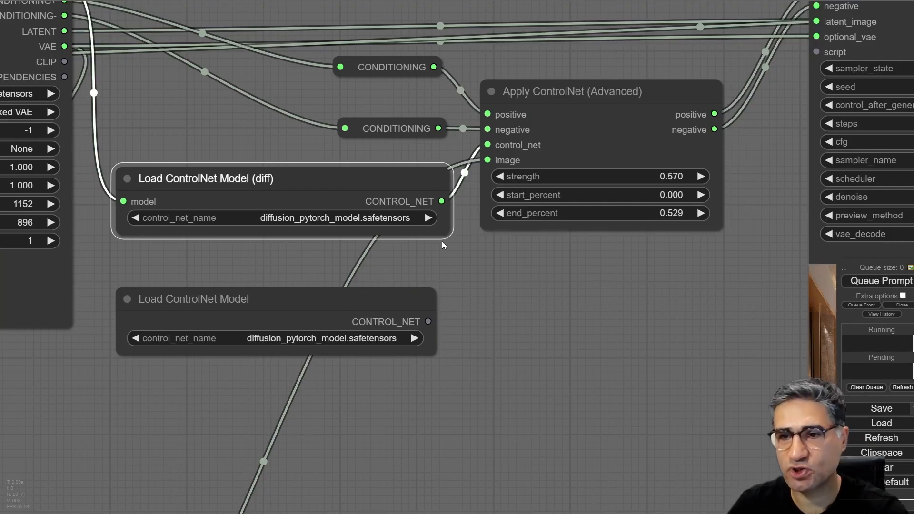
# - Move the Load ControlNet Model (diff) node down and disconnect it from the control_net input of Apply ControlNet (Advanced)
pyautogui.moveTo(351, 179); pyautogui.dragTo(347, 267)
pyautogui.moveTo(487, 145); pyautogui.dragTo(454, 420)
pyautogui.click(544, 346)
# - Create a new DiffControlNetLoader from the control_net input of Apply ControlNet (Advanced) and place it beside that input
pyautogui.scroll(10, 485, 146)
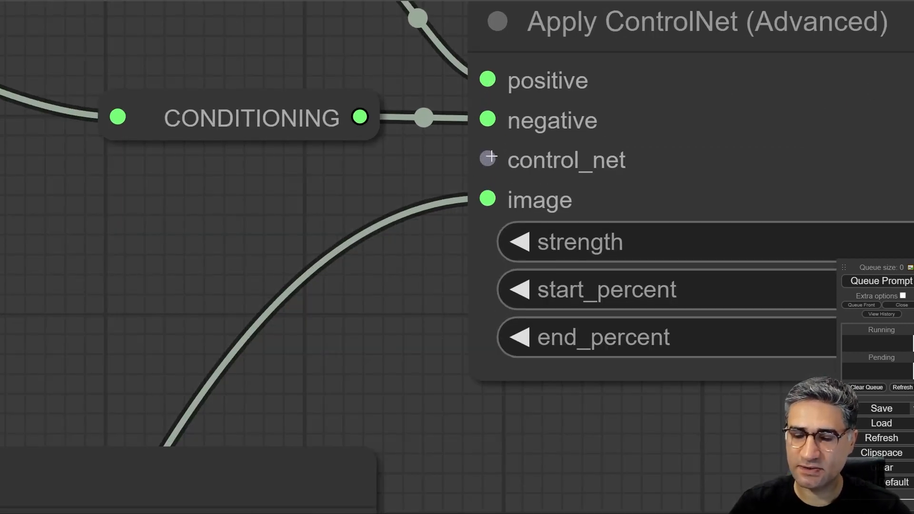
pyautogui.moveTo(490, 156); pyautogui.dragTo(225, 205)
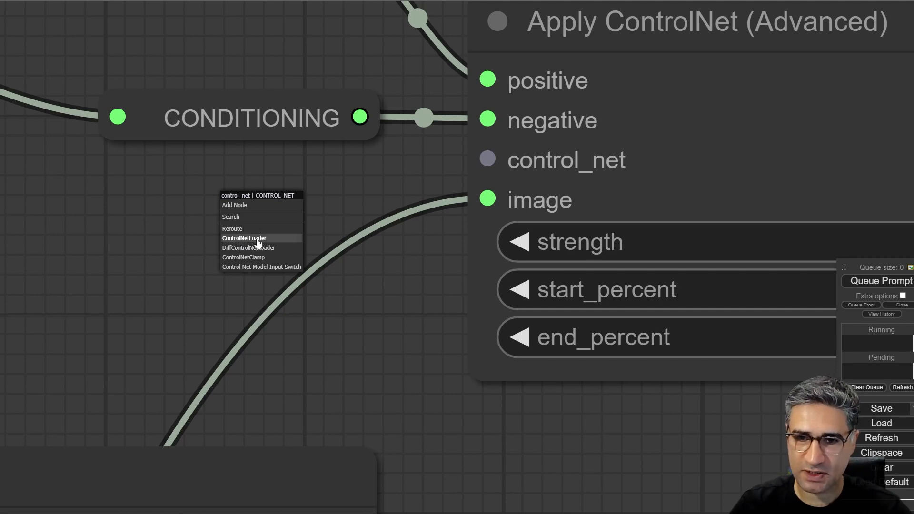
pyautogui.click(231, 252)
pyautogui.moveTo(406, 183); pyautogui.dragTo(44, 206)
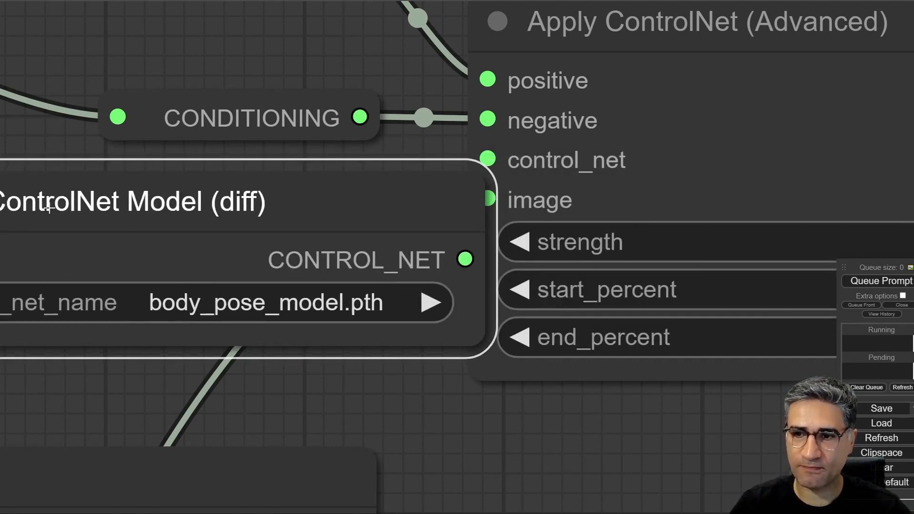
pyautogui.scroll(-6, 192, 278)
pyautogui.moveTo(442, 411); pyautogui.dragTo(584, 310)
pyautogui.moveTo(379, 142); pyautogui.dragTo(320, 209)
# - Connect the Efficient Loader's MODEL output to the model input of the new Load ControlNet Model (diff) node
pyautogui.scroll(-6, 434, 250)
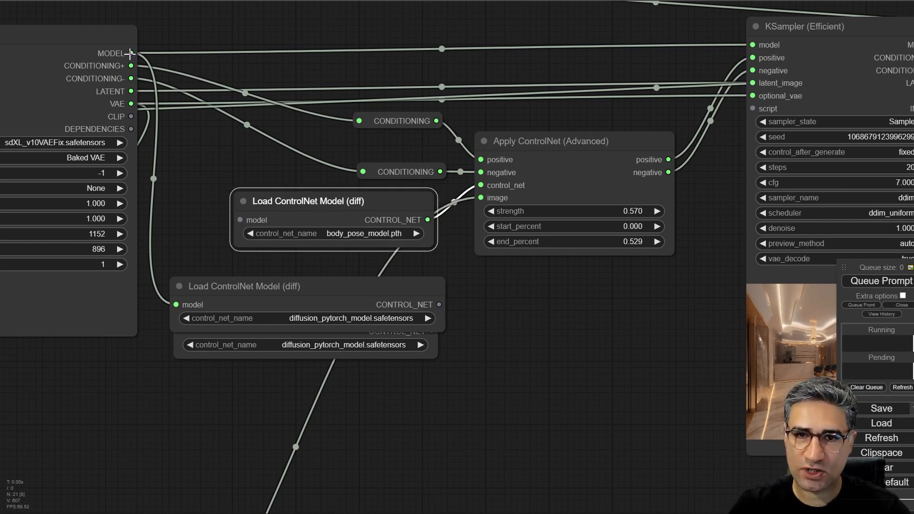
pyautogui.moveTo(130, 54); pyautogui.dragTo(131, 54)
pyautogui.moveTo(210, 177); pyautogui.dragTo(362, 201)
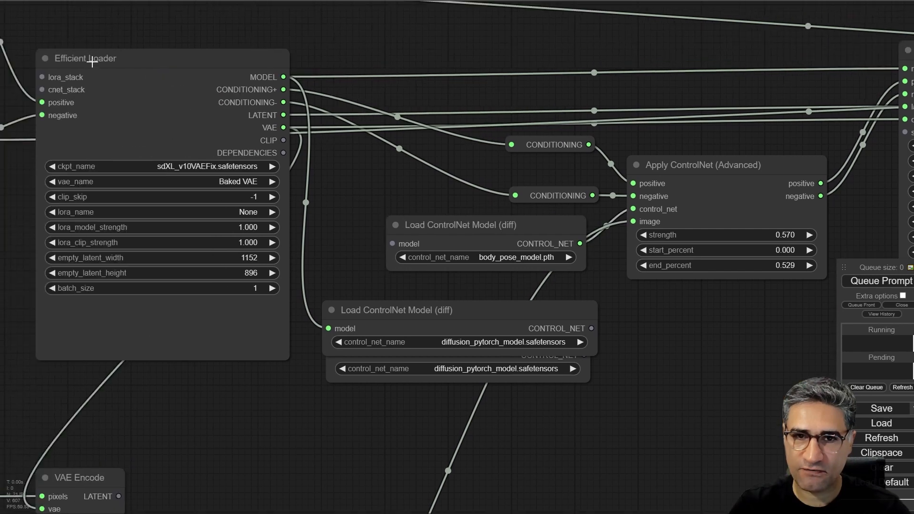
pyautogui.moveTo(283, 76); pyautogui.dragTo(393, 243)
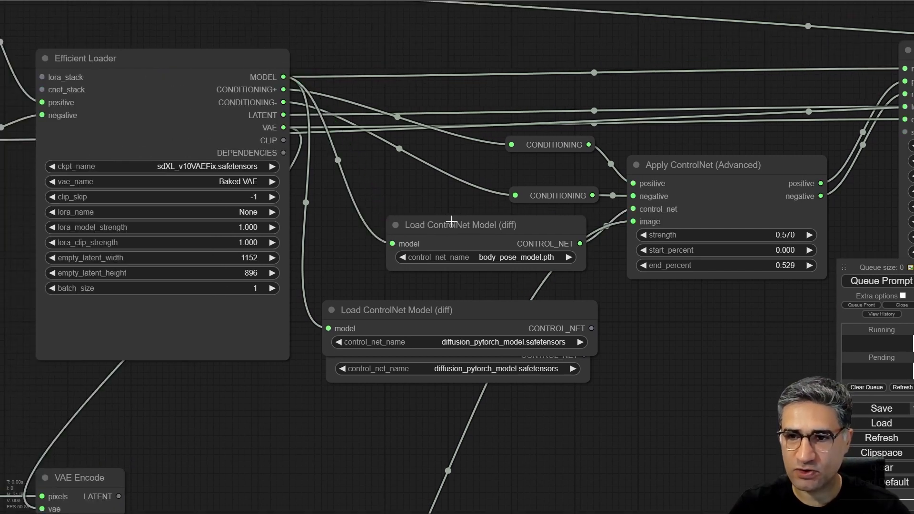
# - Delete the old Load ControlNet Model (diff) node that no longer feeds Apply ControlNet (Advanced)
pyautogui.moveTo(431, 204); pyautogui.dragTo(180, 139)
pyautogui.moveTo(225, 159); pyautogui.dragTo(226, 150)
pyautogui.click(233, 254)
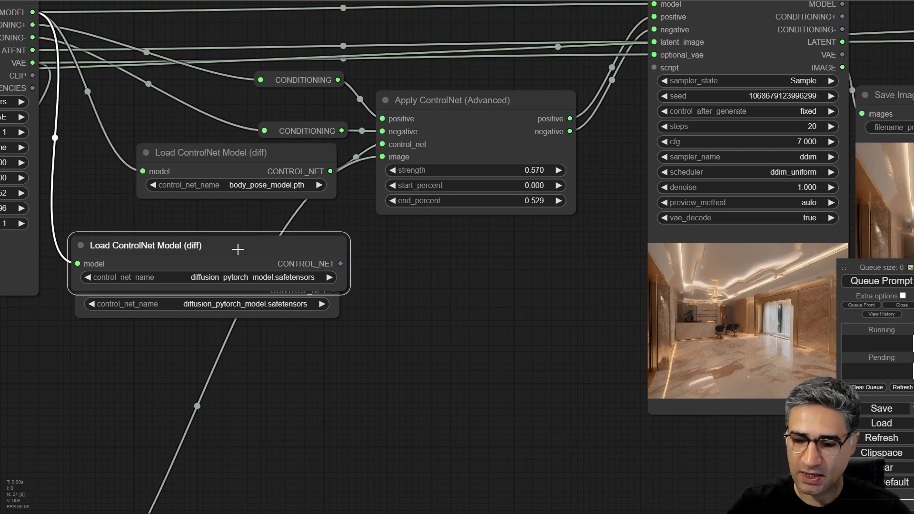
pyautogui.press('Delete')
# - Set the new diff loader's control_net_name to diffusion_pytorch_model.safetensors, then widen and reposition the node
pyautogui.click(264, 185)
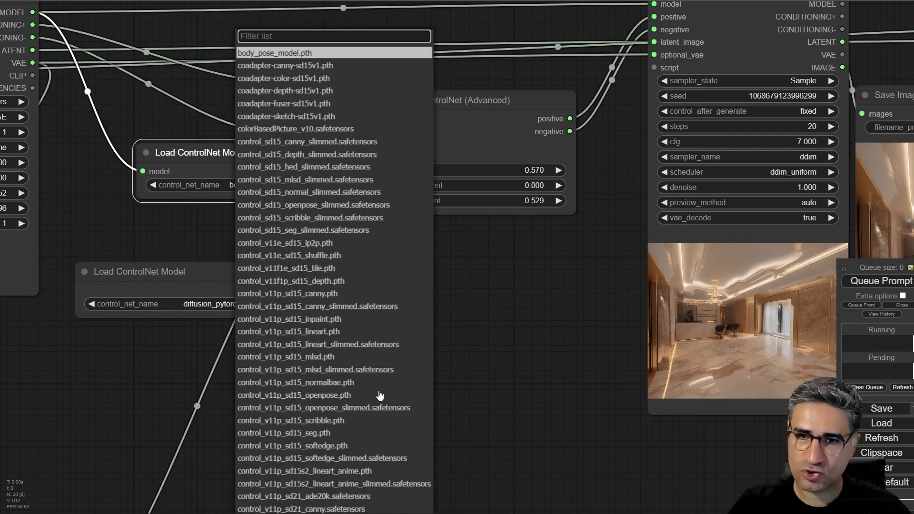
pyautogui.scroll(-5, 367, 400)
pyautogui.scroll(-4, 358, 471)
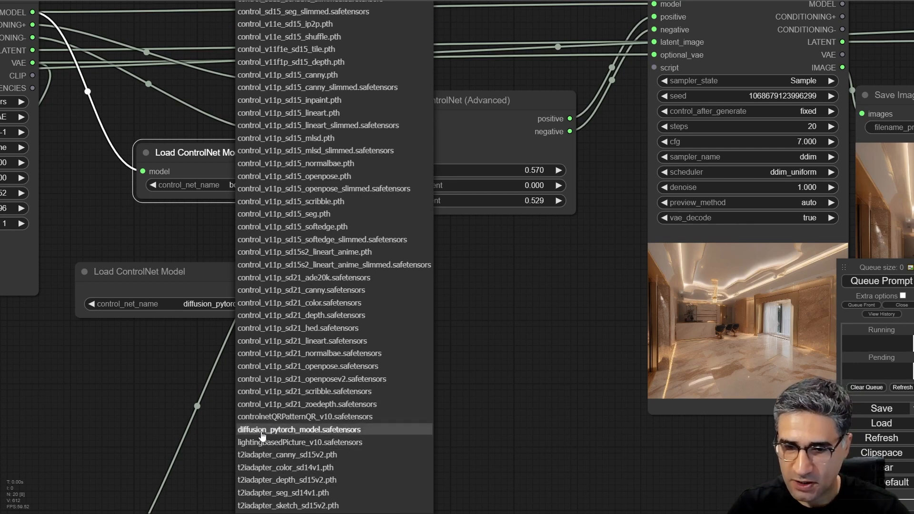
pyautogui.click(317, 433)
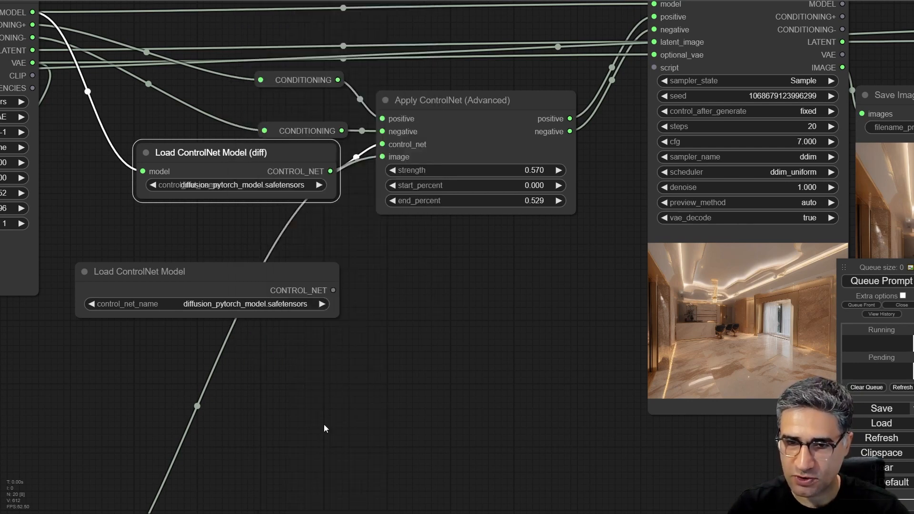
pyautogui.moveTo(334, 197); pyautogui.dragTo(373, 201)
pyautogui.moveTo(320, 154); pyautogui.dragTo(228, 135)
# - Examine the Canny edge preview and trace the edge image's link to the image input of Apply ControlNet (Advanced)
pyautogui.click(465, 296)
pyautogui.scroll(-6, 498, 296)
pyautogui.moveTo(422, 403); pyautogui.dragTo(494, 140)
pyautogui.moveTo(412, 205)
pyautogui.mouseDown()
pyautogui.moveTo(413, 184)
pyautogui.moveTo(420, 206)
pyautogui.moveTo(405, 205)
pyautogui.mouseUp()
pyautogui.scroll(7, 422, 273)
pyautogui.scroll(3, 341, 280)
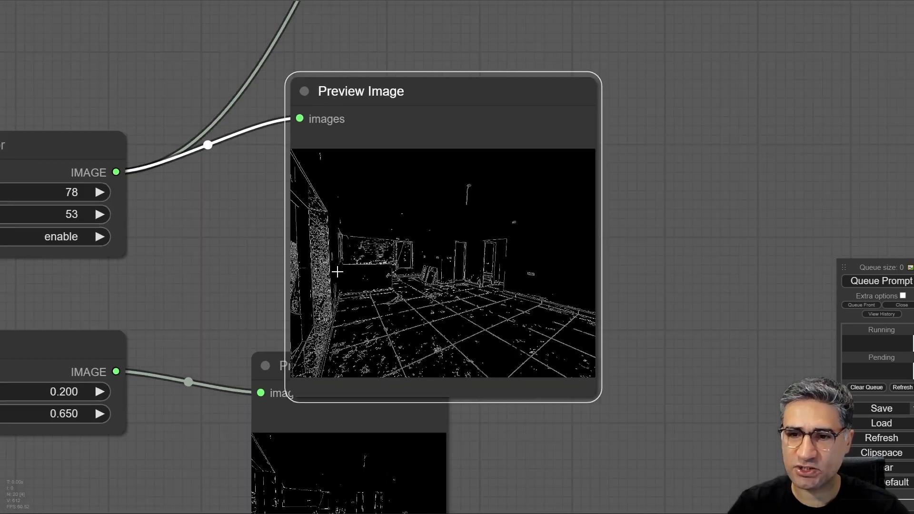
pyautogui.scroll(-3, 337, 272)
pyautogui.moveTo(471, 21); pyautogui.dragTo(552, 137)
pyautogui.moveTo(679, 19); pyautogui.dragTo(347, 435)
pyautogui.scroll(6, 415, 153)
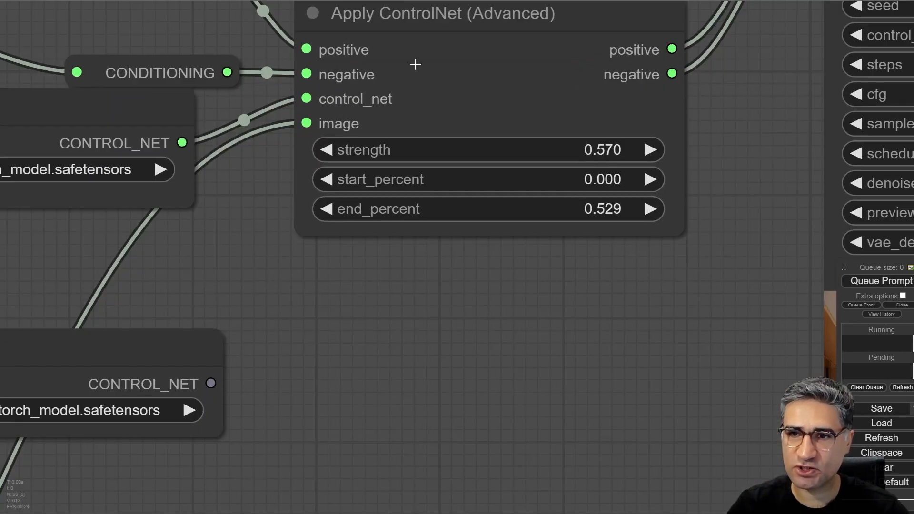
# - Trace the source photo from Load Image through Upscale Image By into the CannyEdgePreprocessor and Canny nodes
pyautogui.scroll(-5, 403, 88)
pyautogui.moveTo(158, 507); pyautogui.dragTo(595, 138)
pyautogui.scroll(-6, 572, 163)
pyautogui.moveTo(301, 184); pyautogui.dragTo(330, 193)
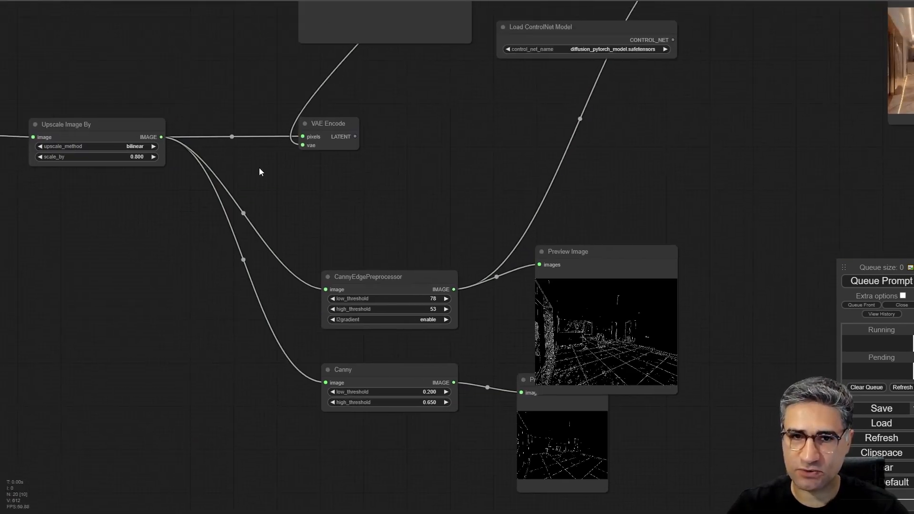
pyautogui.moveTo(259, 171); pyautogui.dragTo(417, 190)
pyautogui.moveTo(225, 316); pyautogui.dragTo(351, 224)
# - Add a CannyEdgePreprocessor node from the preprocessors edge_line category below Upscale Image By, and delete it again
pyautogui.rightClick(350, 209)
pyautogui.click(402, 210)
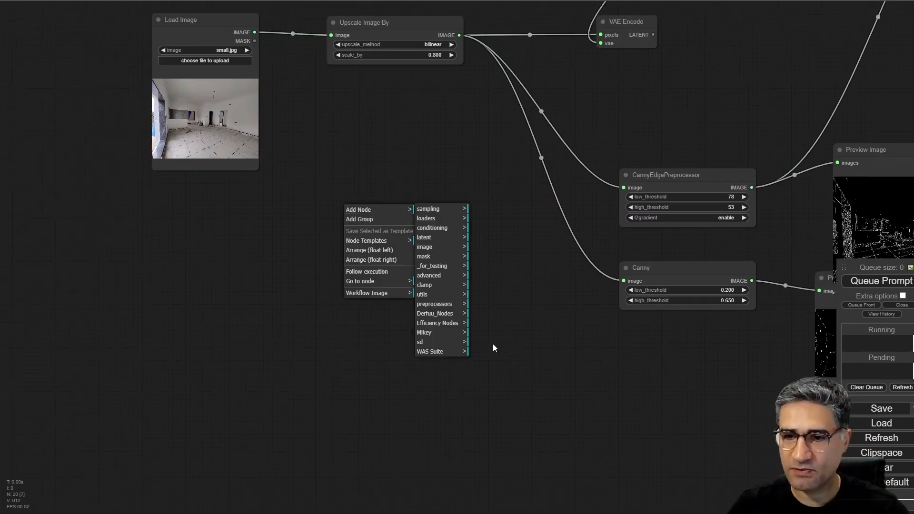
pyautogui.click(429, 306)
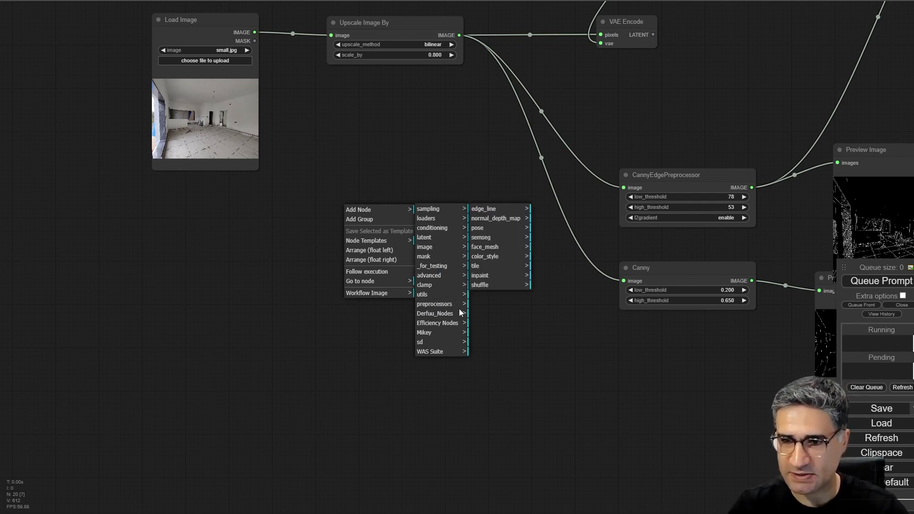
pyautogui.click(488, 210)
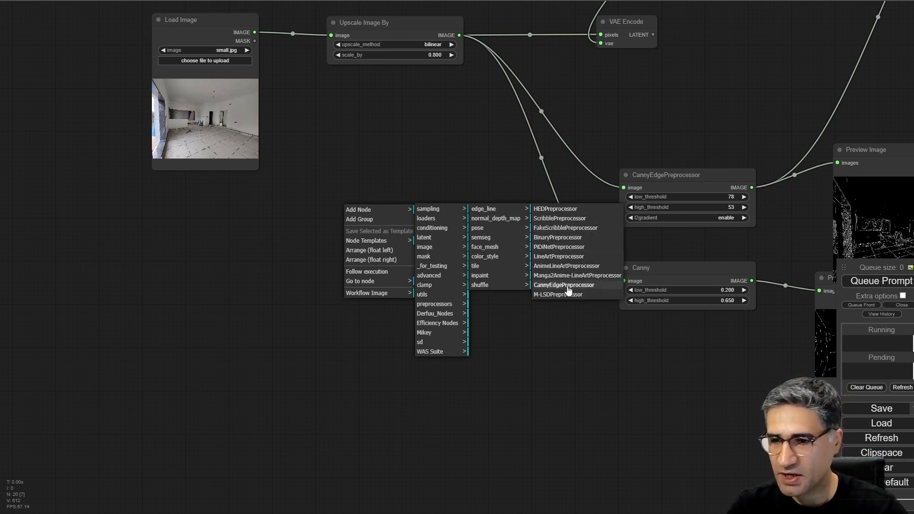
pyautogui.click(552, 286)
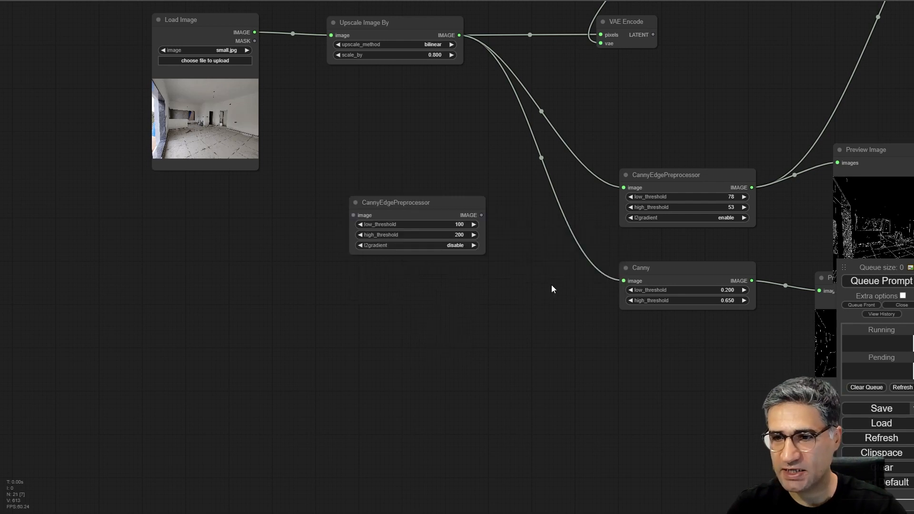
pyautogui.moveTo(458, 202); pyautogui.dragTo(392, 209)
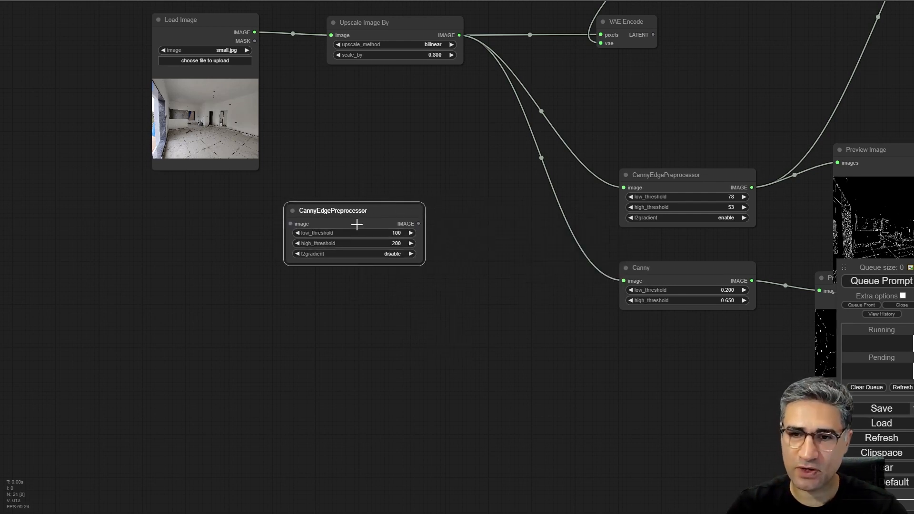
pyautogui.press('Delete')
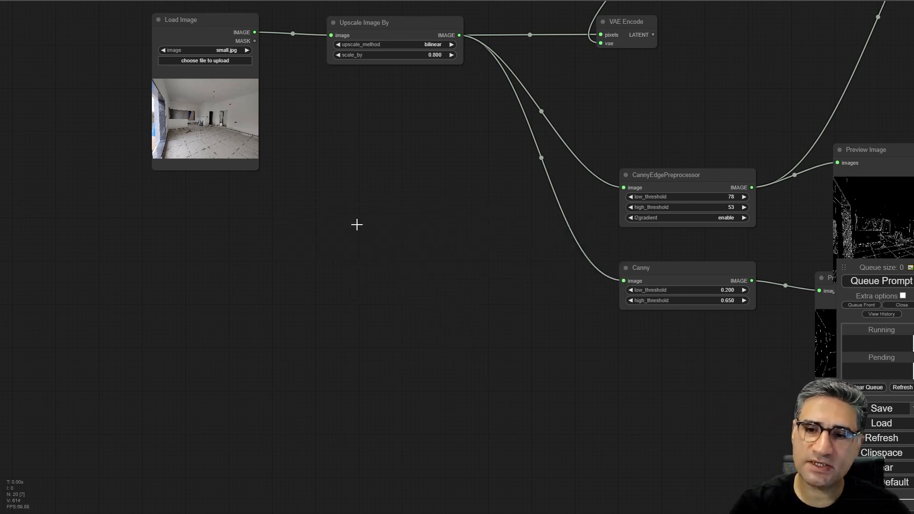
# - Add a Canny node from the image preprocessors category and position it below Upscale Image By
pyautogui.rightClick(327, 213)
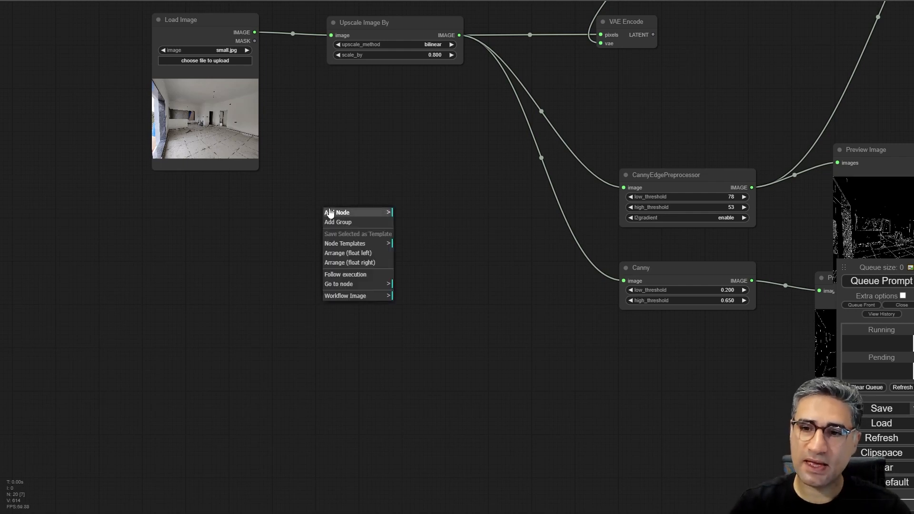
pyautogui.click(329, 213)
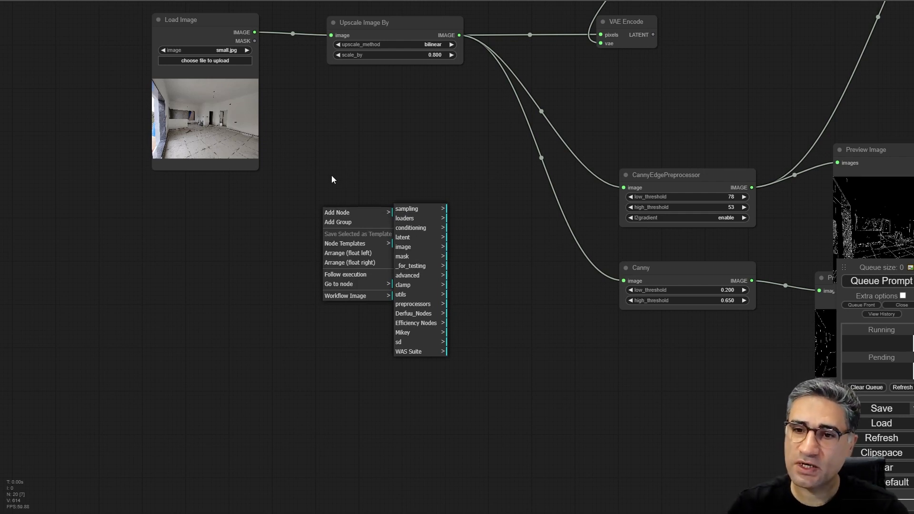
pyautogui.click(344, 214)
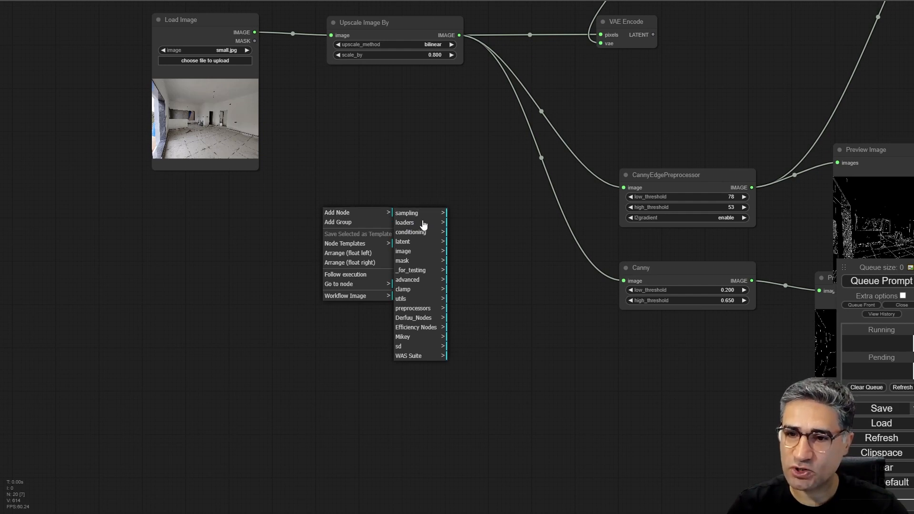
pyautogui.click(419, 254)
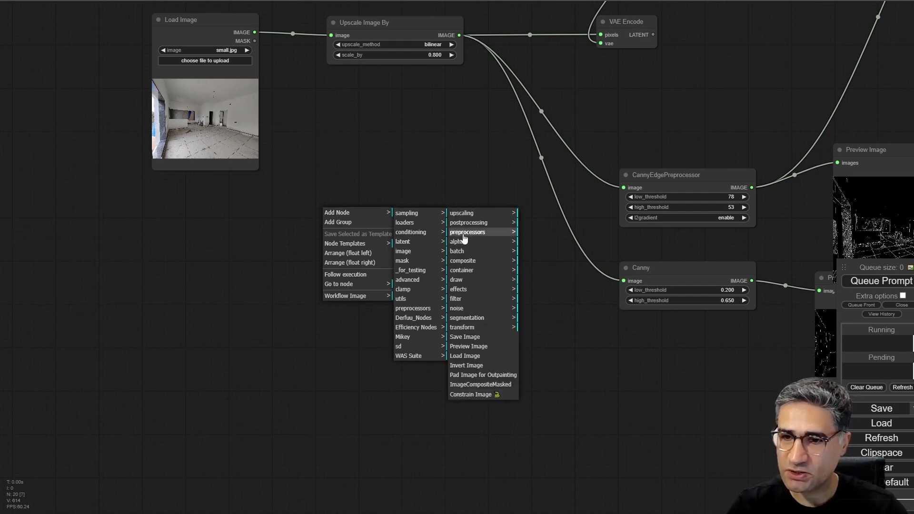
pyautogui.click(463, 233)
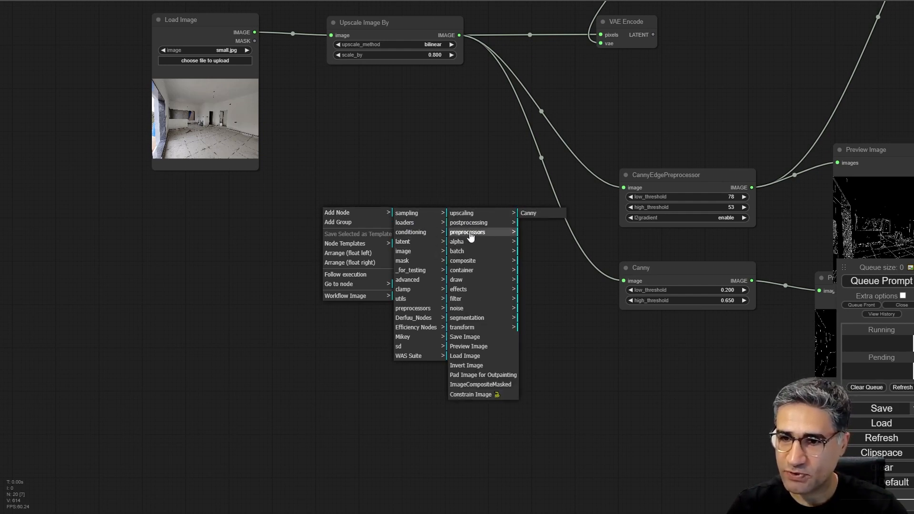
pyautogui.click(529, 214)
pyautogui.moveTo(410, 207)
pyautogui.mouseDown()
pyautogui.moveTo(420, 203)
pyautogui.moveTo(407, 208)
pyautogui.mouseUp()
pyautogui.scroll(10, 395, 206)
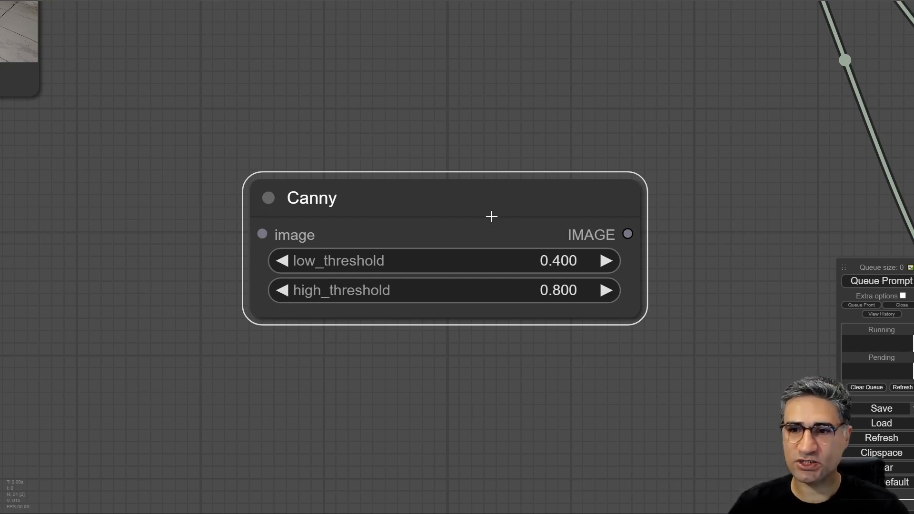
pyautogui.moveTo(491, 217); pyautogui.dragTo(481, 217)
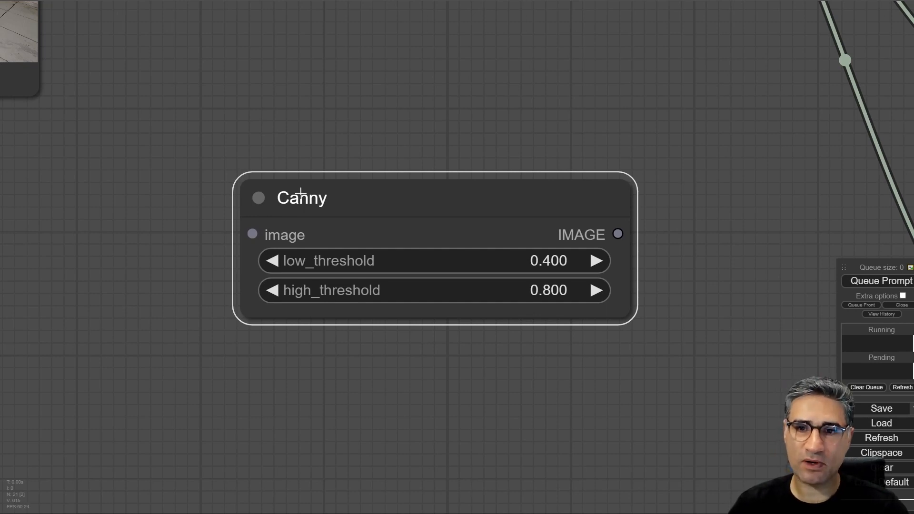
pyautogui.scroll(-4, 300, 192)
pyautogui.moveTo(362, 214); pyautogui.dragTo(378, 194)
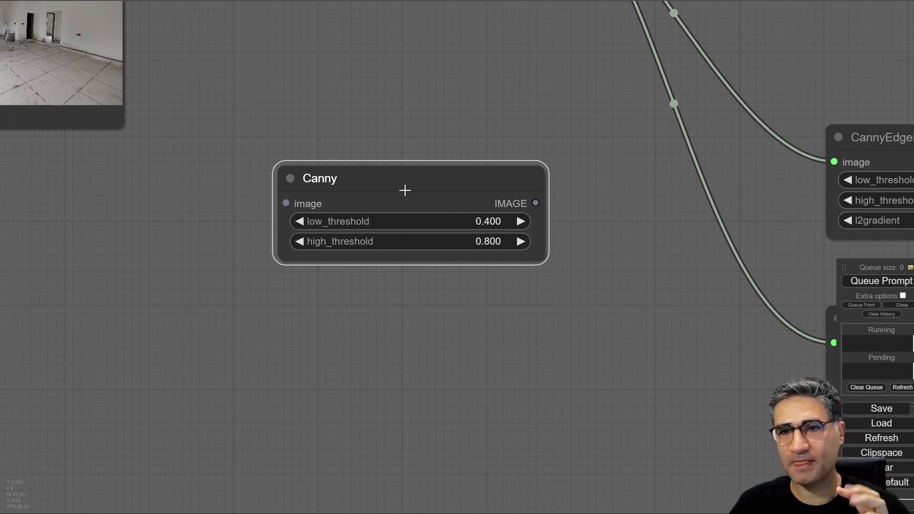
pyautogui.scroll(-5, 405, 190)
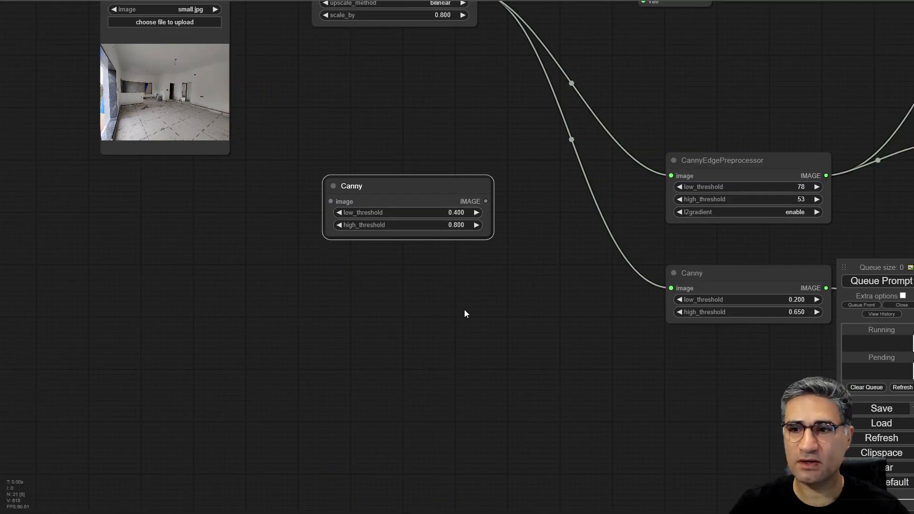
# - Move the Canny node's Preview Image out from under the CannyEdgePreprocessor preview and compare the two edge images
pyautogui.moveTo(465, 312); pyautogui.dragTo(181, 340)
pyautogui.scroll(10, 413, 174)
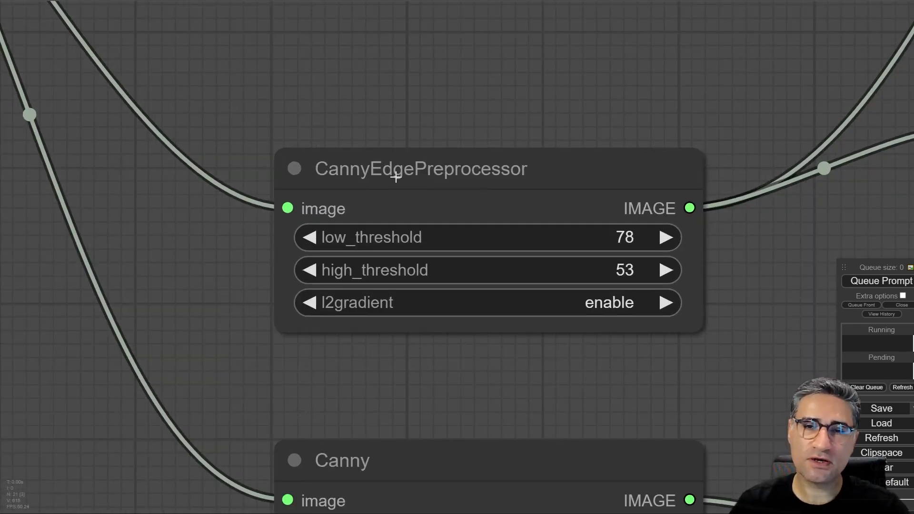
pyautogui.scroll(-4, 396, 177)
pyautogui.moveTo(133, 392); pyautogui.dragTo(346, 372)
pyautogui.scroll(-5, 537, 279)
pyautogui.moveTo(415, 311); pyautogui.dragTo(99, 238)
pyautogui.moveTo(552, 311); pyautogui.dragTo(581, 351)
pyautogui.scroll(5, 403, 244)
pyautogui.moveTo(465, 253); pyautogui.dragTo(405, 153)
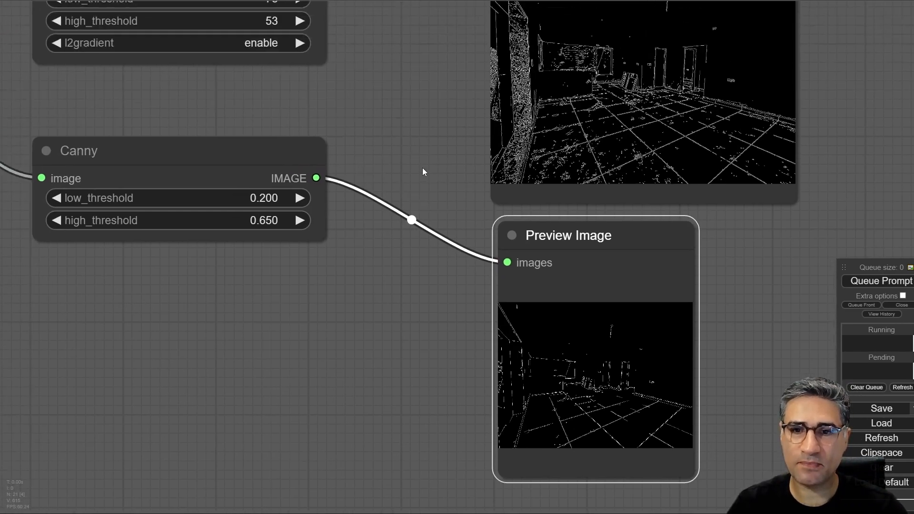
pyautogui.scroll(-3, 422, 172)
pyautogui.moveTo(568, 152); pyautogui.dragTo(462, 176)
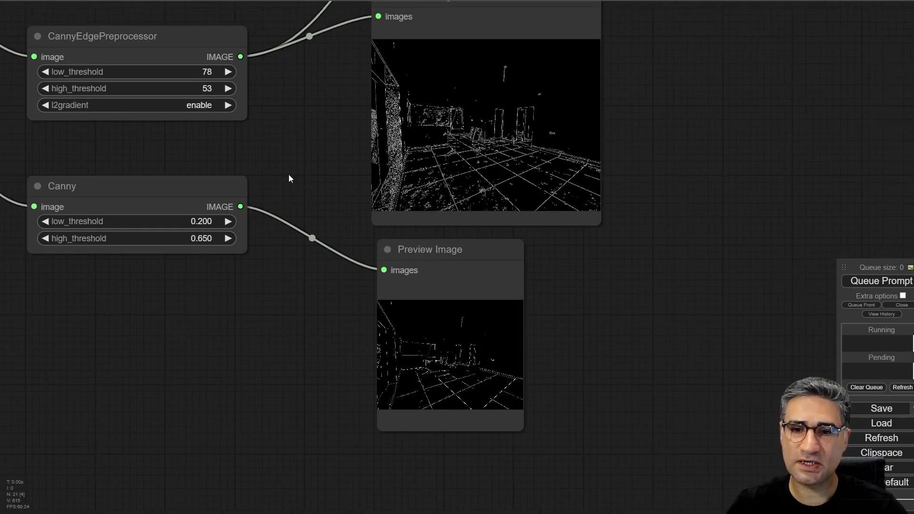
pyautogui.moveTo(289, 153); pyautogui.dragTo(369, 181)
pyautogui.scroll(-5, 369, 181)
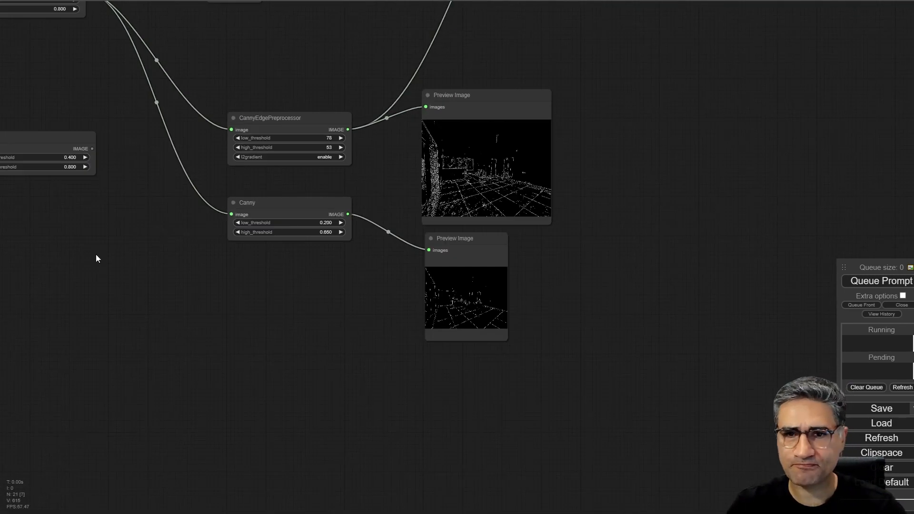
# - Delete the newly added, unconnected Canny node
pyautogui.moveTo(41, 118); pyautogui.dragTo(323, 325)
pyautogui.click(183, 228)
pyautogui.press('Delete')
# - Open the Load Image photo small.jpg at full size, examine the empty room, and return to the workflow
pyautogui.scroll(5, 153, 122)
pyautogui.click(205, 147)
pyautogui.scroll(12, 198, 279)
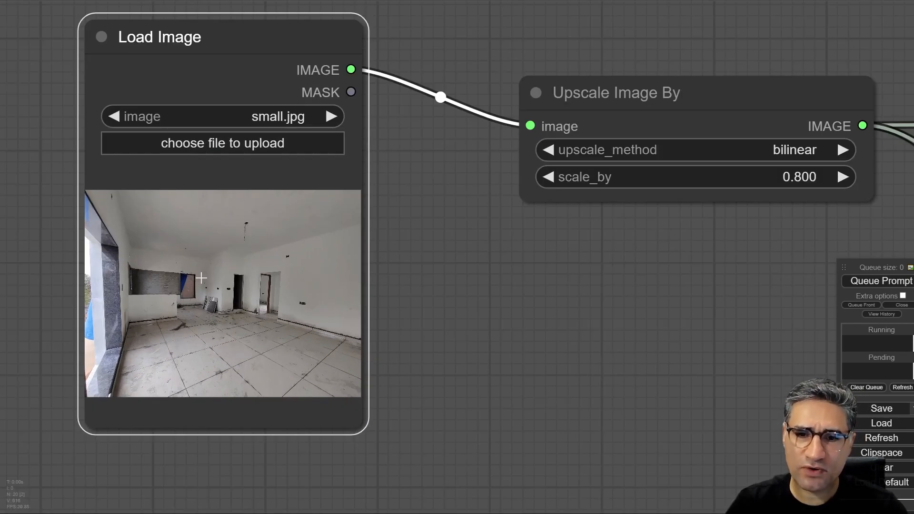
pyautogui.rightClick(216, 284)
pyautogui.click(227, 272)
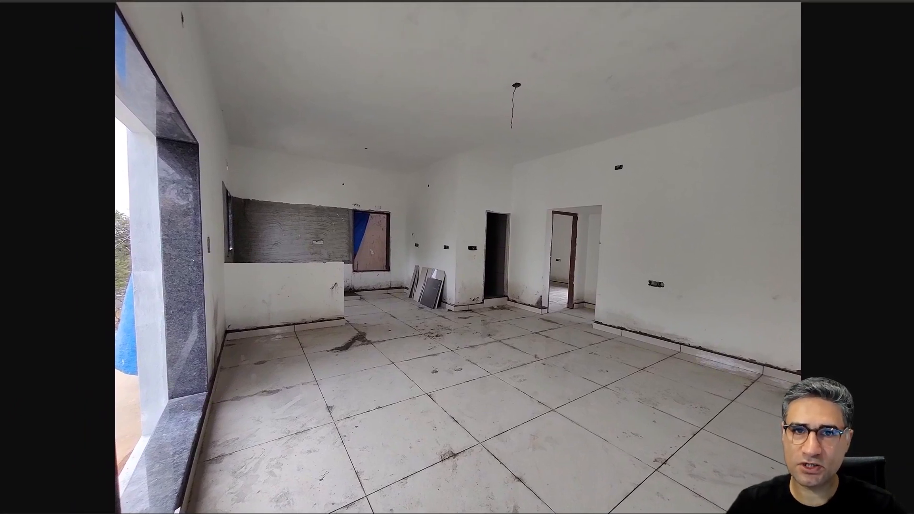
pyautogui.hotkey('ctrl', 'Tab')
pyautogui.scroll(-12, 451, 210)
# - Set scale_by in the Upscale Image By node to 0.740
pyautogui.moveTo(150, 230); pyautogui.dragTo(198, 281)
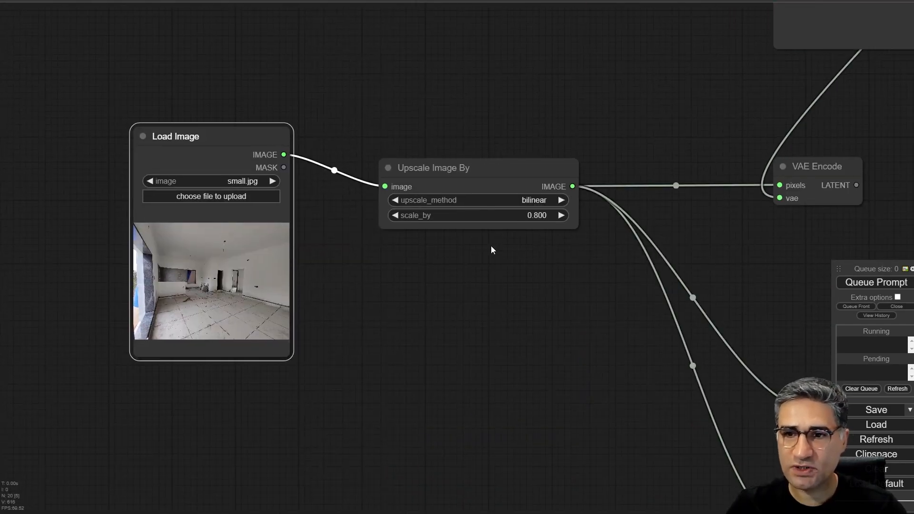
pyautogui.scroll(5, 489, 249)
pyautogui.moveTo(453, 163); pyautogui.dragTo(441, 133)
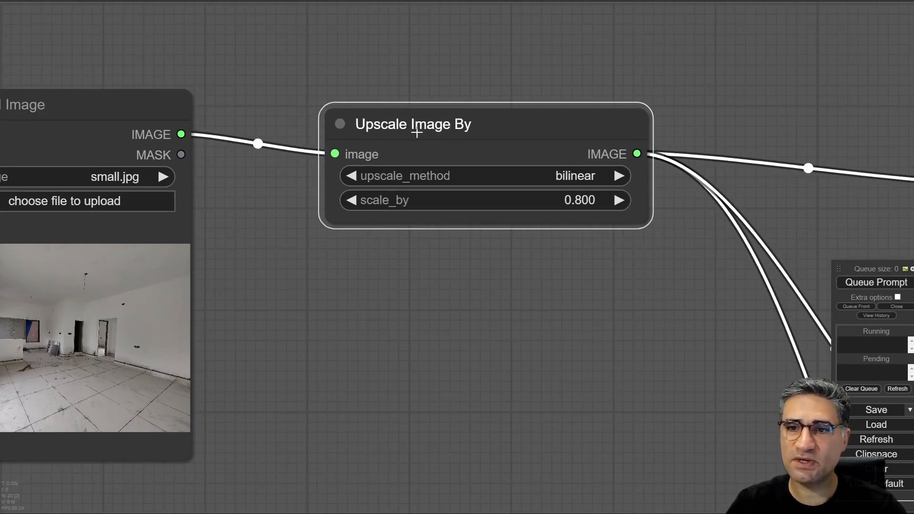
pyautogui.moveTo(541, 335); pyautogui.dragTo(398, 322)
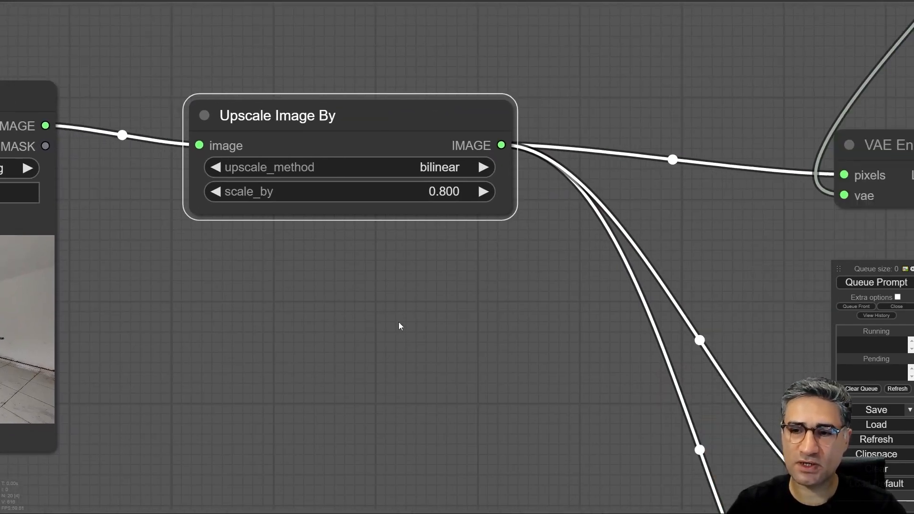
pyautogui.moveTo(367, 187); pyautogui.dragTo(347, 187)
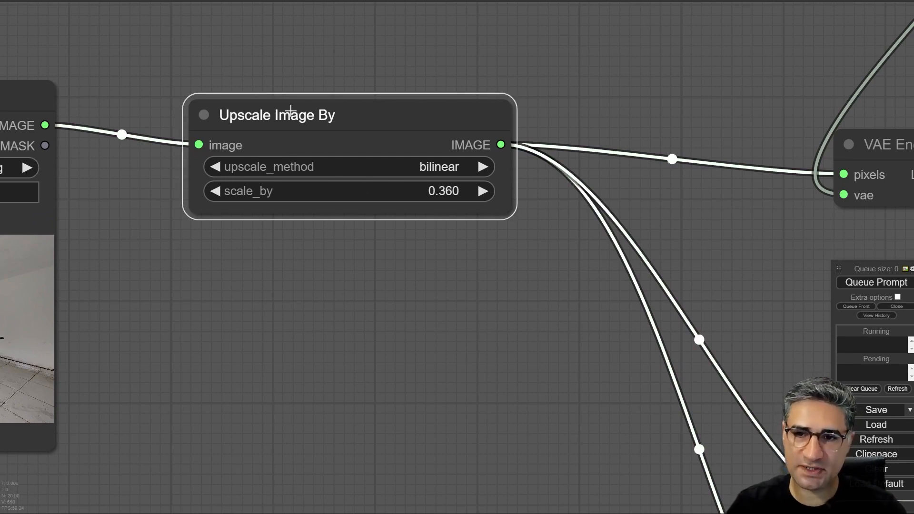
pyautogui.moveTo(397, 194); pyautogui.dragTo(430, 192)
# - Trace the resized image from Upscale Image By through the CannyEdgePreprocessor and Canny nodes to their edge previews
pyautogui.moveTo(396, 257); pyautogui.dragTo(263, 207)
pyautogui.scroll(-6, 264, 208)
pyautogui.moveTo(332, 293); pyautogui.dragTo(322, 274)
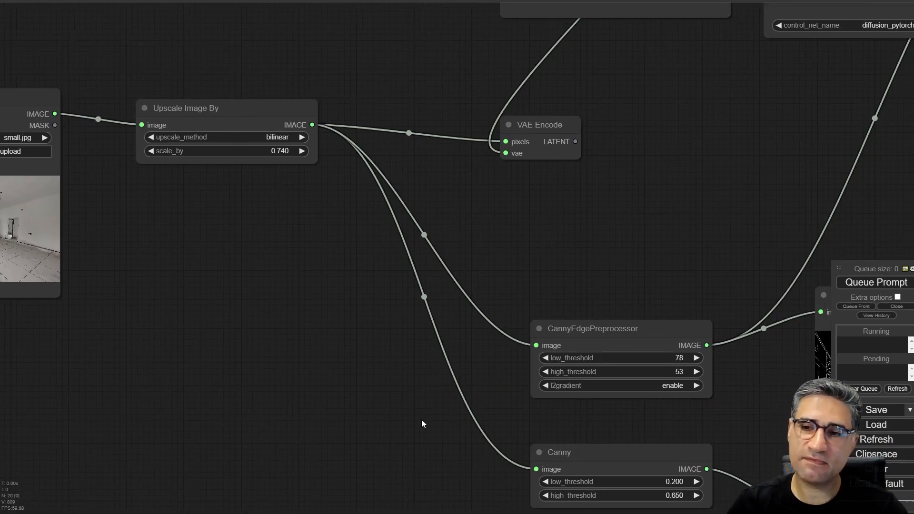
pyautogui.moveTo(421, 420); pyautogui.dragTo(323, 320)
pyautogui.moveTo(394, 275); pyautogui.dragTo(242, 256)
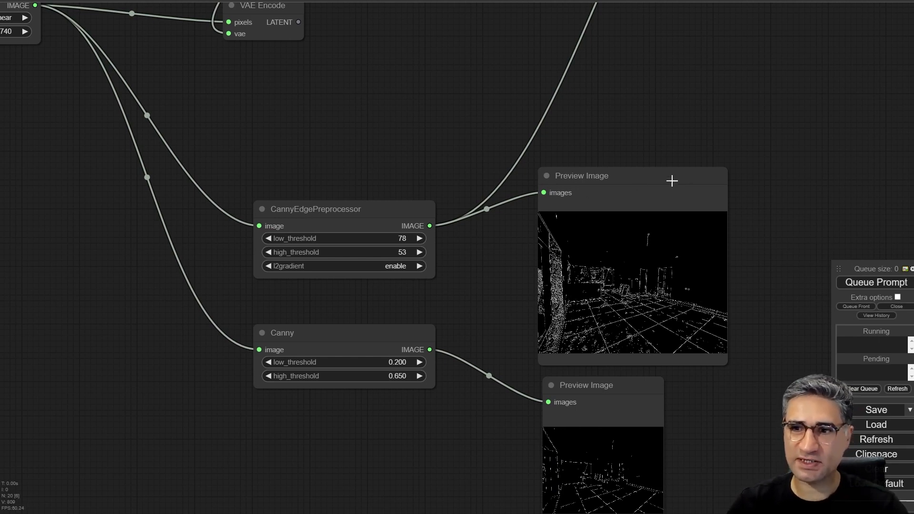
pyautogui.moveTo(279, 108); pyautogui.dragTo(515, 189)
pyautogui.moveTo(179, 148); pyautogui.dragTo(261, 176)
pyautogui.moveTo(245, 98); pyautogui.dragTo(245, 93)
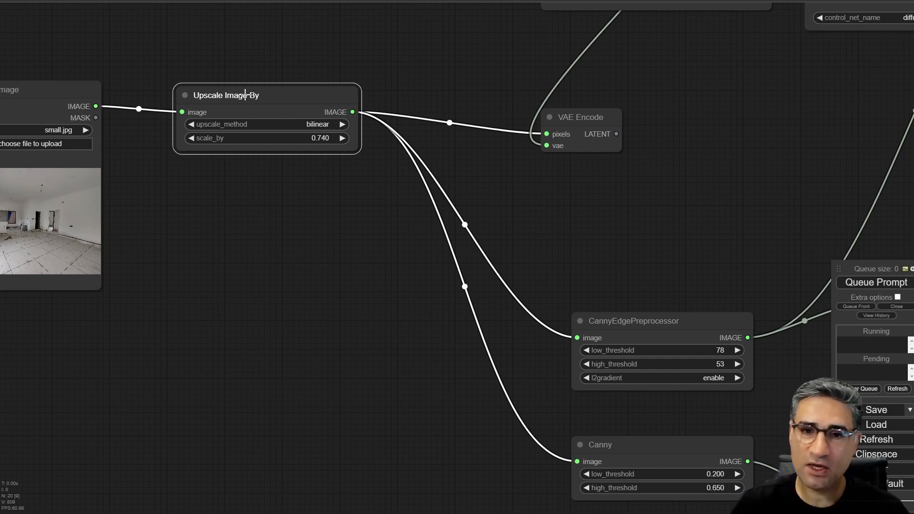
# - Move the connected CannyEdgePreprocessor node up, roughly level with its Preview Image
pyautogui.scroll(4, 166, 115)
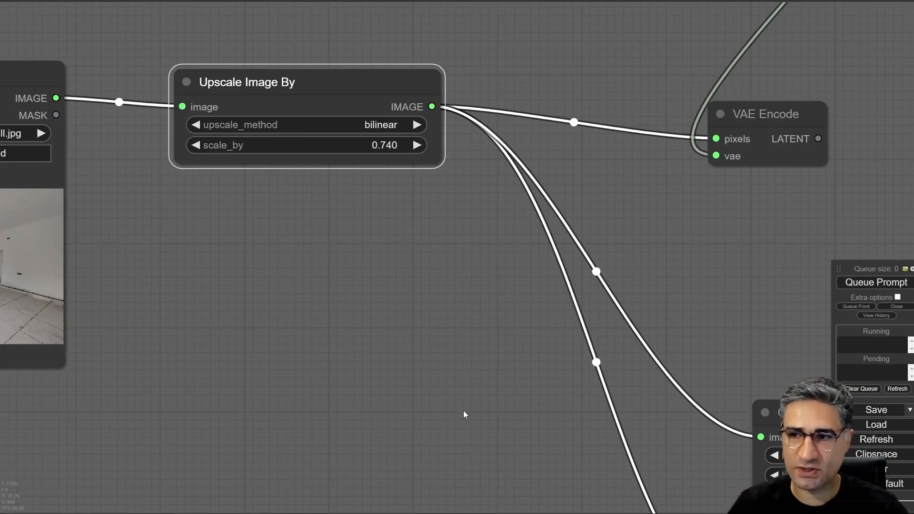
pyautogui.moveTo(465, 412); pyautogui.dragTo(205, 287)
pyautogui.moveTo(608, 252); pyautogui.dragTo(418, 157)
pyautogui.moveTo(416, 220); pyautogui.dragTo(417, 176)
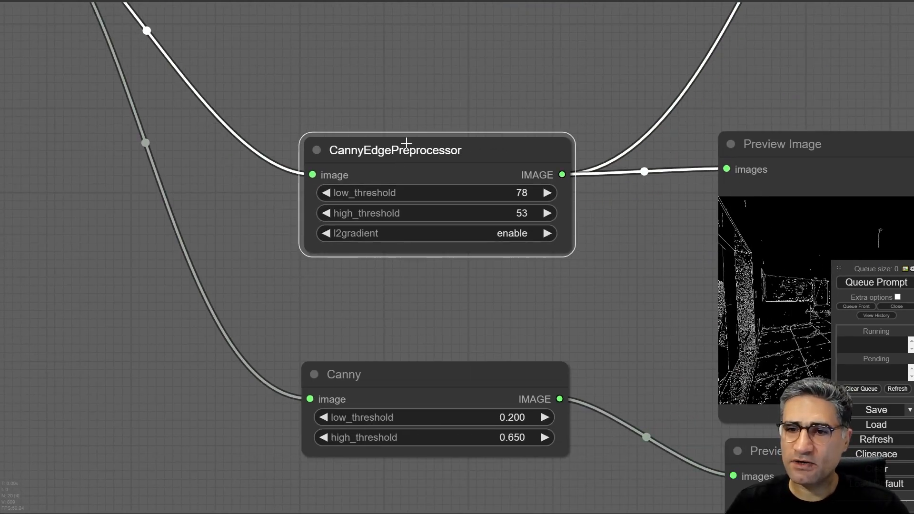
pyautogui.moveTo(470, 268); pyautogui.dragTo(424, 251)
pyautogui.scroll(-3, 375, 156)
pyautogui.scroll(3, 365, 164)
pyautogui.moveTo(436, 302); pyautogui.dragTo(462, 178)
pyautogui.scroll(-5, 343, 189)
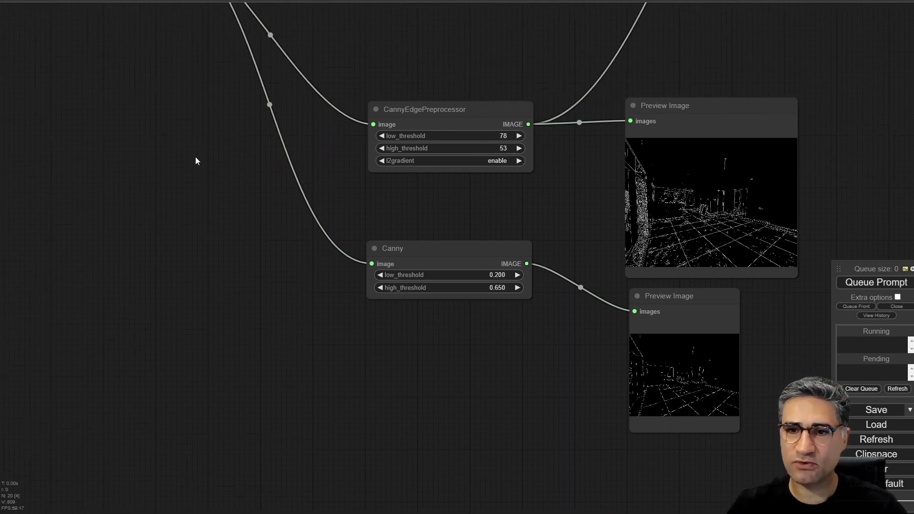
# - Search the nodes for "can", add a CannyEdgePreprocessor, and place it beside the connected CannyEdgePreprocessor
pyautogui.doubleClick(216, 160)
pyautogui.write('can')
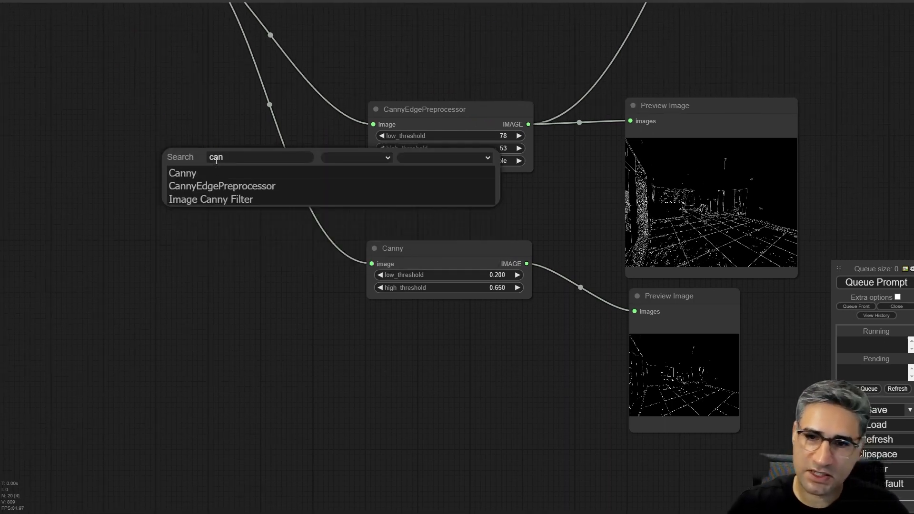
pyautogui.press('Up')
pyautogui.press('Up')
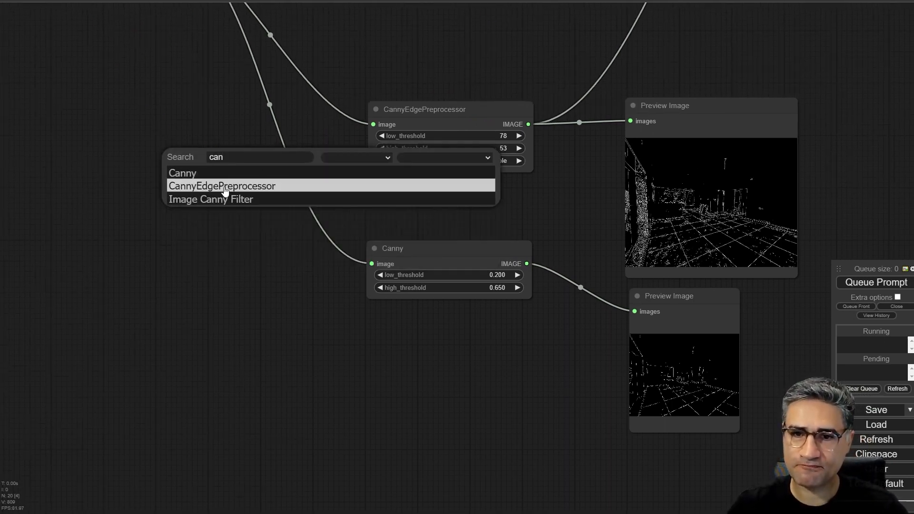
pyautogui.press('Return')
pyautogui.moveTo(318, 163); pyautogui.dragTo(182, 104)
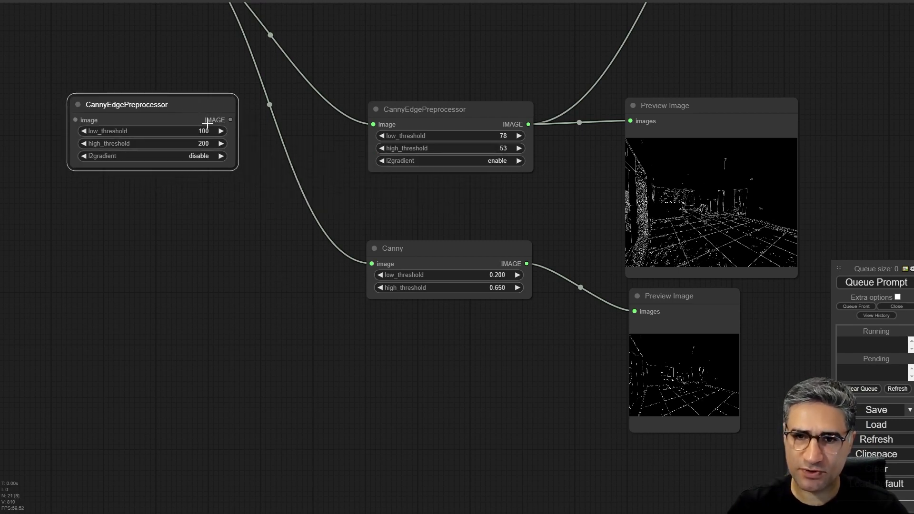
pyautogui.doubleClick(206, 236)
pyautogui.write('c')
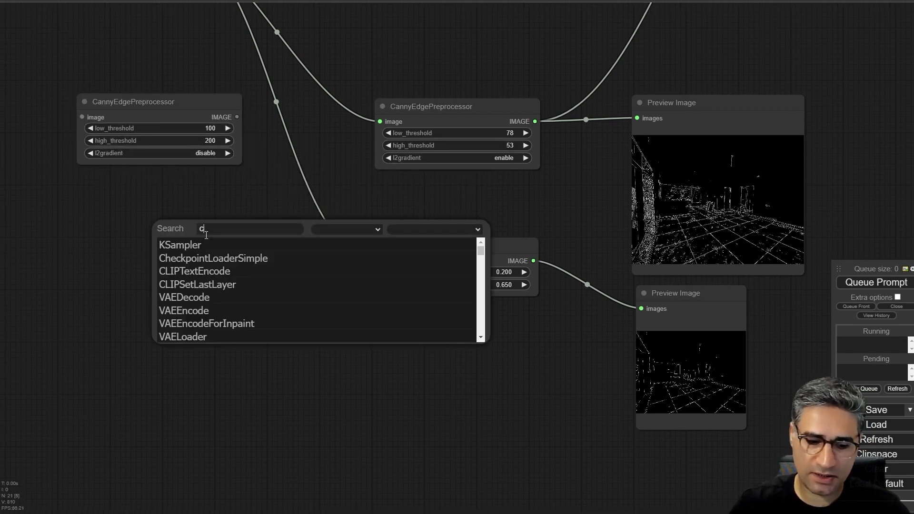
pyautogui.write('an')
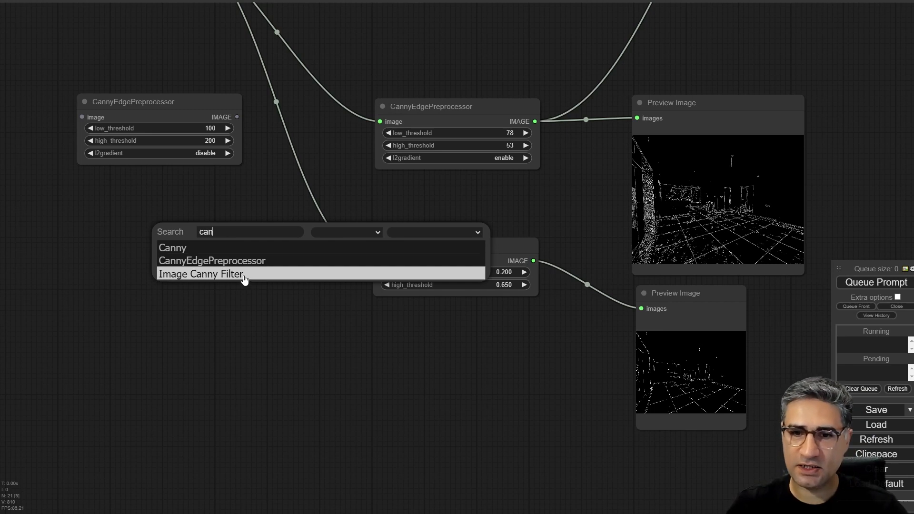
pyautogui.click(244, 279)
pyautogui.moveTo(296, 227); pyautogui.dragTo(231, 241)
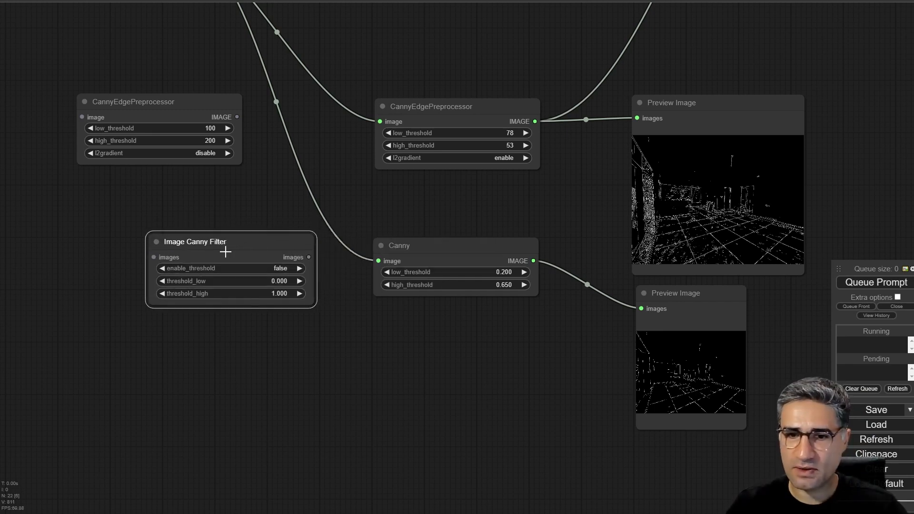
pyautogui.press('Delete')
pyautogui.rightClick(216, 251)
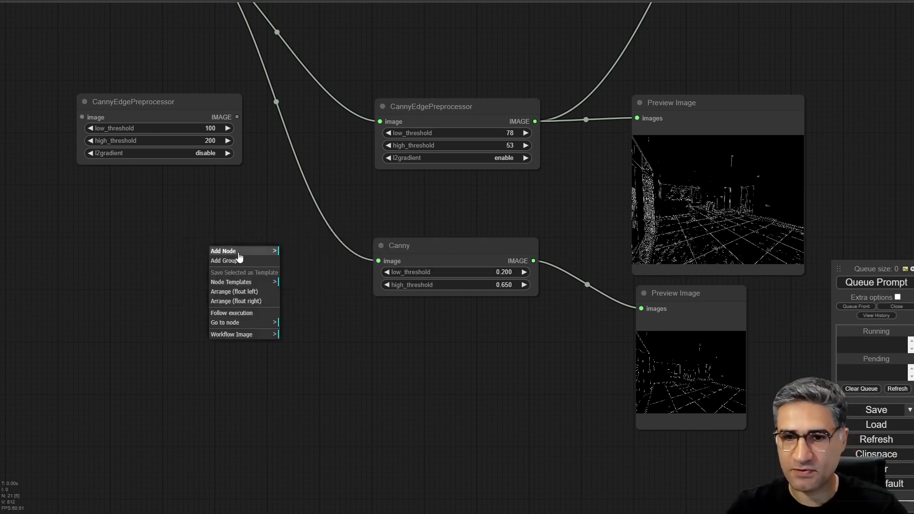
pyautogui.click(223, 251)
# - Search the nodes for "can", add a Canny node, and place it below the newly added CannyEdgePreprocessor
pyautogui.doubleClick(146, 365)
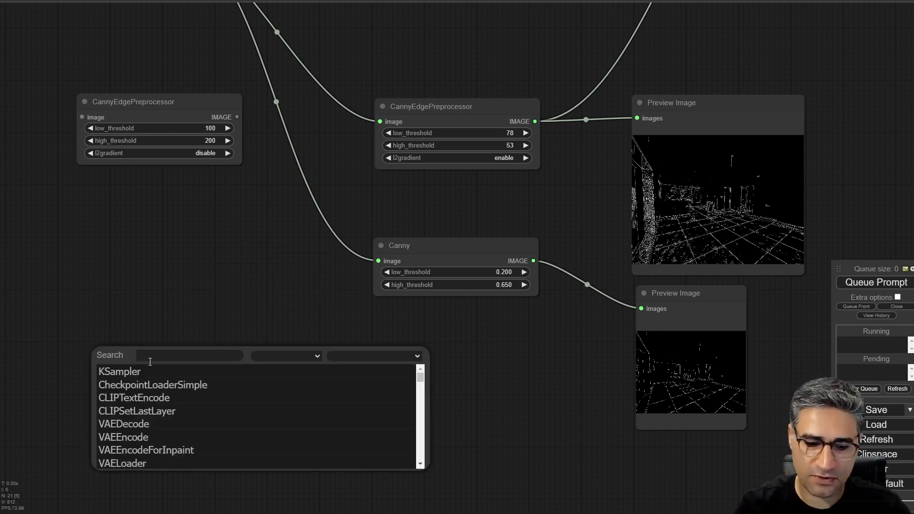
pyautogui.write('cann')
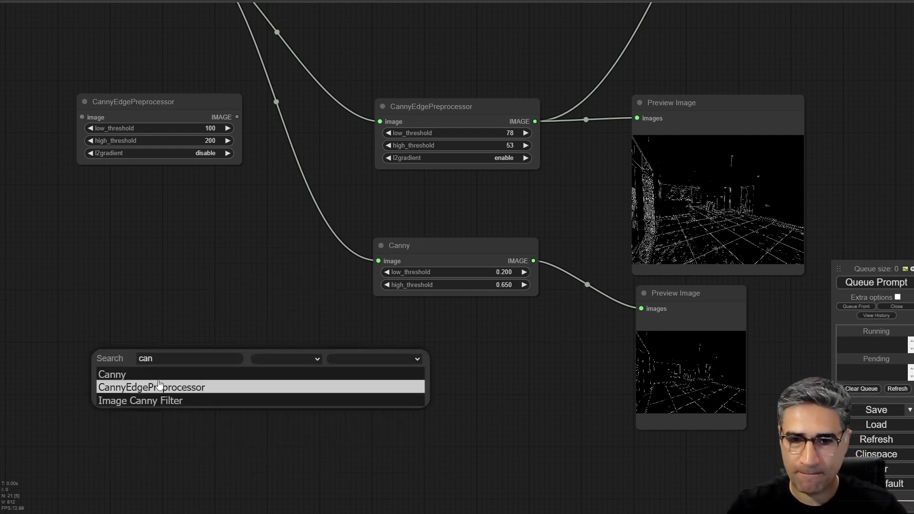
pyautogui.click(153, 374)
pyautogui.moveTo(202, 366); pyautogui.dragTo(176, 201)
pyautogui.scroll(5, 102, 108)
pyautogui.moveTo(322, 289); pyautogui.dragTo(216, 324)
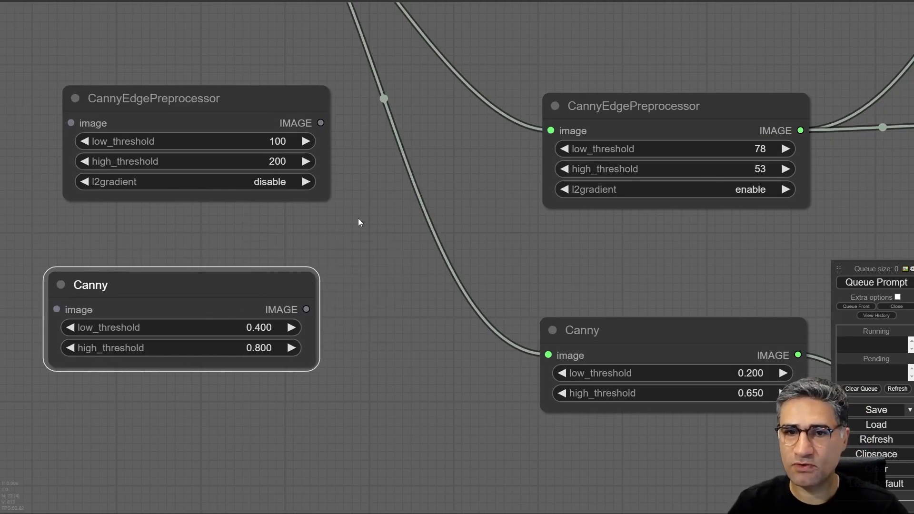
# - Connect the IMAGE output of Upscale Image By to the image inputs of the new CannyEdgePreprocessor and Canny nodes
pyautogui.scroll(-4, 363, 271)
pyautogui.moveTo(338, 298); pyautogui.dragTo(242, 287)
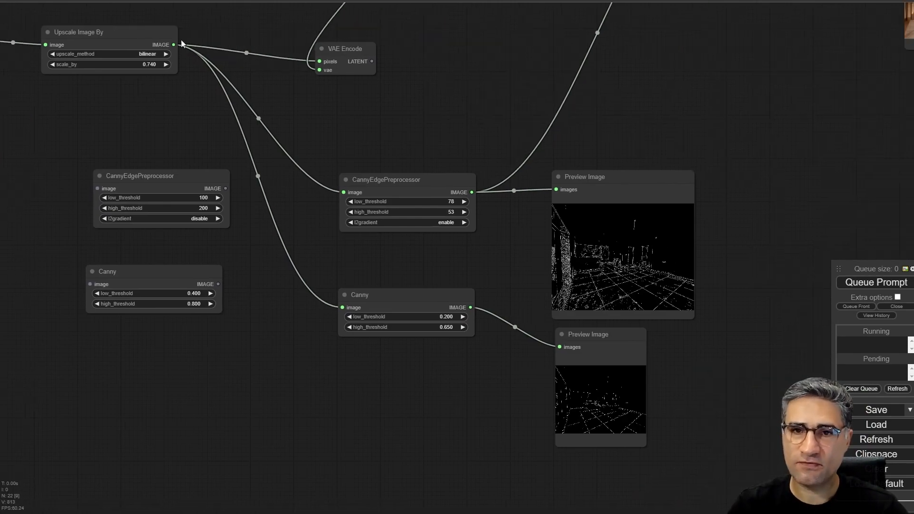
pyautogui.moveTo(176, 44); pyautogui.dragTo(97, 189)
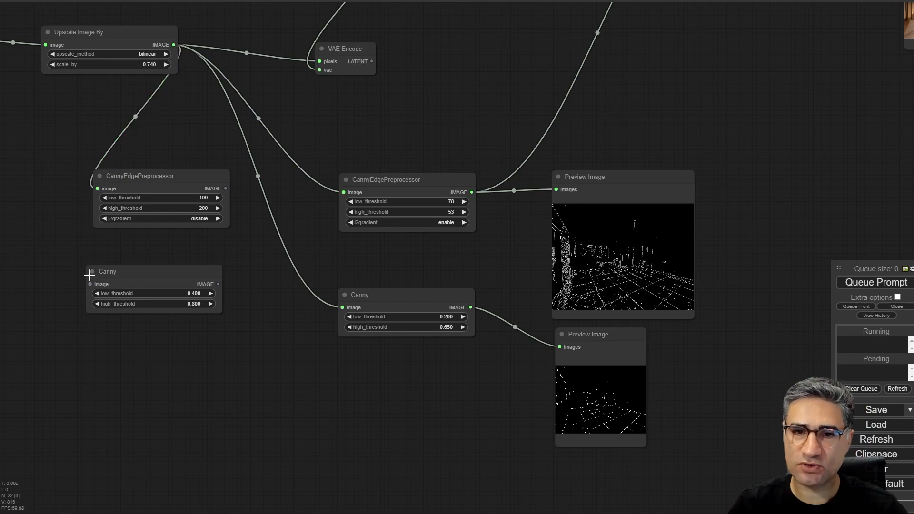
pyautogui.moveTo(174, 45)
pyautogui.mouseDown()
pyautogui.moveTo(158, 156)
pyautogui.moveTo(90, 284)
pyautogui.mouseUp()
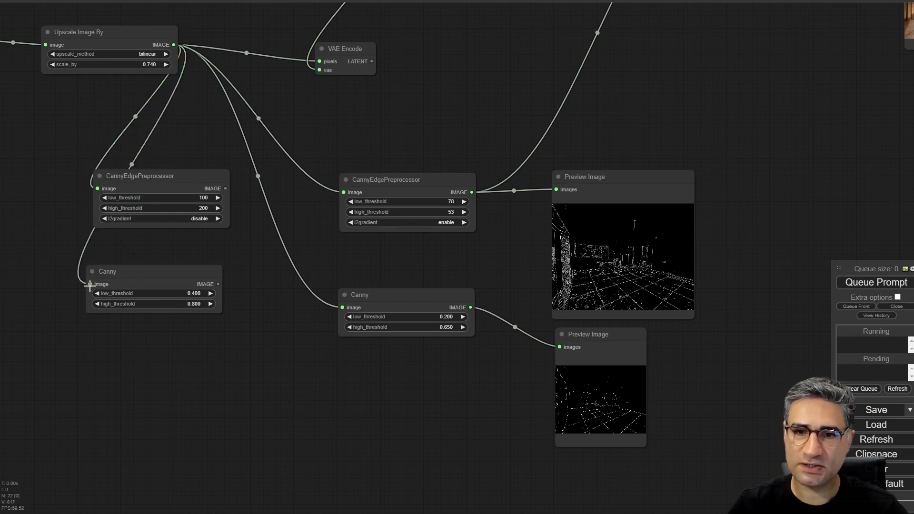
# - Delete the older CannyEdgePreprocessor and Canny nodes with their Preview Image nodes, and shift the new pair toward the freed space
pyautogui.moveTo(244, 292); pyautogui.dragTo(230, 314)
pyautogui.scroll(-5, 334, 213)
pyautogui.scroll(5, 390, 196)
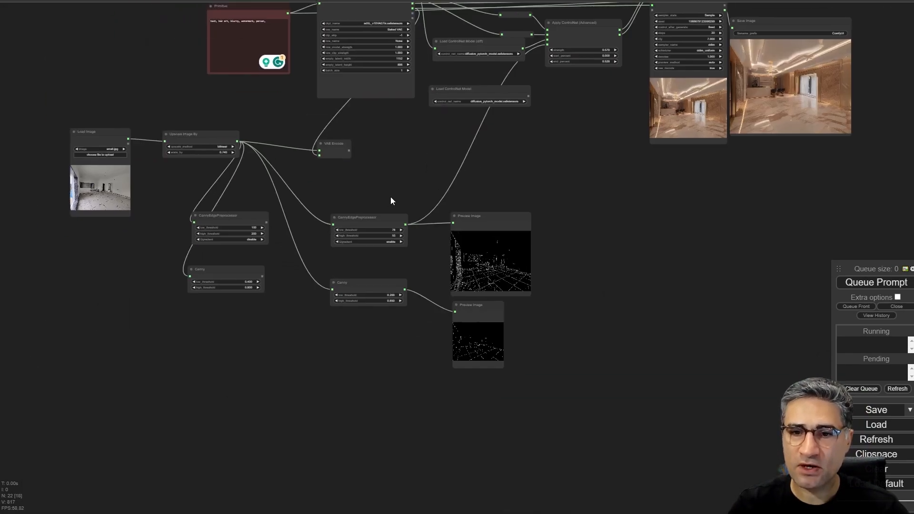
pyautogui.scroll(4, 333, 257)
pyautogui.scroll(-6, 280, 283)
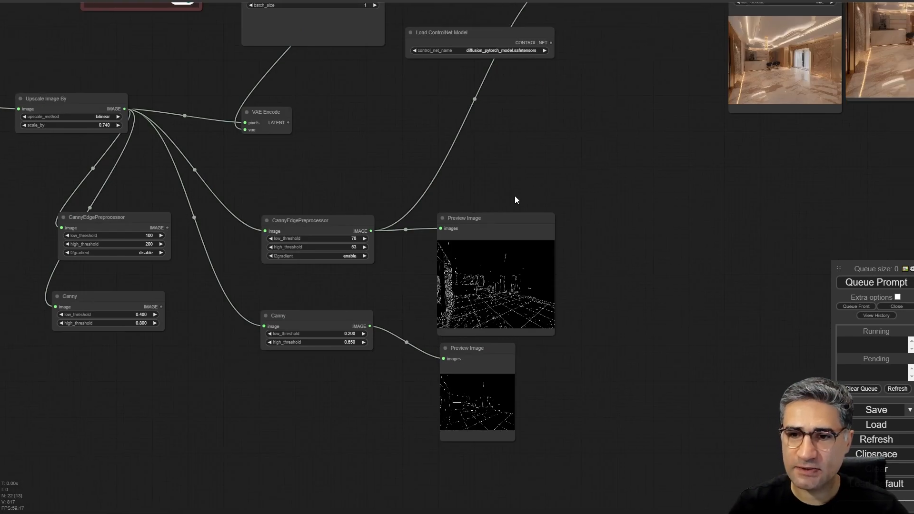
pyautogui.moveTo(601, 210); pyautogui.dragTo(259, 453)
pyautogui.press('Delete')
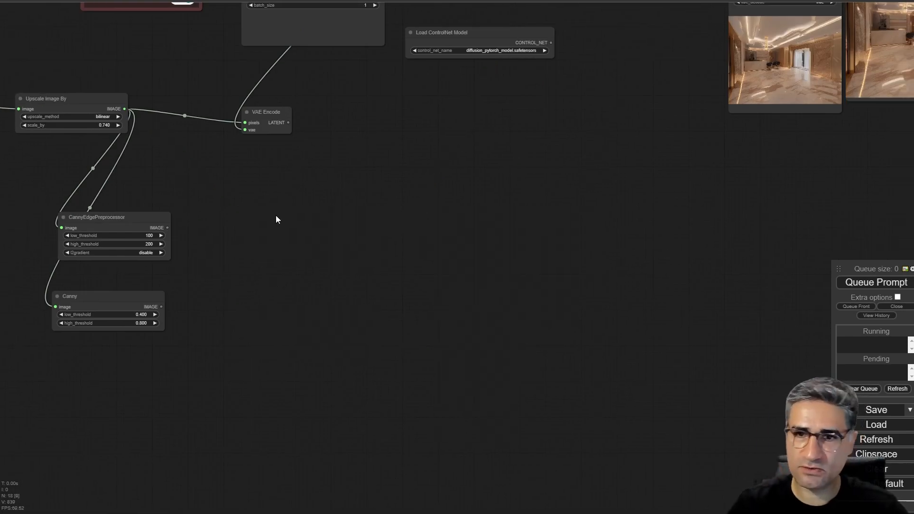
pyautogui.moveTo(138, 230); pyautogui.dragTo(236, 222)
pyautogui.moveTo(162, 297); pyautogui.dragTo(280, 297)
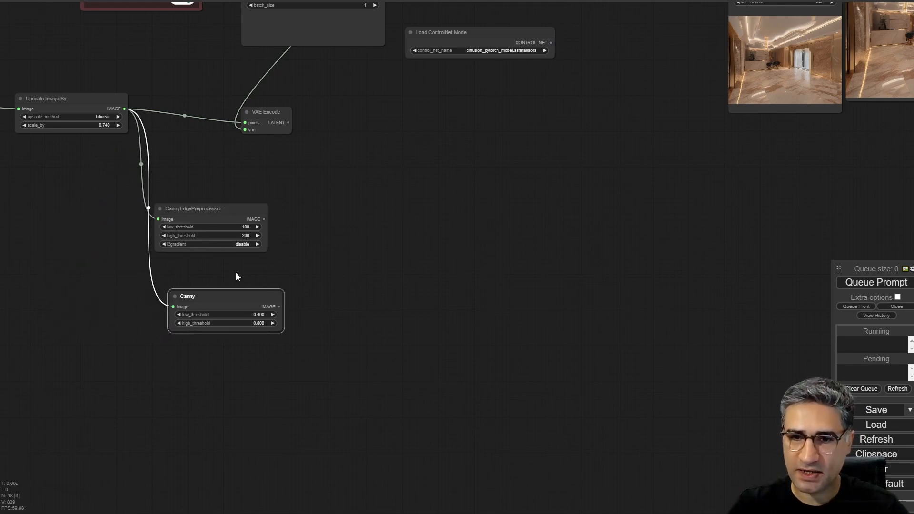
# - Attach a new Preview Image node to the IMAGE output of both the CannyEdgePreprocessor and the Canny node
pyautogui.scroll(4, 237, 278)
pyautogui.scroll(3, 284, 193)
pyautogui.moveTo(271, 196); pyautogui.dragTo(354, 230)
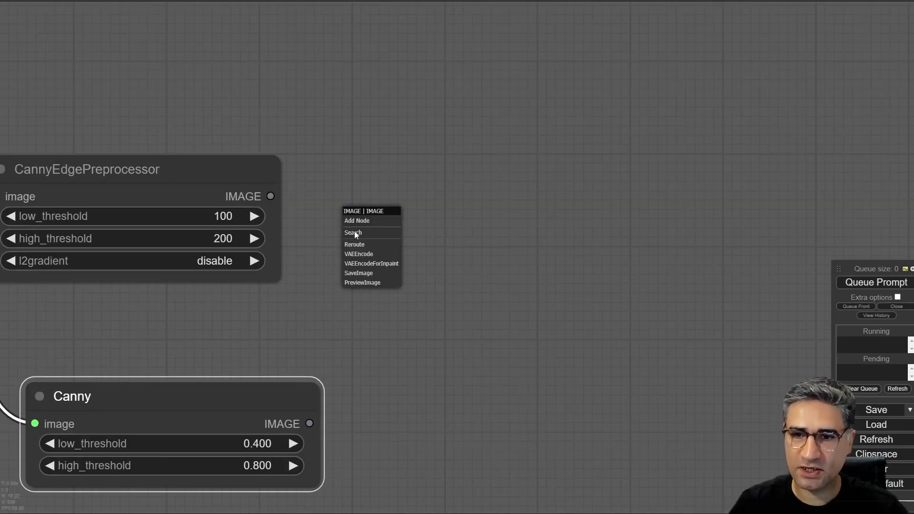
pyautogui.click(374, 286)
pyautogui.moveTo(418, 416); pyautogui.dragTo(446, 233)
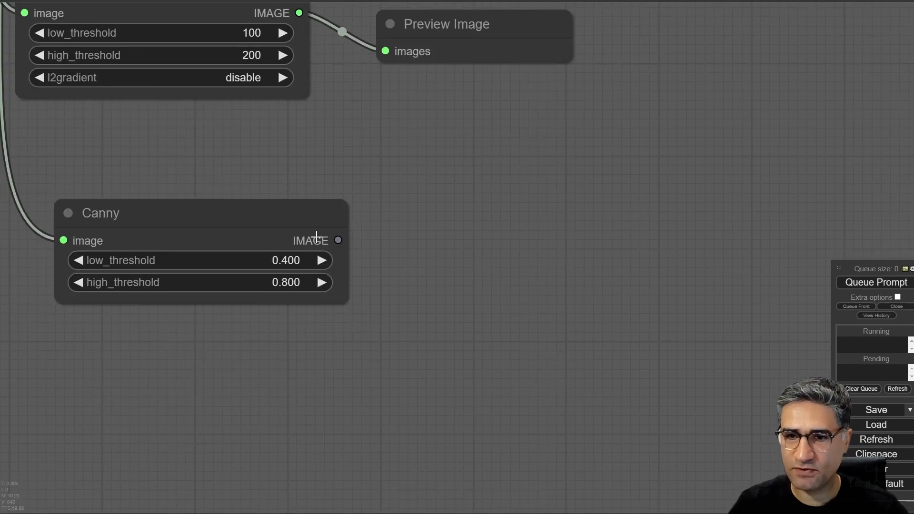
pyautogui.moveTo(338, 240); pyautogui.dragTo(469, 316)
pyautogui.click(464, 348)
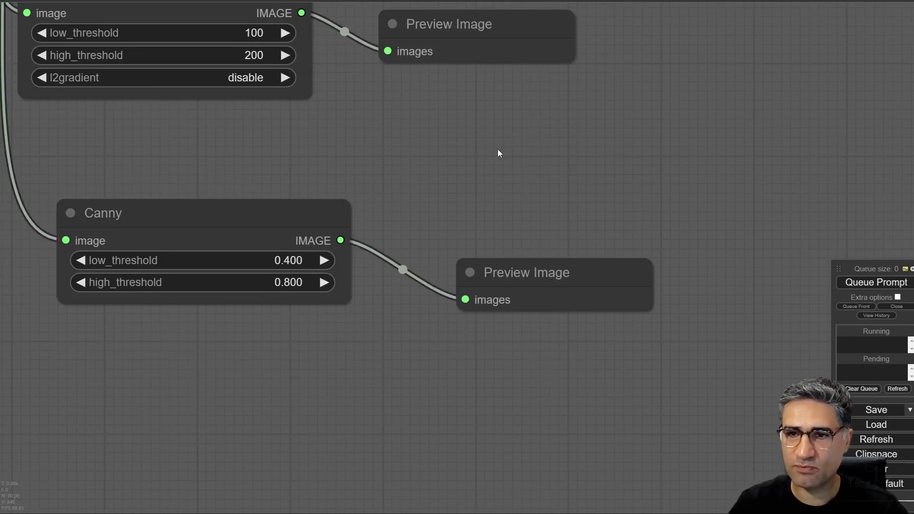
# - Move the CannyEdgePreprocessor node so it lines up vertically above the Canny node
pyautogui.scroll(-3, 498, 149)
pyautogui.moveTo(467, 188); pyautogui.dragTo(446, 244)
pyautogui.scroll(-5, 446, 244)
pyautogui.moveTo(554, 121); pyautogui.dragTo(413, 267)
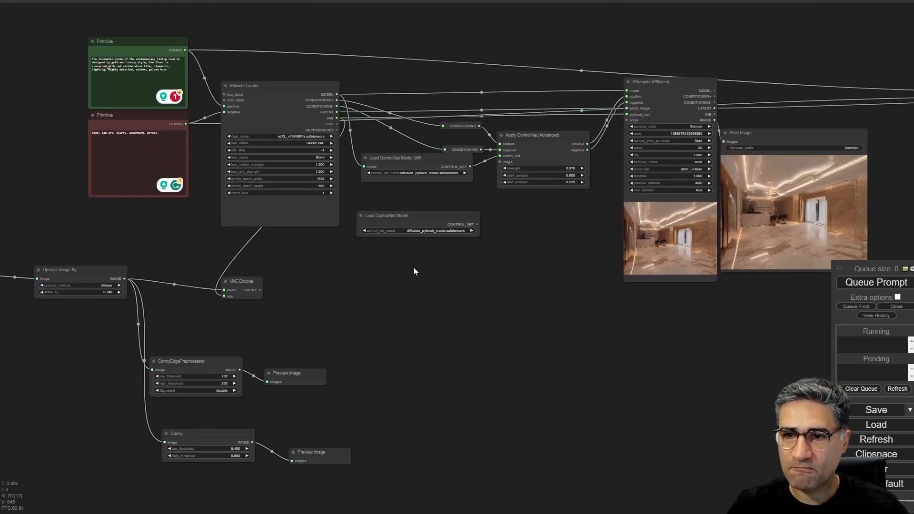
pyautogui.moveTo(464, 289); pyautogui.dragTo(318, 326)
pyautogui.scroll(-4, 336, 374)
pyautogui.moveTo(336, 374); pyautogui.dragTo(407, 241)
pyautogui.scroll(17, 231, 305)
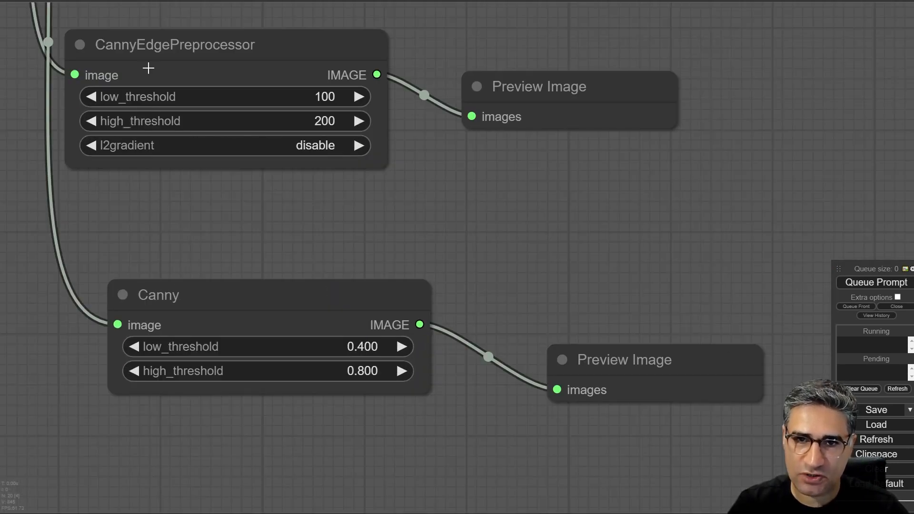
pyautogui.moveTo(148, 68); pyautogui.dragTo(191, 71)
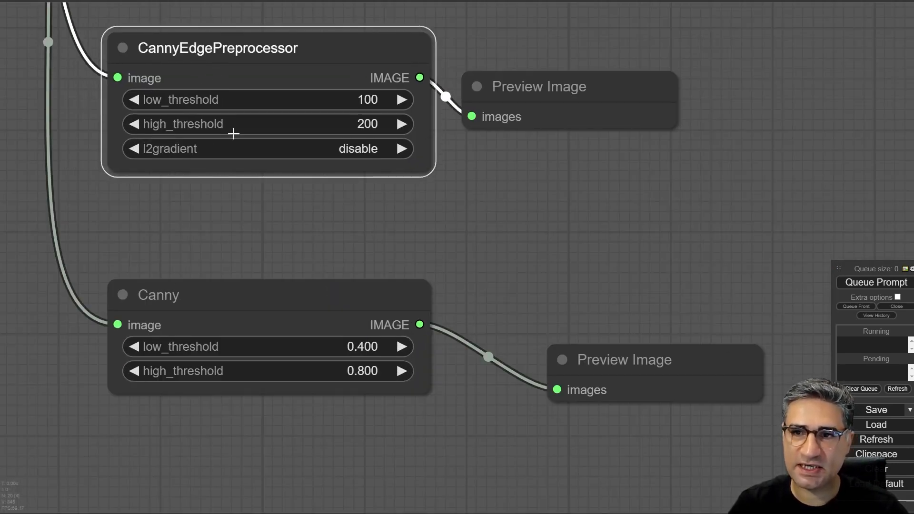
# - Mute the upper generation nodes, including the prompts, Efficient Loaders, ControlNet nodes, KSamplers and Save Image nodes, leaving the Canny branches active
pyautogui.scroll(-12, 290, 173)
pyautogui.moveTo(499, 76); pyautogui.dragTo(224, 285)
pyautogui.scroll(-5, 343, 268)
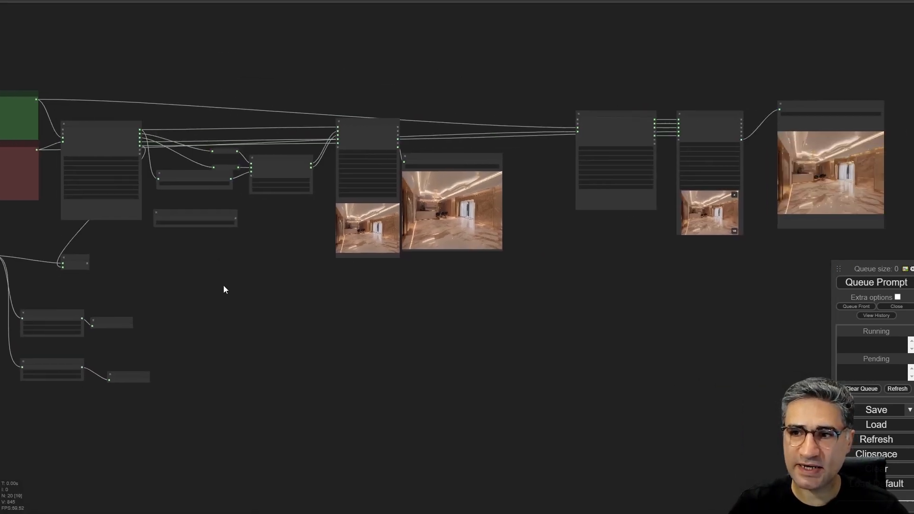
pyautogui.scroll(-3, 224, 289)
pyautogui.moveTo(804, 89); pyautogui.dragTo(33, 244)
pyautogui.scroll(5, 103, 256)
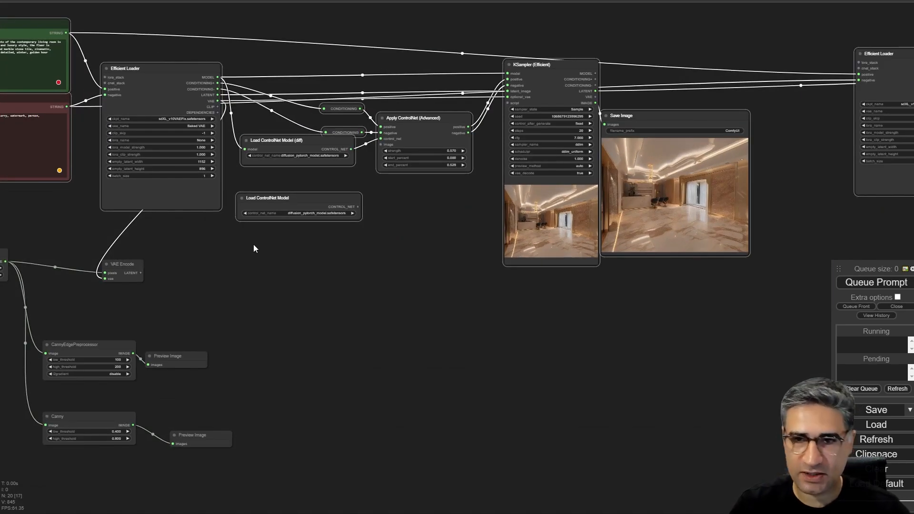
pyautogui.hotkey('ctrl', 'm')
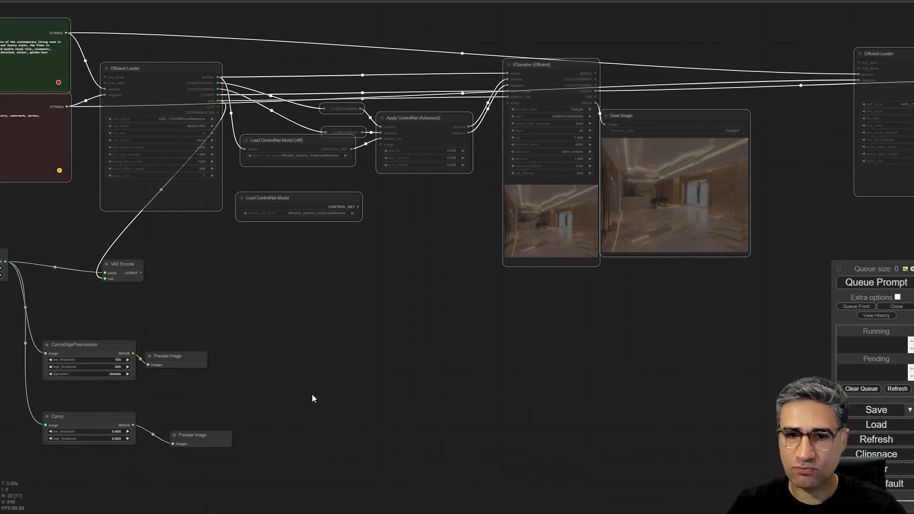
# - Run the workflow to generate the edge previews for the CannyEdgePreprocessor and Canny nodes
pyautogui.moveTo(313, 395); pyautogui.dragTo(463, 332)
pyautogui.scroll(6, 281, 279)
pyautogui.moveTo(240, 179); pyautogui.dragTo(352, 70)
pyautogui.scroll(4, 320, 212)
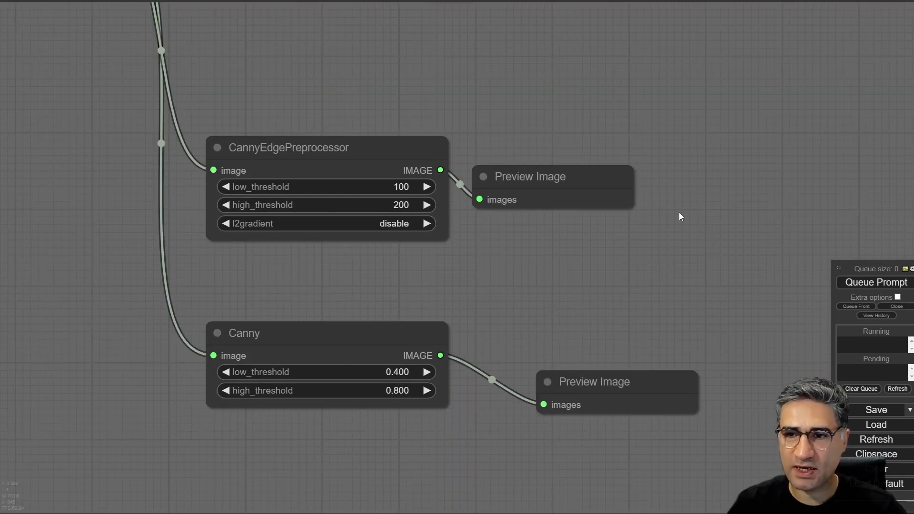
pyautogui.click(854, 283)
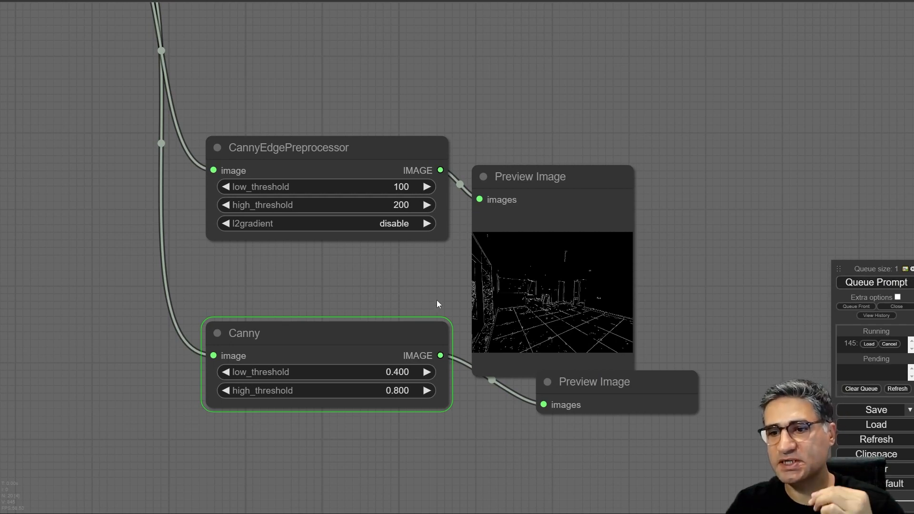
# - Move the Canny node and its Preview Image down, clear of the CannyEdgePreprocessor's preview
pyautogui.moveTo(385, 289); pyautogui.dragTo(367, 153)
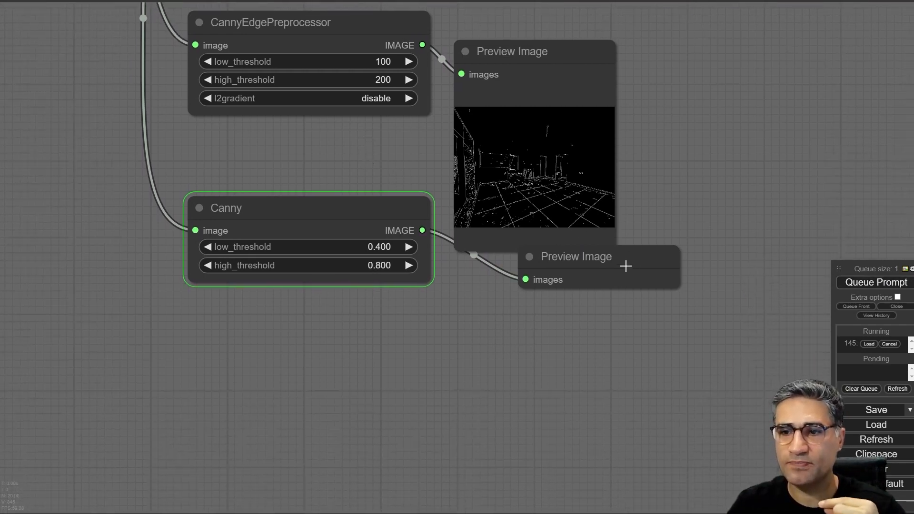
pyautogui.moveTo(626, 263); pyautogui.dragTo(621, 307)
pyautogui.moveTo(287, 203); pyautogui.dragTo(294, 242)
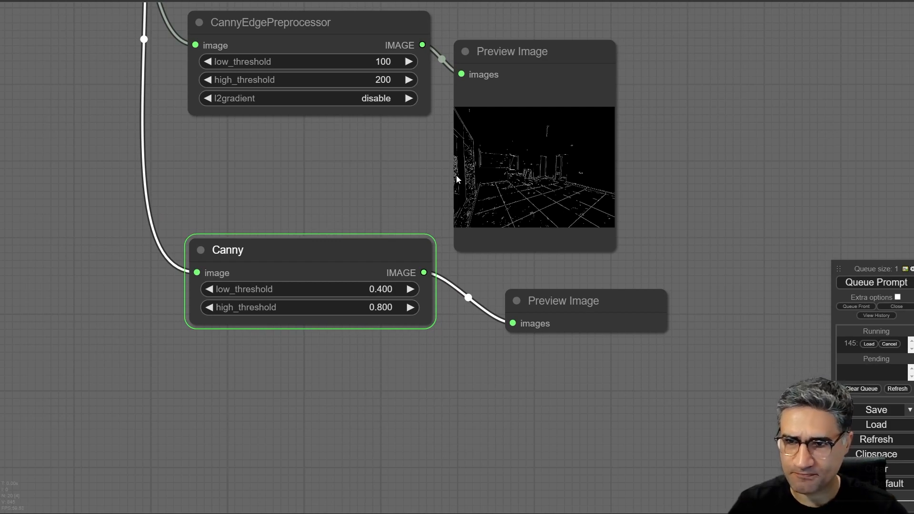
# - Move the Load Image node beside the Canny node and compare the room photo with the two edge previews
pyautogui.scroll(2, 555, 164)
pyautogui.scroll(-12, 485, 194)
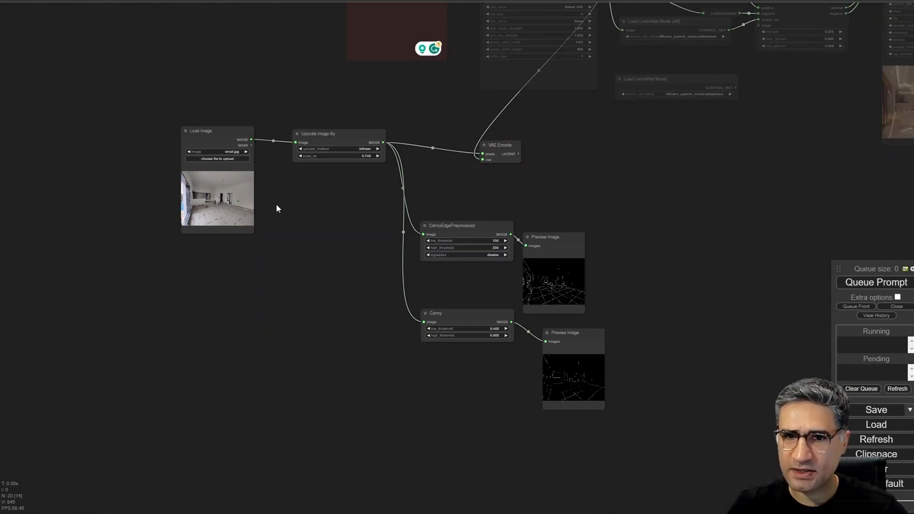
pyautogui.moveTo(277, 208); pyautogui.dragTo(493, 347)
pyautogui.scroll(10, 493, 355)
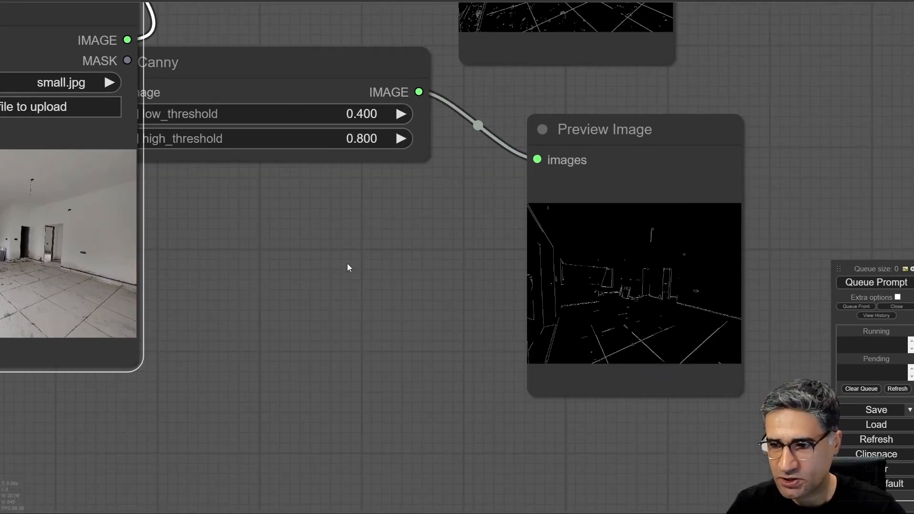
pyautogui.scroll(-3, 347, 267)
pyautogui.click(356, 108)
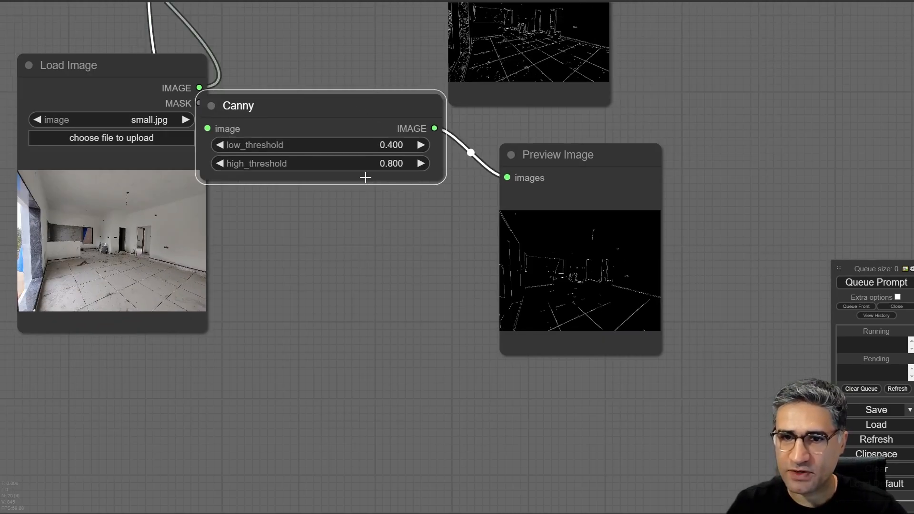
pyautogui.scroll(5, 329, 148)
pyautogui.scroll(-5, 408, 258)
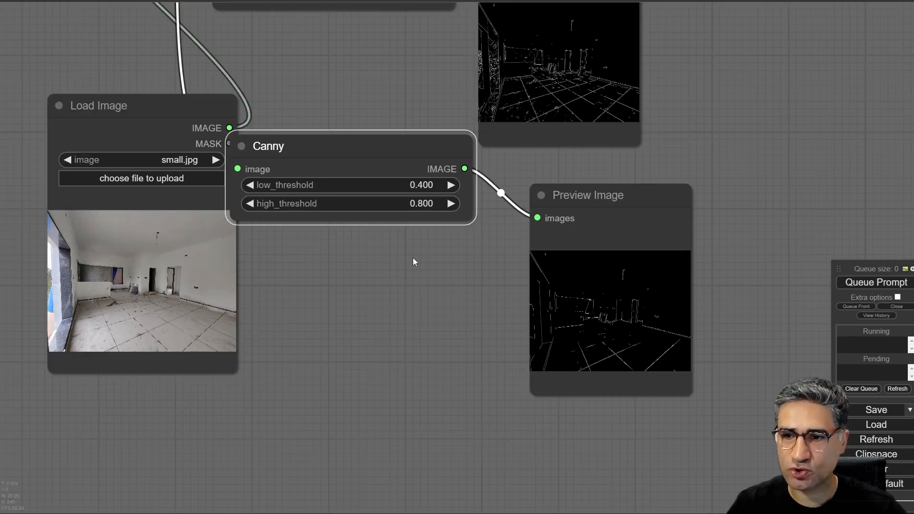
pyautogui.moveTo(446, 260); pyautogui.dragTo(429, 339)
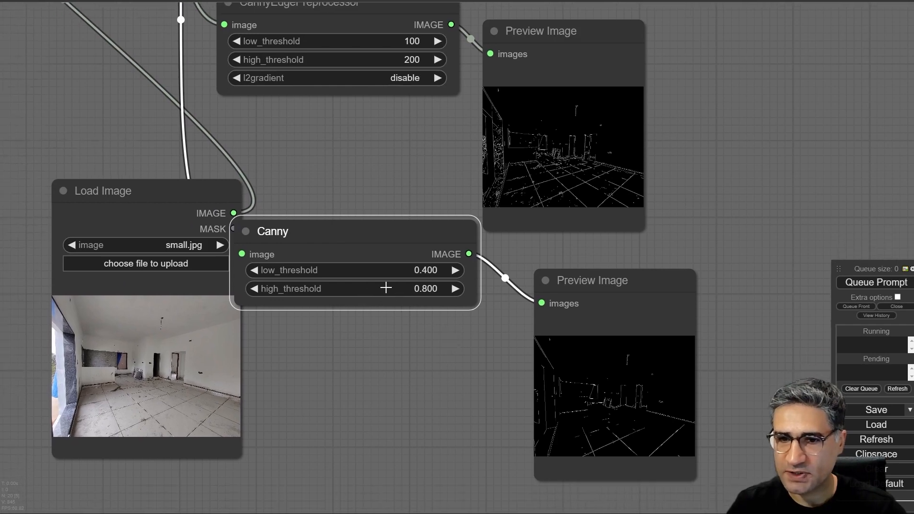
# - Set the Canny node's high_threshold to 0.540 and low_threshold to 0.310, and run the workflow again
pyautogui.moveTo(376, 289); pyautogui.dragTo(365, 285)
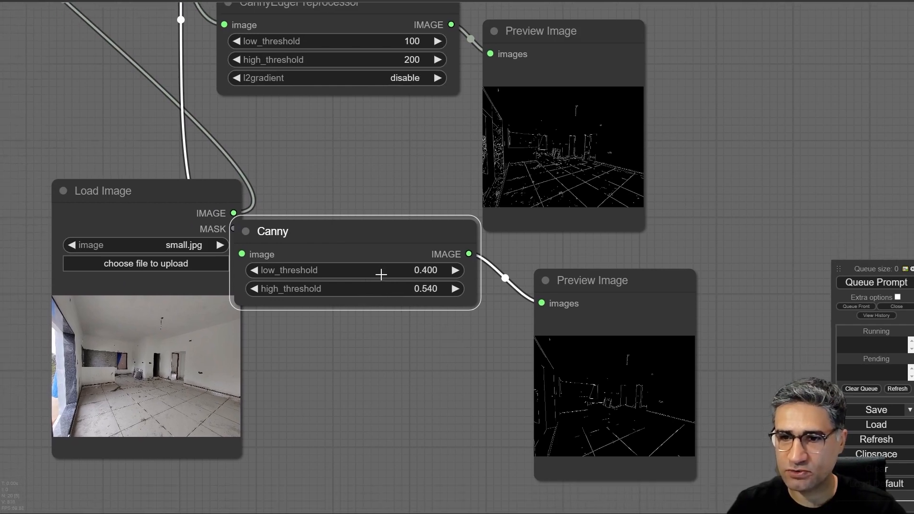
pyautogui.hotkey('ctrl', 'Return')
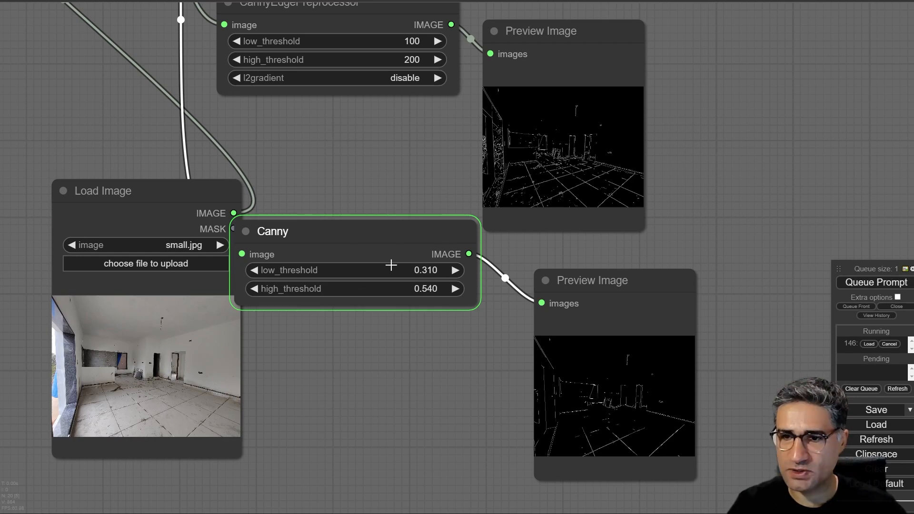
pyautogui.scroll(6, 567, 434)
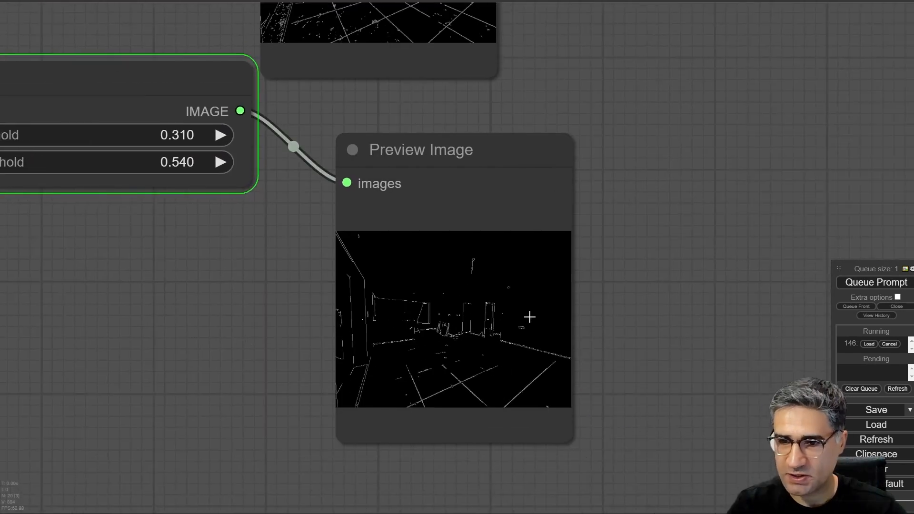
# - Examine the Canny node's new edge preview against the one from the CannyEdgePreprocessor
pyautogui.scroll(-10, 338, 309)
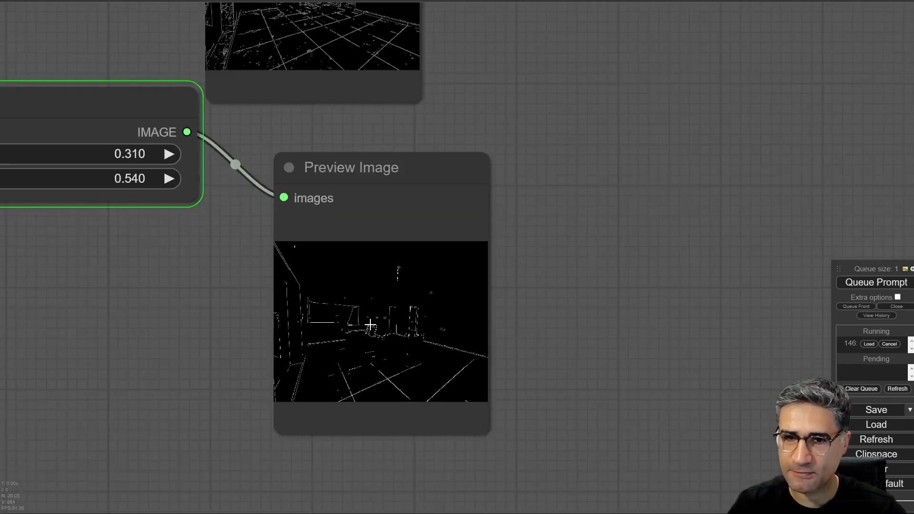
pyautogui.moveTo(189, 316); pyautogui.dragTo(407, 435)
pyautogui.scroll(3, 381, 126)
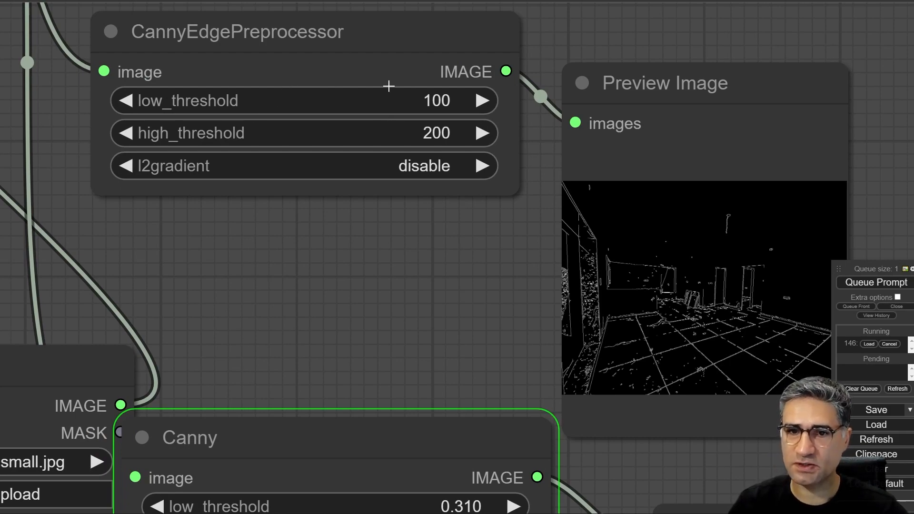
pyautogui.moveTo(363, 371); pyautogui.dragTo(375, 62)
pyautogui.moveTo(424, 315); pyautogui.dragTo(1, 3)
pyautogui.scroll(6, 326, 71)
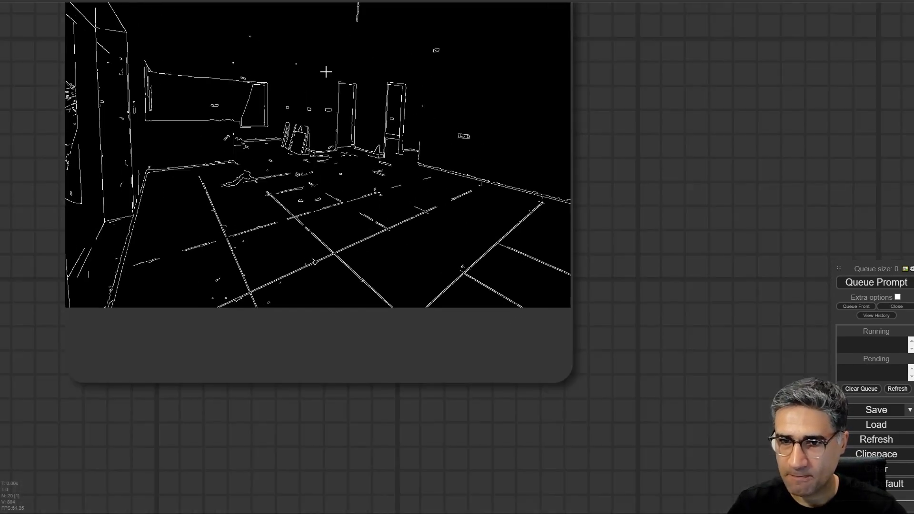
# - Move the Load Image node away from the Canny node so the two no longer overlap
pyautogui.scroll(-12, 326, 72)
pyautogui.moveTo(102, 108); pyautogui.dragTo(548, 393)
pyautogui.click(258, 176)
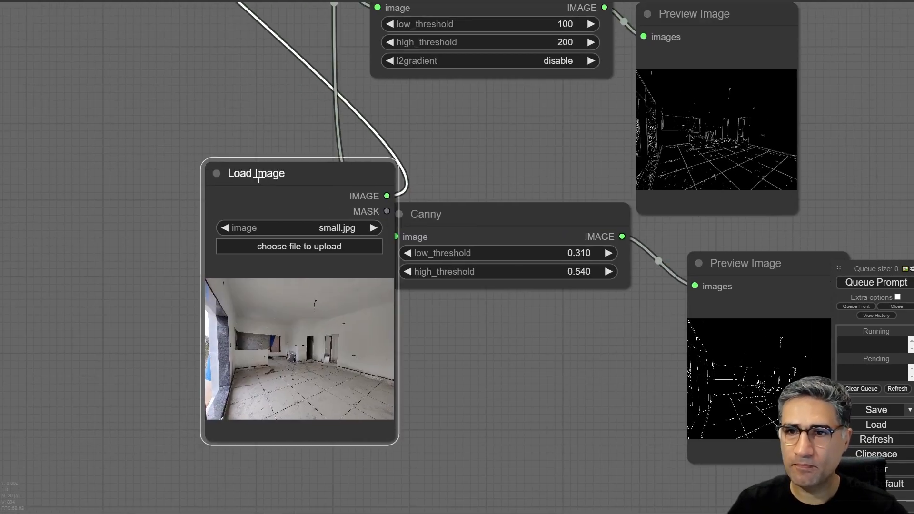
pyautogui.moveTo(258, 177); pyautogui.dragTo(150, 198)
# - Set the CannyEdgePreprocessor's high_threshold to 143 and run the workflow
pyautogui.moveTo(491, 128); pyautogui.dragTo(311, 278)
pyautogui.scroll(6, 381, 224)
pyautogui.moveTo(366, 264); pyautogui.dragTo(378, 246)
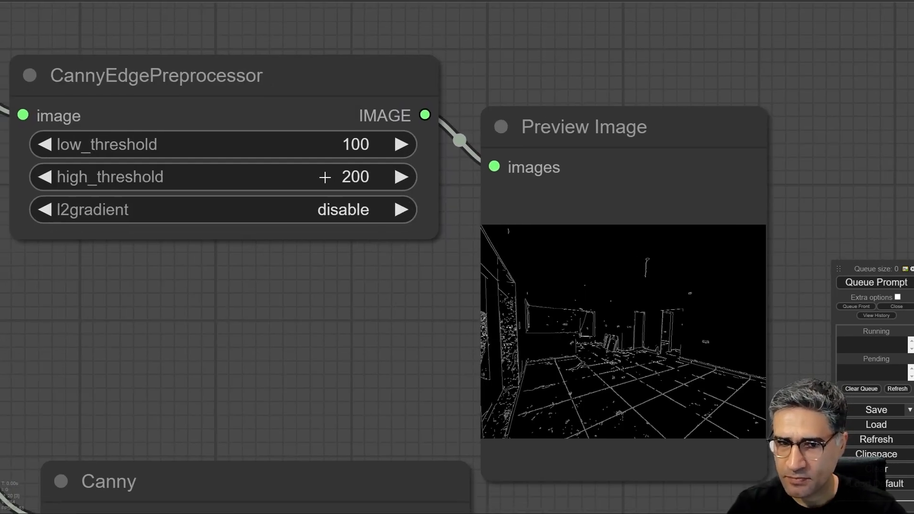
pyautogui.moveTo(324, 177); pyautogui.dragTo(293, 172)
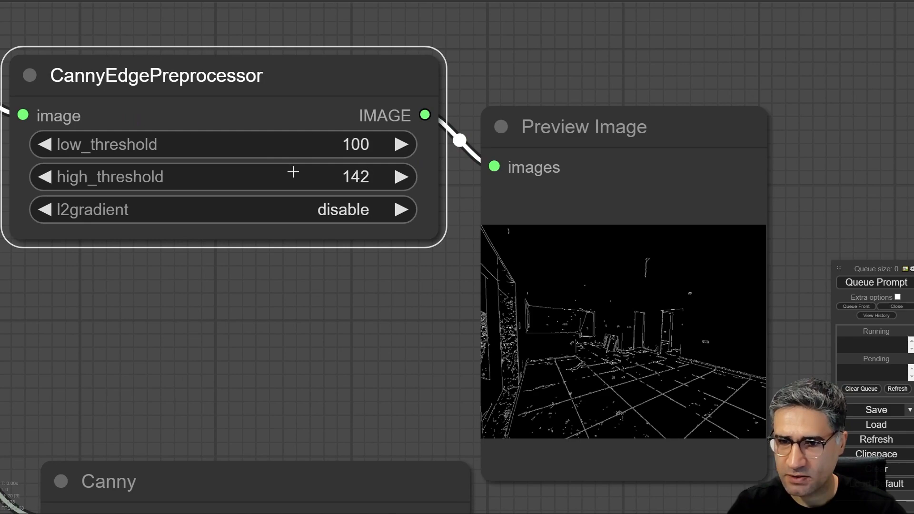
pyautogui.click(871, 282)
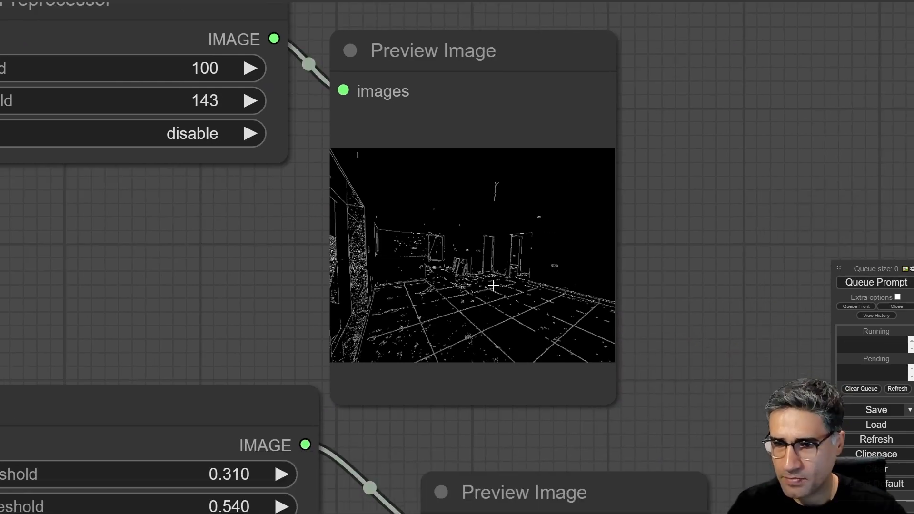
# - Inspect the new edge preview, set the CannyEdgePreprocessor's high_threshold to 168, and run the workflow again
pyautogui.scroll(5, 493, 285)
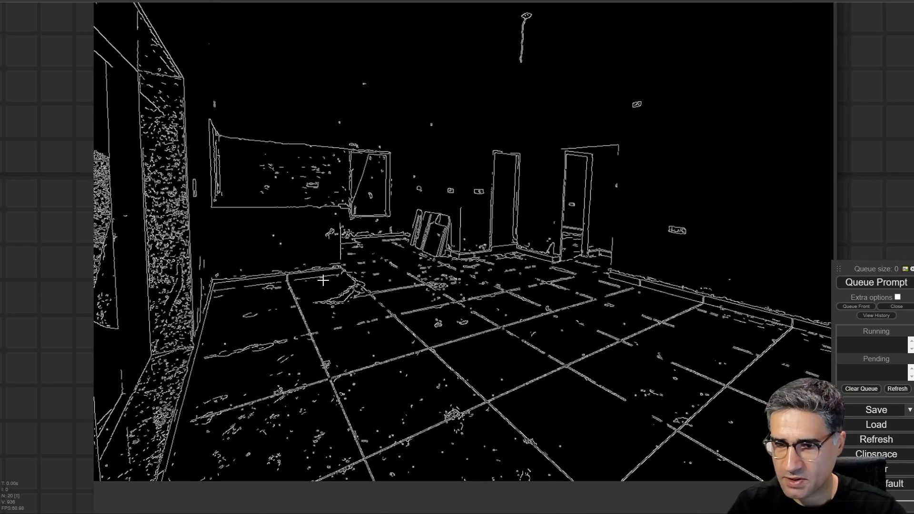
pyautogui.scroll(-2, 387, 273)
pyautogui.scroll(-5, 387, 272)
pyautogui.scroll(3, 252, 128)
pyautogui.moveTo(252, 128); pyautogui.dragTo(256, 127)
pyautogui.click(860, 281)
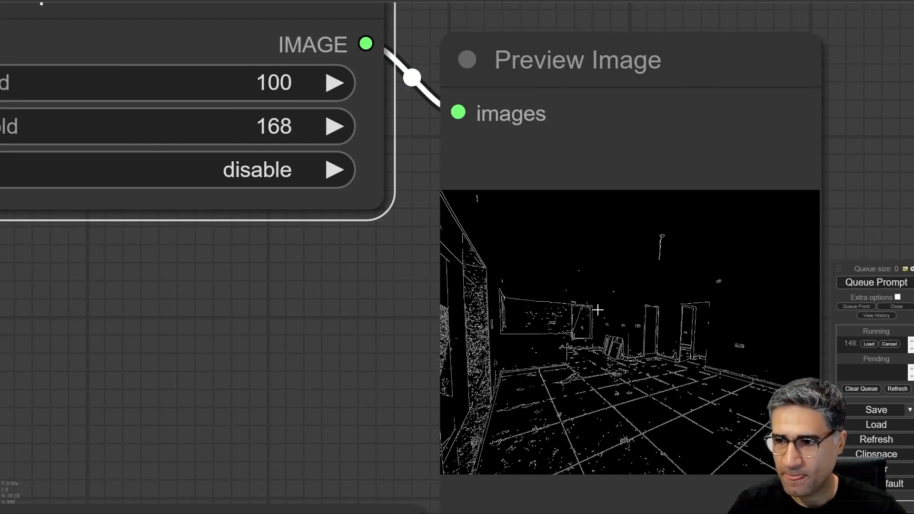
# - Compare the CannyEdgePreprocessor's updated edge preview with the Canny node's preview for noise and missing lines
pyautogui.scroll(-6, 360, 286)
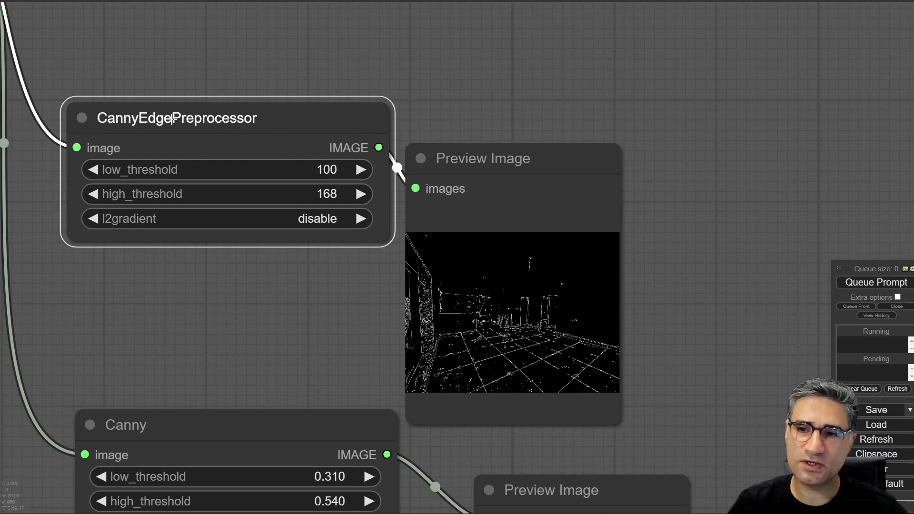
pyautogui.moveTo(172, 119); pyautogui.dragTo(159, 127)
pyautogui.scroll(-1, 256, 326)
pyautogui.moveTo(250, 372); pyautogui.dragTo(211, 85)
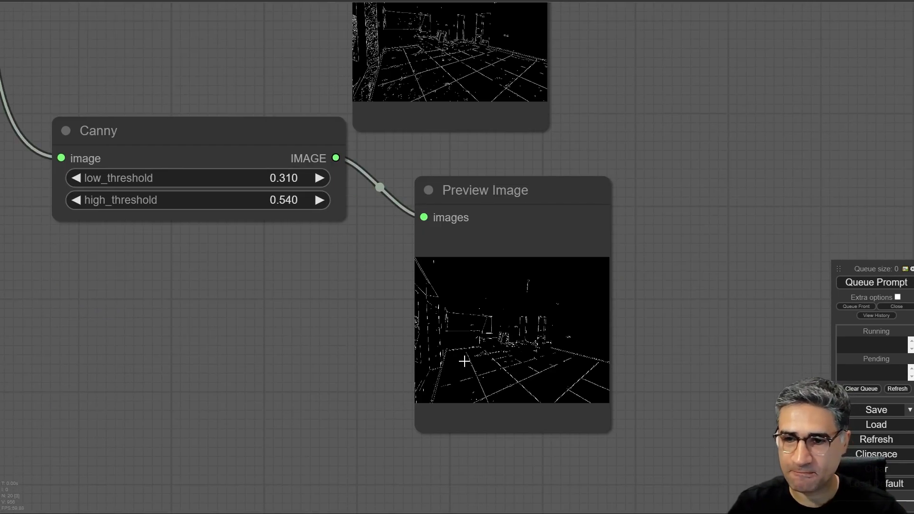
pyautogui.scroll(12, 545, 383)
pyautogui.scroll(-15, 524, 380)
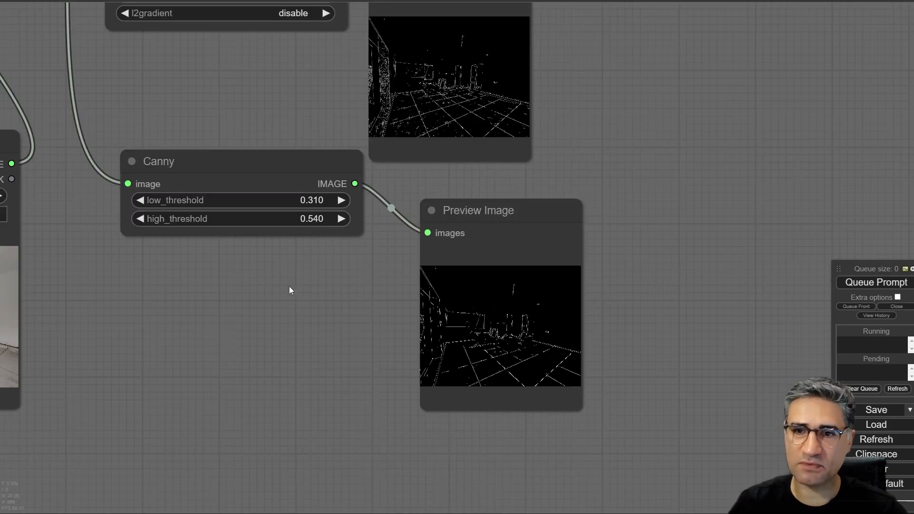
pyautogui.scroll(-5, 289, 291)
pyautogui.scroll(6, 365, 265)
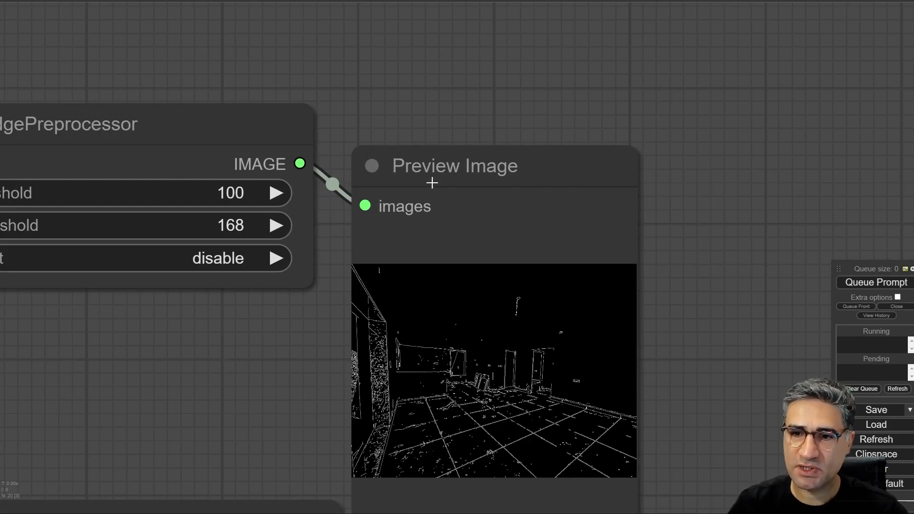
# - Move the CannyEdgePreprocessor's Preview Image up and away so it sits level beside its node
pyautogui.moveTo(432, 183); pyautogui.dragTo(489, 146)
pyautogui.scroll(-6, 342, 164)
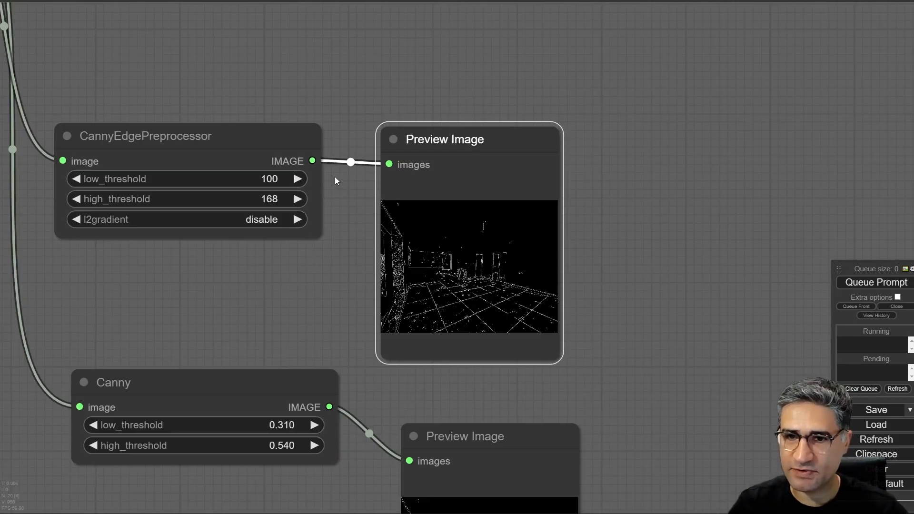
pyautogui.click(178, 138)
pyautogui.scroll(-3, 290, 249)
# - Re-enable the disabled generation nodes and connect the CannyEdgePreprocessor's IMAGE output to the image input of Apply ControlNet (Advanced)
pyautogui.moveTo(467, 99); pyautogui.dragTo(331, 271)
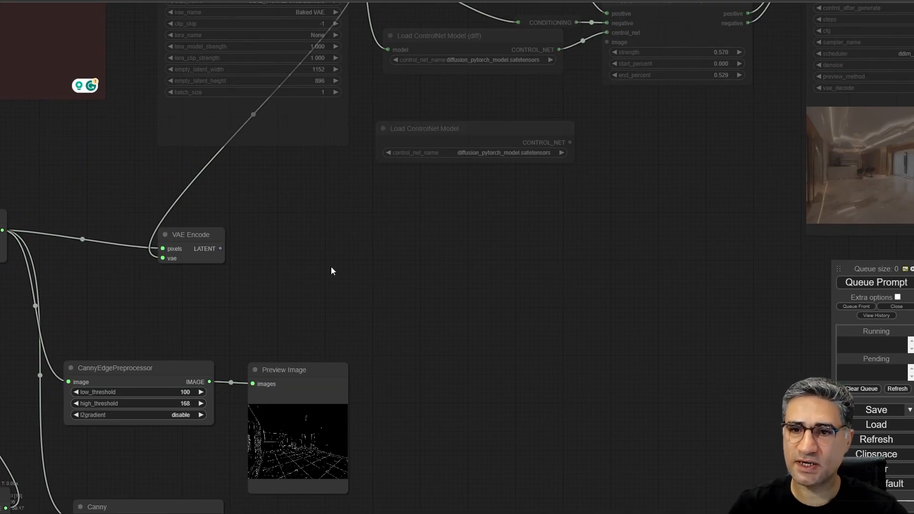
pyautogui.scroll(-8, 404, 224)
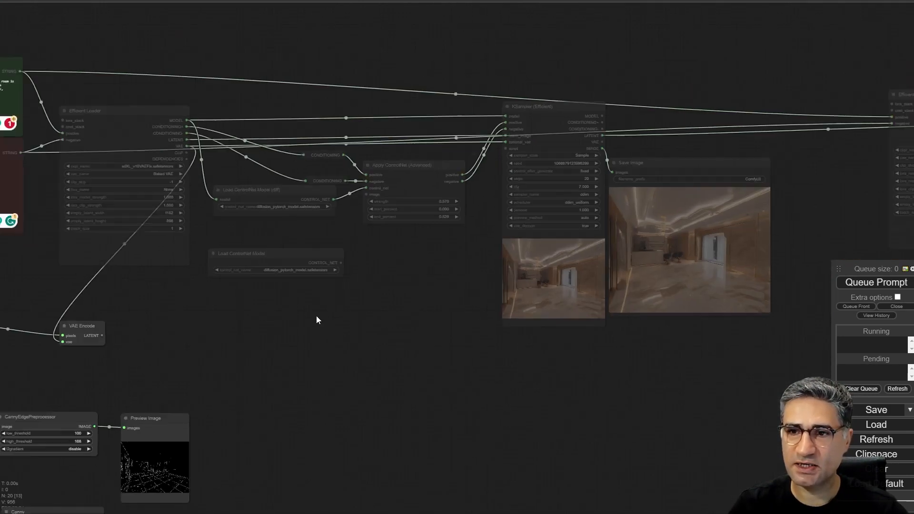
pyautogui.moveTo(218, 222); pyautogui.dragTo(157, 229)
pyautogui.scroll(10, 381, 297)
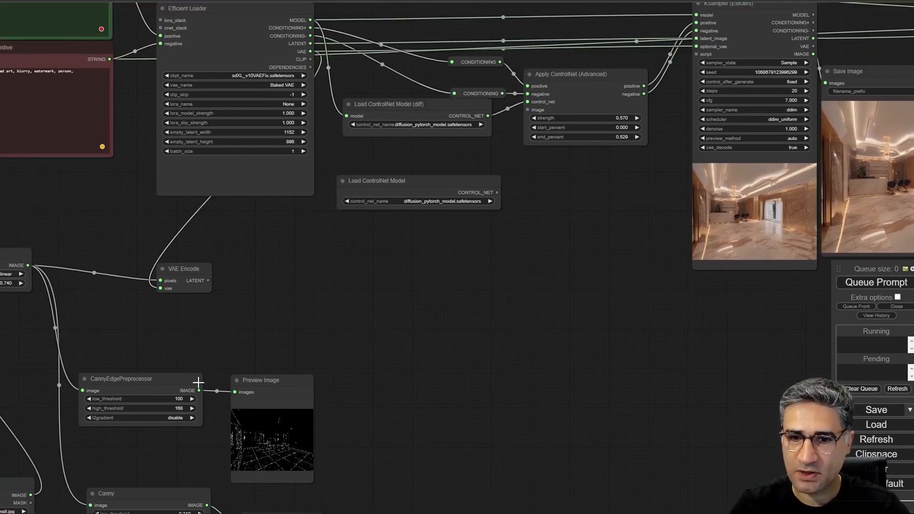
pyautogui.moveTo(199, 390); pyautogui.dragTo(527, 110)
pyautogui.moveTo(574, 241); pyautogui.dragTo(360, 243)
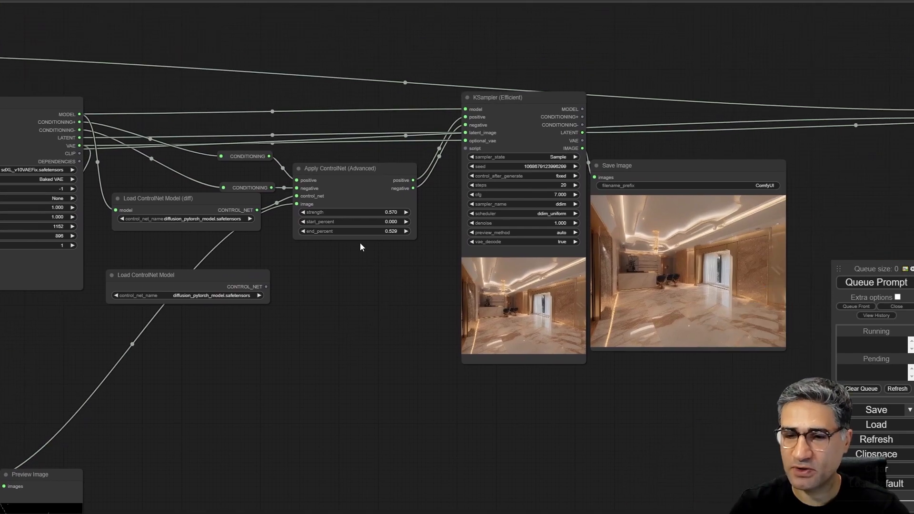
# - Set the strength of the Apply ControlNet (Advanced) node to 0.590
pyautogui.scroll(7, 360, 243)
pyautogui.scroll(3, 371, 119)
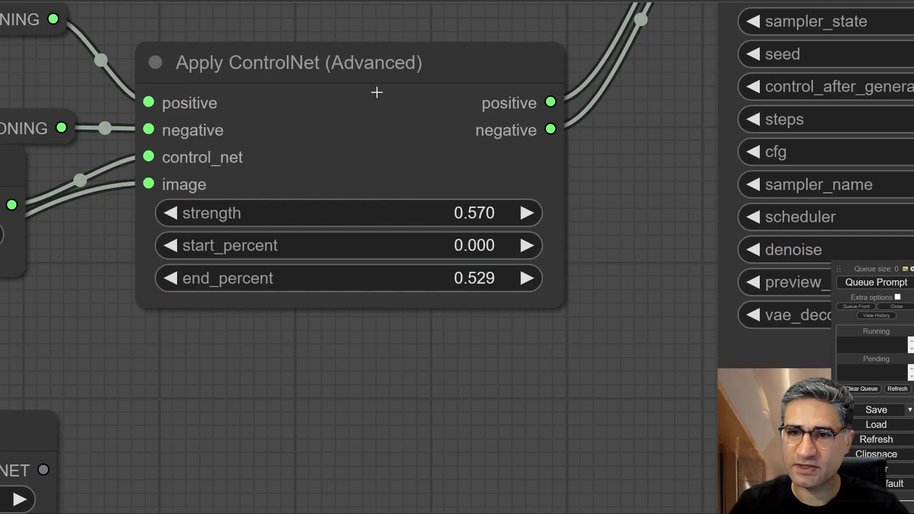
pyautogui.scroll(4, 233, 64)
pyautogui.click(237, 82)
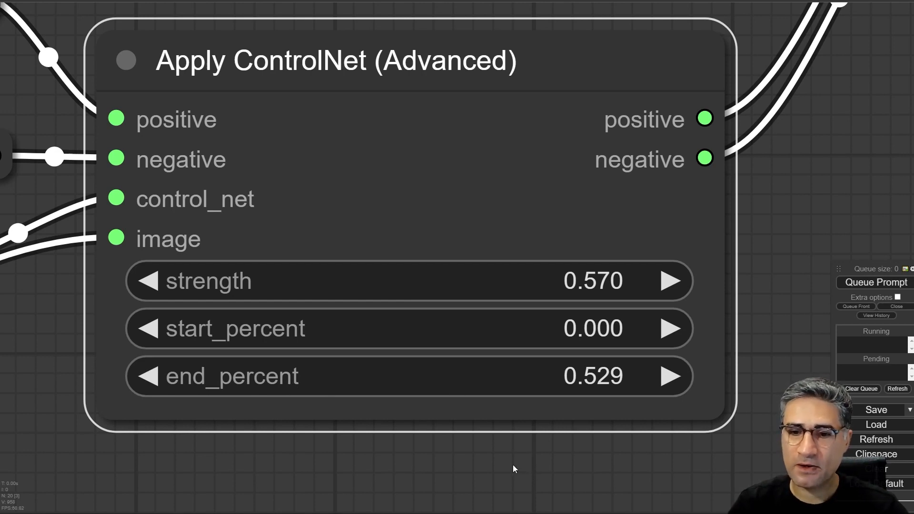
pyautogui.moveTo(504, 462); pyautogui.dragTo(484, 447)
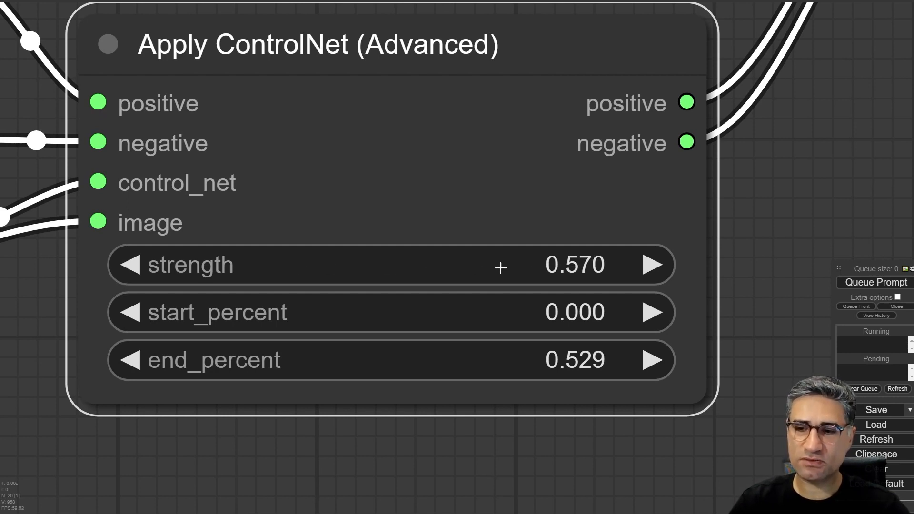
pyautogui.moveTo(500, 267); pyautogui.dragTo(518, 270)
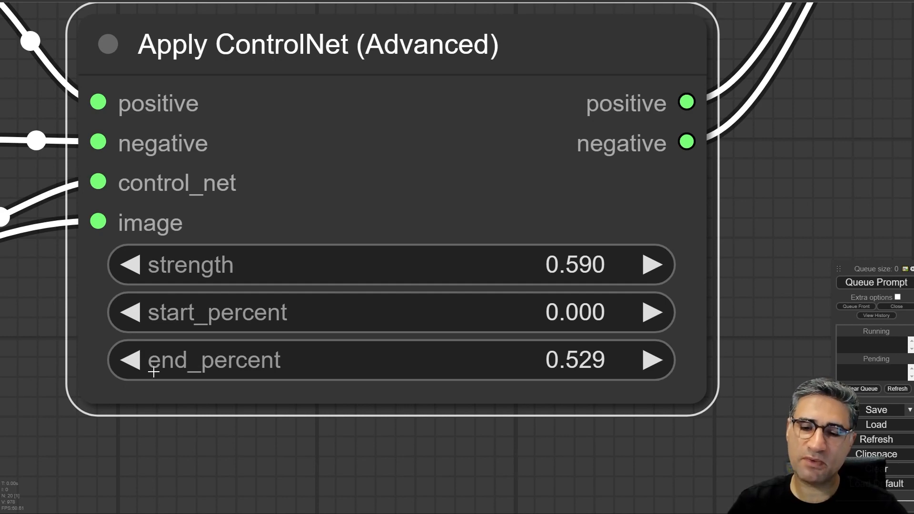
# - Try end_percent at 1.000 on the Apply ControlNet (Advanced) node, then settle it at 0.560
pyautogui.moveTo(496, 357); pyautogui.dragTo(626, 361)
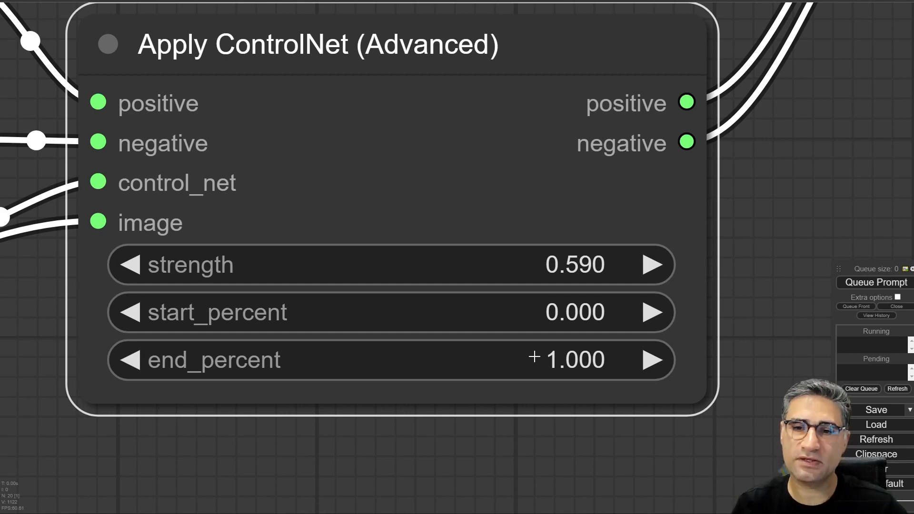
pyautogui.moveTo(534, 357); pyautogui.dragTo(326, 357)
pyautogui.scroll(-3, 455, 337)
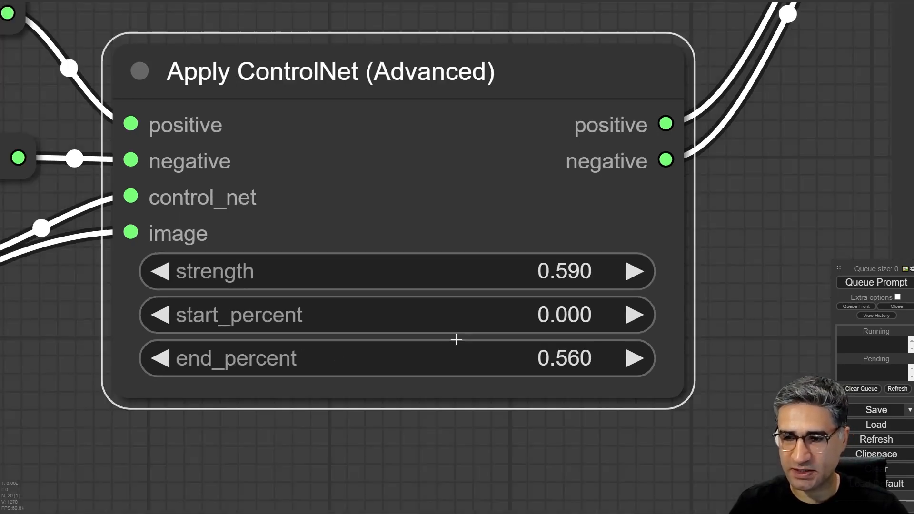
# - Run the workflow and inspect the new interior in the KSampler preview and the Save Image node
pyautogui.moveTo(748, 245); pyautogui.dragTo(364, 228)
pyautogui.scroll(-7, 350, 276)
pyautogui.moveTo(333, 272); pyautogui.dragTo(251, 206)
pyautogui.click(882, 285)
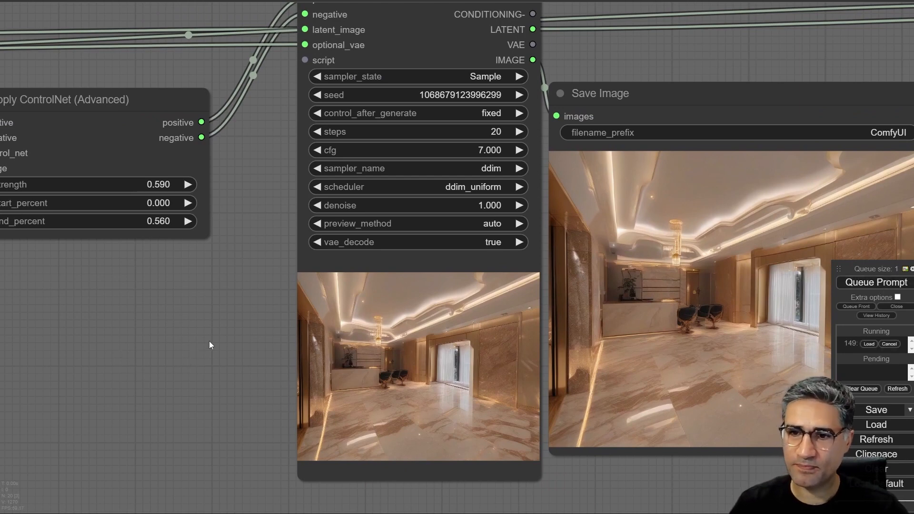
pyautogui.moveTo(209, 341); pyautogui.dragTo(79, 179)
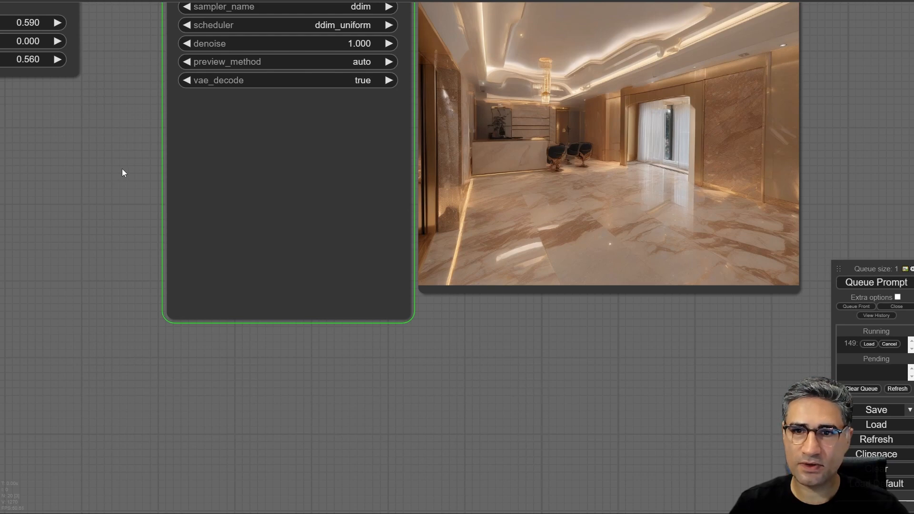
pyautogui.moveTo(120, 176); pyautogui.dragTo(93, 198)
pyautogui.scroll(4, 214, 237)
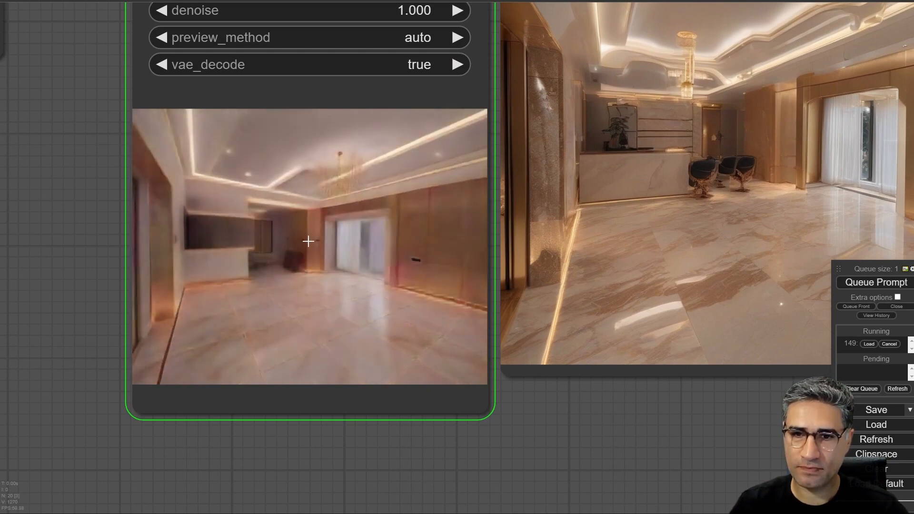
pyautogui.scroll(3, 301, 225)
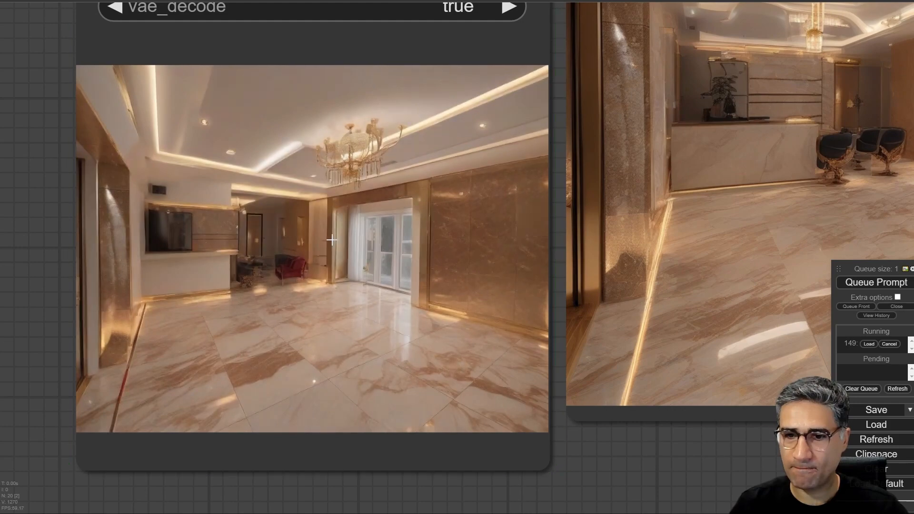
pyautogui.moveTo(644, 432); pyautogui.dragTo(151, 420)
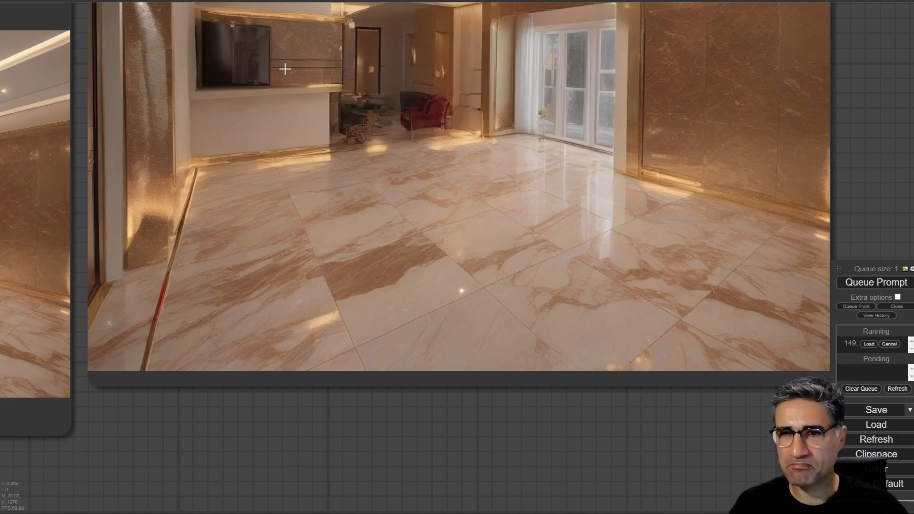
# - Move the Load Image node with the original room photo directly beneath the first KSampler and Save Image nodes
pyautogui.scroll(-4, 307, 123)
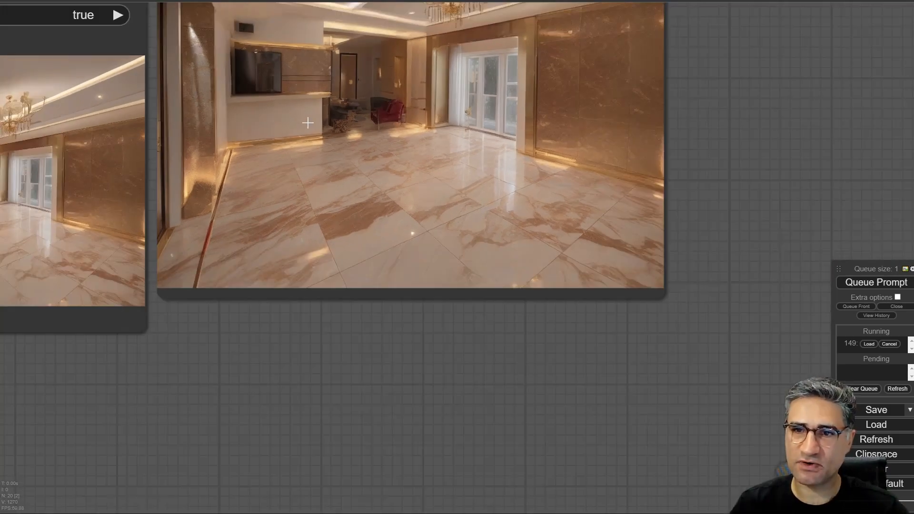
pyautogui.scroll(-1, 308, 123)
pyautogui.scroll(-5, 312, 155)
pyautogui.moveTo(370, 348); pyautogui.dragTo(677, 294)
pyautogui.scroll(-6, 678, 294)
pyautogui.moveTo(337, 311); pyautogui.dragTo(726, 42)
pyautogui.moveTo(284, 169); pyautogui.dragTo(891, 112)
pyautogui.moveTo(852, 47); pyautogui.dragTo(215, 162)
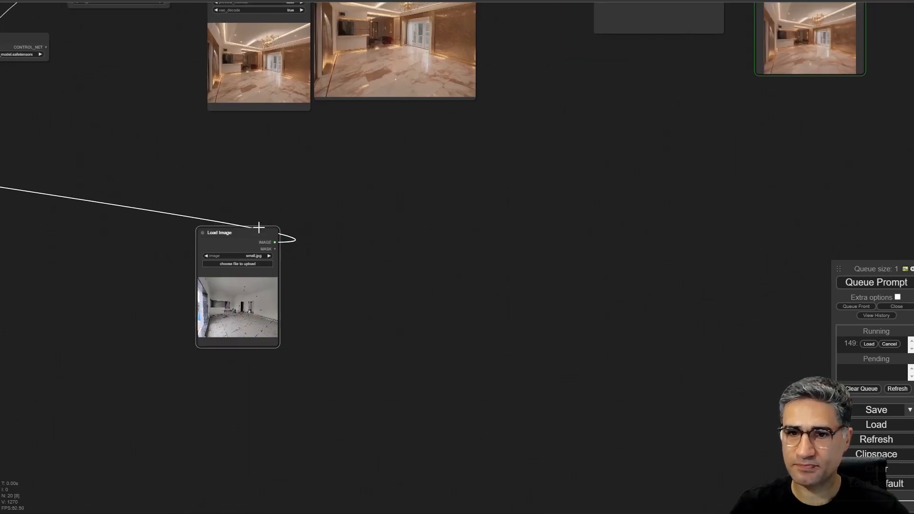
pyautogui.moveTo(259, 227); pyautogui.dragTo(333, 103)
# - Compare the original room photo with the generated interior, checking the walls, openings and floor lines
pyautogui.scroll(11, 355, 101)
pyautogui.moveTo(448, 254); pyautogui.dragTo(518, 243)
pyautogui.scroll(5, 229, 313)
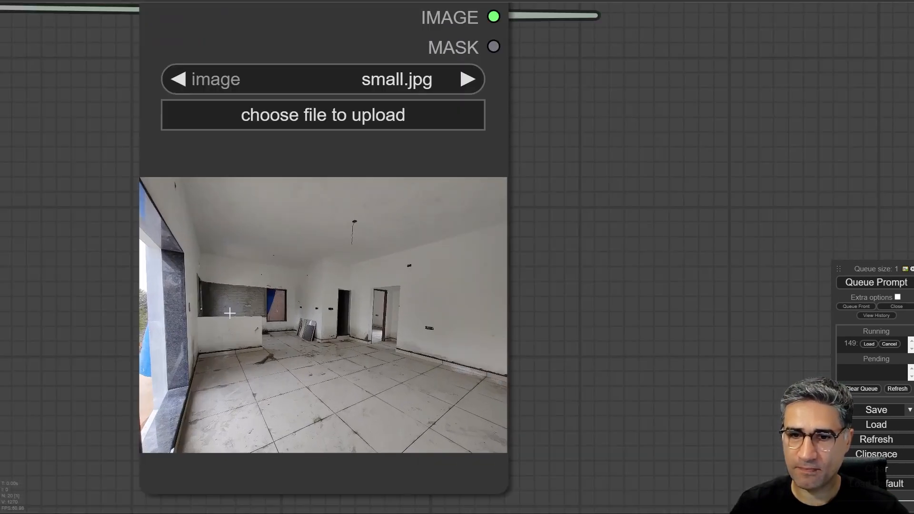
pyautogui.scroll(5, 230, 315)
pyautogui.scroll(-11, 247, 285)
pyautogui.moveTo(543, 196); pyautogui.dragTo(346, 513)
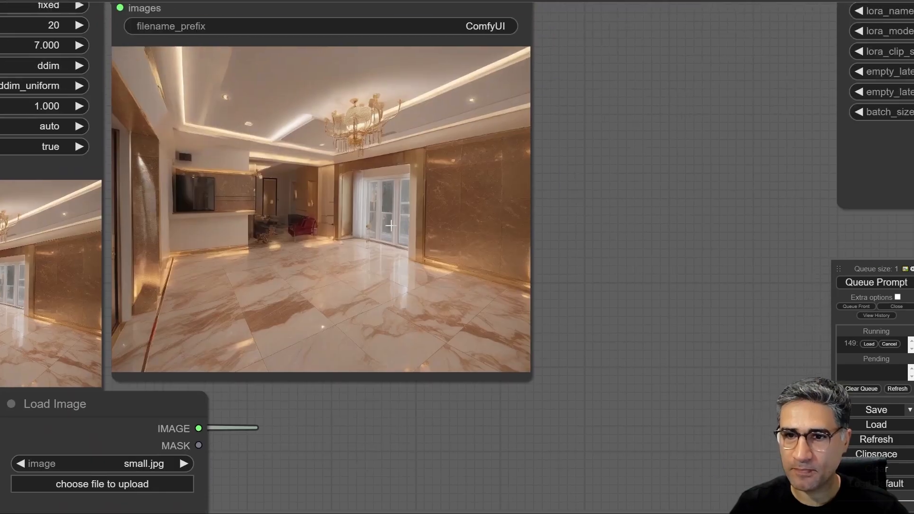
pyautogui.scroll(7, 345, 208)
pyautogui.scroll(-16, 304, 188)
# - Delete "is designed by gold and luxury style" from the positive prompt in the Primitive node, leaving "living room, the floor"
pyautogui.moveTo(616, 401); pyautogui.dragTo(913, 456)
pyautogui.moveTo(410, 316); pyautogui.dragTo(722, 351)
pyautogui.scroll(18, 209, 83)
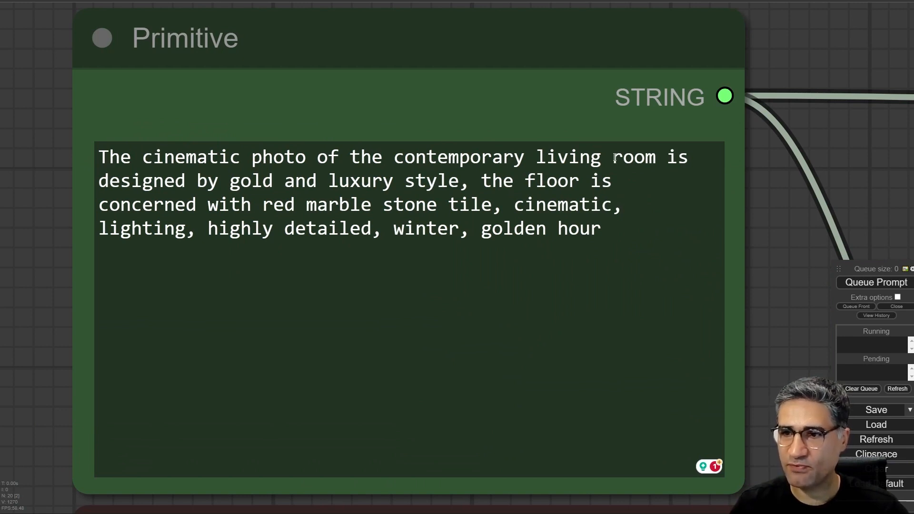
pyautogui.moveTo(667, 157); pyautogui.dragTo(460, 179)
pyautogui.press('BackSpace')
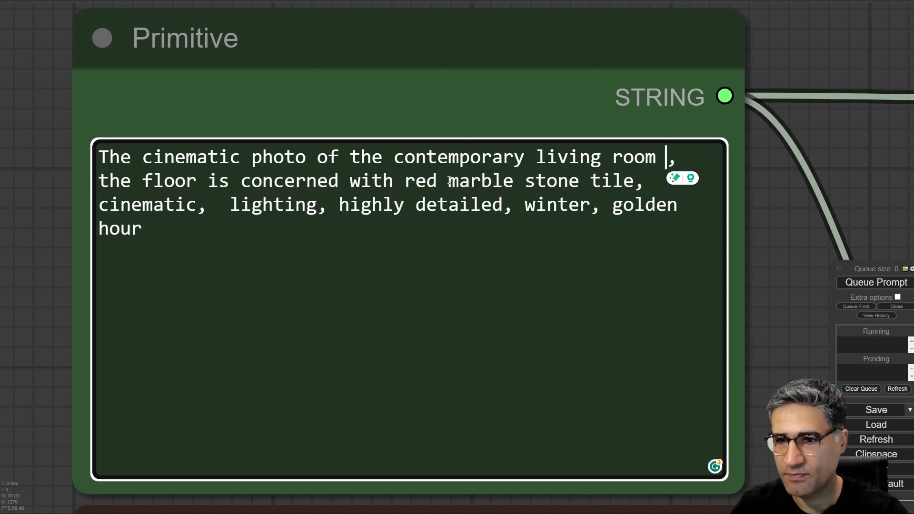
pyautogui.press('BackSpace')
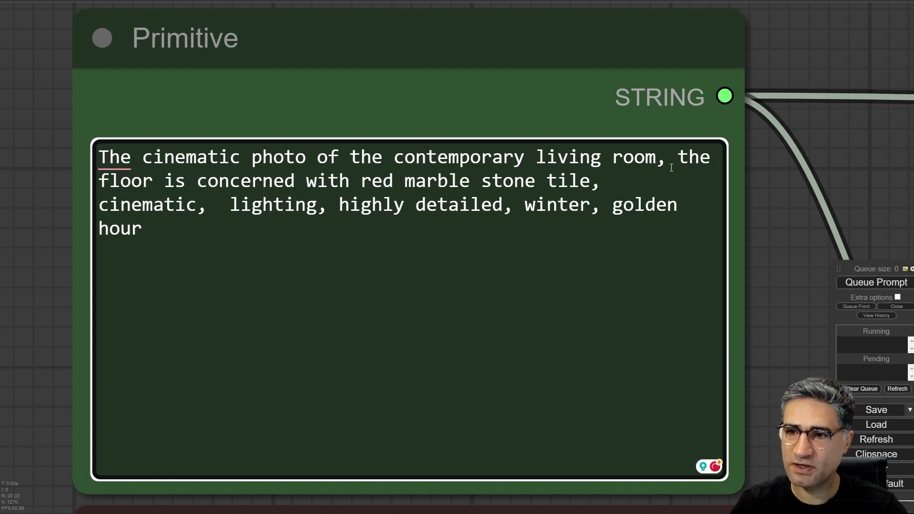
# - Try the suggested correction "In the" at the beginning of the prompt, and remove the added "In"
pyautogui.moveTo(127, 171)
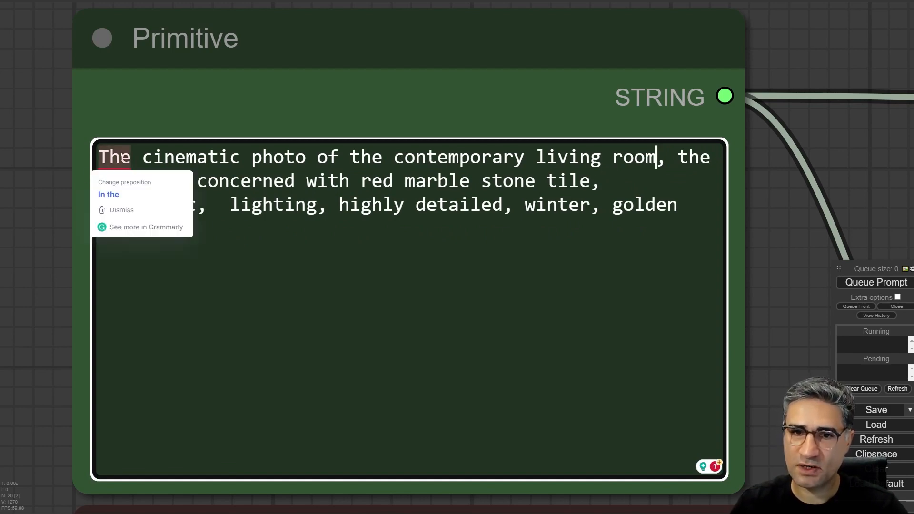
pyautogui.click(129, 192)
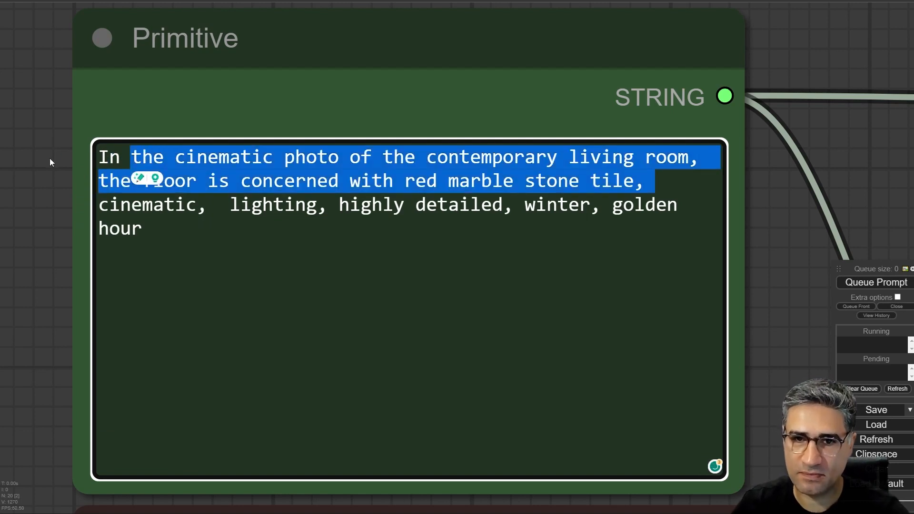
pyautogui.moveTo(133, 157); pyautogui.dragTo(99, 157)
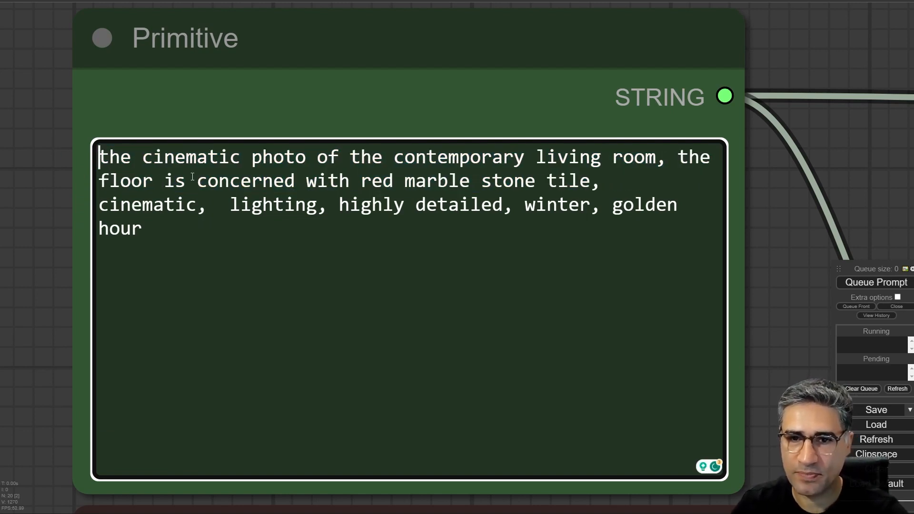
pyautogui.press('BackSpace')
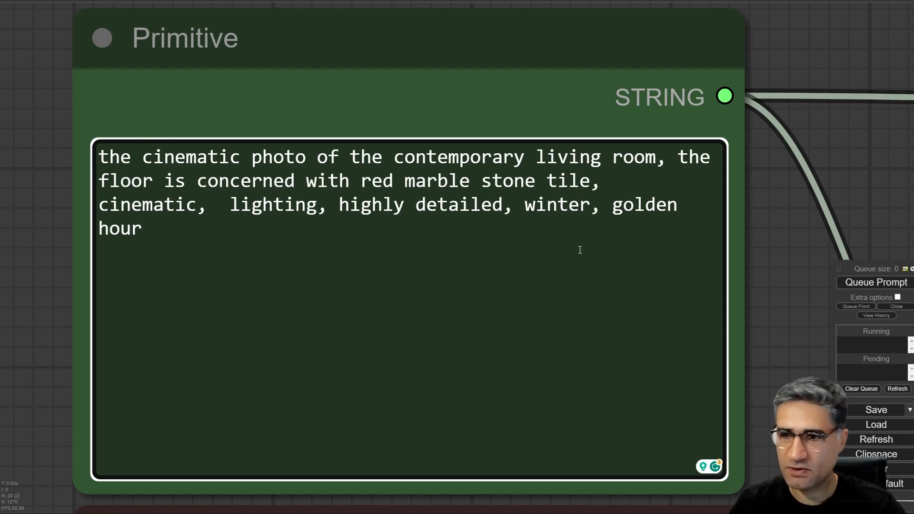
# - Run the workflow with the shortened prompt and watch the first KSampler preview
pyautogui.scroll(-10, 761, 325)
pyautogui.moveTo(781, 335); pyautogui.dragTo(174, 122)
pyautogui.click(854, 282)
pyautogui.moveTo(634, 393); pyautogui.dragTo(321, 155)
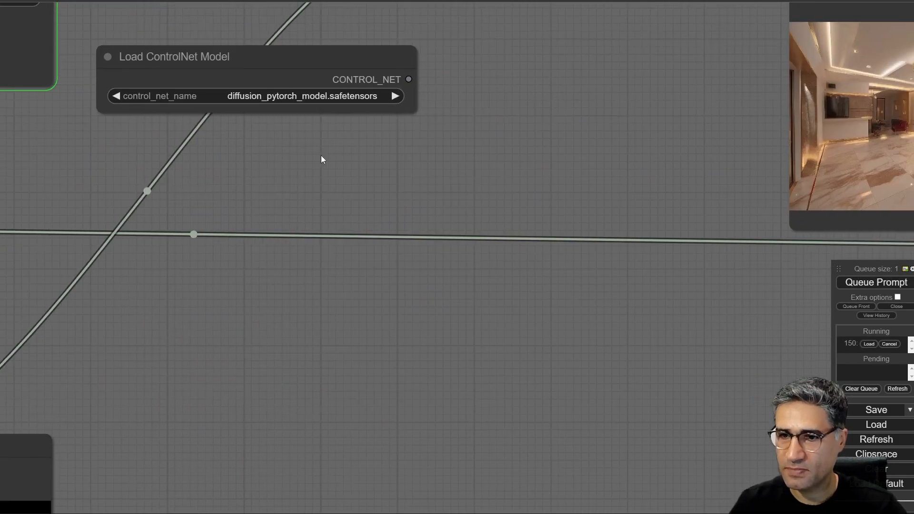
pyautogui.scroll(-6, 320, 155)
pyautogui.moveTo(462, 148); pyautogui.dragTo(143, 301)
pyautogui.scroll(5, 249, 281)
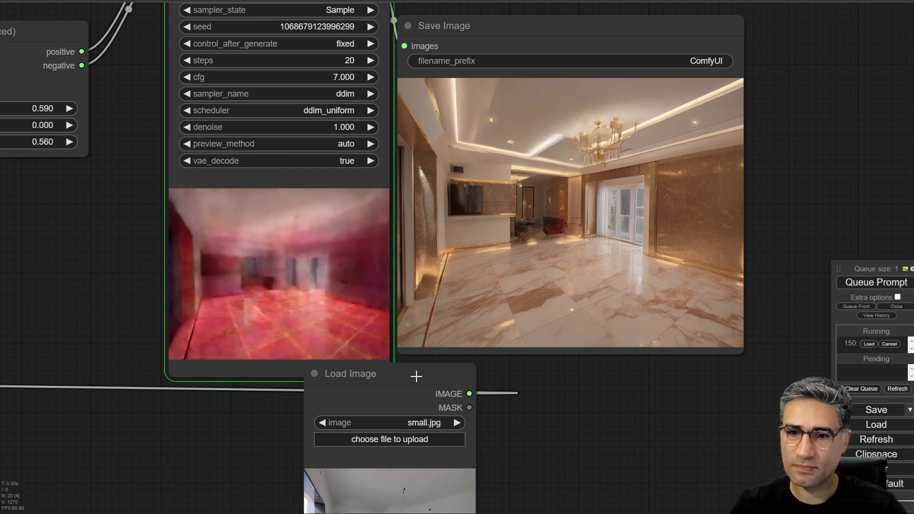
# - Move the Load Image node clear below the first KSampler and examine the floor and openings in the Save Image result
pyautogui.moveTo(257, 427); pyautogui.dragTo(297, 268)
pyautogui.moveTo(389, 222); pyautogui.dragTo(378, 264)
pyautogui.scroll(5, 273, 257)
pyautogui.moveTo(273, 241); pyautogui.dragTo(229, 414)
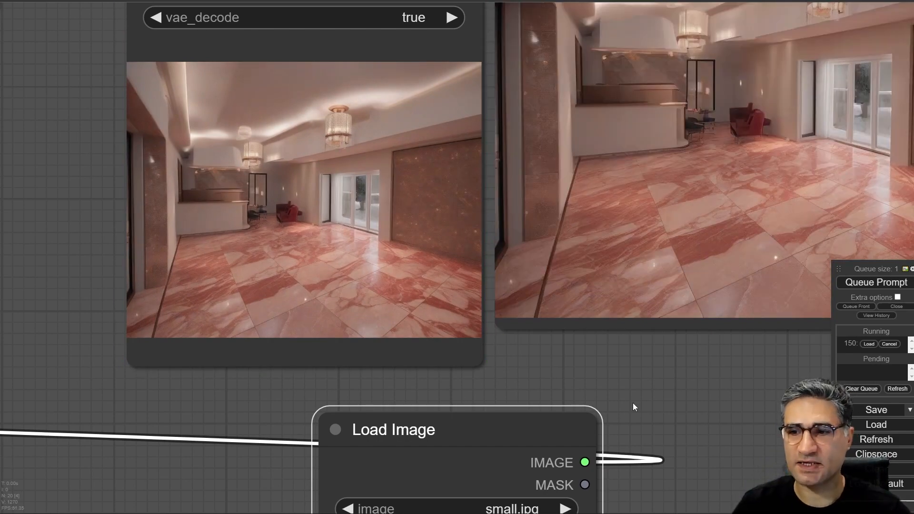
pyautogui.moveTo(619, 360); pyautogui.dragTo(355, 412)
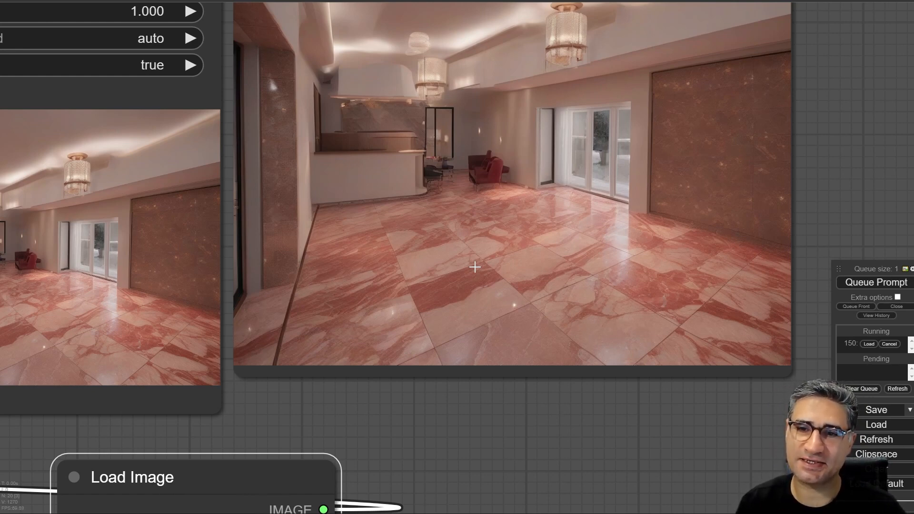
pyautogui.scroll(-9, 475, 267)
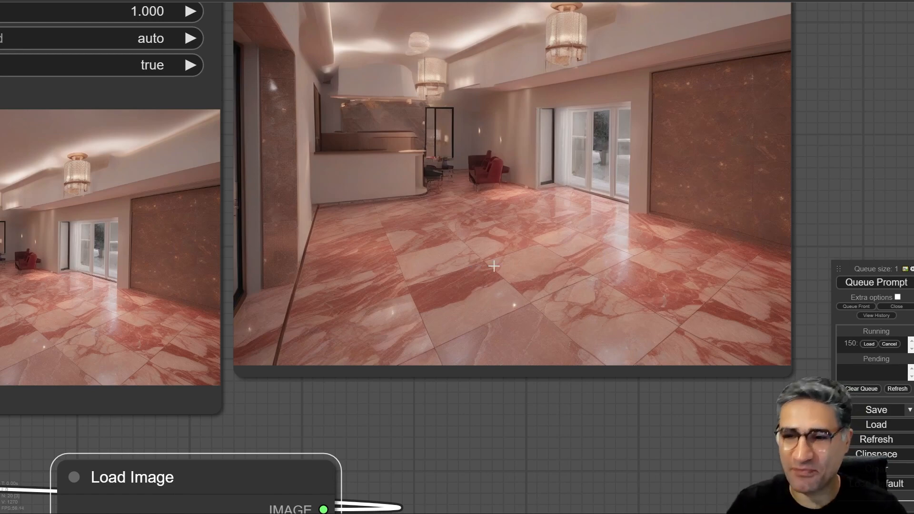
pyautogui.scroll(10, 526, 366)
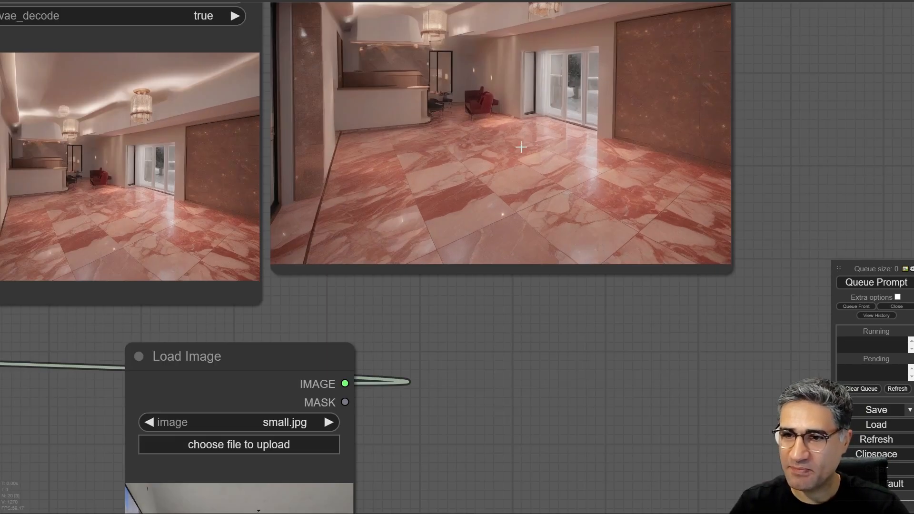
# - Raise the strength on the Apply ControlNet (Advanced) node to 0.710 and run the workflow
pyautogui.scroll(-8, 526, 217)
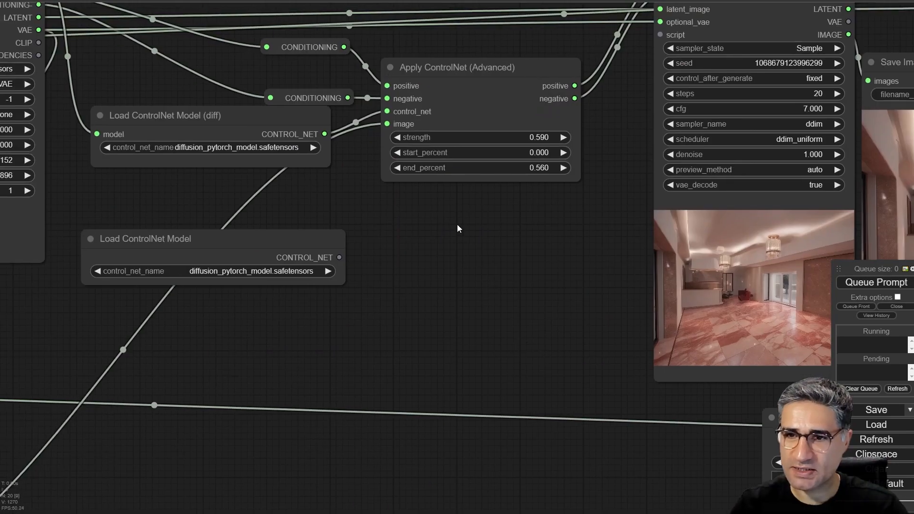
pyautogui.scroll(2, 457, 224)
pyautogui.moveTo(570, 237); pyautogui.dragTo(418, 265)
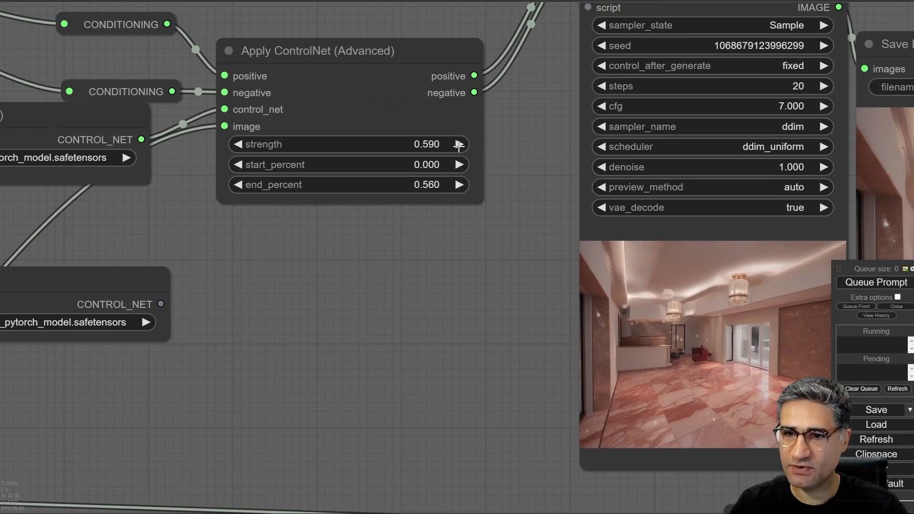
pyautogui.click(458, 144)
pyautogui.click(459, 146)
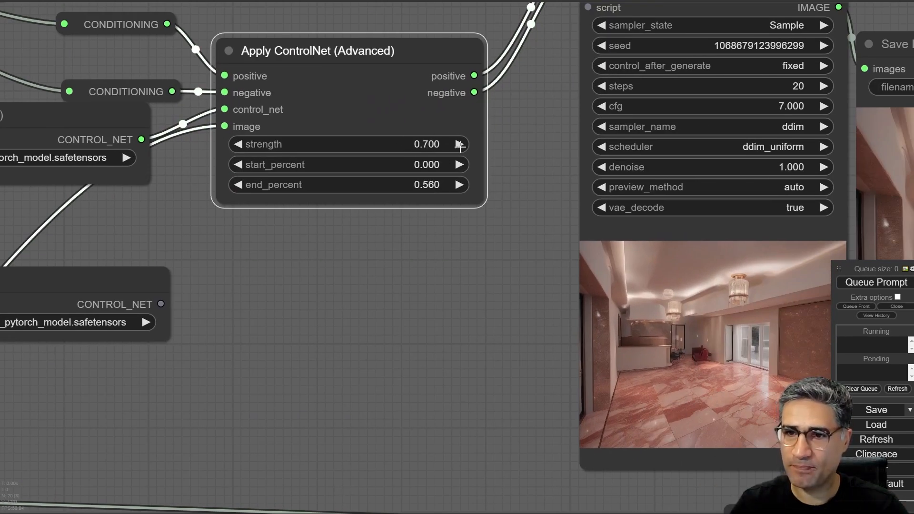
pyautogui.click(459, 145)
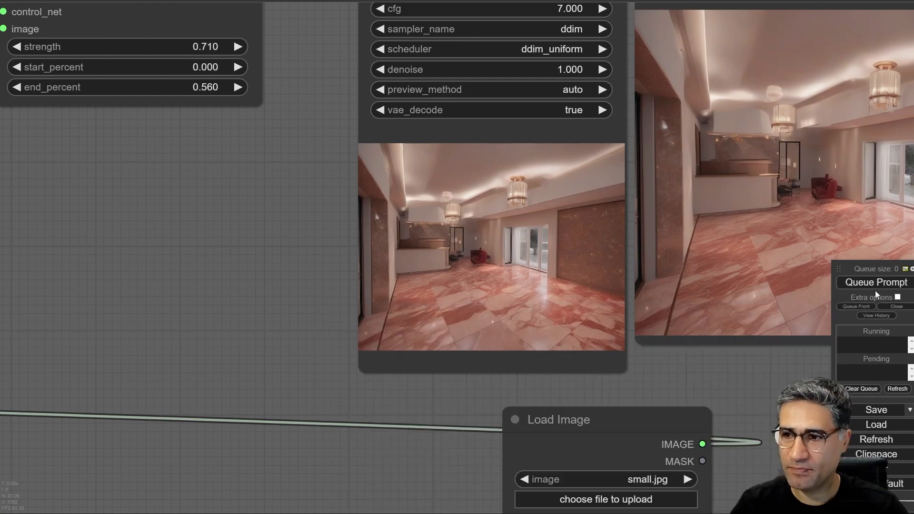
pyautogui.click(875, 282)
# - Shift the Load Image node against the first KSampler's lower edge and examine the original photo's walls and openings
pyautogui.moveTo(159, 249); pyautogui.dragTo(14, 173)
pyautogui.scroll(-4, 465, 163)
pyautogui.scroll(5, 519, 329)
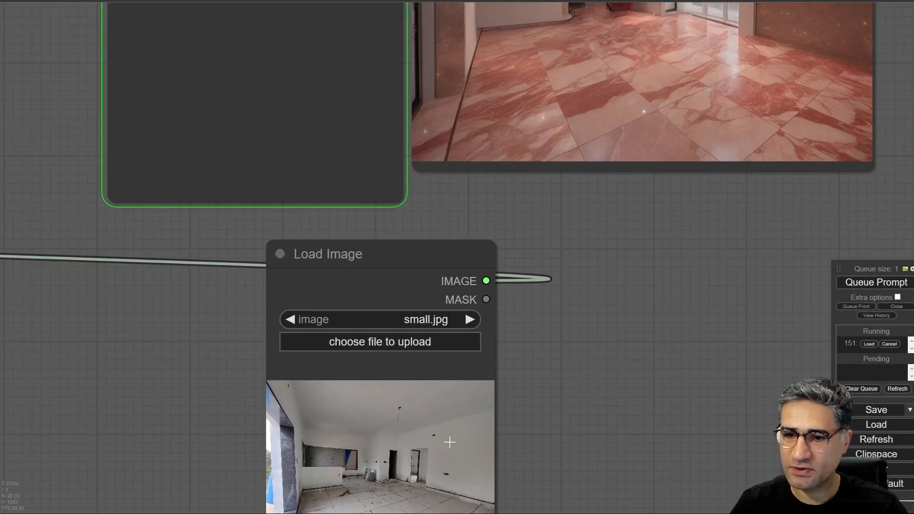
pyautogui.moveTo(449, 442); pyautogui.dragTo(514, 382)
pyautogui.moveTo(266, 302); pyautogui.dragTo(269, 251)
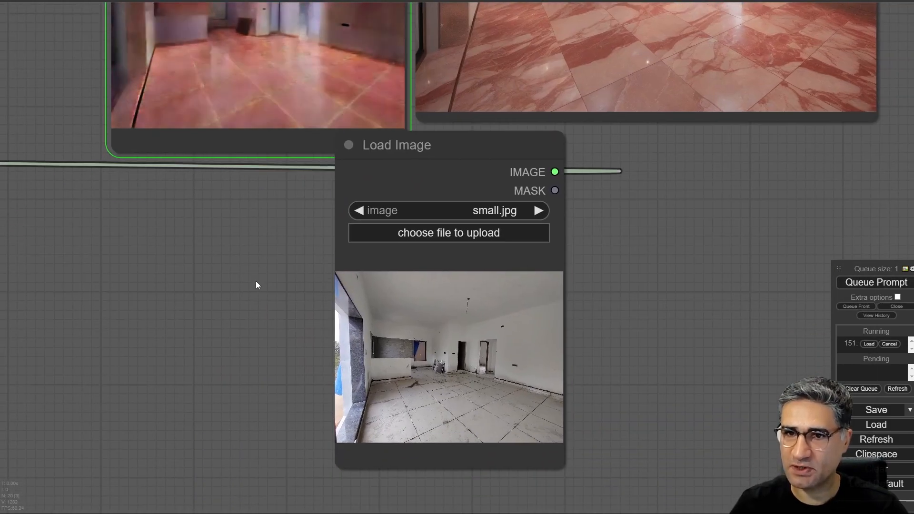
pyautogui.scroll(4, 434, 347)
pyautogui.moveTo(434, 347); pyautogui.dragTo(189, 337)
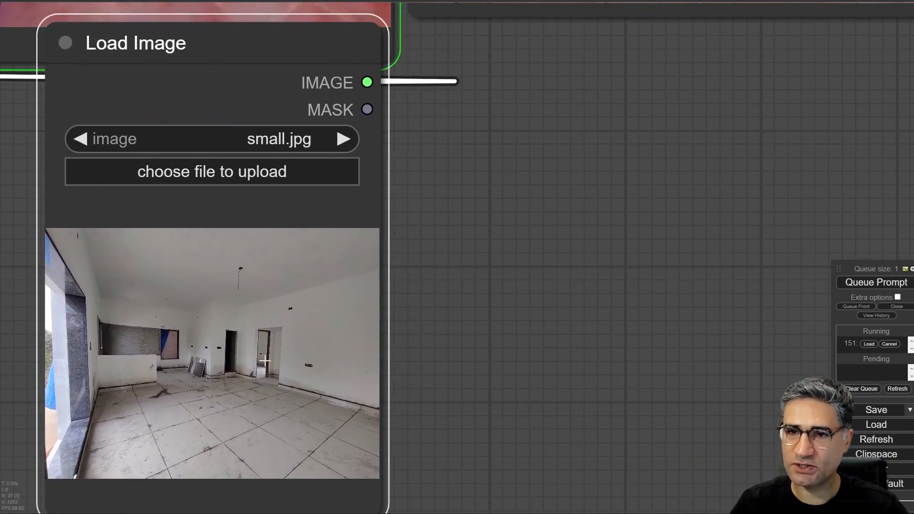
pyautogui.scroll(-5, 360, 321)
pyautogui.moveTo(442, 263); pyautogui.dragTo(491, 387)
pyautogui.scroll(-1, 485, 371)
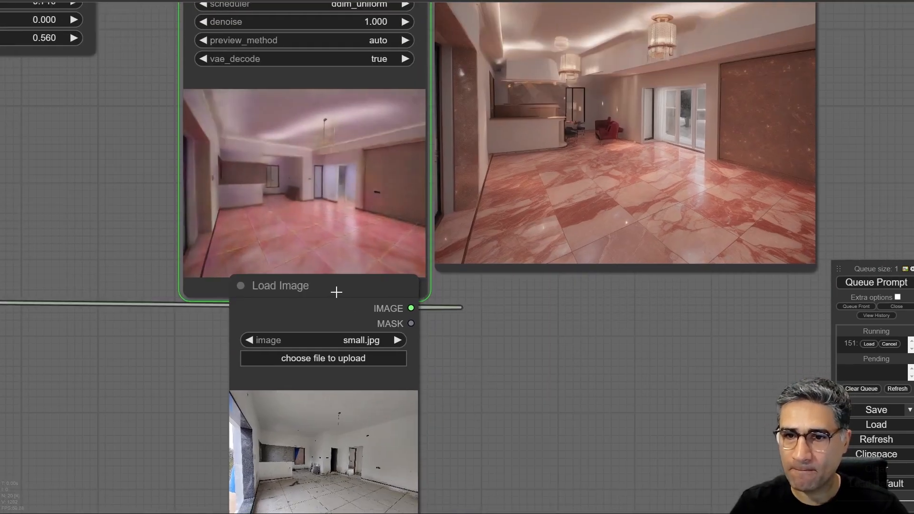
# - Place the Load Image node directly beside the first KSampler preview and compare the original photo with the new interior
pyautogui.moveTo(336, 292); pyautogui.dragTo(115, 21)
pyautogui.scroll(6, 282, 319)
pyautogui.moveTo(282, 319); pyautogui.dragTo(556, 447)
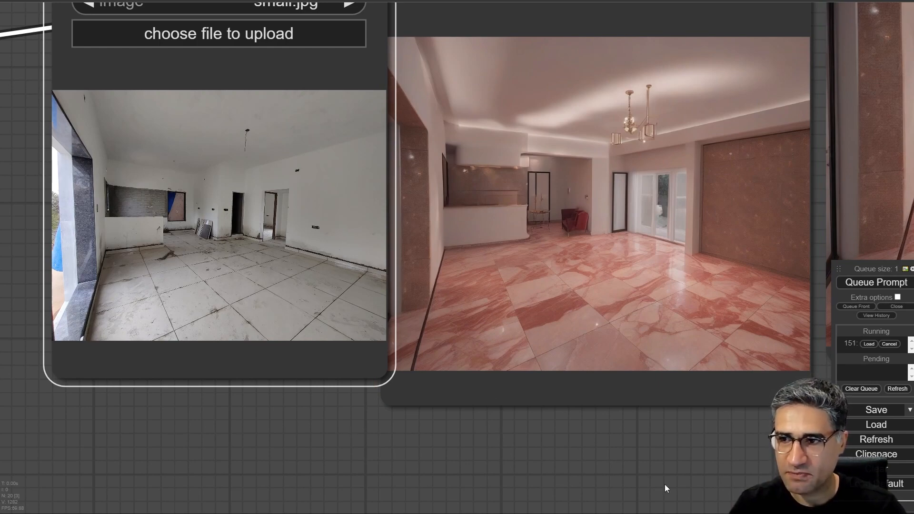
# - Examine the refiner's Efficient Loader, its KSampler preview and the refined interior in the final Save Image node
pyautogui.moveTo(666, 489); pyautogui.dragTo(217, 361)
pyautogui.scroll(-12, 224, 358)
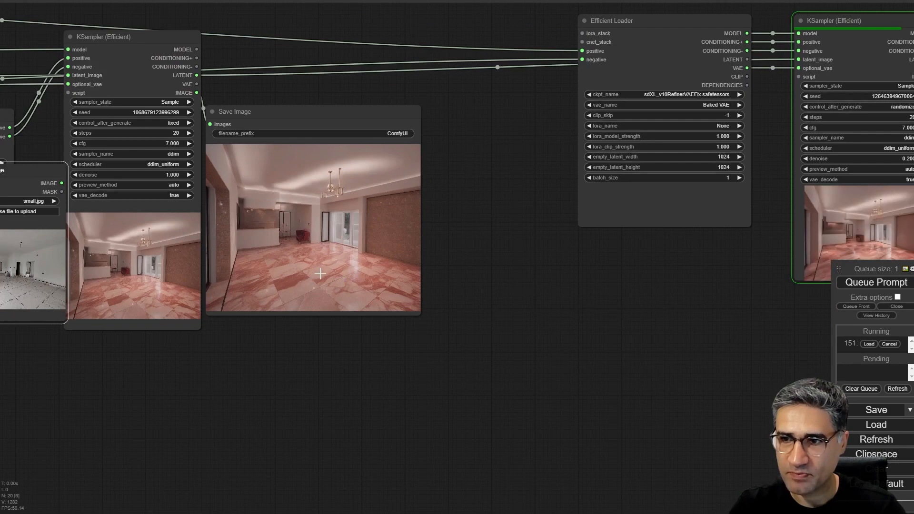
pyautogui.moveTo(547, 289); pyautogui.dragTo(277, 322)
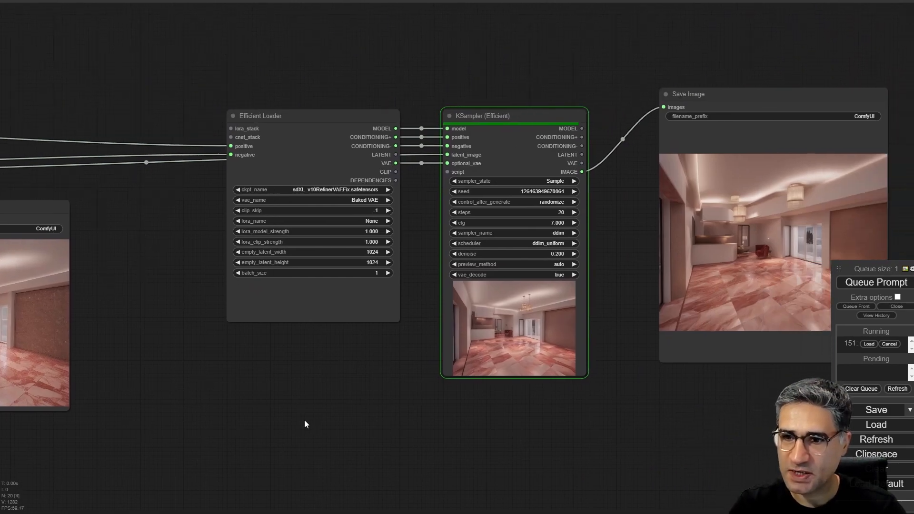
pyautogui.moveTo(305, 424); pyautogui.dragTo(266, 425)
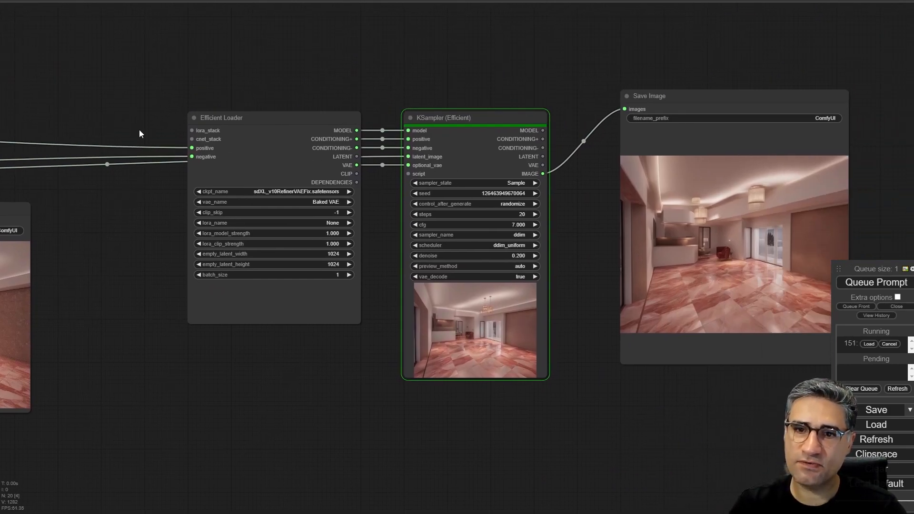
pyautogui.moveTo(633, 388); pyautogui.dragTo(371, 389)
pyautogui.scroll(9, 435, 316)
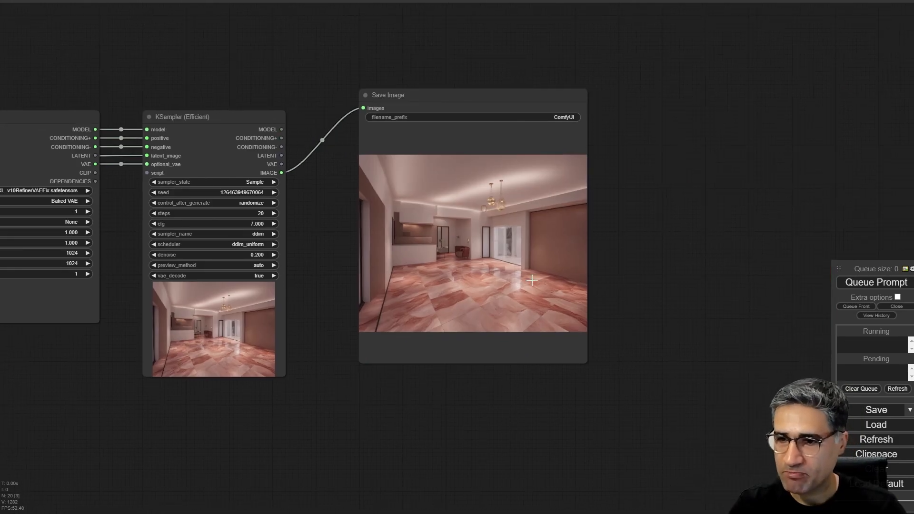
pyautogui.scroll(3, 434, 316)
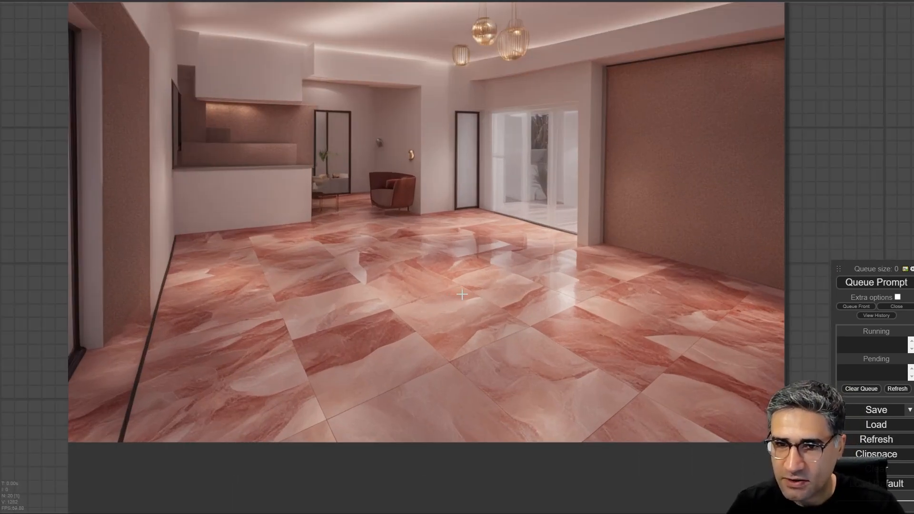
# - Examine the Load ControlNet Model (diff) and Load ControlNet Model nodes, nudging the diff loader slightly upward
pyautogui.scroll(-12, 461, 295)
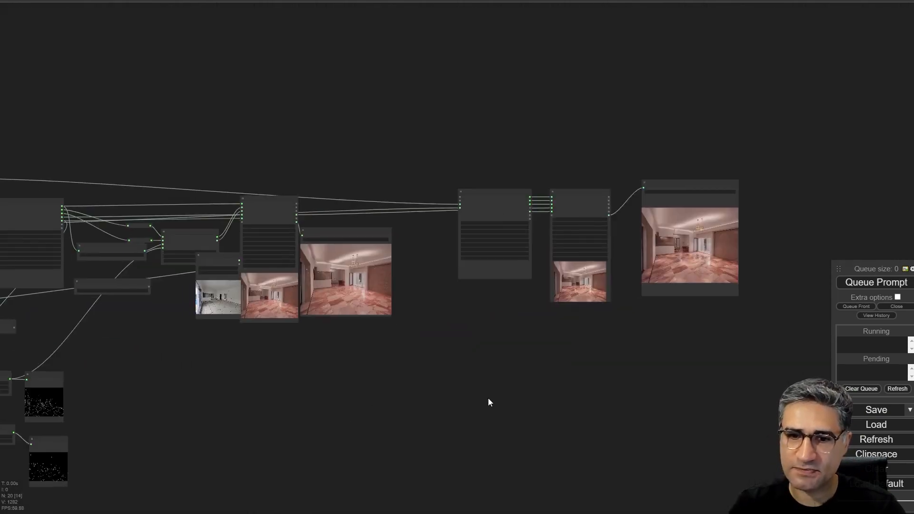
pyautogui.moveTo(488, 399); pyautogui.dragTo(600, 389)
pyautogui.moveTo(326, 373); pyautogui.dragTo(480, 355)
pyautogui.scroll(12, 434, 293)
pyautogui.moveTo(397, 288); pyautogui.dragTo(330, 438)
pyautogui.click(186, 219)
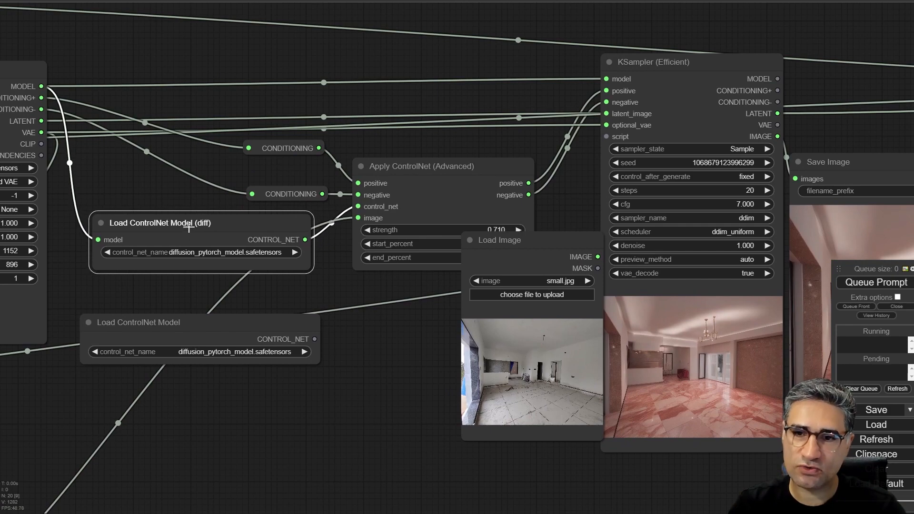
pyautogui.moveTo(188, 227); pyautogui.dragTo(191, 214)
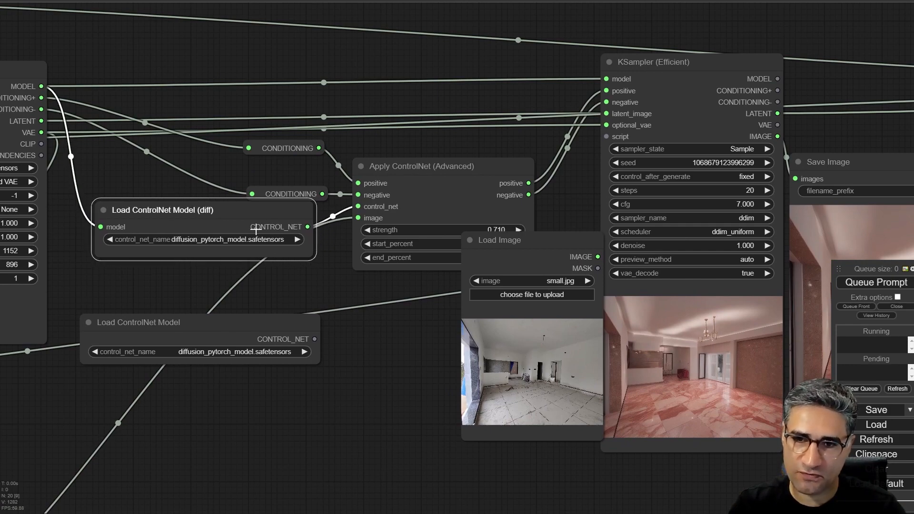
pyautogui.scroll(5, 306, 293)
pyautogui.moveTo(355, 301); pyautogui.dragTo(531, 282)
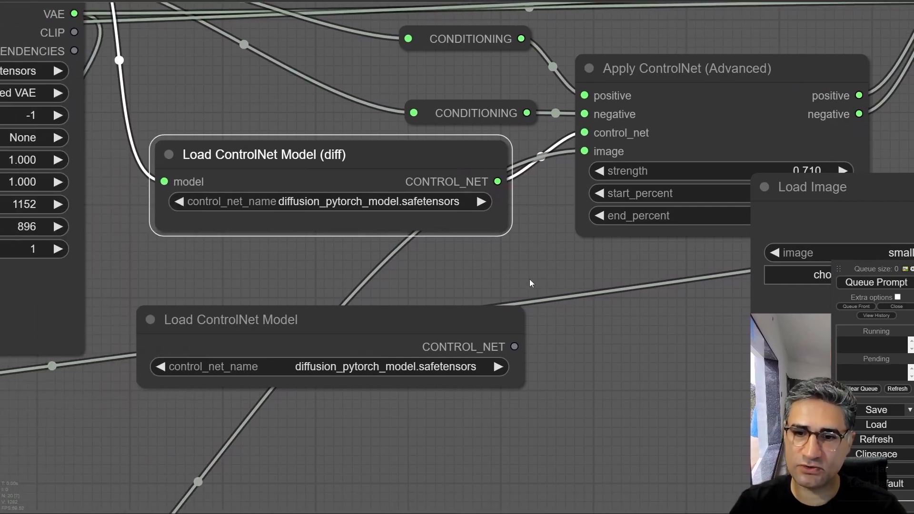
# - Connect the regular Load ControlNet Model to Apply ControlNet (Advanced)'s control_net input, move that loader up, and run the workflow
pyautogui.click(180, 328)
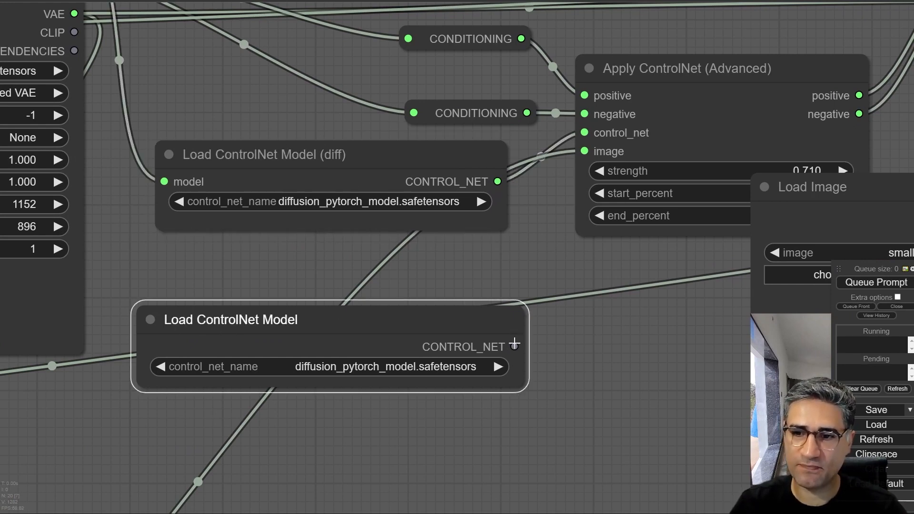
pyautogui.moveTo(514, 344); pyautogui.dragTo(585, 133)
pyautogui.moveTo(445, 320); pyautogui.dragTo(459, 244)
pyautogui.moveTo(584, 383); pyautogui.dragTo(42, 291)
pyautogui.scroll(-5, 171, 307)
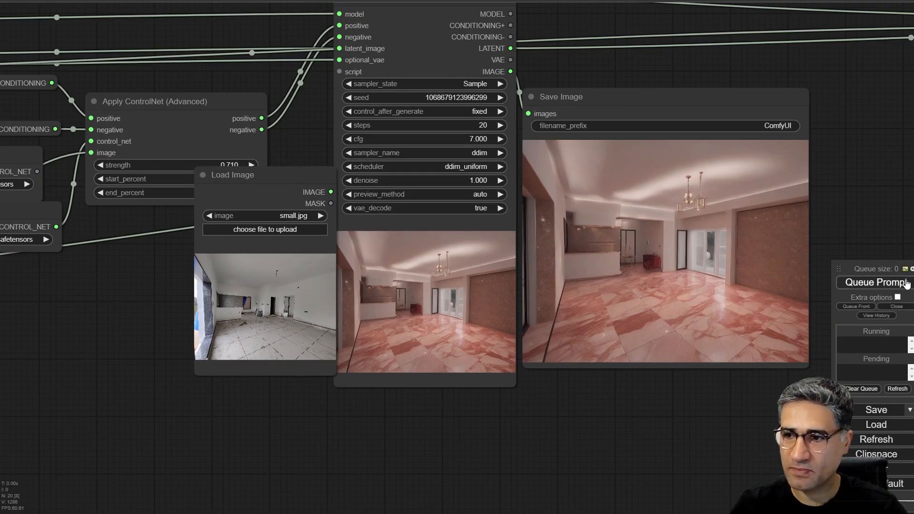
pyautogui.click(906, 283)
# - Move the disconnected Load ControlNet Model (diff) node below the regular Load ControlNet Model node
pyautogui.moveTo(143, 275); pyautogui.dragTo(395, 300)
pyautogui.moveTo(232, 185); pyautogui.dragTo(228, 344)
pyautogui.scroll(5, 91, 229)
pyautogui.hscroll(5, 150, 283)
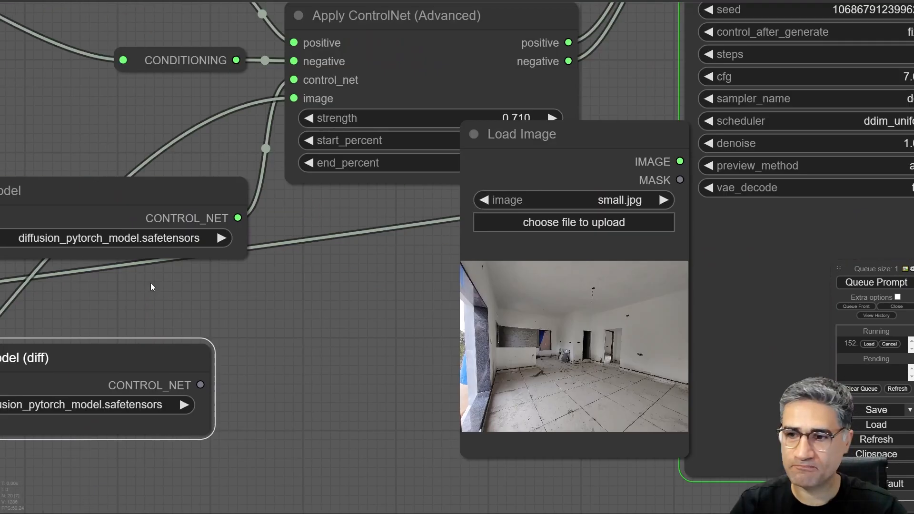
# - Move the Load Image node down off the Apply ControlNet (Advanced) values and watch the first KSampler's preview
pyautogui.moveTo(313, 435); pyautogui.dragTo(10, 364)
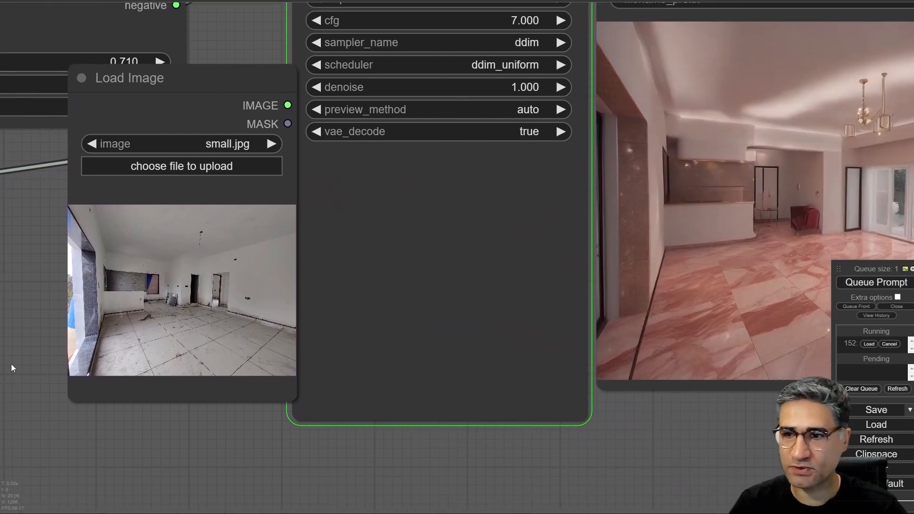
pyautogui.moveTo(224, 81); pyautogui.dragTo(196, 144)
pyautogui.moveTo(384, 463); pyautogui.dragTo(290, 440)
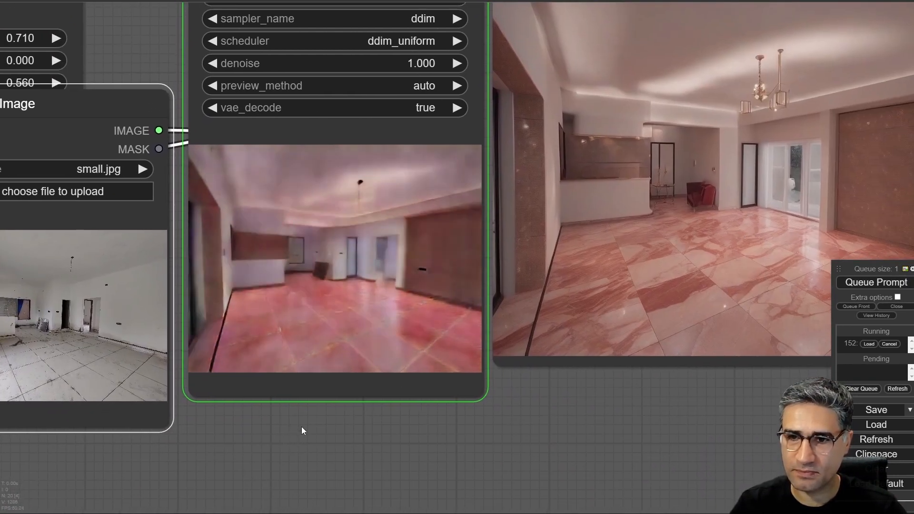
# - Examine the first KSampler's result and the refiner KSampler's preview and final saved image
pyautogui.moveTo(334, 416); pyautogui.dragTo(286, 389)
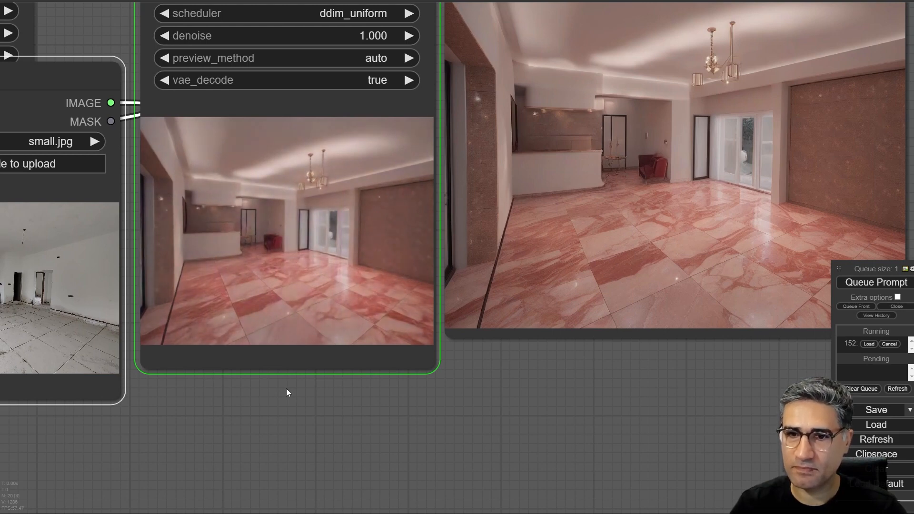
pyautogui.moveTo(287, 389); pyautogui.dragTo(189, 382)
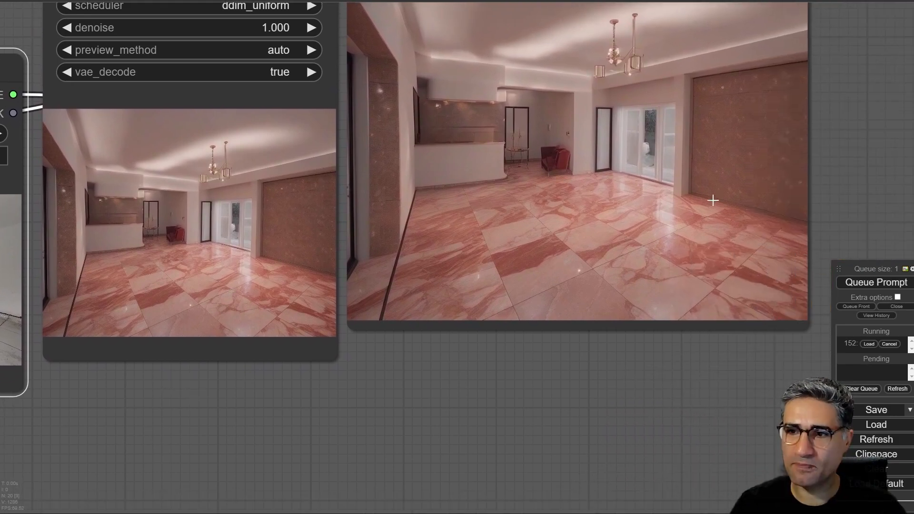
pyautogui.scroll(-8, 712, 200)
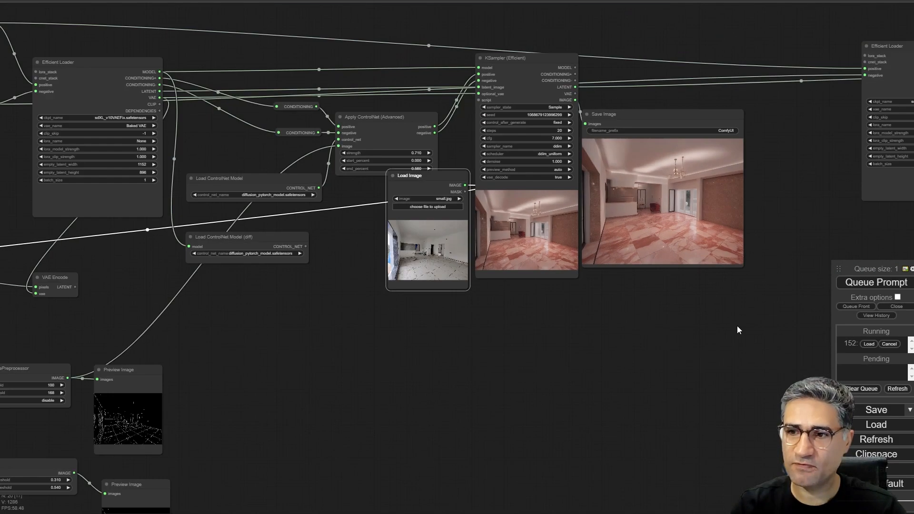
pyautogui.scroll(8, 567, 302)
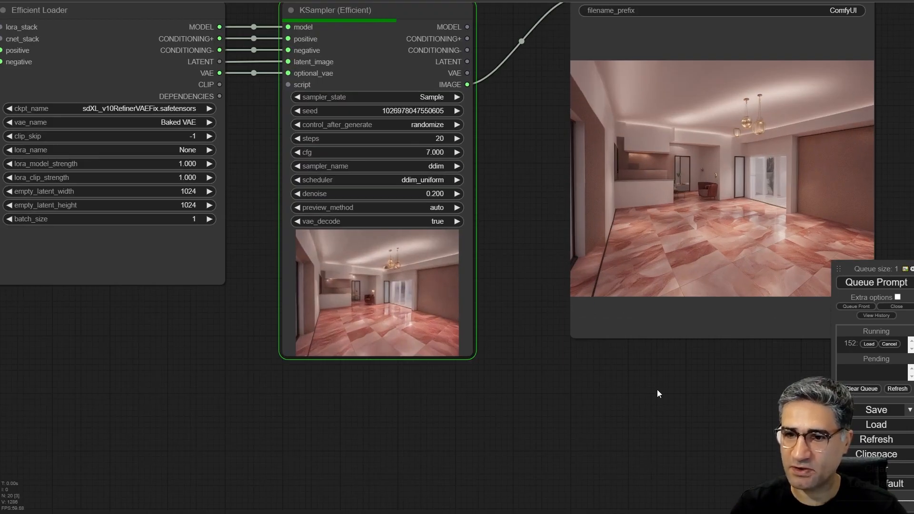
pyautogui.scroll(5, 638, 376)
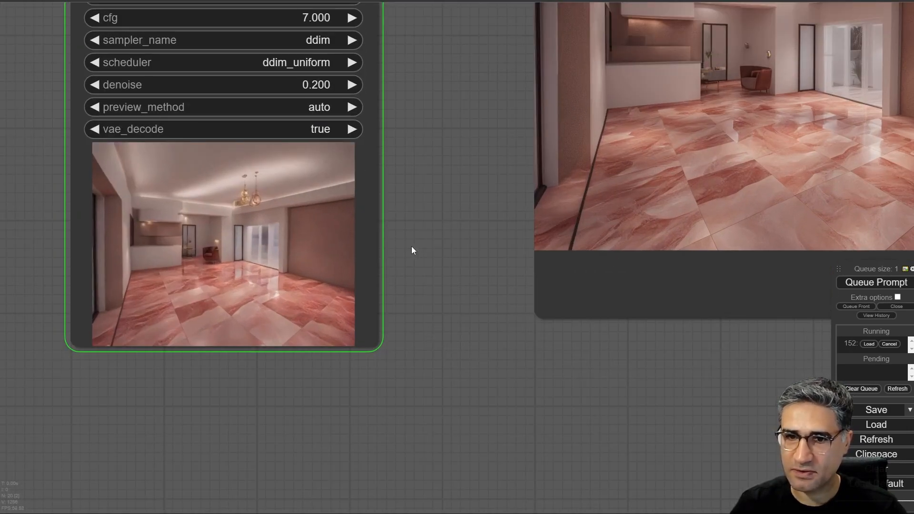
pyautogui.moveTo(421, 258); pyautogui.dragTo(297, 385)
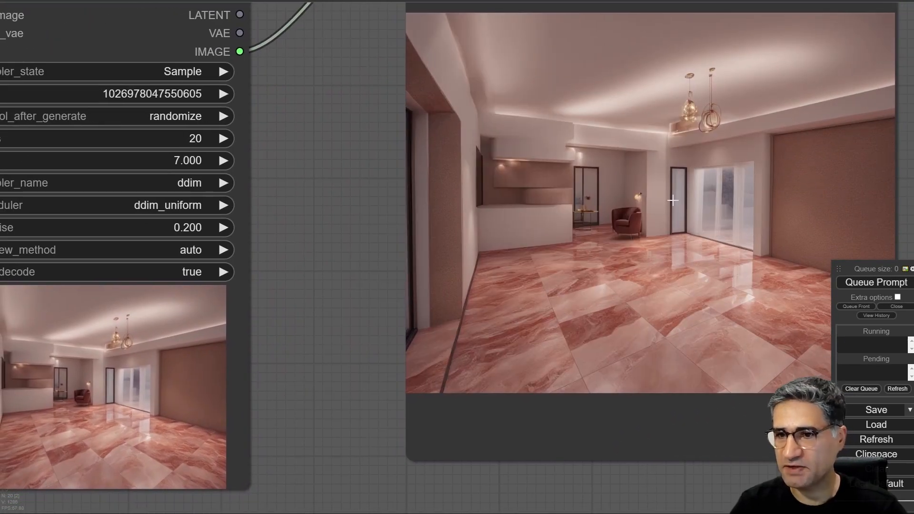
# - Move the regular Load ControlNet Model node up toward the Apply ControlNet (Advanced) inputs and make it narrower
pyautogui.scroll(-12, 673, 201)
pyautogui.moveTo(39, 360); pyautogui.dragTo(768, 294)
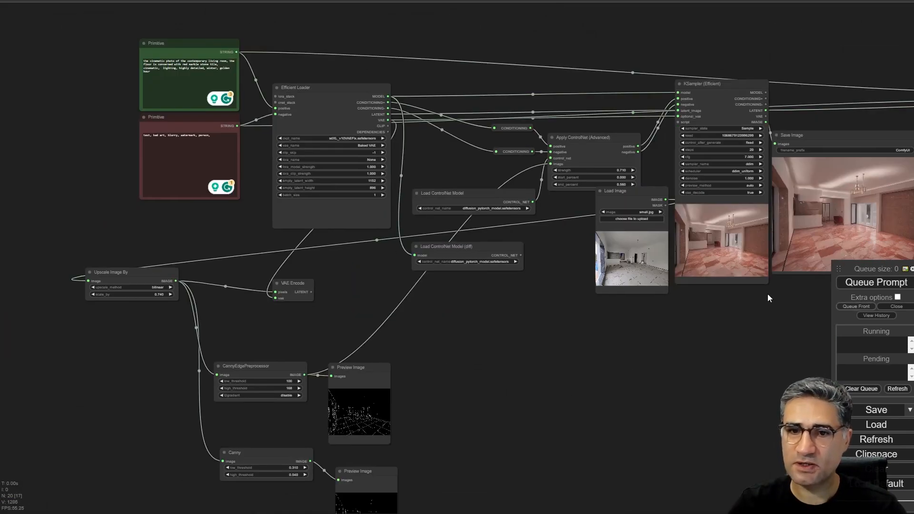
pyautogui.scroll(7, 466, 149)
pyautogui.moveTo(442, 359)
pyautogui.mouseDown()
pyautogui.moveTo(483, 347)
pyautogui.moveTo(464, 339)
pyautogui.moveTo(456, 356)
pyautogui.mouseUp()
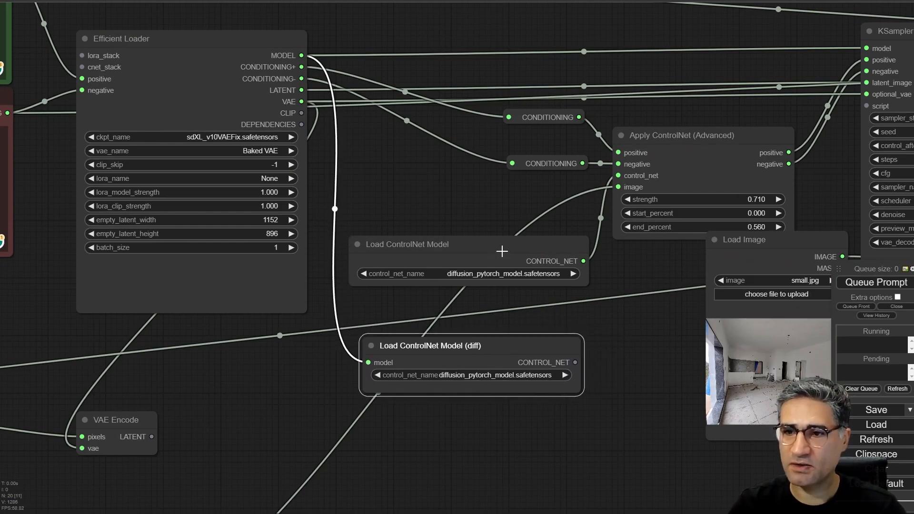
pyautogui.moveTo(502, 251); pyautogui.dragTo(514, 208)
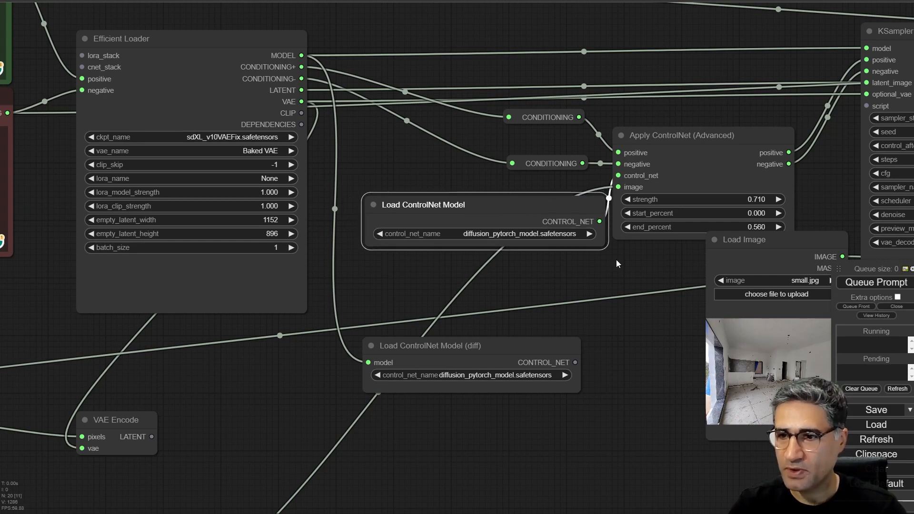
pyautogui.scroll(5, 490, 196)
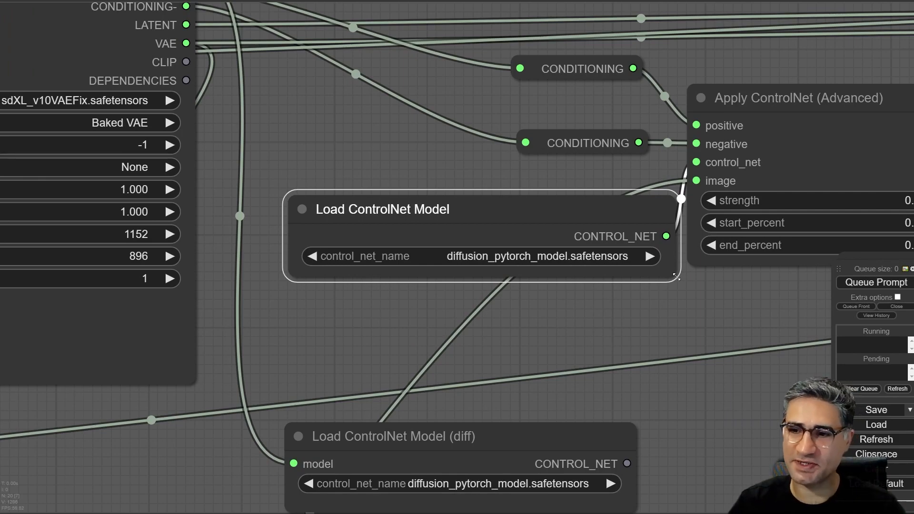
pyautogui.moveTo(676, 277); pyautogui.dragTo(608, 271)
# - Move the Load Image node down clear of Apply ControlNet (Advanced) and examine that node's strength, start_percent and end_percent
pyautogui.moveTo(736, 335); pyautogui.dragTo(419, 287)
pyautogui.scroll(-3, 419, 287)
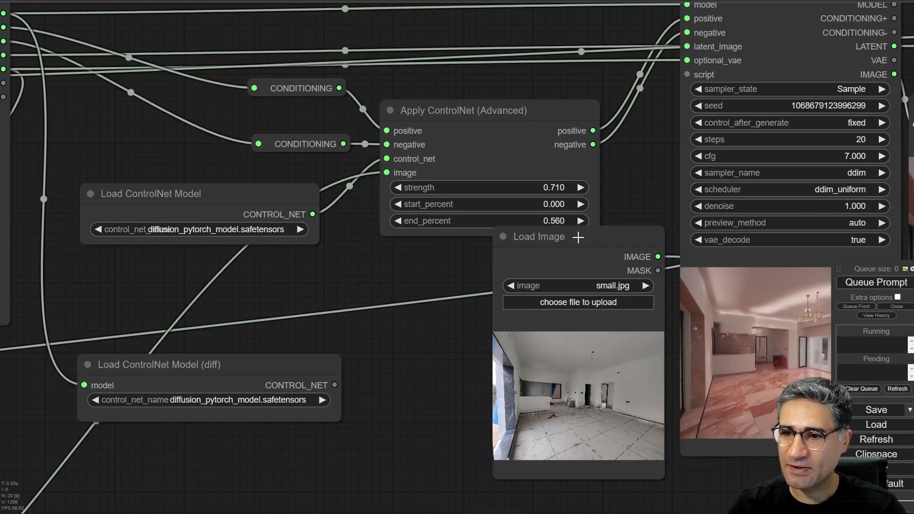
pyautogui.moveTo(577, 237); pyautogui.dragTo(561, 277)
pyautogui.scroll(10, 571, 224)
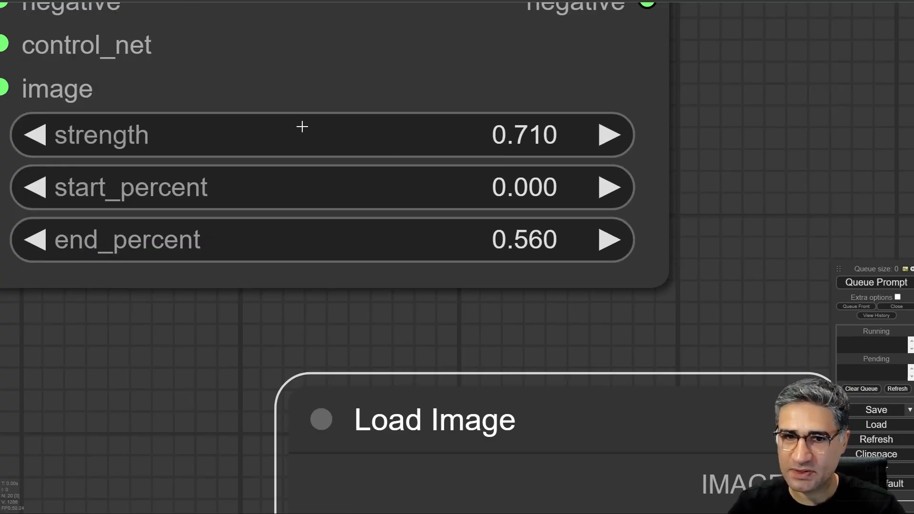
pyautogui.moveTo(195, 333); pyautogui.dragTo(272, 326)
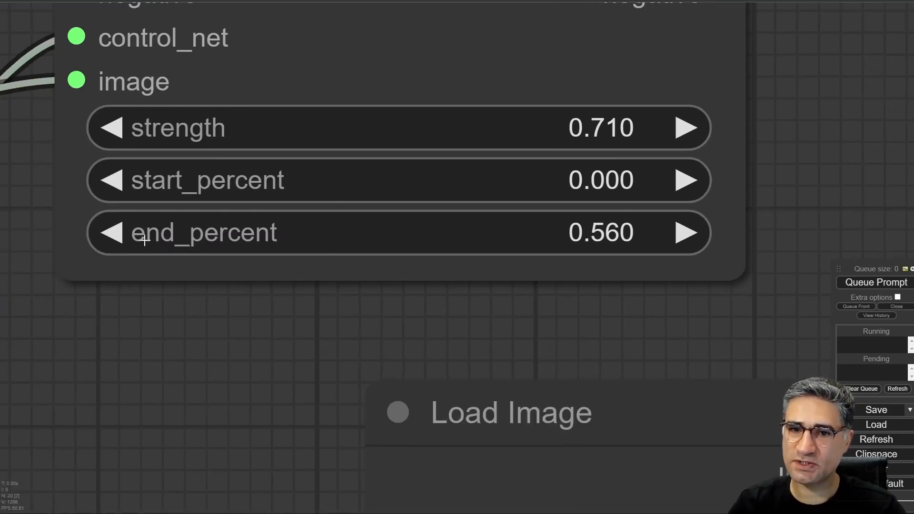
pyautogui.scroll(-12, 365, 232)
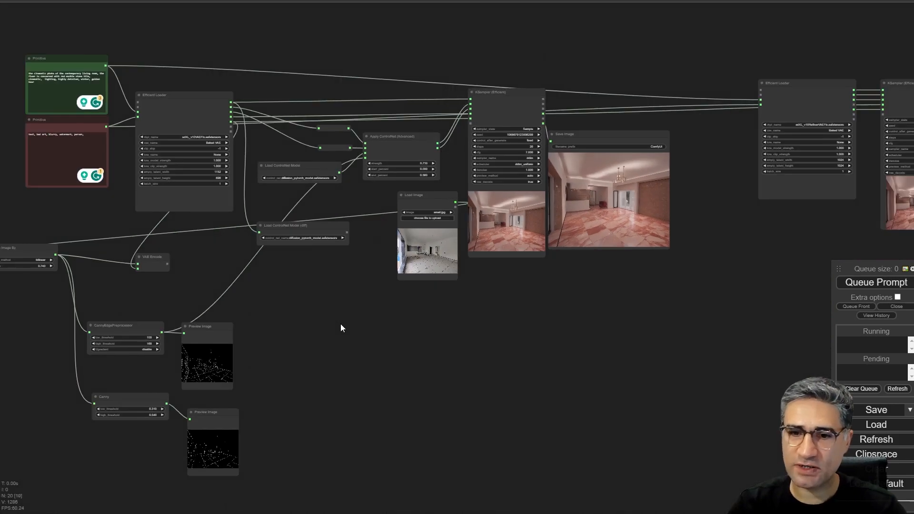
pyautogui.moveTo(341, 324); pyautogui.dragTo(493, 283)
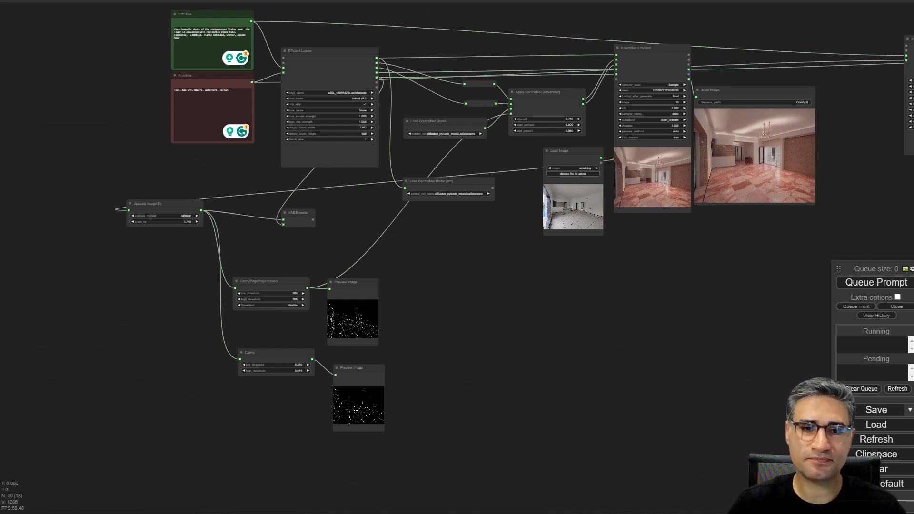
# - Mute all nodes of the existing workflow and go to an empty canvas area above it
pyautogui.scroll(-5, 19, 251)
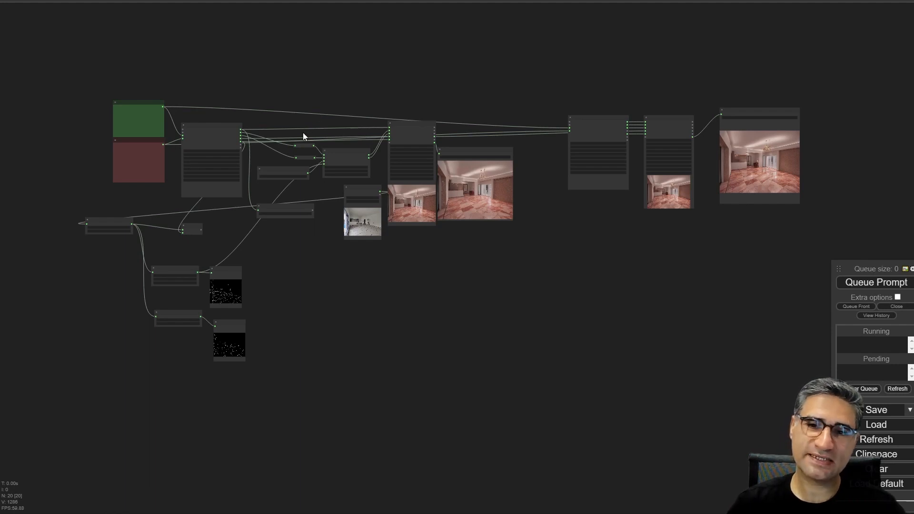
pyautogui.moveTo(891, 51); pyautogui.dragTo(27, 413)
pyautogui.rightClick(225, 128)
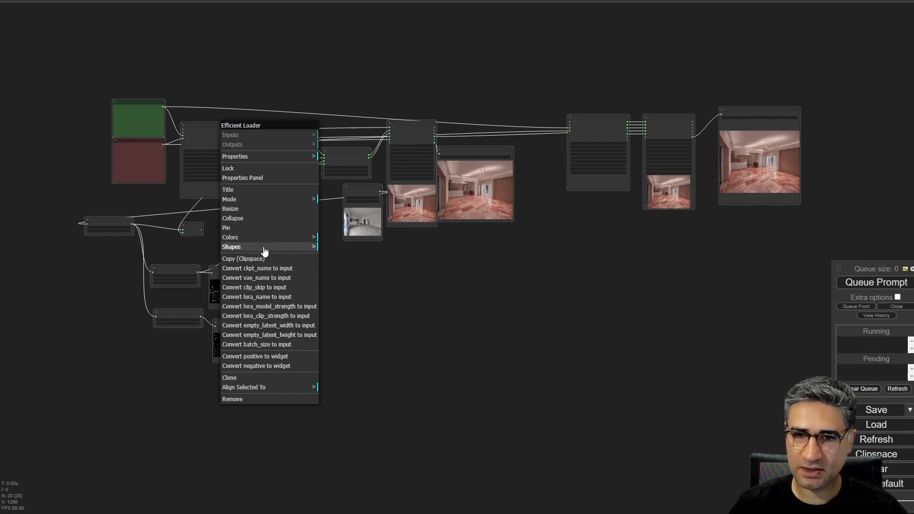
pyautogui.click(318, 413)
pyautogui.moveTo(852, 61); pyautogui.dragTo(3, 476)
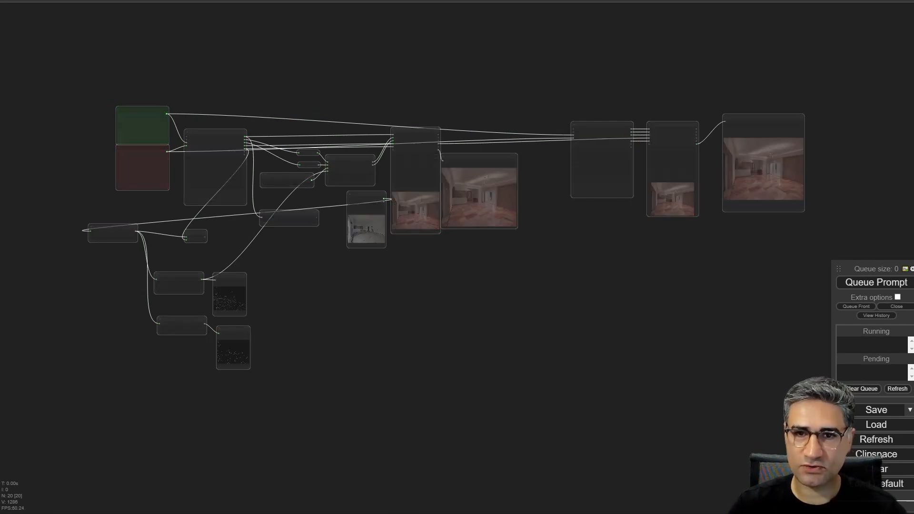
pyautogui.moveTo(170, 50); pyautogui.dragTo(249, 109)
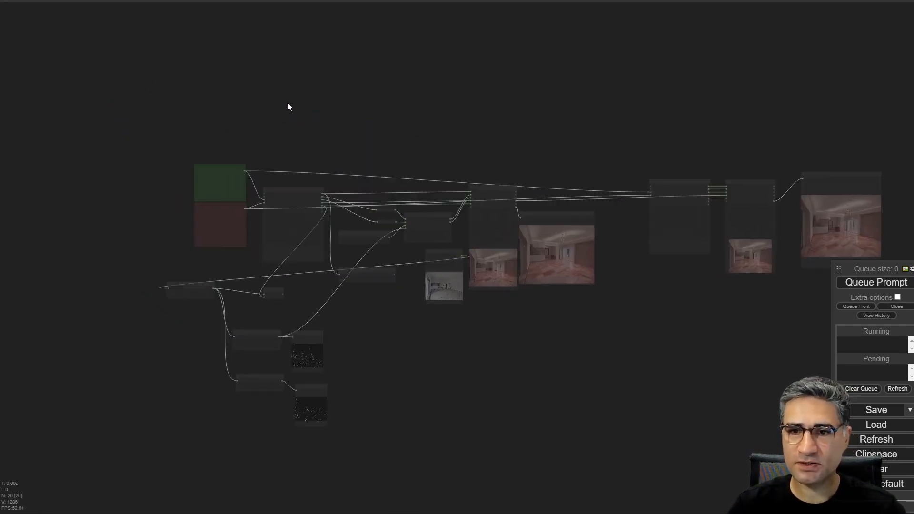
pyautogui.scroll(5, 284, 94)
pyautogui.moveTo(273, 58); pyautogui.dragTo(211, 327)
pyautogui.scroll(3, 336, 167)
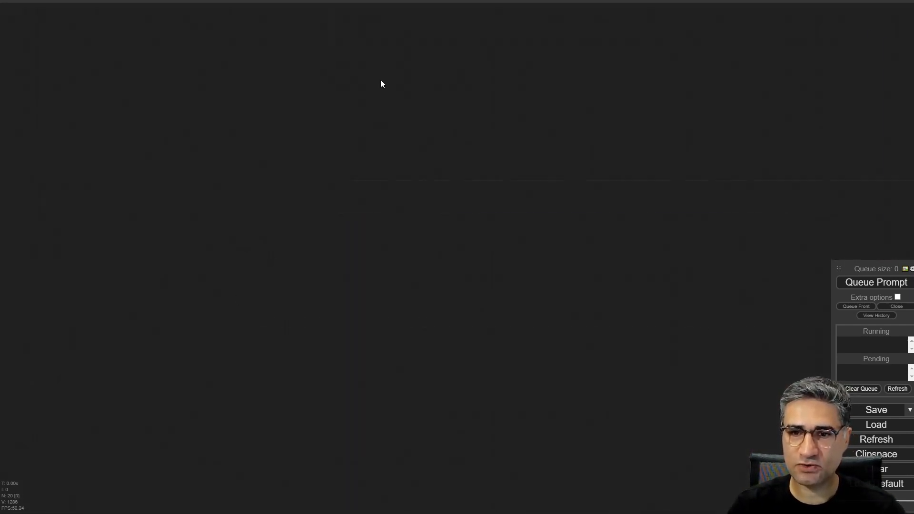
pyautogui.moveTo(380, 80); pyautogui.dragTo(321, 371)
pyautogui.doubleClick(341, 153)
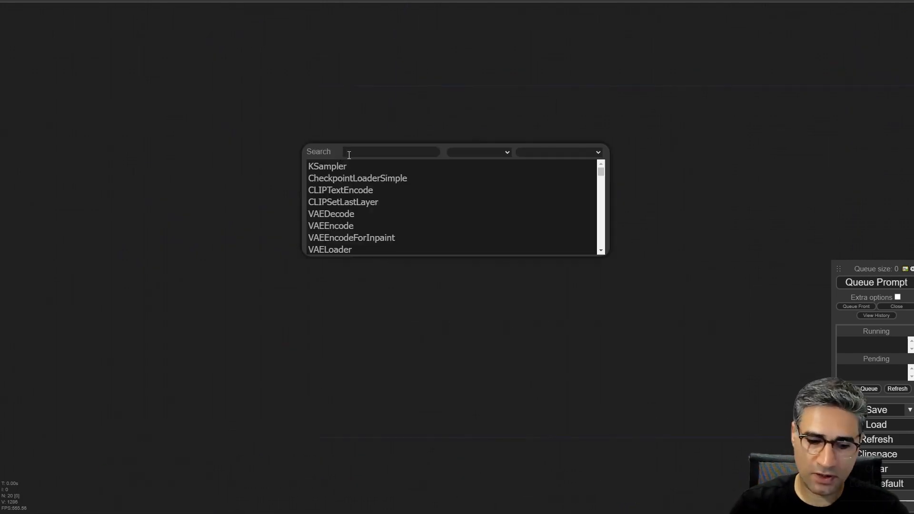
pyautogui.rightClick(350, 175)
pyautogui.click(149, 173)
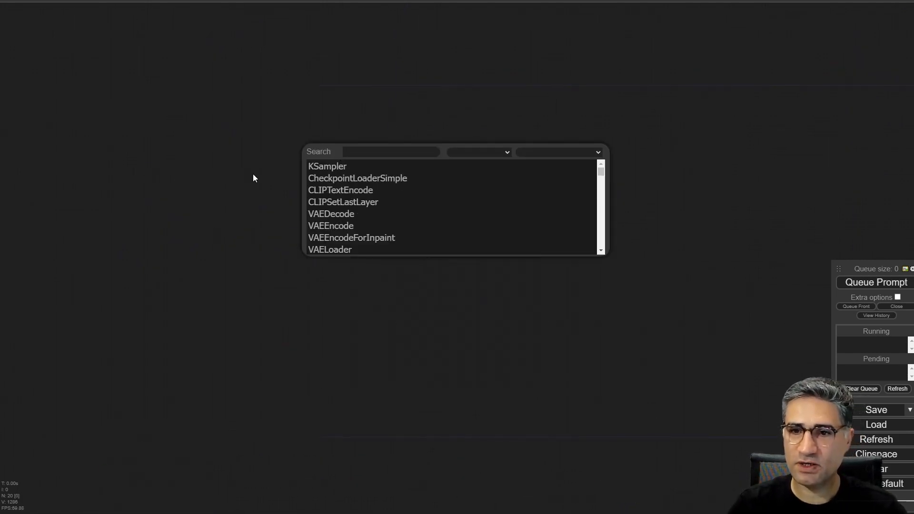
# - Add a KSampler (Efficient) node from the Efficiency Nodes Sampling category on the empty canvas and shift it right
pyautogui.rightClick(404, 113)
pyautogui.click(442, 114)
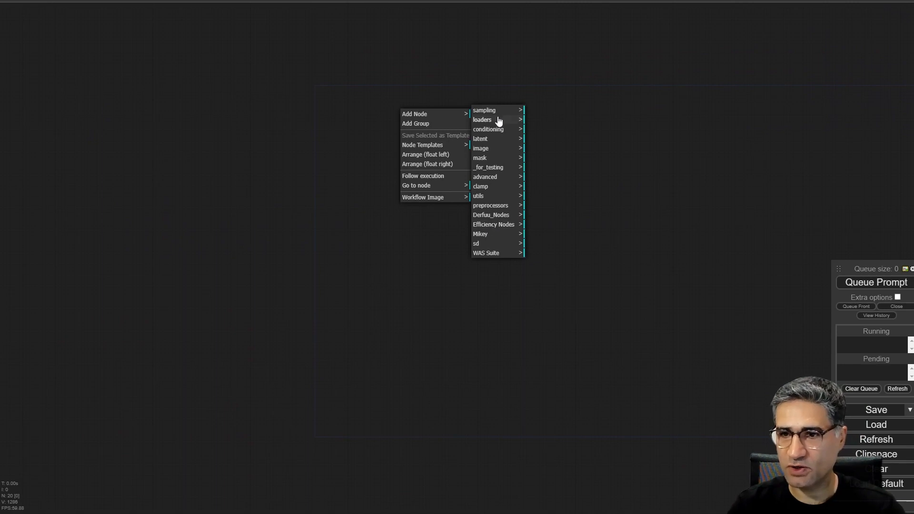
pyautogui.click(503, 226)
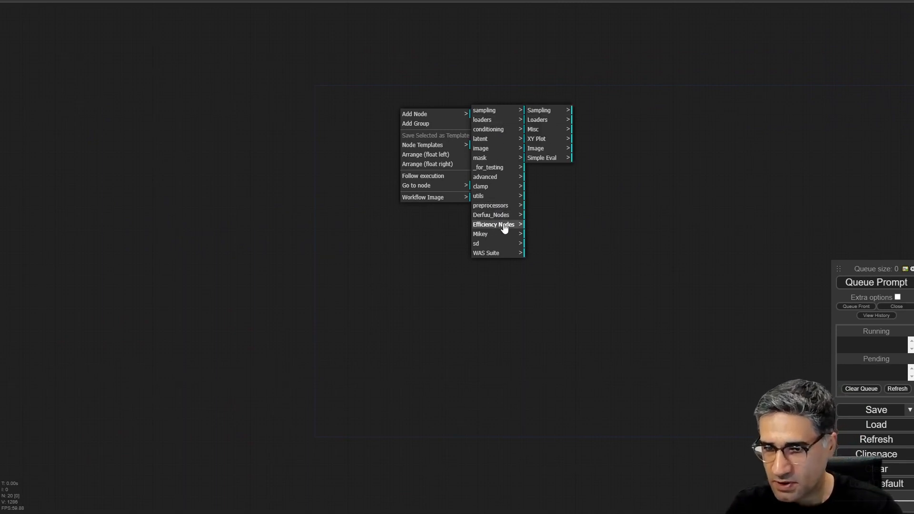
pyautogui.click(554, 111)
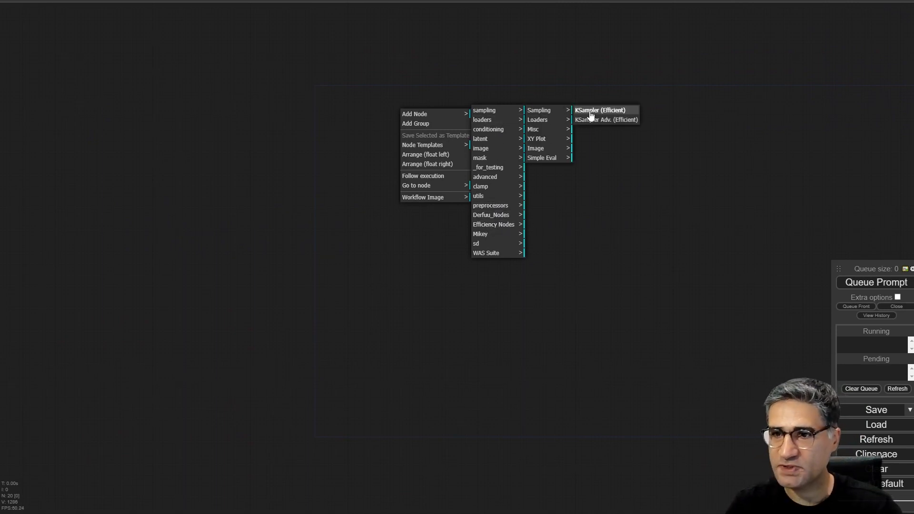
pyautogui.click(593, 112)
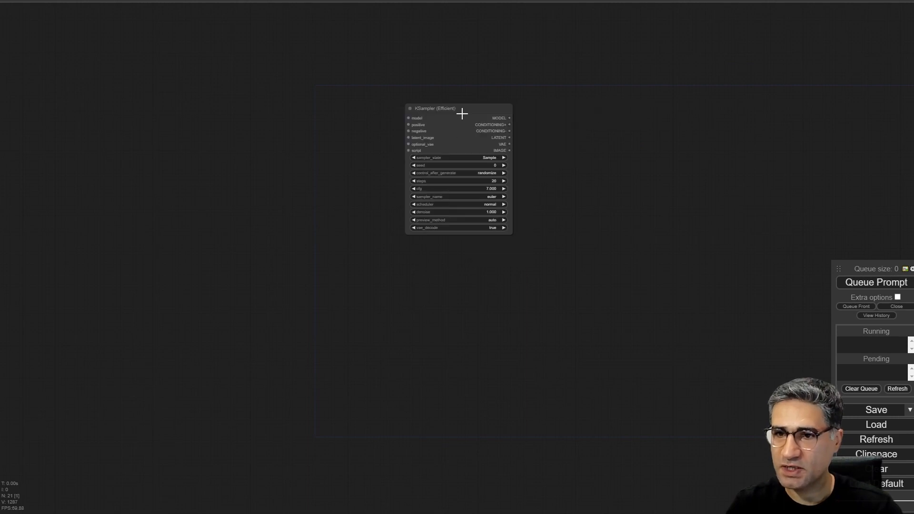
pyautogui.scroll(10, 476, 119)
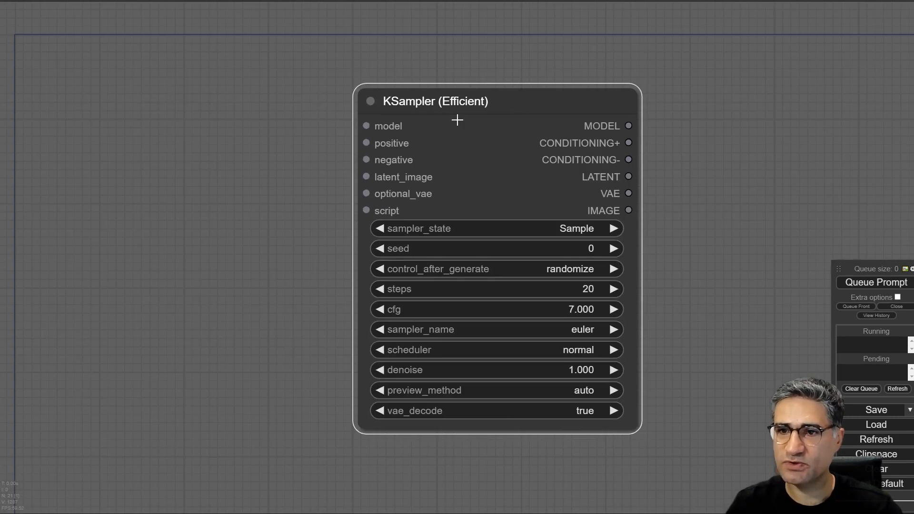
pyautogui.scroll(-2, 457, 120)
pyautogui.moveTo(533, 93); pyautogui.dragTo(598, 85)
# - Add an Efficient Loader node from the Efficiency Nodes category
pyautogui.rightClick(269, 142)
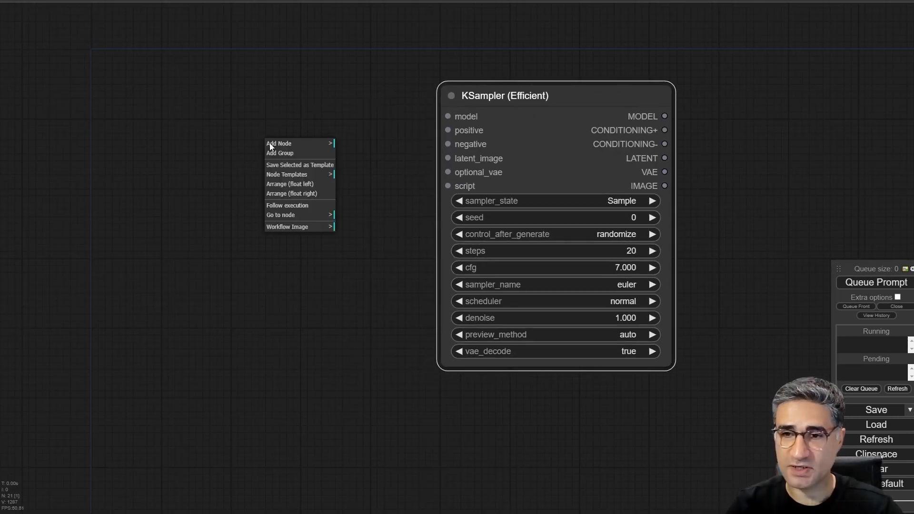
pyautogui.click(288, 144)
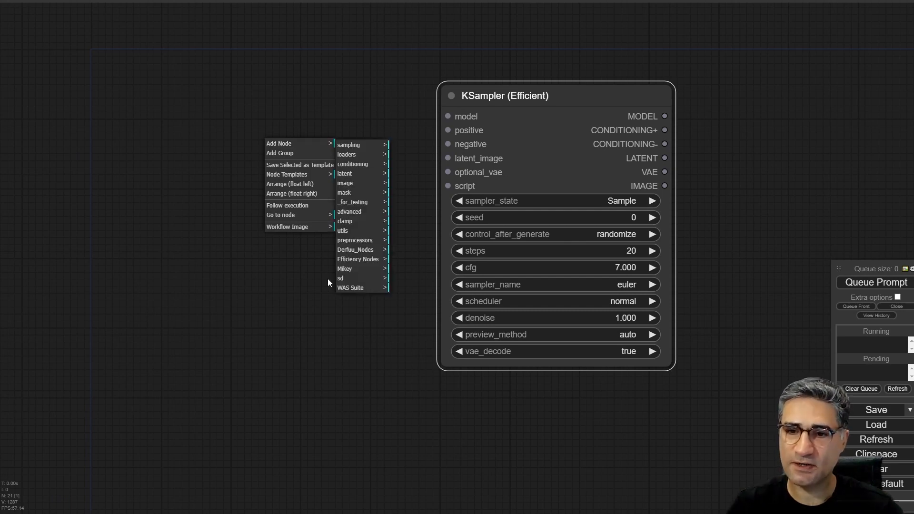
pyautogui.click(365, 261)
pyautogui.click(414, 159)
pyautogui.click(455, 144)
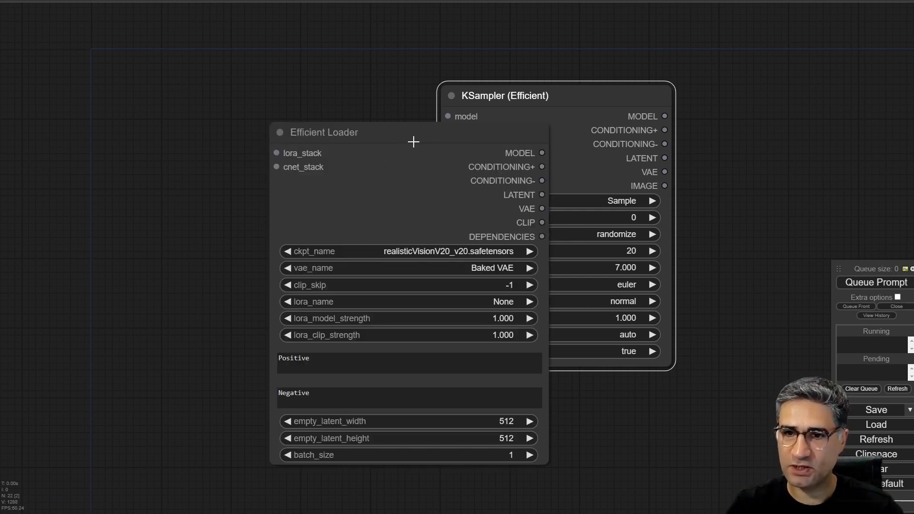
# - Place the Efficient Loader left of the KSampler (Efficient) with a gap between them and set its ckpt_name to sdXL_v10VAEFix.safetensors
pyautogui.moveTo(414, 141); pyautogui.dragTo(285, 94)
pyautogui.moveTo(614, 94); pyautogui.dragTo(686, 92)
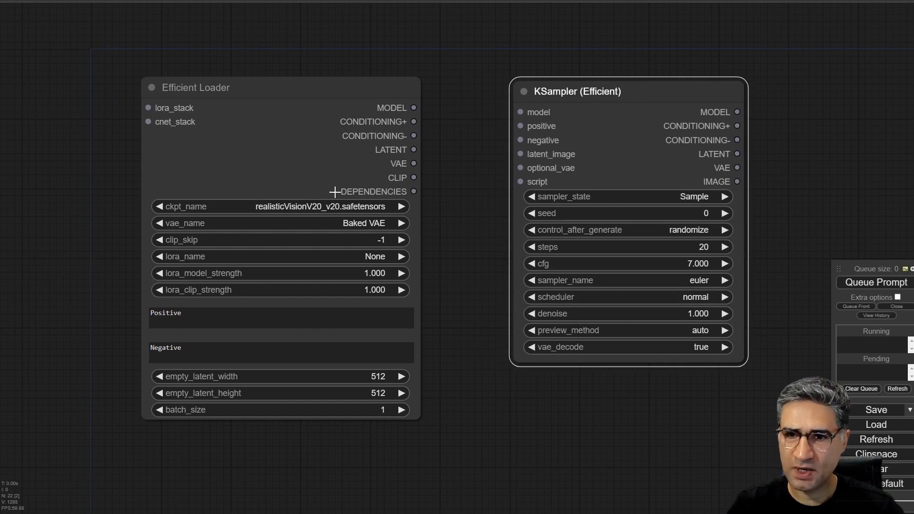
pyautogui.click(334, 206)
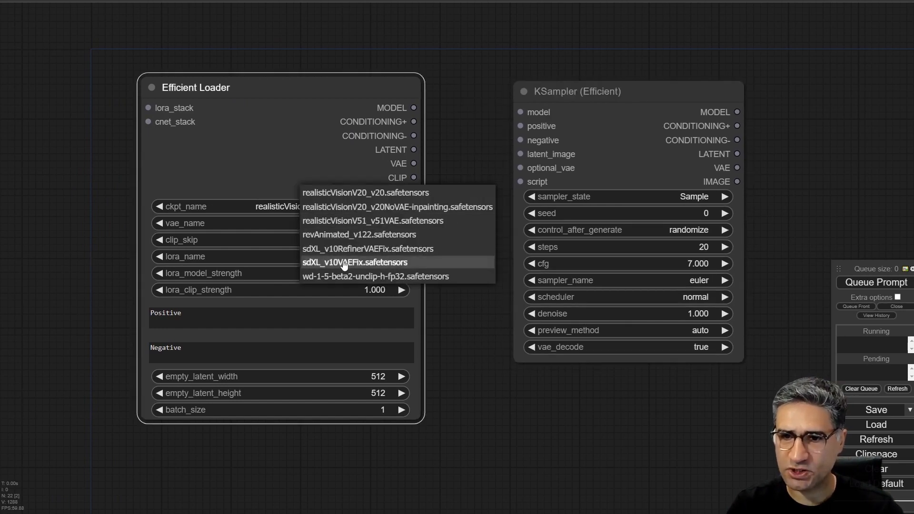
pyautogui.click(315, 262)
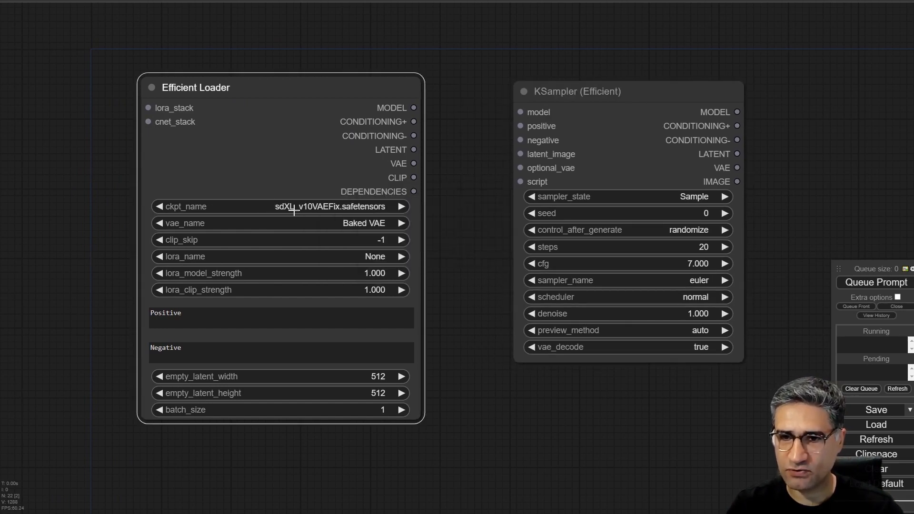
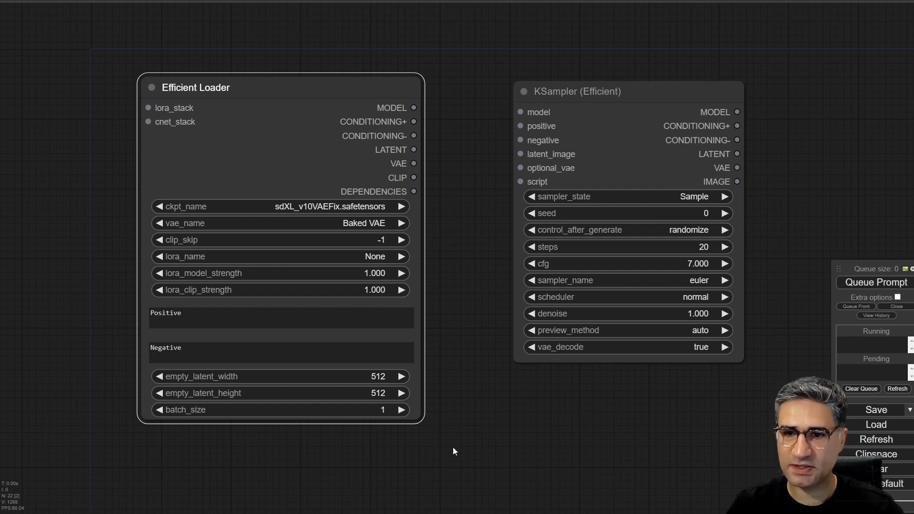
# - Convert the Efficient Loader's positive and negative text fields to inputs
pyautogui.moveTo(512, 375); pyautogui.dragTo(562, 310)
pyautogui.moveTo(233, 248); pyautogui.dragTo(159, 249)
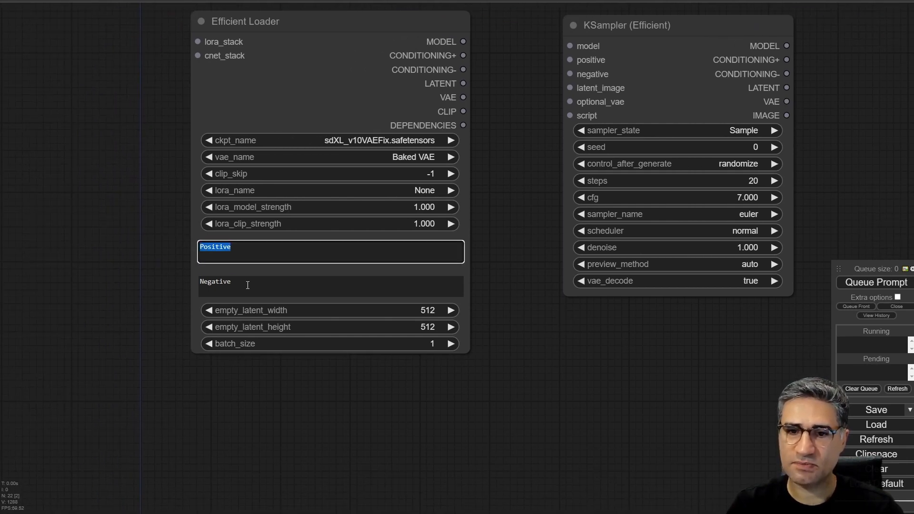
pyautogui.moveTo(248, 285); pyautogui.dragTo(188, 287)
pyautogui.moveTo(220, 405); pyautogui.dragTo(266, 424)
pyautogui.moveTo(112, 351); pyautogui.dragTo(195, 361)
pyautogui.scroll(-1, 214, 300)
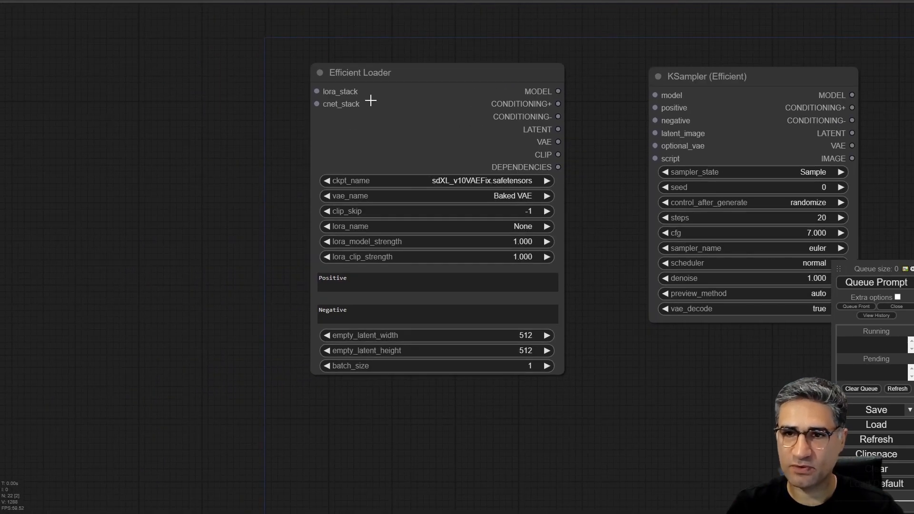
pyautogui.click(390, 73)
pyautogui.rightClick(390, 73)
pyautogui.click(290, 346)
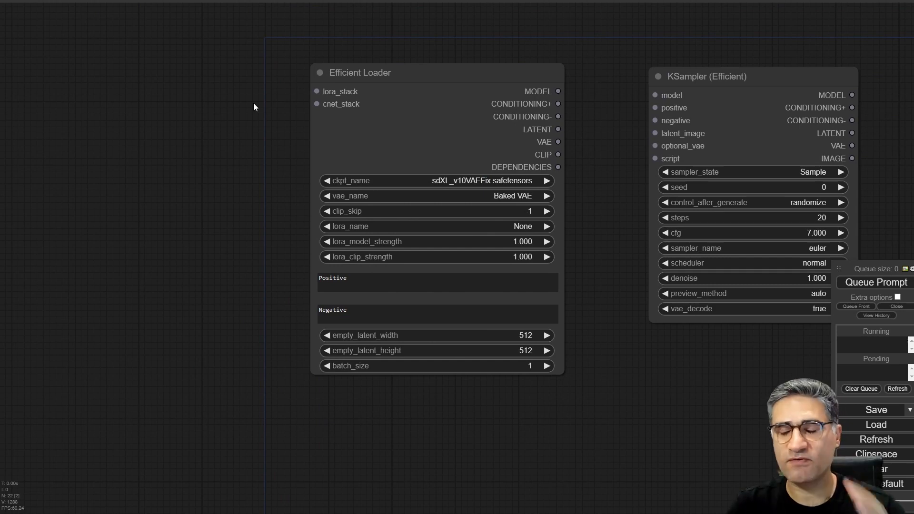
pyautogui.click(404, 70)
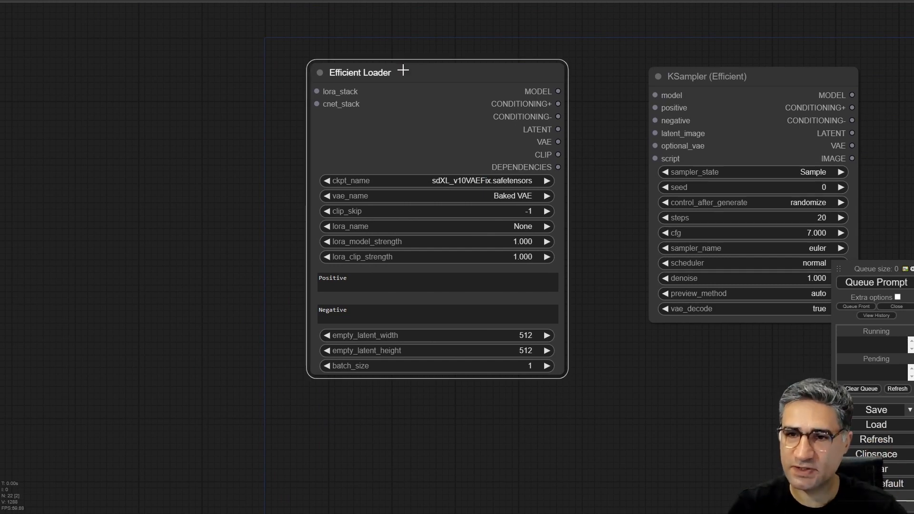
pyautogui.rightClick(404, 70)
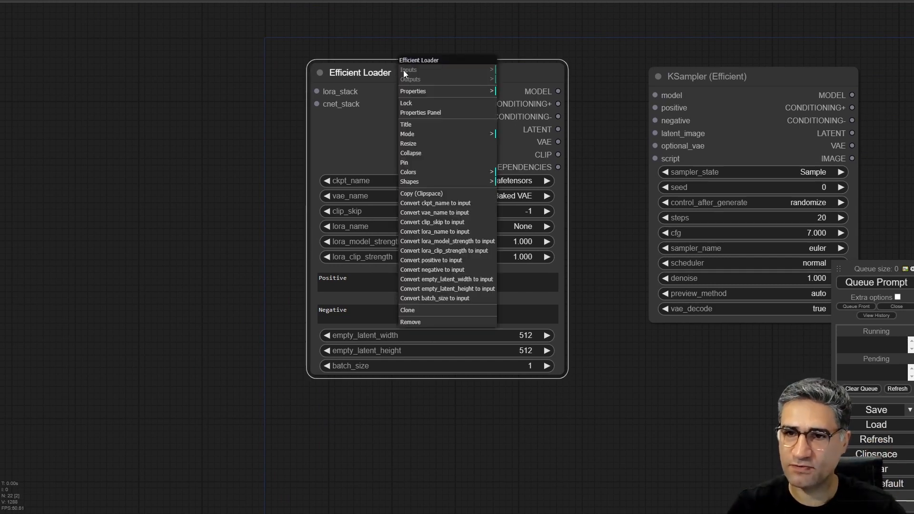
pyautogui.click(417, 261)
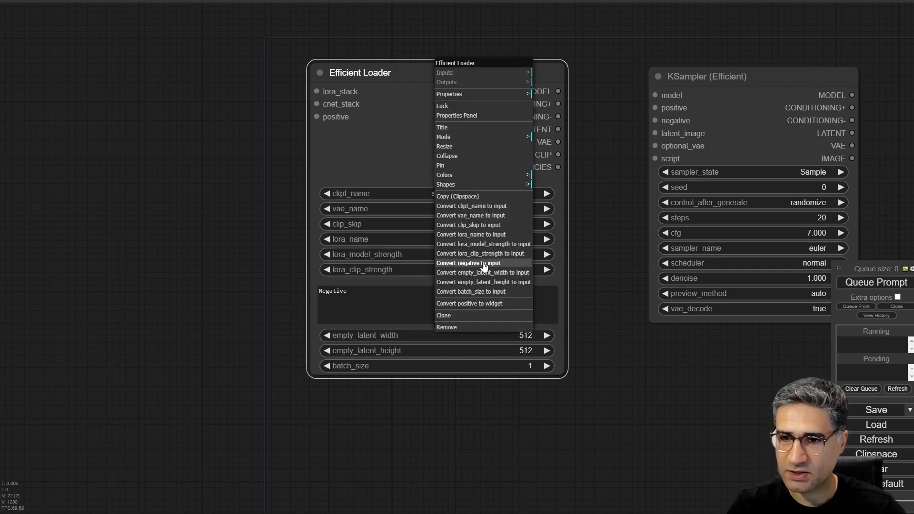
pyautogui.click(483, 268)
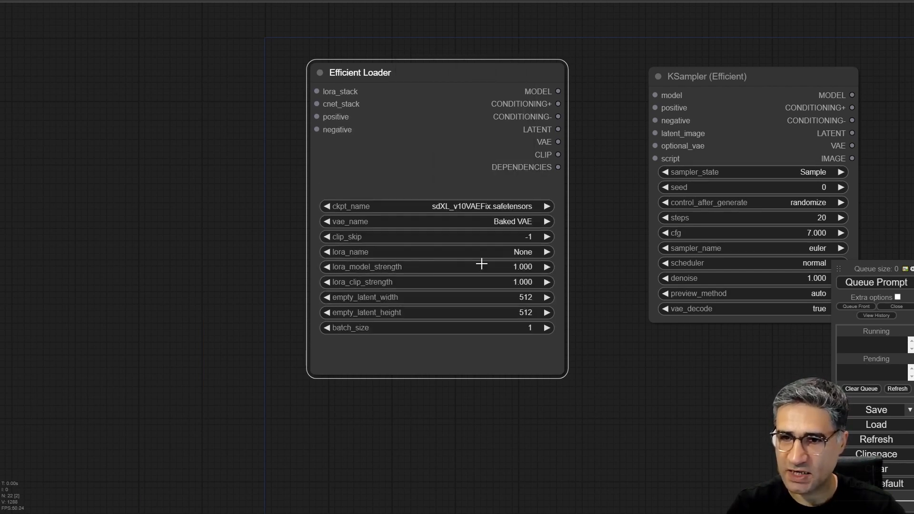
# - Add two stacked Primitive nodes from utils beside the Efficient Loader and connect them to its positive and negative inputs
pyautogui.rightClick(189, 107)
pyautogui.click(219, 107)
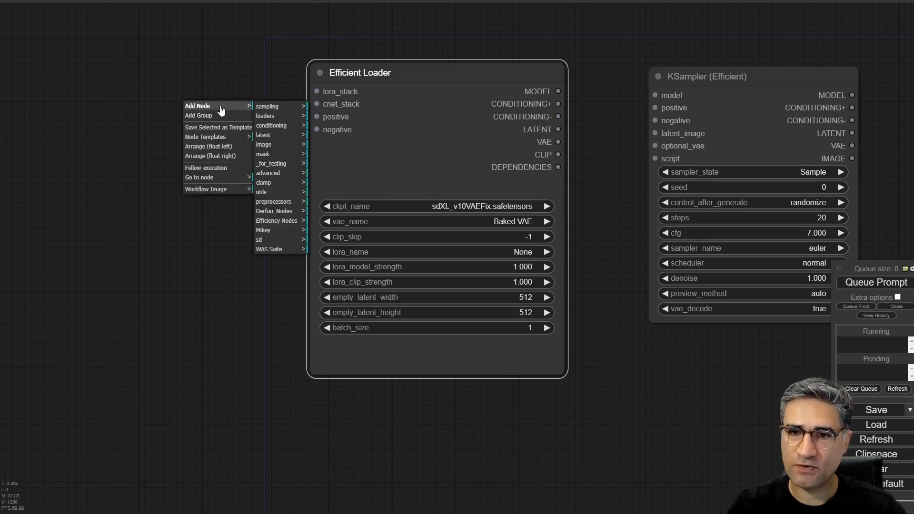
pyautogui.click(279, 193)
pyautogui.click(333, 180)
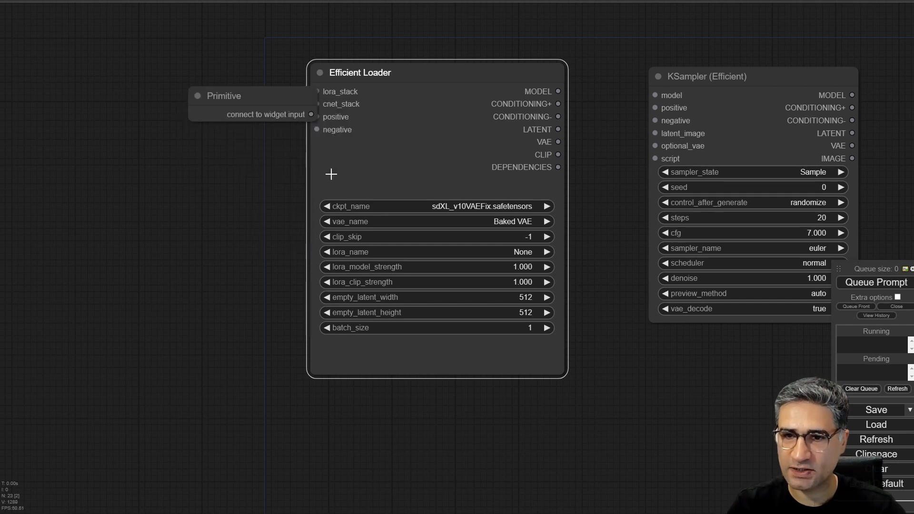
pyautogui.moveTo(250, 99)
pyautogui.mouseDown()
pyautogui.moveTo(149, 63)
pyautogui.moveTo(176, 56)
pyautogui.moveTo(171, 114)
pyautogui.mouseUp()
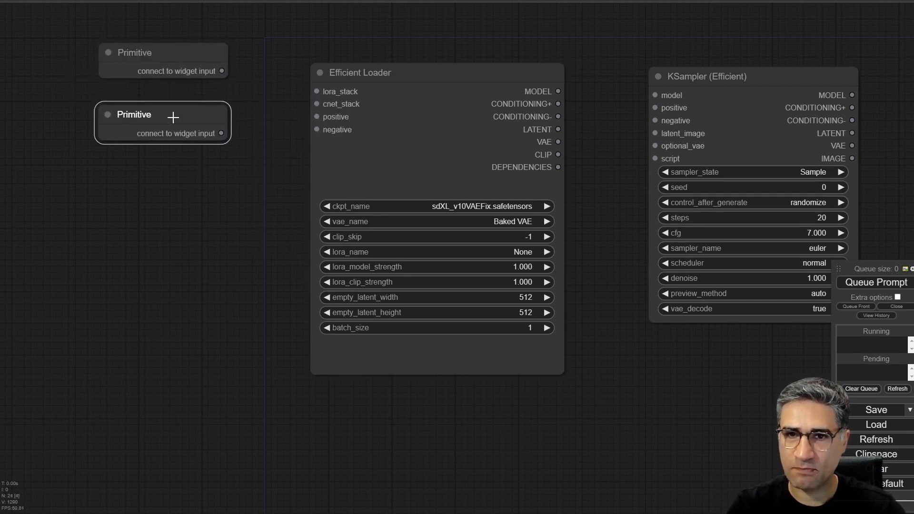
pyautogui.moveTo(230, 77); pyautogui.dragTo(317, 117)
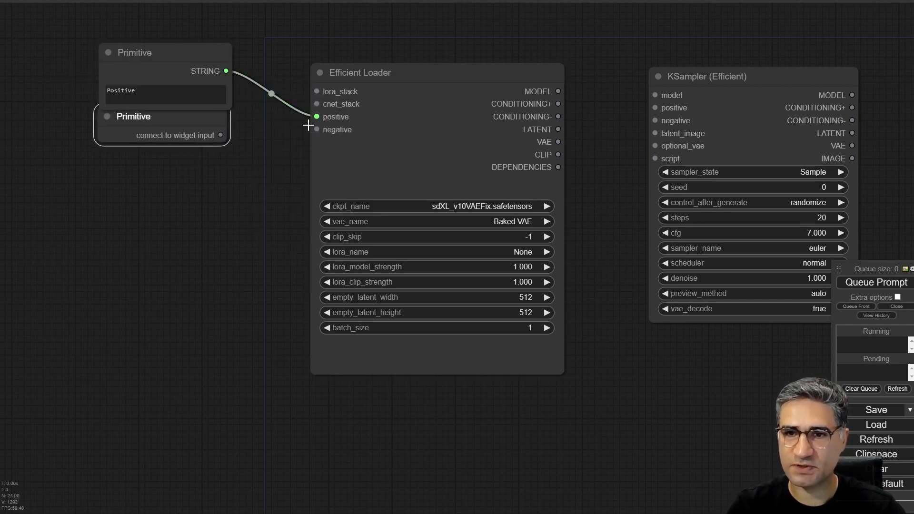
pyautogui.moveTo(184, 127); pyautogui.dragTo(316, 129)
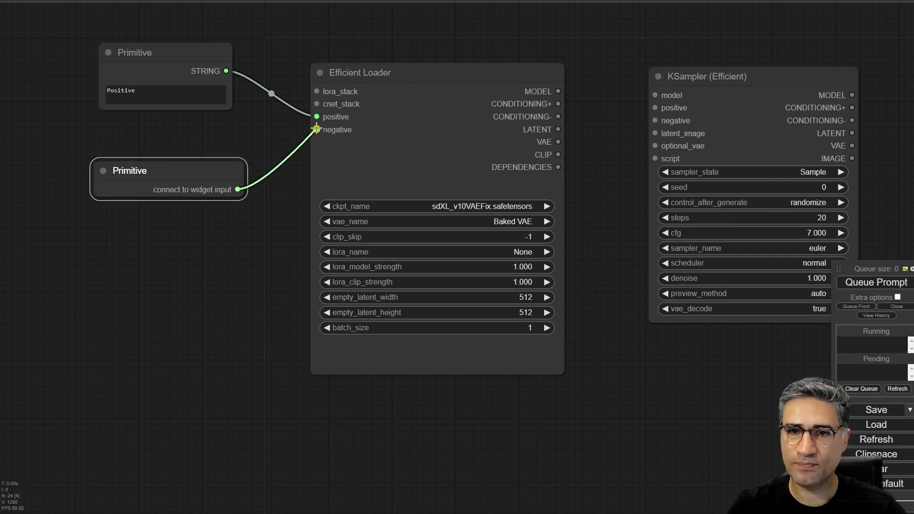
# - Color the positive prompt's Primitive node green and the negative prompt's Primitive node red
pyautogui.rightClick(155, 51)
pyautogui.click(190, 147)
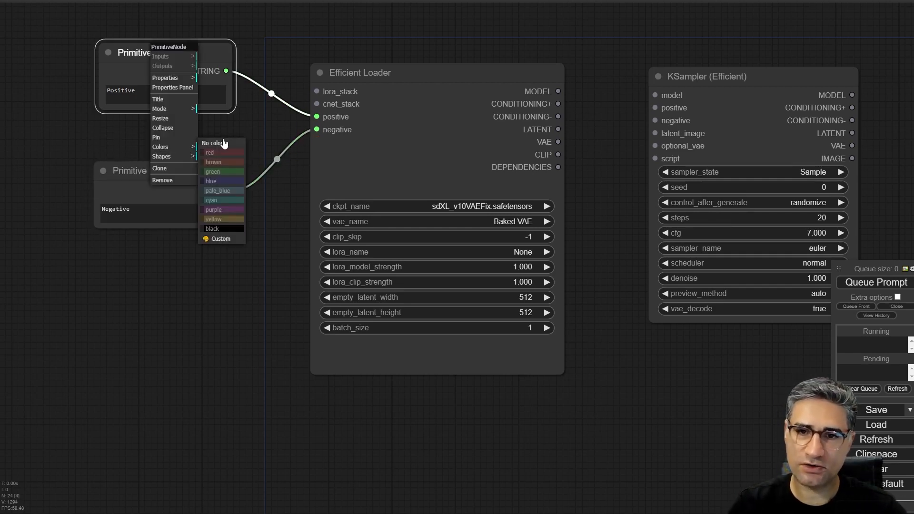
pyautogui.click(230, 170)
pyautogui.rightClick(177, 165)
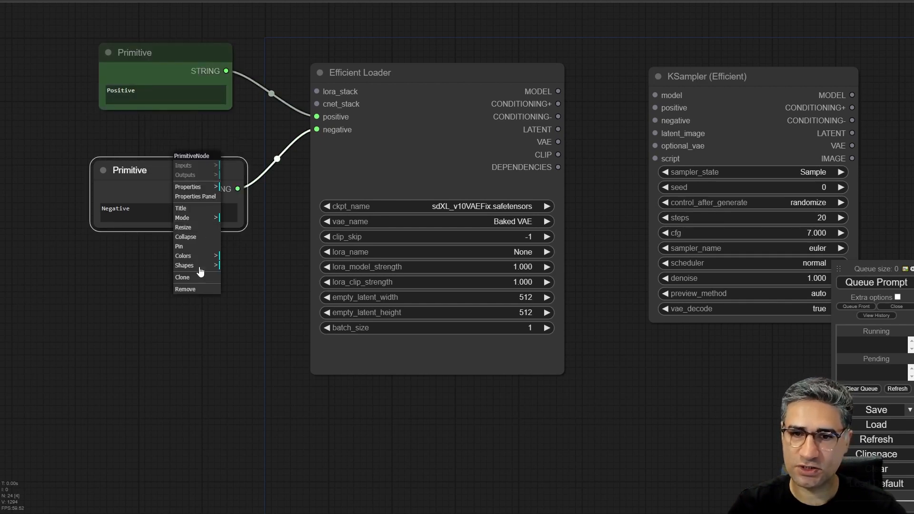
pyautogui.click(186, 256)
pyautogui.click(240, 271)
pyautogui.click(510, 453)
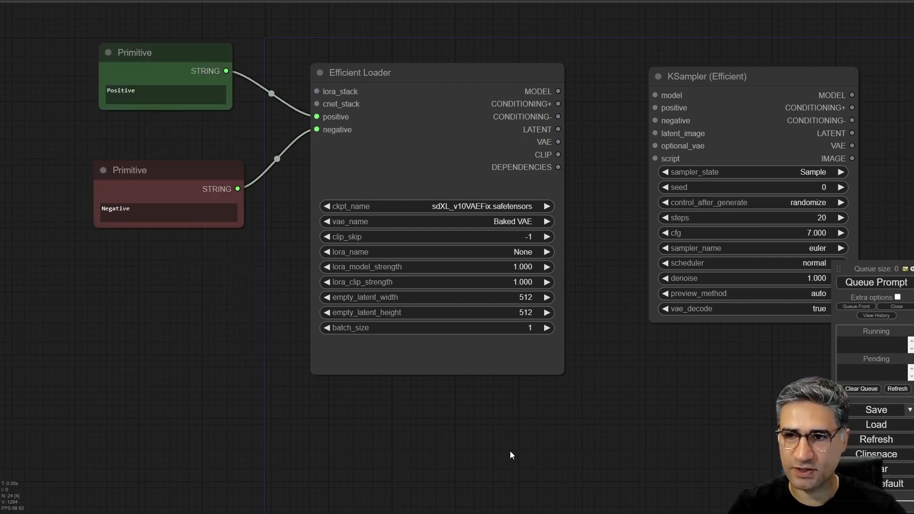
# - Move the KSampler (Efficient) farther from the Efficient Loader and connect the loader's MODEL output to the sampler's model input
pyautogui.moveTo(510, 454); pyautogui.dragTo(212, 398)
pyautogui.moveTo(312, 211); pyautogui.dragTo(281, 274)
pyautogui.scroll(-5, 281, 274)
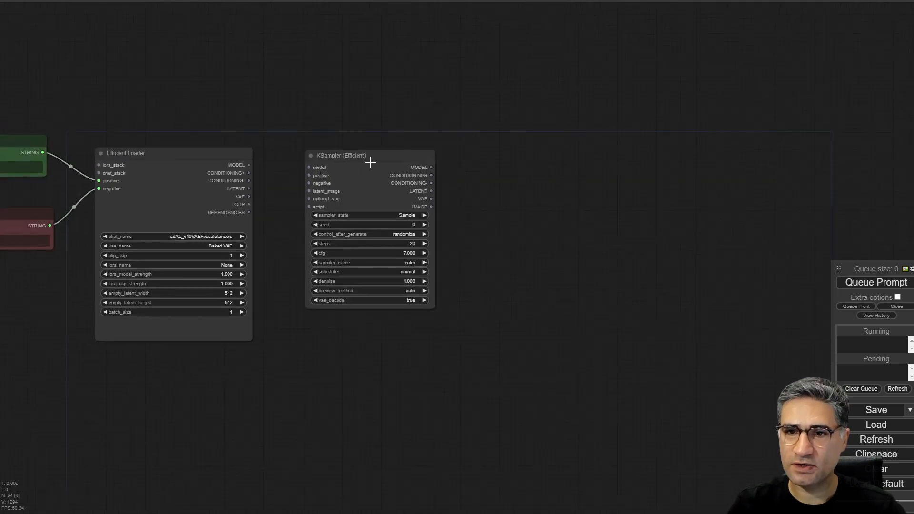
pyautogui.moveTo(368, 158); pyautogui.dragTo(435, 161)
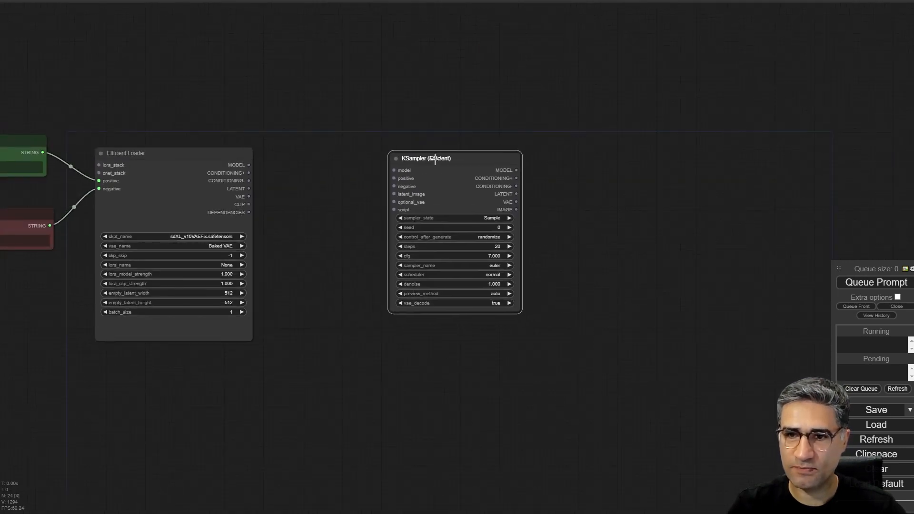
pyautogui.moveTo(248, 165); pyautogui.dragTo(392, 170)
# - Add a Reroute node to each of the Efficient Loader's CONDITIONING+ and CONDITIONING- outputs and stack both below the loader
pyautogui.scroll(4, 277, 182)
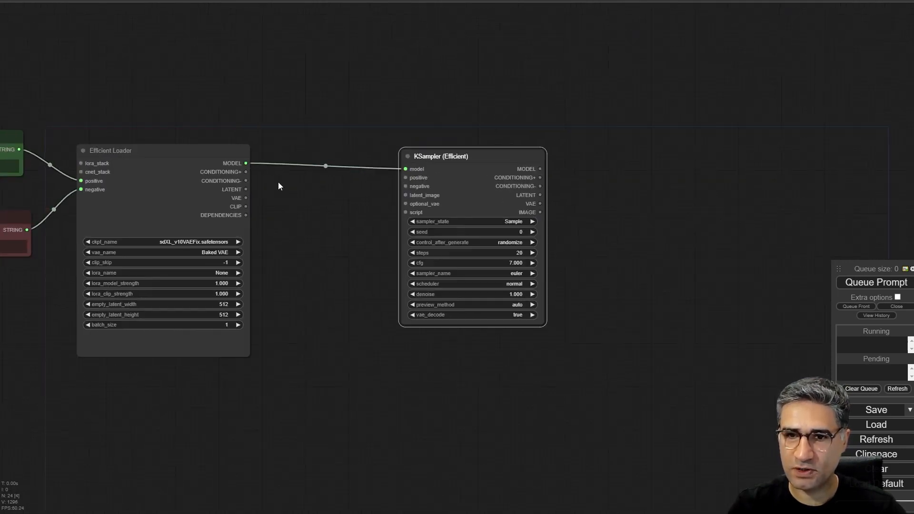
pyautogui.moveTo(235, 169); pyautogui.dragTo(275, 280)
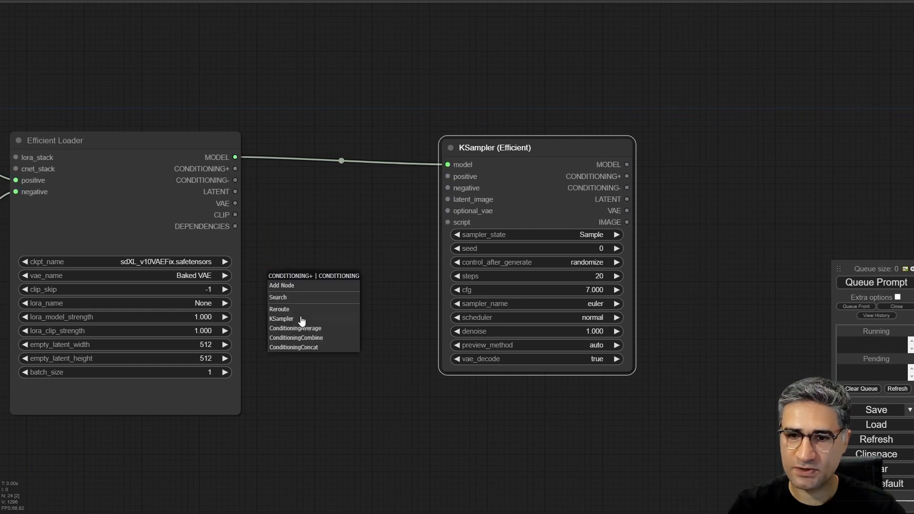
pyautogui.click(292, 320)
pyautogui.moveTo(316, 331); pyautogui.dragTo(318, 213)
pyautogui.moveTo(306, 175); pyautogui.dragTo(240, 375)
pyautogui.moveTo(229, 66); pyautogui.dragTo(283, 255)
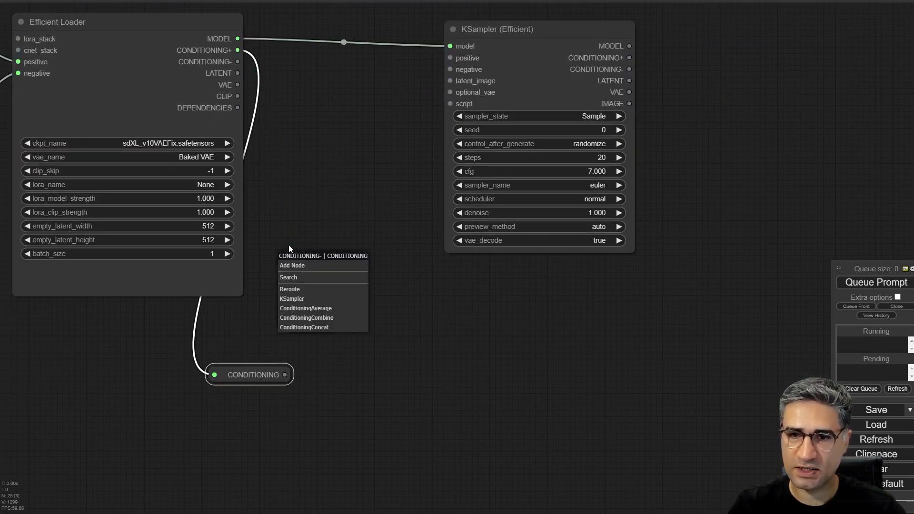
pyautogui.click(305, 290)
pyautogui.moveTo(310, 294); pyautogui.dragTo(245, 292)
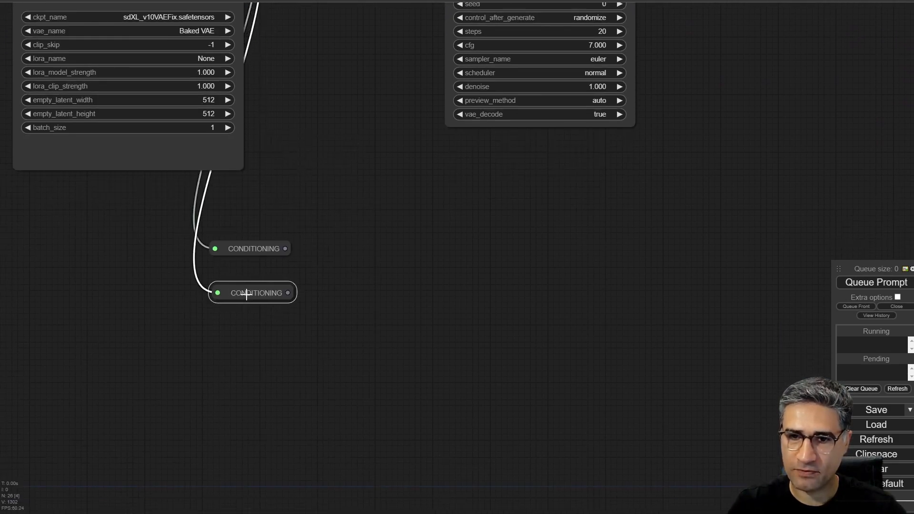
# - Color the CONDITIONING- Reroute node red and the CONDITIONING+ Reroute node green
pyautogui.rightClick(246, 290)
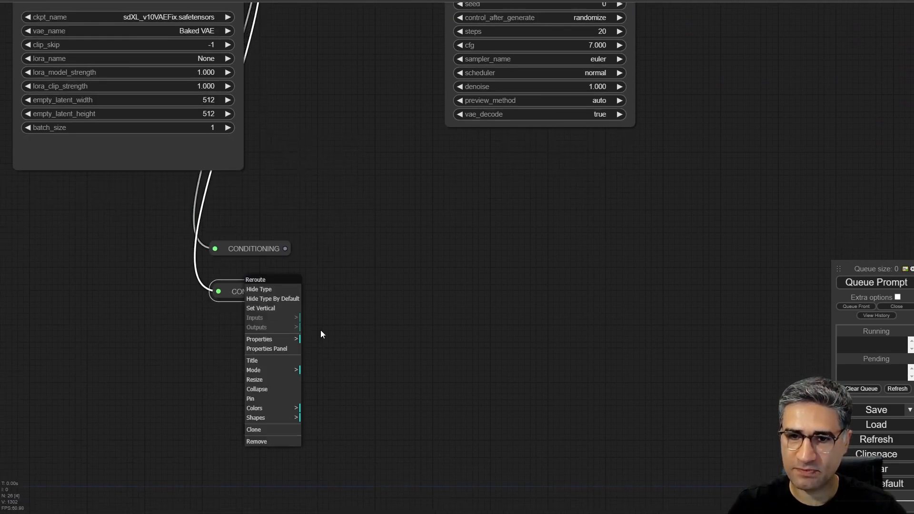
pyautogui.click(284, 408)
pyautogui.click(327, 415)
pyautogui.rightClick(241, 240)
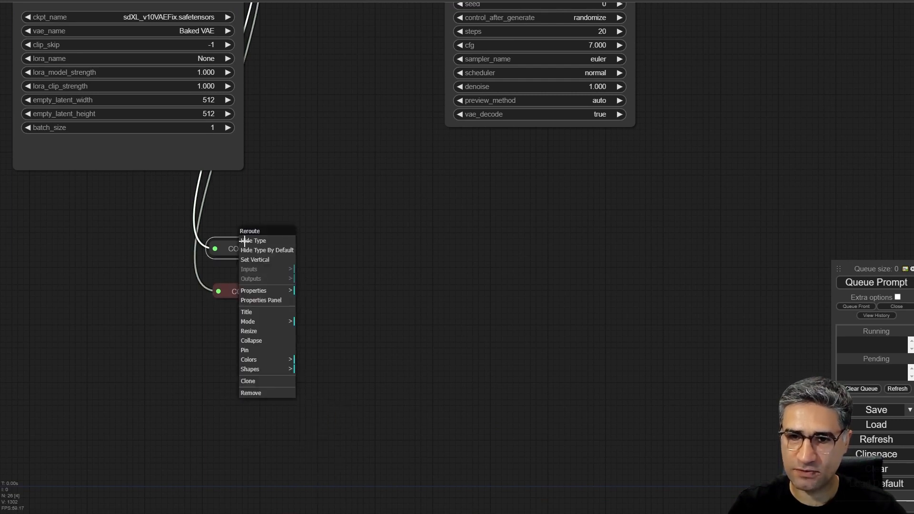
pyautogui.click(272, 360)
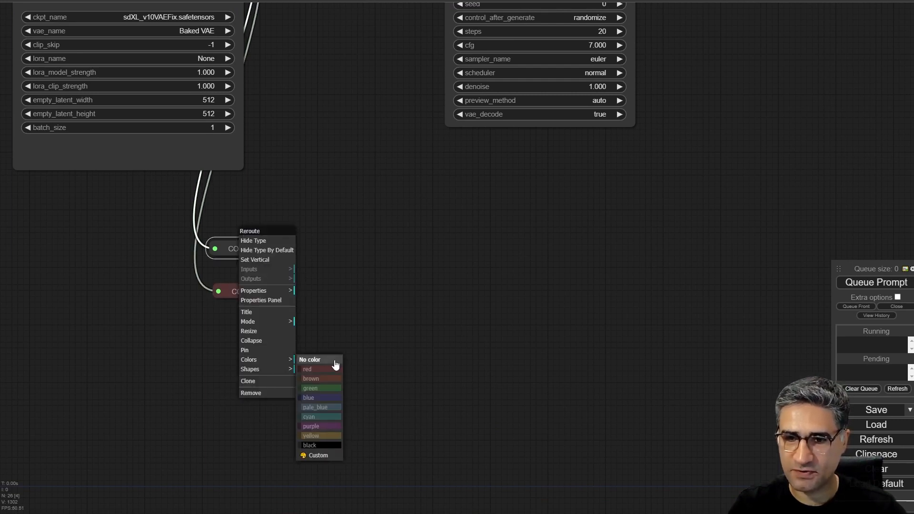
pyautogui.click(316, 392)
# - Connect the Efficient Loader's LATENT output to the KSampler's latent_image input and its VAE output to optional_vae
pyautogui.moveTo(307, 188); pyautogui.dragTo(283, 457)
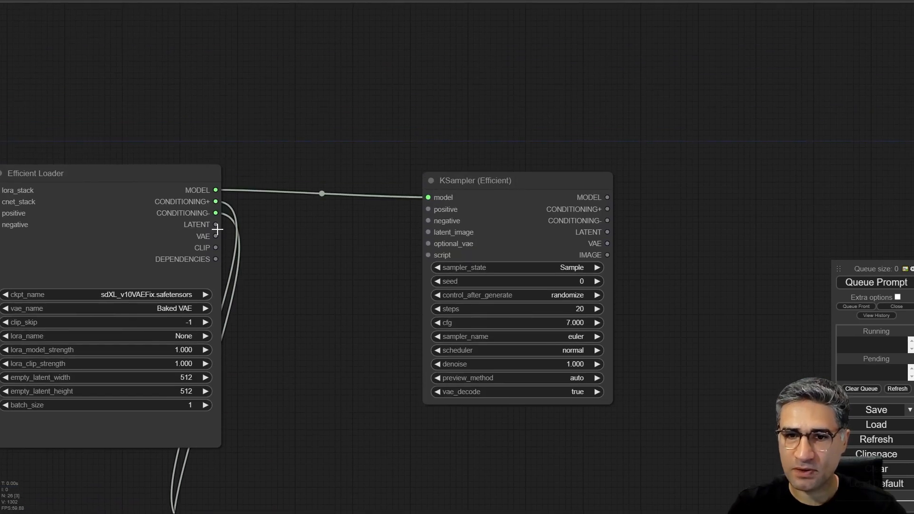
pyautogui.moveTo(216, 225); pyautogui.dragTo(430, 229)
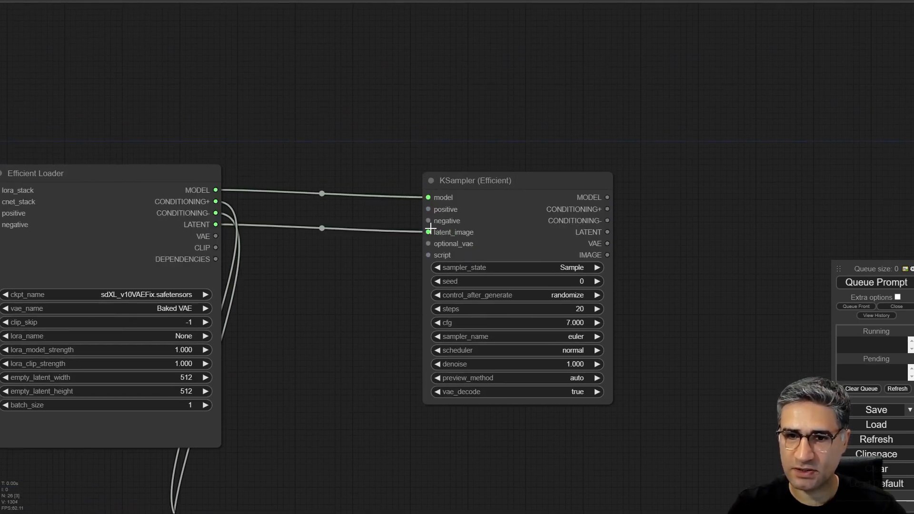
pyautogui.moveTo(220, 236); pyautogui.dragTo(428, 243)
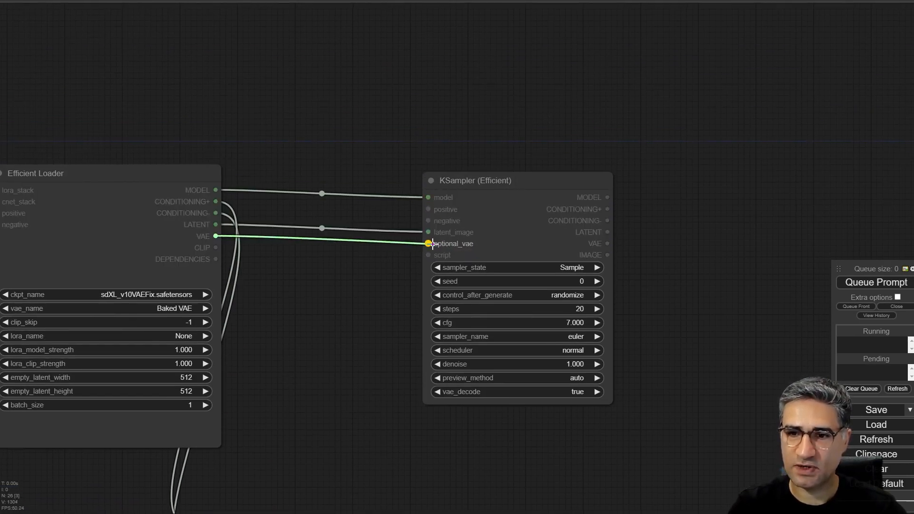
# - Set the Efficient Loader's empty_latent_width and empty_latent_height to 1024 each
pyautogui.moveTo(354, 381); pyautogui.dragTo(472, 310)
pyautogui.click(276, 305)
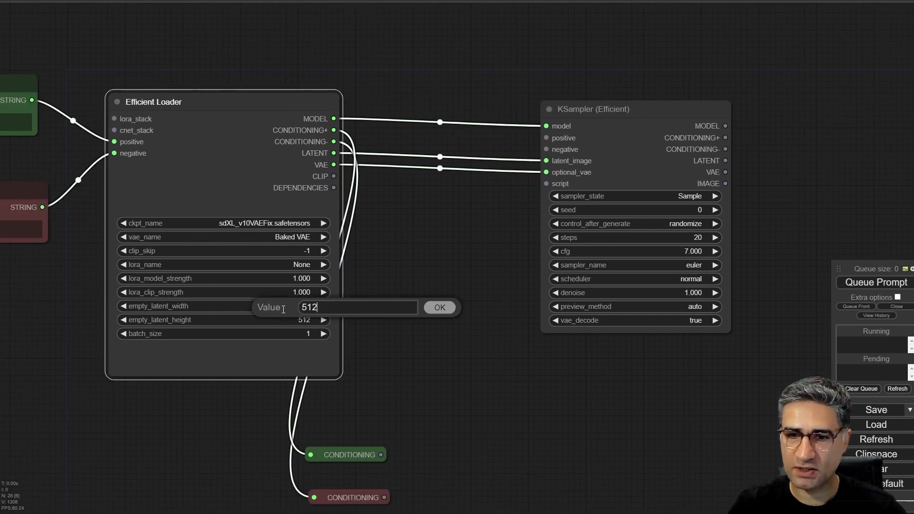
pyautogui.doubleClick(309, 307)
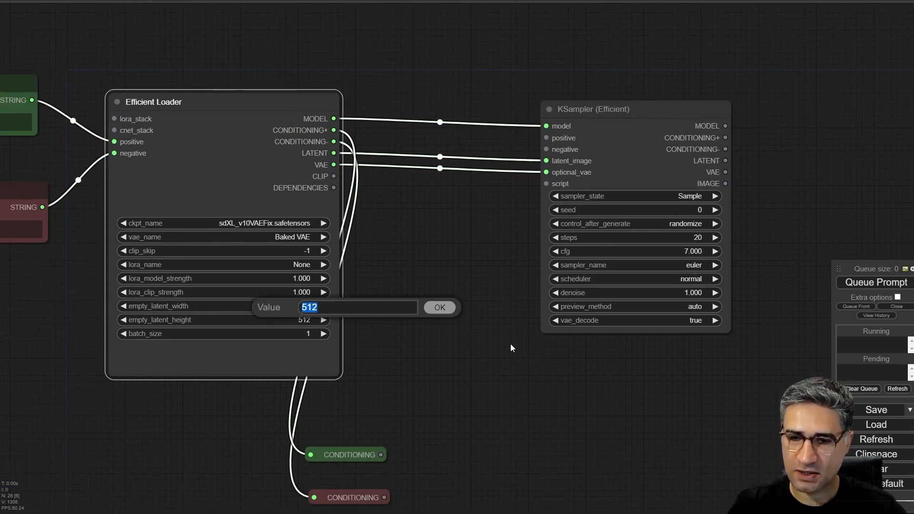
pyautogui.press('Return')
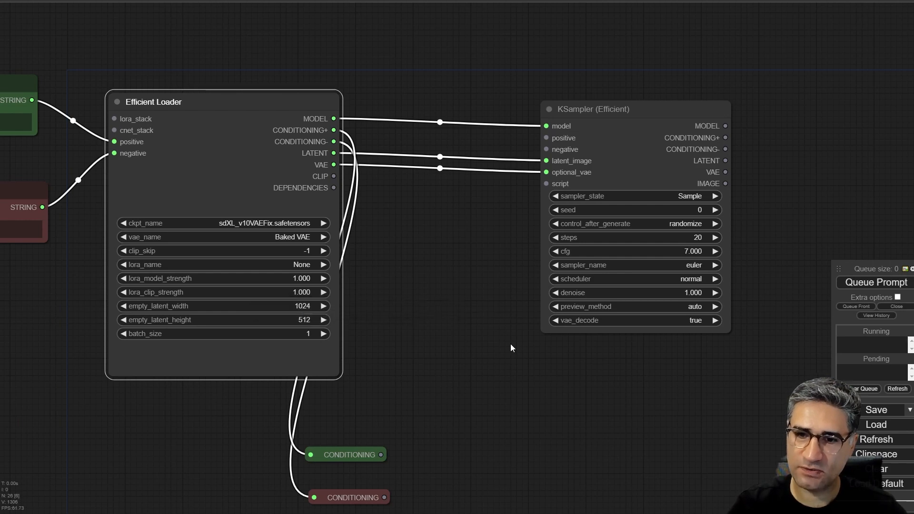
pyautogui.click(303, 318)
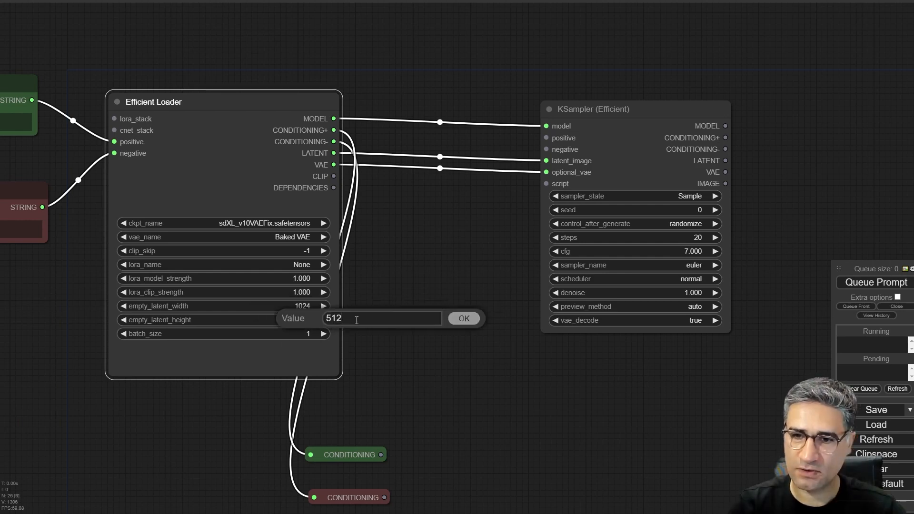
pyautogui.doubleClick(333, 318)
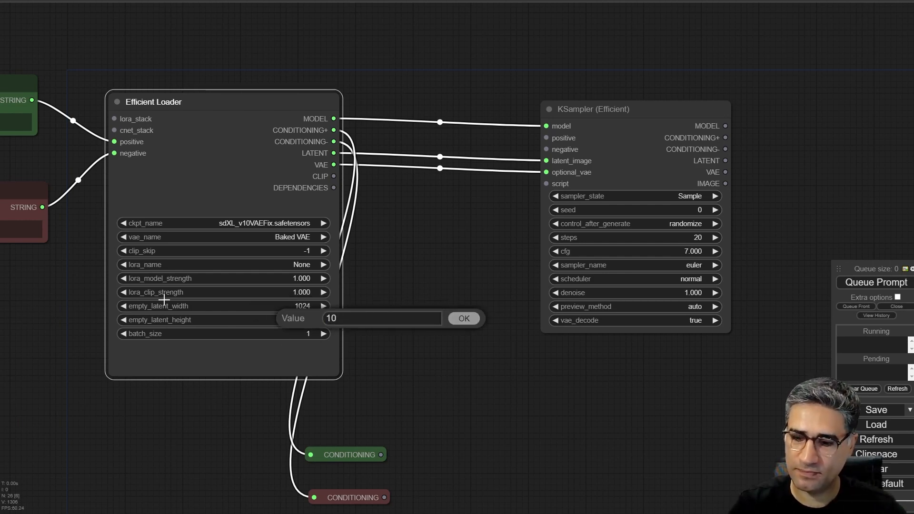
pyautogui.write('1024')
pyautogui.press('Return')
pyautogui.hscroll(5, 301, 244)
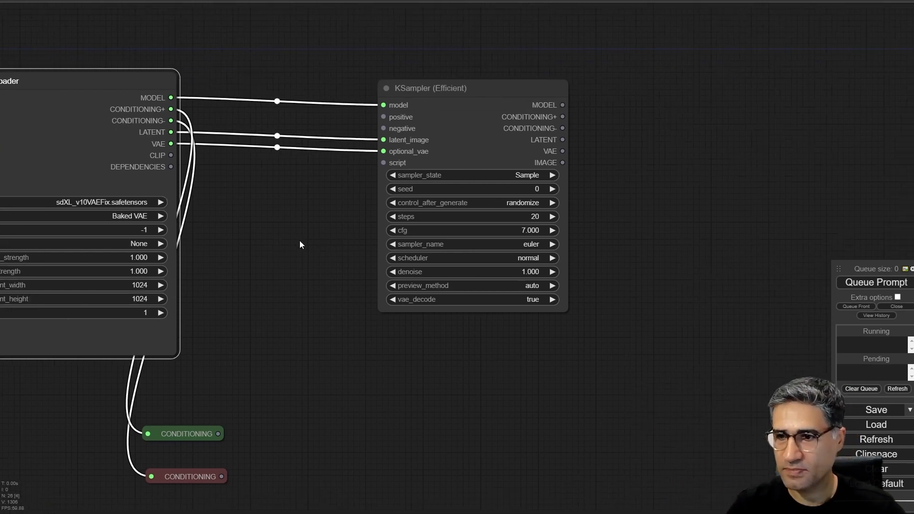
pyautogui.scroll(5, 558, 256)
pyautogui.moveTo(575, 247); pyautogui.dragTo(627, 253)
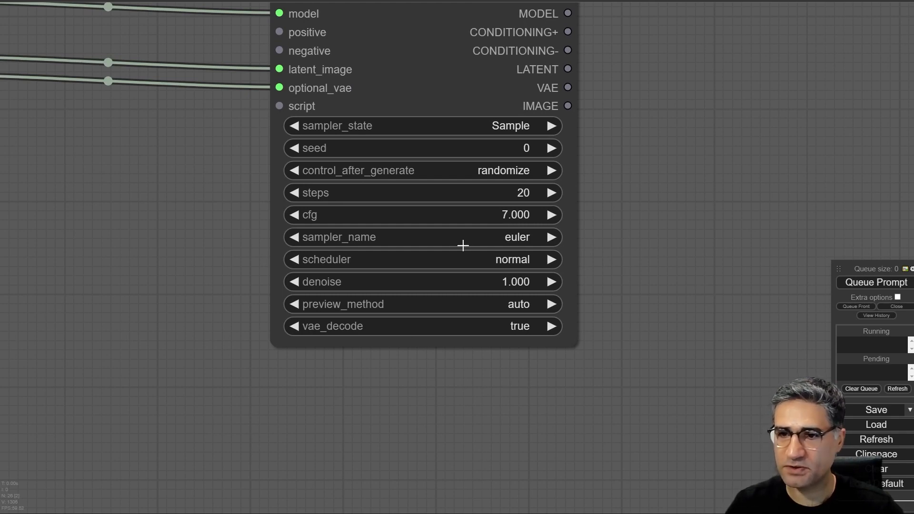
pyautogui.scroll(-5, 133, 245)
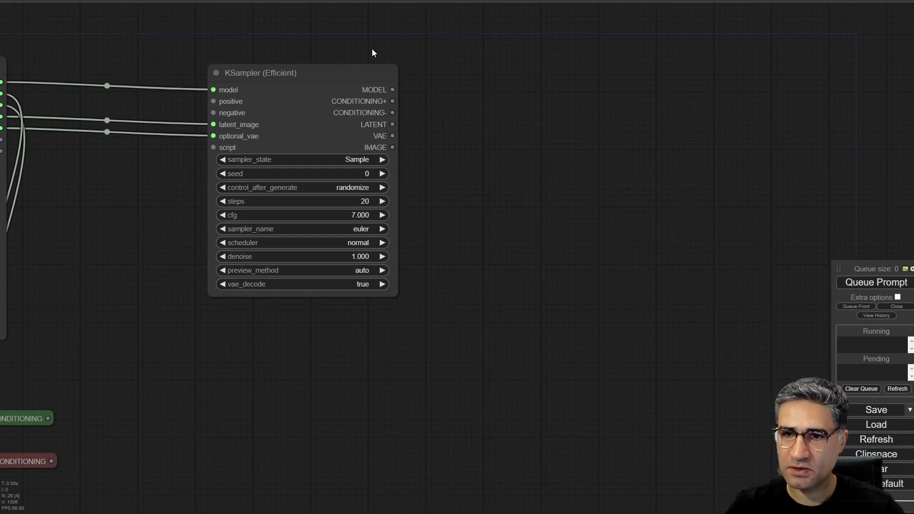
# - Add a Save Image node from the KSampler's IMAGE output and place it beside the sampler
pyautogui.moveTo(338, 74)
pyautogui.mouseDown()
pyautogui.moveTo(338, 60)
pyautogui.moveTo(330, 69)
pyautogui.moveTo(337, 67)
pyautogui.mouseUp()
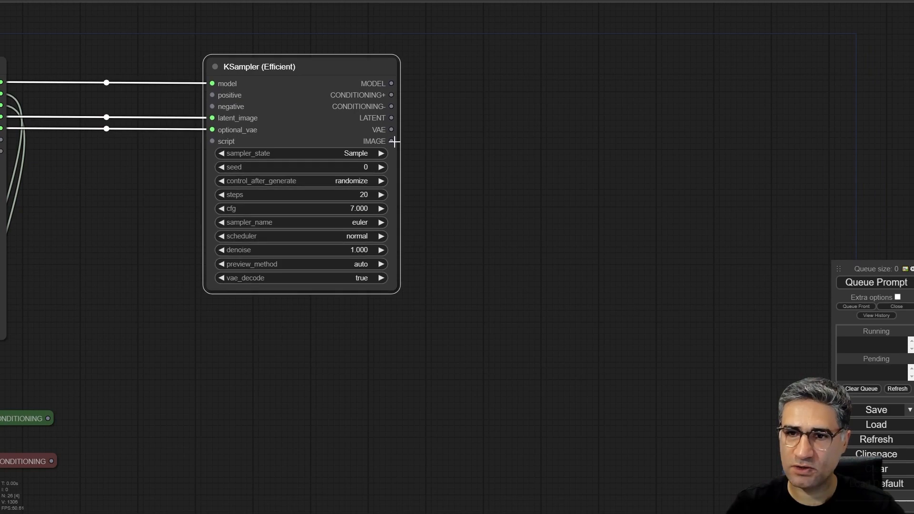
pyautogui.moveTo(395, 141); pyautogui.dragTo(423, 159)
pyautogui.click(439, 216)
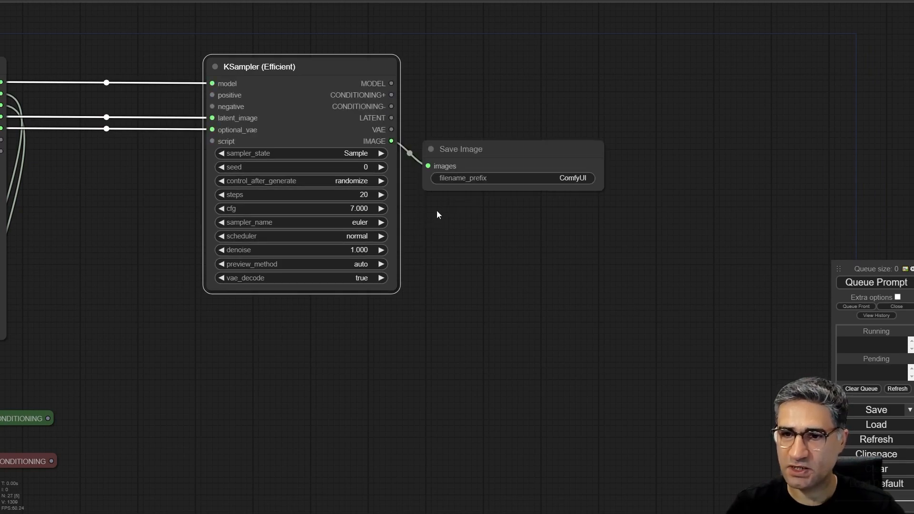
pyautogui.moveTo(497, 151); pyautogui.dragTo(483, 122)
pyautogui.scroll(5, 447, 145)
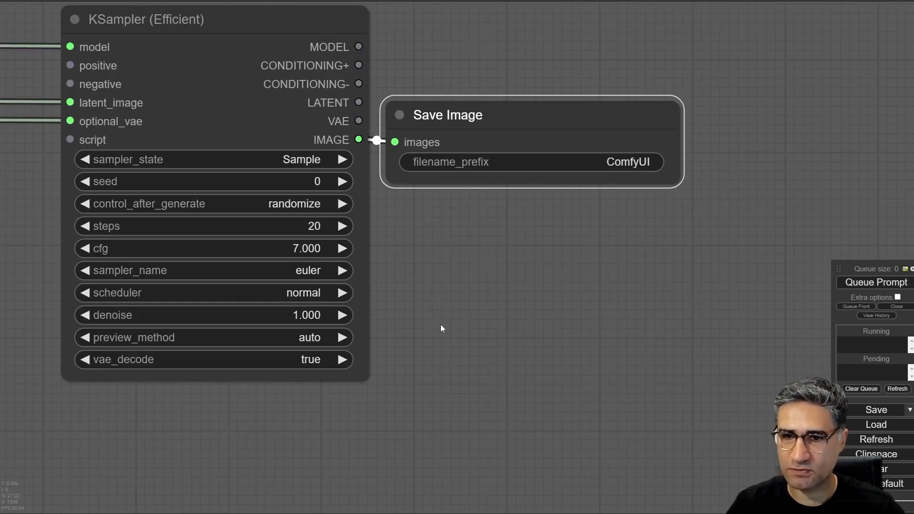
pyautogui.moveTo(441, 326); pyautogui.dragTo(624, 185)
pyautogui.scroll(-6, 542, 216)
pyautogui.moveTo(210, 330); pyautogui.dragTo(415, 230)
pyautogui.moveTo(455, 201); pyautogui.dragTo(364, 258)
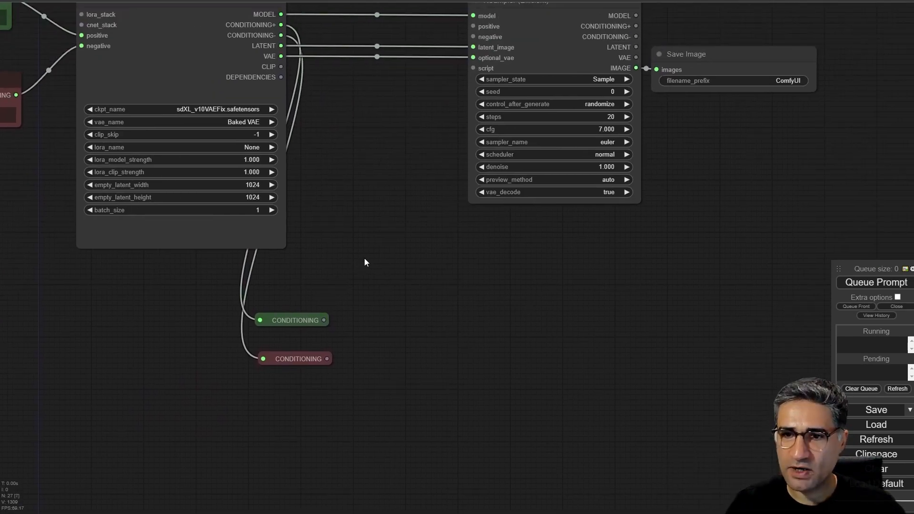
pyautogui.doubleClick(382, 292)
pyautogui.write('c')
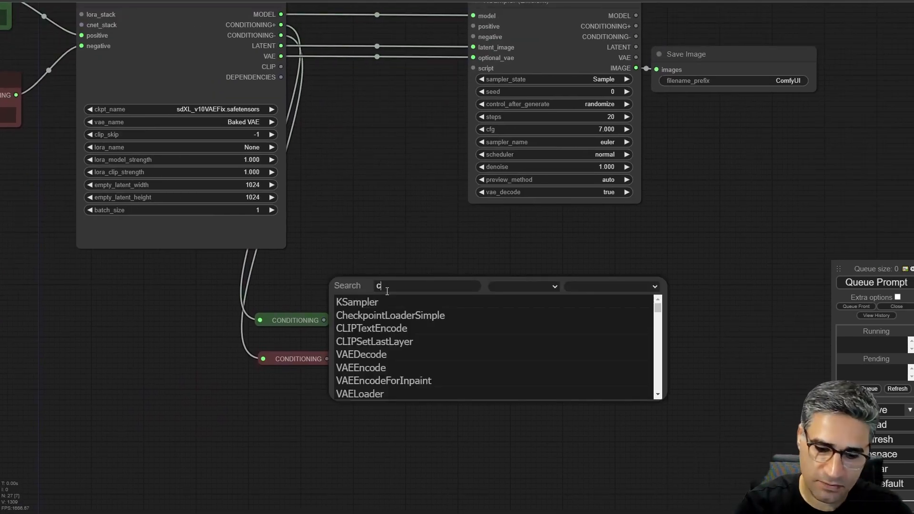
pyautogui.write('omt')
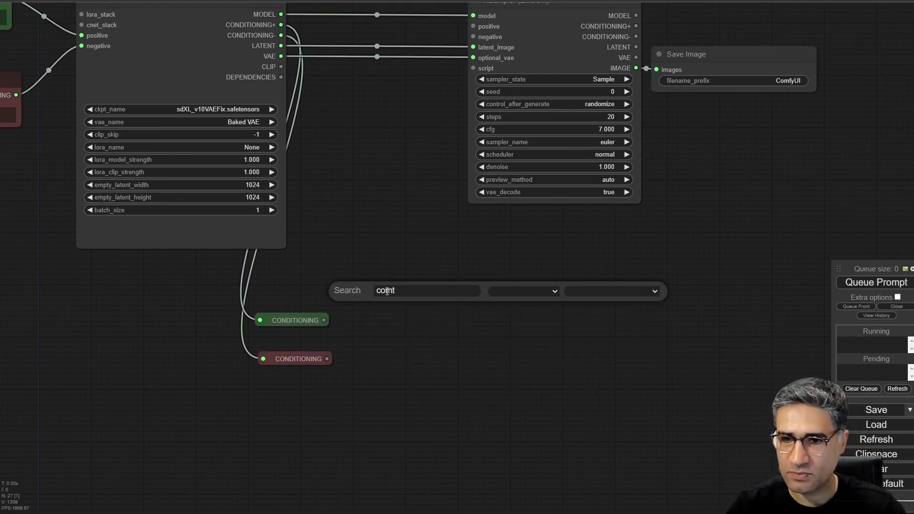
pyautogui.press('Escape')
pyautogui.hotkey('ctrl', 'a')
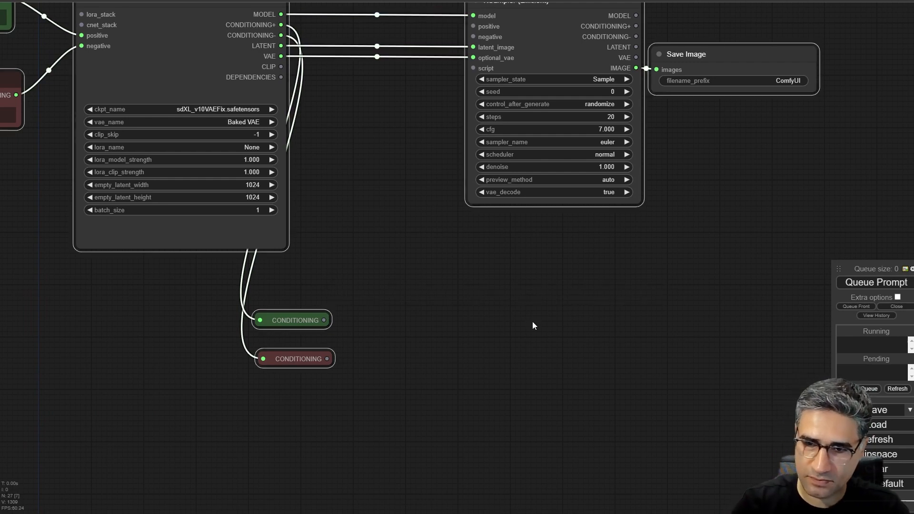
# - Add a ControlNetApplyAdvanced node next to the Reroutes, connecting the green one to positive and the red one to negative
pyautogui.doubleClick(532, 321)
pyautogui.write('cont')
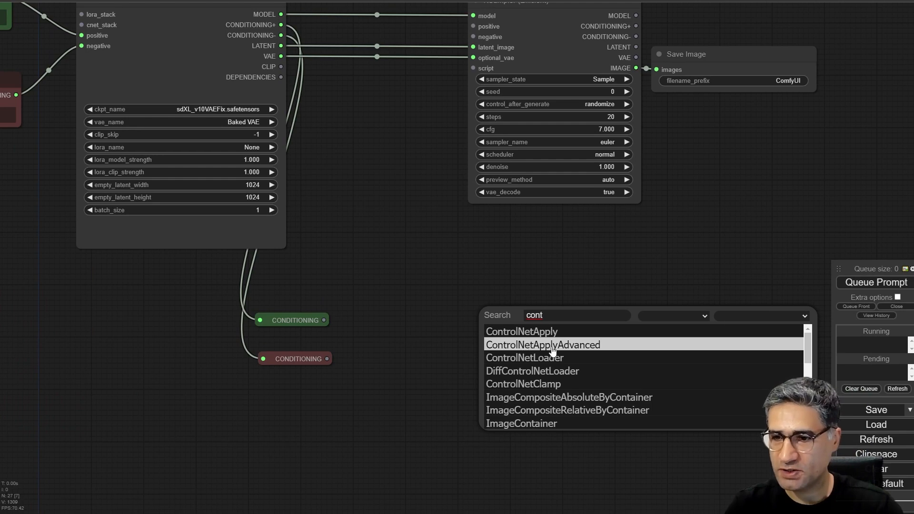
pyautogui.click(552, 347)
pyautogui.moveTo(419, 288); pyautogui.dragTo(412, 188)
pyautogui.moveTo(541, 210); pyautogui.dragTo(417, 203)
pyautogui.moveTo(317, 221); pyautogui.dragTo(375, 223)
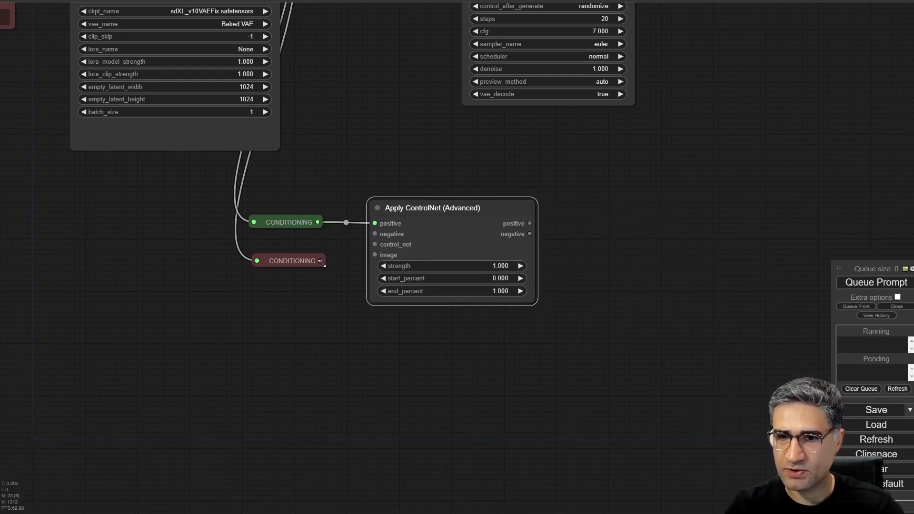
pyautogui.moveTo(322, 261); pyautogui.dragTo(375, 234)
# - Duplicate the green and red Reroute nodes and feed them from Apply ControlNet's positive and negative outputs
pyautogui.moveTo(518, 188); pyautogui.dragTo(401, 224)
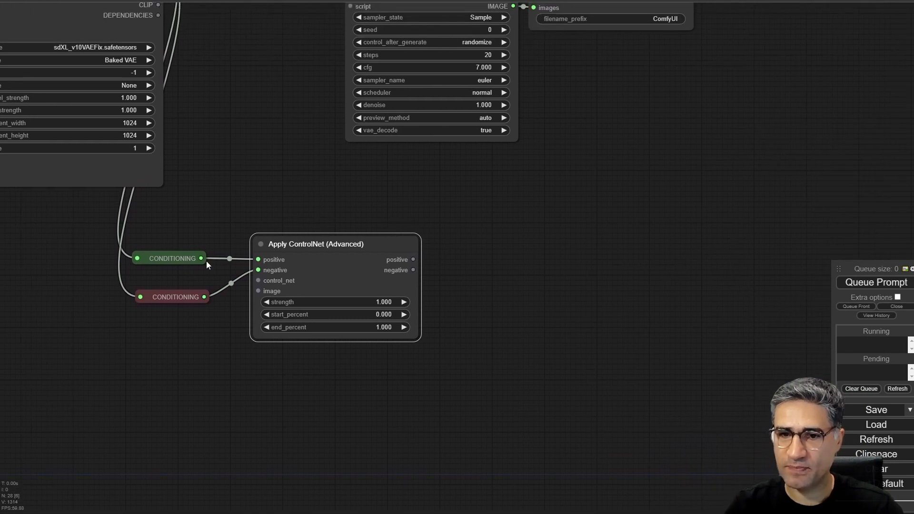
pyautogui.moveTo(168, 253)
pyautogui.mouseDown()
pyautogui.moveTo(428, 232)
pyautogui.moveTo(486, 243)
pyautogui.mouseUp()
pyautogui.moveTo(190, 294); pyautogui.dragTo(482, 268)
pyautogui.moveTo(405, 257); pyautogui.dragTo(457, 248)
pyautogui.moveTo(386, 275); pyautogui.dragTo(449, 270)
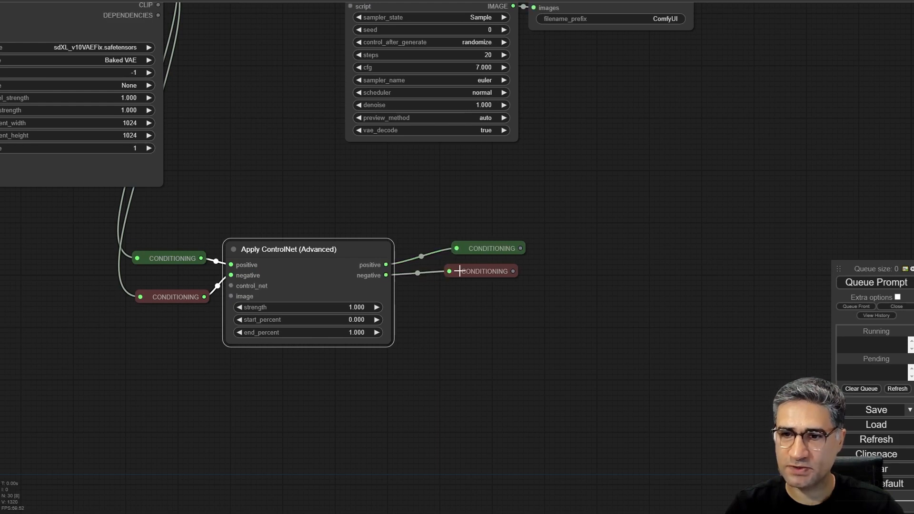
# - Place the duplicated Reroutes before the KSampler and connect green to its positive input and red to its negative input
pyautogui.moveTo(491, 248); pyautogui.dragTo(335, 80)
pyautogui.moveTo(443, 193); pyautogui.dragTo(425, 74)
pyautogui.moveTo(562, 379); pyautogui.dragTo(424, 84)
pyautogui.moveTo(600, 343); pyautogui.dragTo(498, 329)
# - Tidy the layout, spacing the Apply ControlNet node below the loader and sampler and separating each green and red Reroute pair
pyautogui.moveTo(333, 350); pyautogui.dragTo(294, 327)
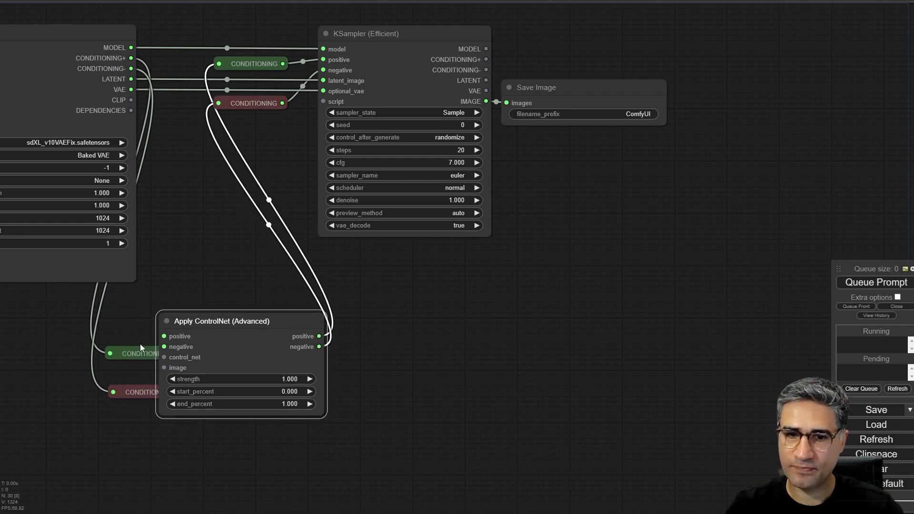
pyautogui.moveTo(119, 444); pyautogui.dragTo(122, 434)
pyautogui.moveTo(138, 353); pyautogui.dragTo(82, 325)
pyautogui.moveTo(233, 293); pyautogui.dragTo(284, 310)
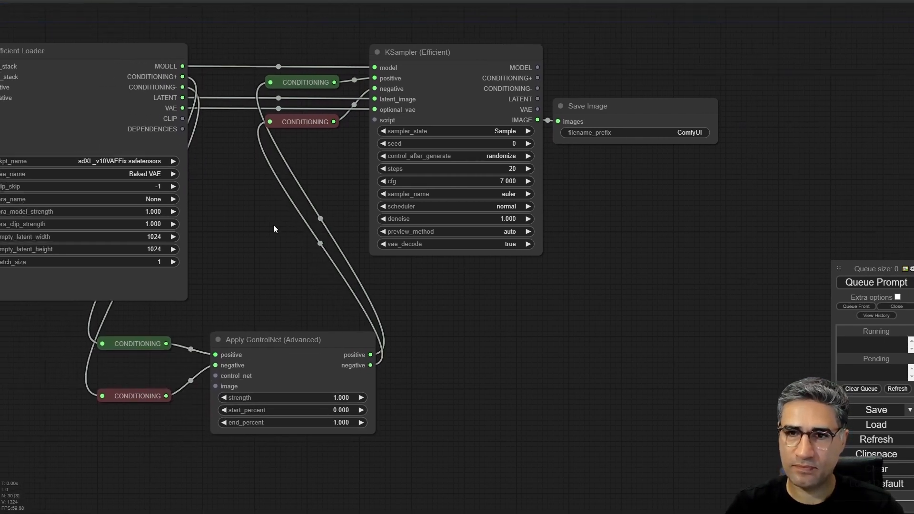
pyautogui.moveTo(274, 224); pyautogui.dragTo(296, 261)
pyautogui.moveTo(332, 116); pyautogui.dragTo(332, 109)
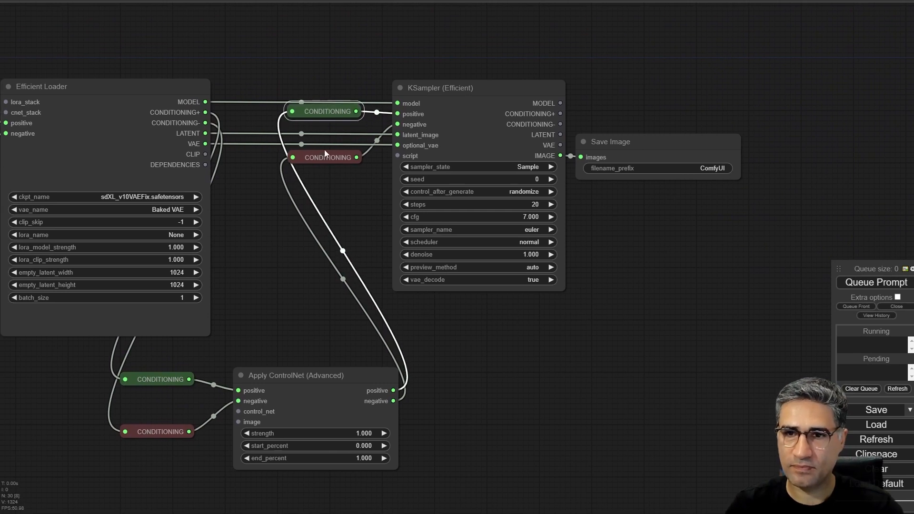
pyautogui.moveTo(325, 157); pyautogui.dragTo(325, 155)
pyautogui.click(334, 187)
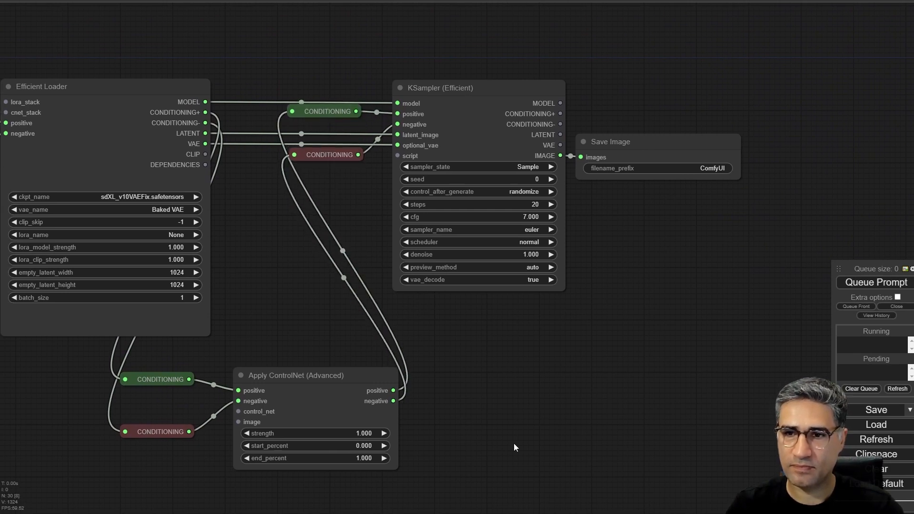
pyautogui.moveTo(514, 444); pyautogui.dragTo(594, 295)
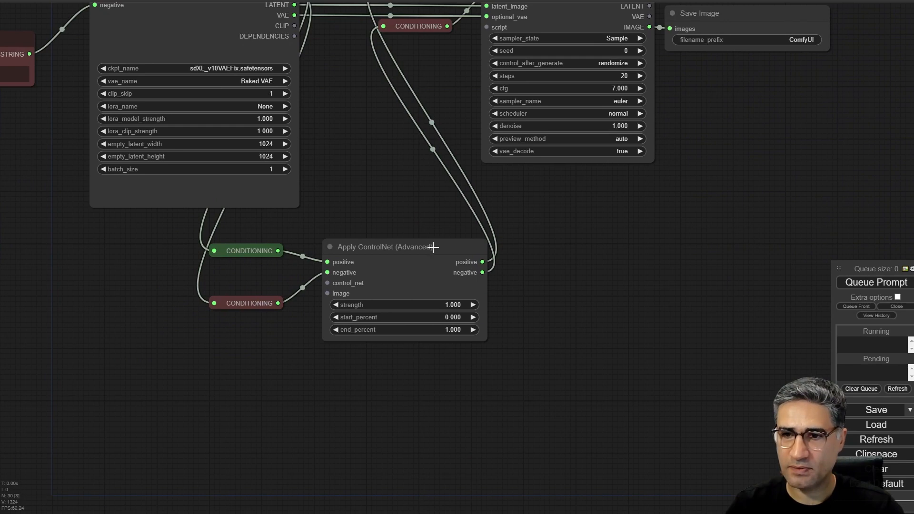
pyautogui.moveTo(433, 246); pyautogui.dragTo(418, 250)
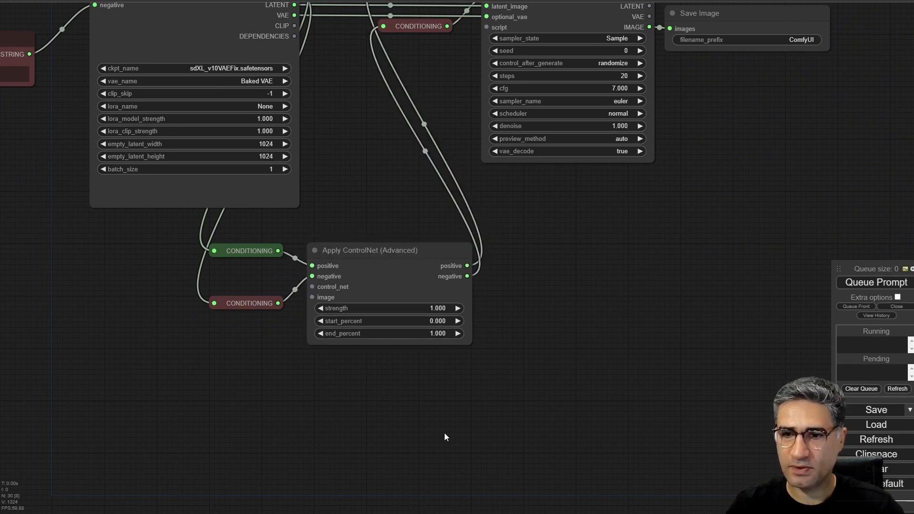
# - Add a ControlNetLoader node from Apply ControlNet's control_net input and place it below the red Reroute
pyautogui.moveTo(444, 433); pyautogui.dragTo(532, 363)
pyautogui.scroll(5, 407, 269)
pyautogui.moveTo(344, 305); pyautogui.dragTo(383, 312)
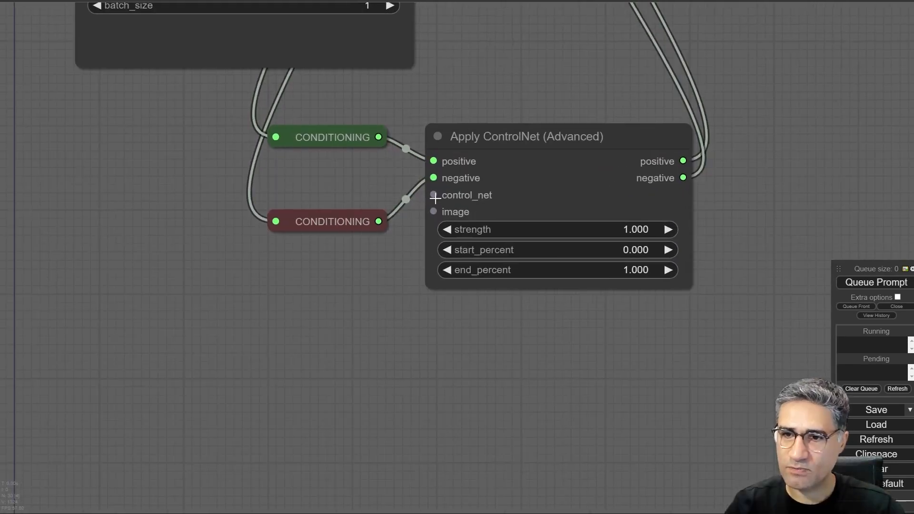
pyautogui.moveTo(433, 195); pyautogui.dragTo(433, 195)
pyautogui.moveTo(398, 239); pyautogui.dragTo(330, 273)
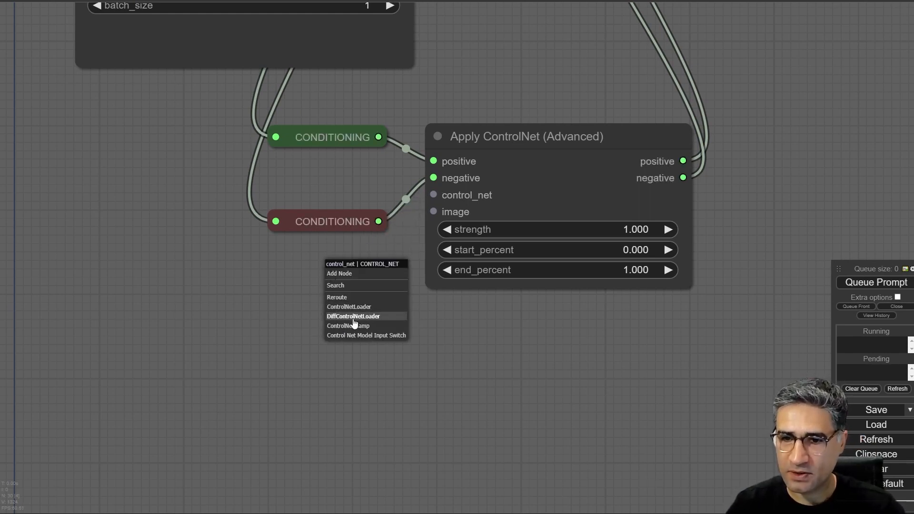
pyautogui.click(336, 307)
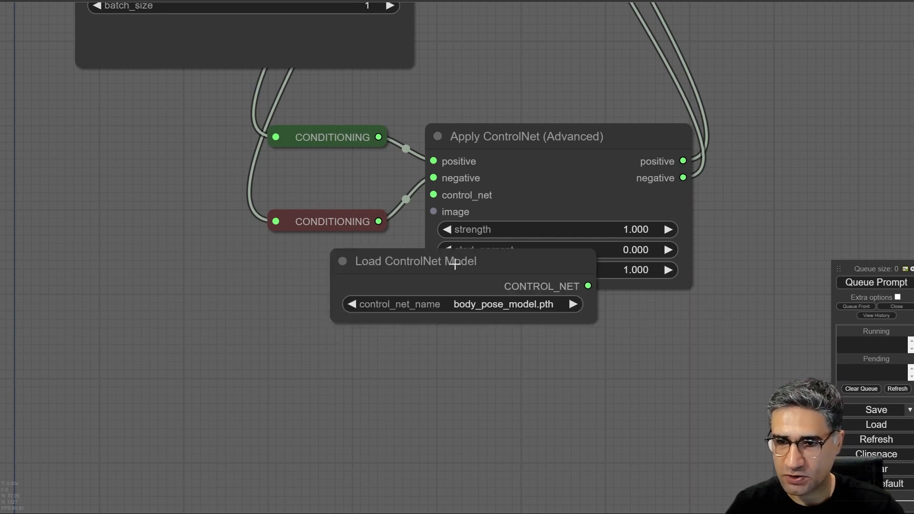
pyautogui.moveTo(466, 268); pyautogui.dragTo(251, 264)
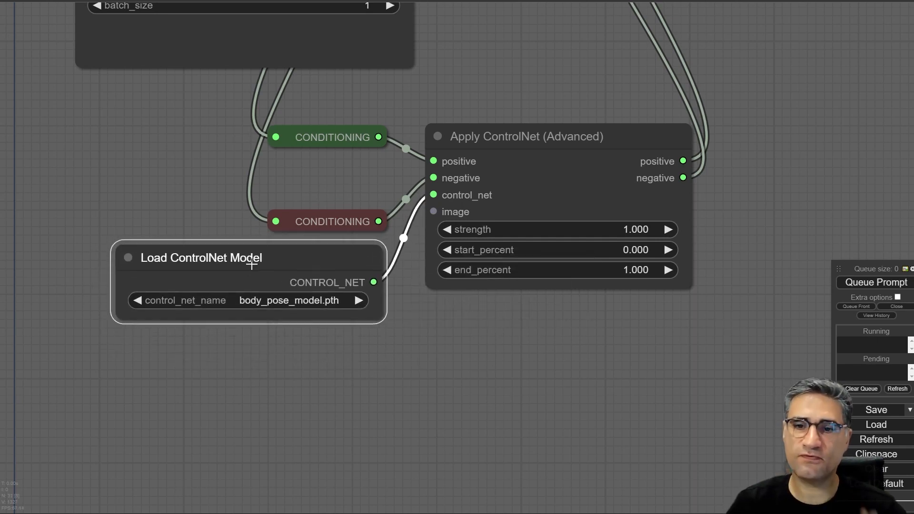
# - Set the Load ControlNet Model node's control_net_name to diffusion_pytorch_model.safetensors
pyautogui.click(289, 300)
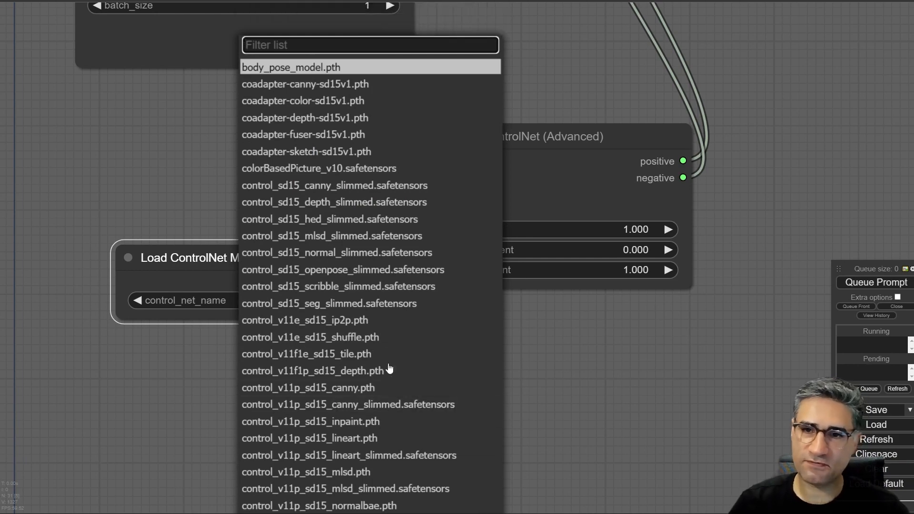
pyautogui.scroll(-5, 364, 398)
pyautogui.scroll(-8, 343, 360)
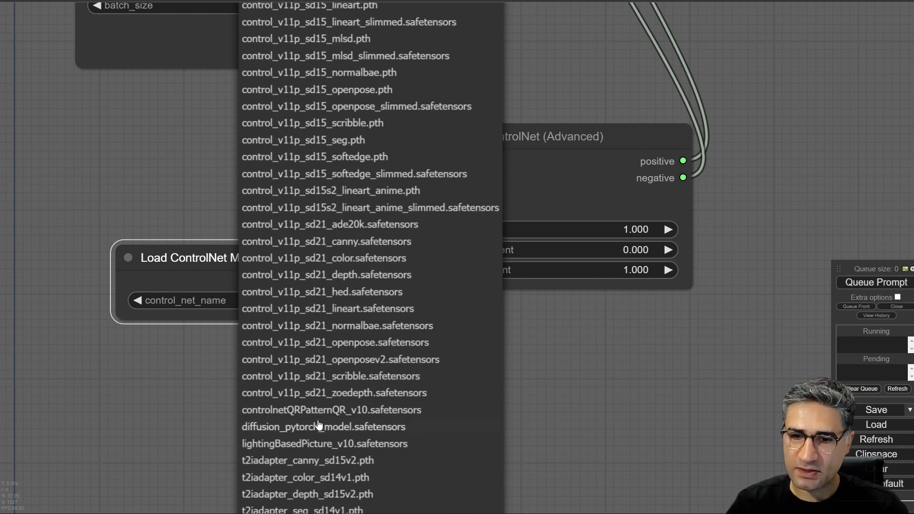
pyautogui.click(255, 425)
# - Add a Load Image node below and to the left of the Load ControlNet Model node
pyautogui.moveTo(472, 339); pyautogui.dragTo(546, 331)
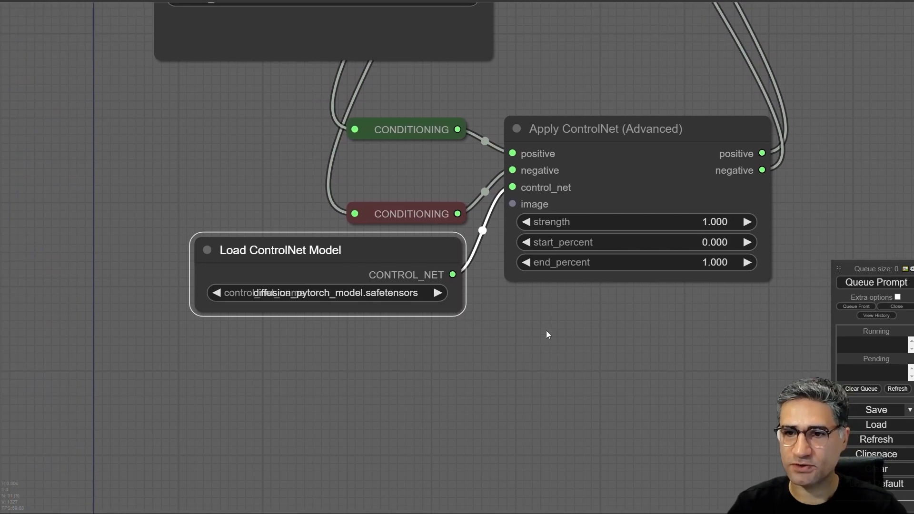
pyautogui.scroll(-5, 546, 330)
pyautogui.moveTo(294, 386); pyautogui.dragTo(329, 299)
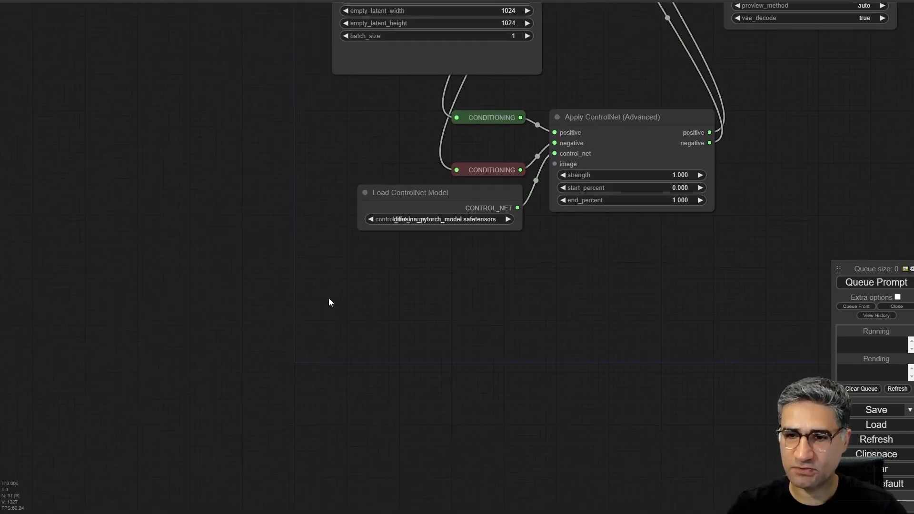
pyautogui.doubleClick(228, 286)
pyautogui.write('im')
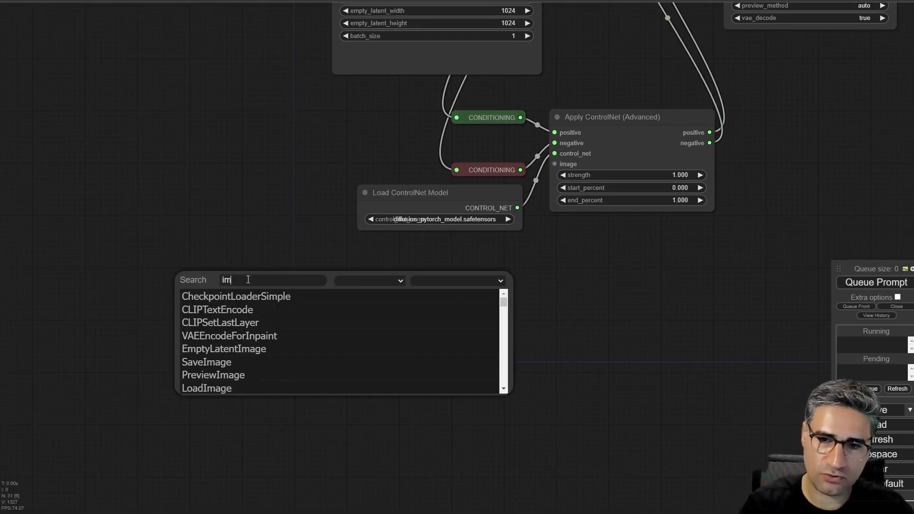
pyautogui.click(233, 349)
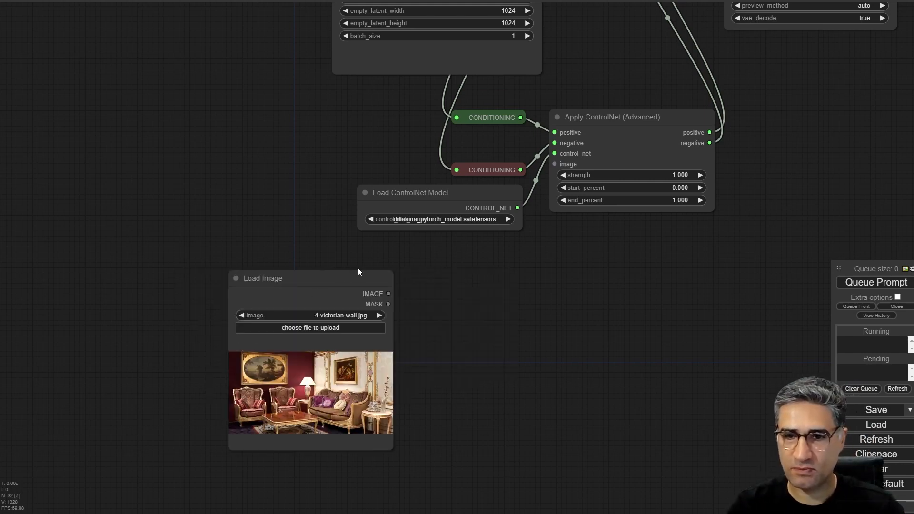
pyautogui.moveTo(328, 287); pyautogui.dragTo(305, 262)
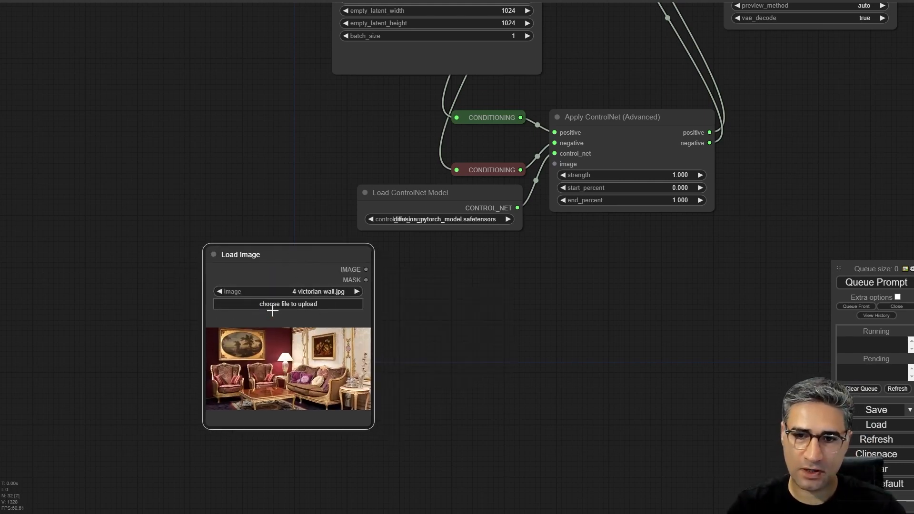
# - Upload small.jpg into the Load Image node and open the image at full size
pyautogui.click(288, 303)
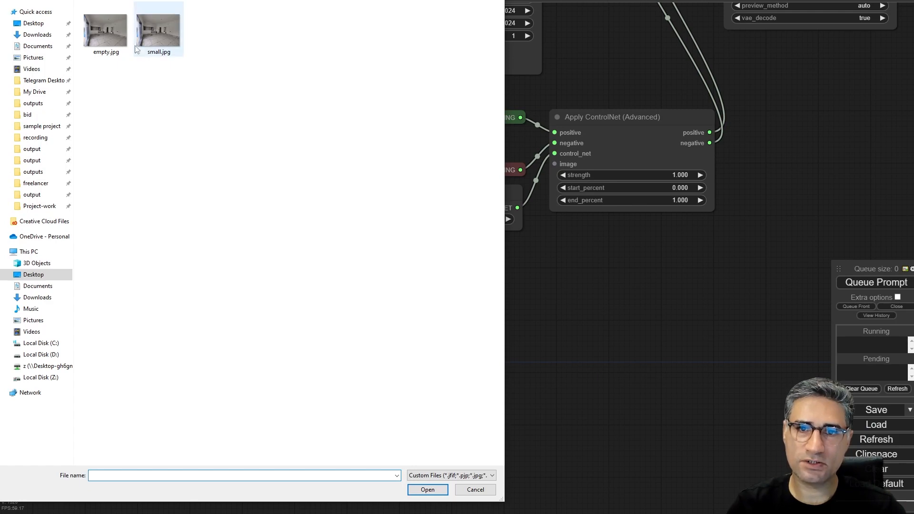
pyautogui.doubleClick(167, 33)
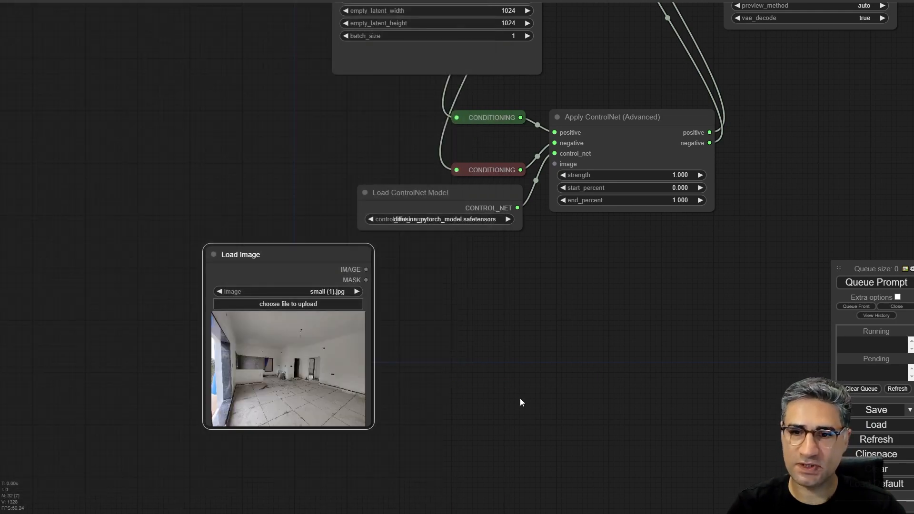
pyautogui.moveTo(437, 324); pyautogui.dragTo(328, 293)
pyautogui.rightClick(220, 302)
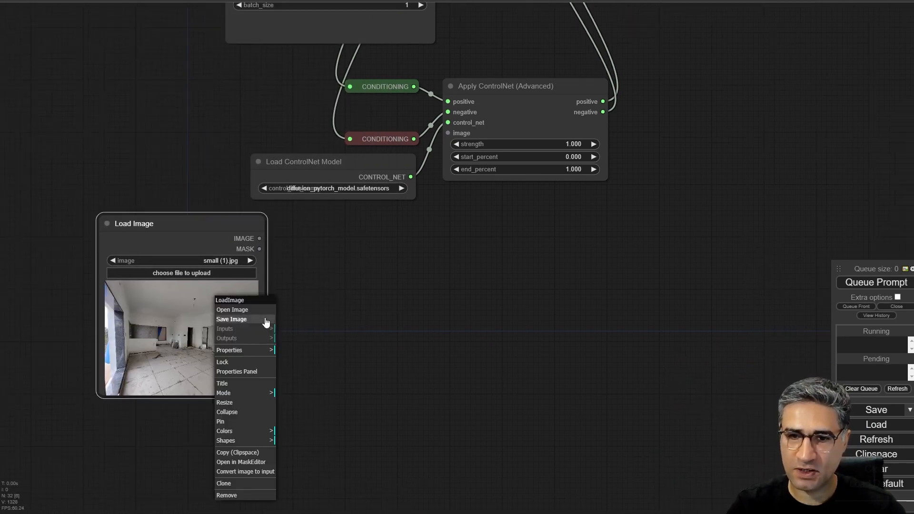
pyautogui.click(236, 309)
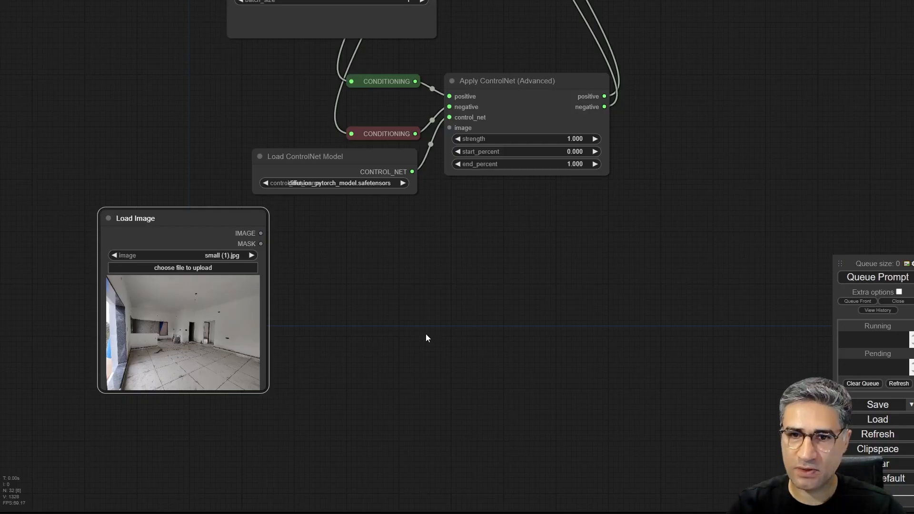
# - Add an ImageScaleBy node beside Load Image and connect Load Image's IMAGE output to its image input
pyautogui.scroll(5, 426, 337)
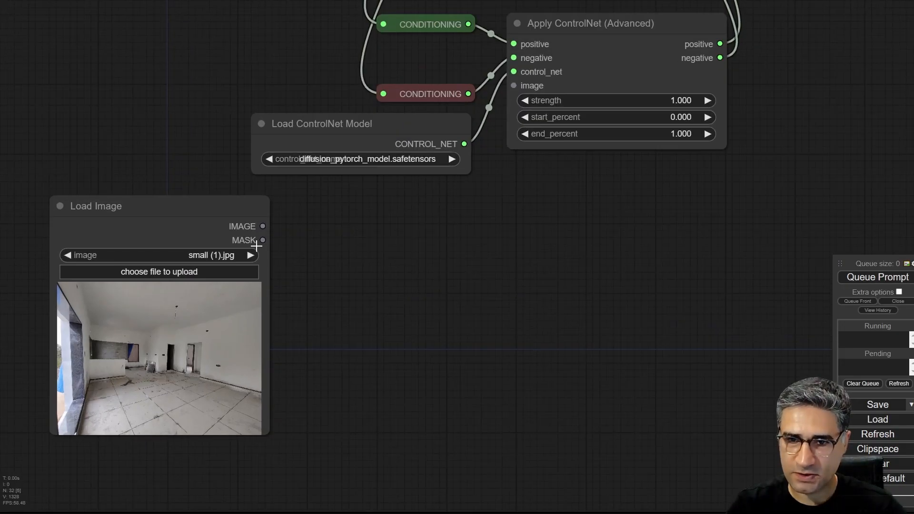
pyautogui.doubleClick(363, 245)
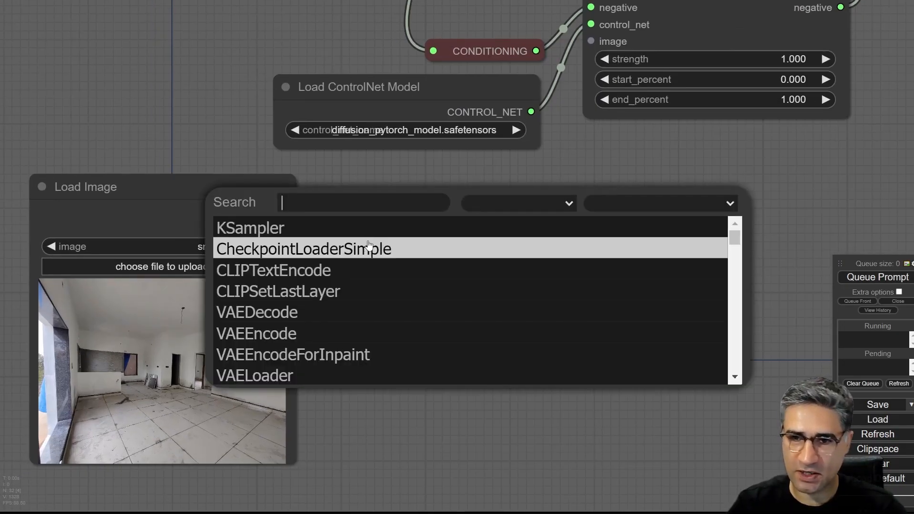
pyautogui.write('sca')
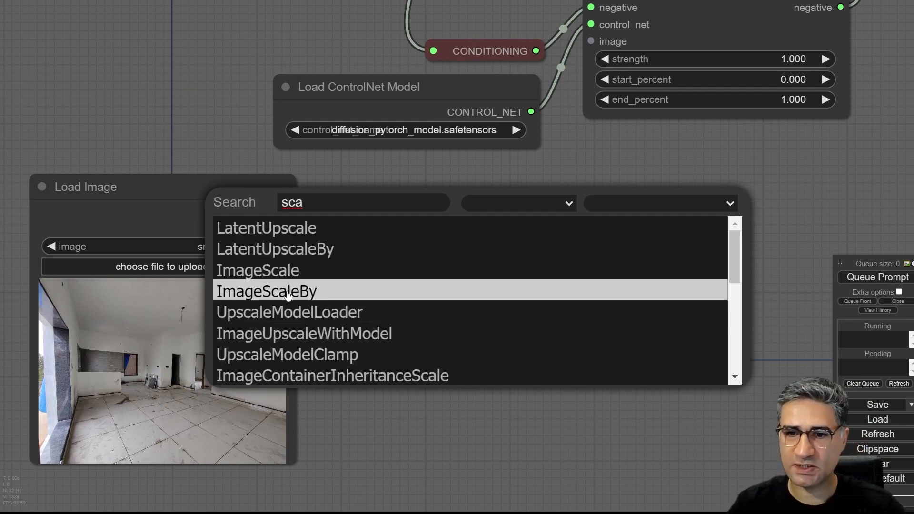
pyautogui.click(288, 293)
pyautogui.moveTo(287, 211); pyautogui.dragTo(370, 252)
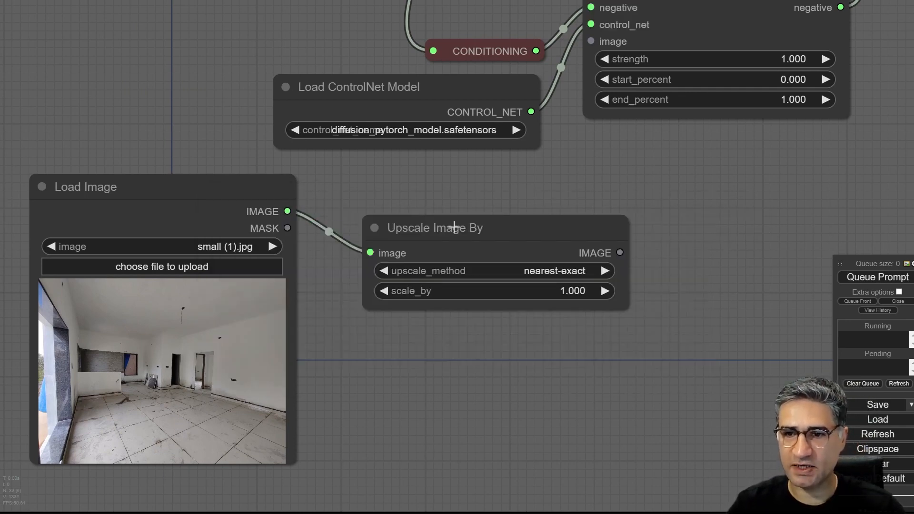
# - Move the Upscale Image By node closer to Load Image and set scale_by to 0.7
pyautogui.moveTo(461, 229); pyautogui.dragTo(425, 203)
pyautogui.click(522, 269)
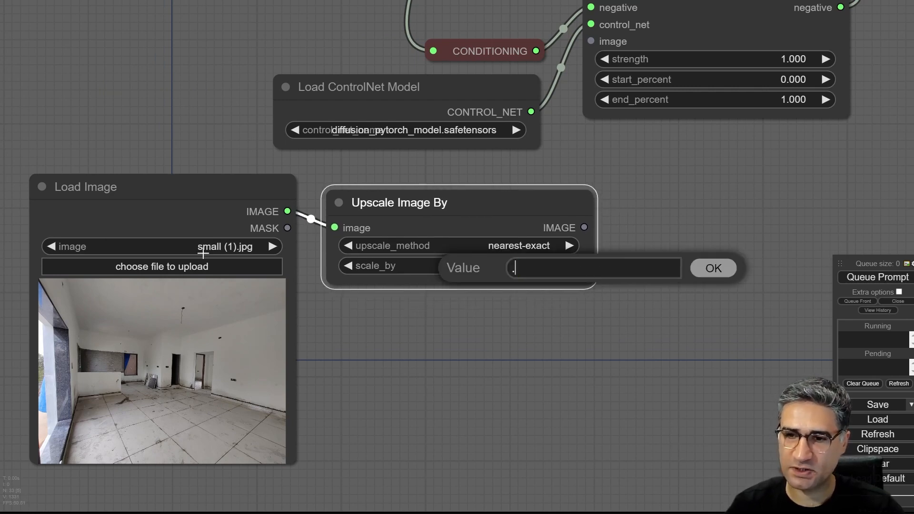
pyautogui.press('Return')
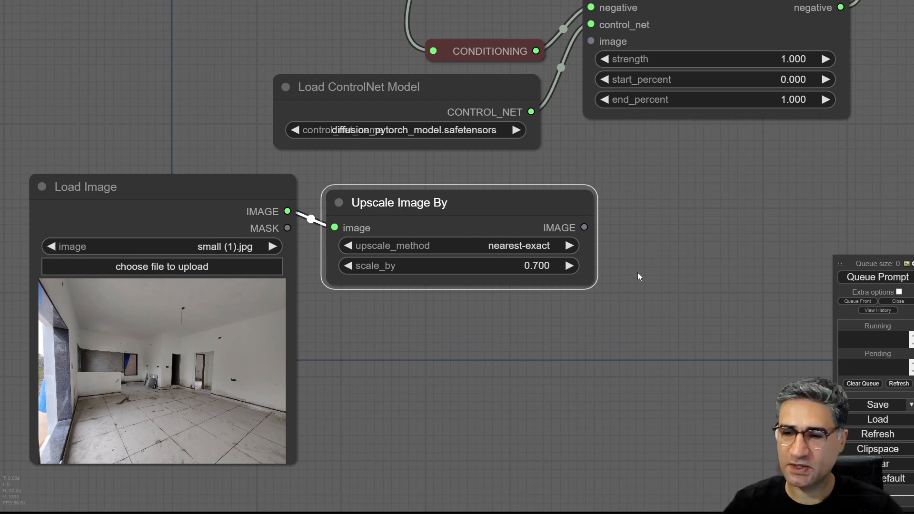
# - Align the Upscale Image By node with Load Image and shift both nodes together farther left of the ControlNet nodes
pyautogui.moveTo(583, 346); pyautogui.dragTo(373, 337)
pyautogui.scroll(-4, 416, 332)
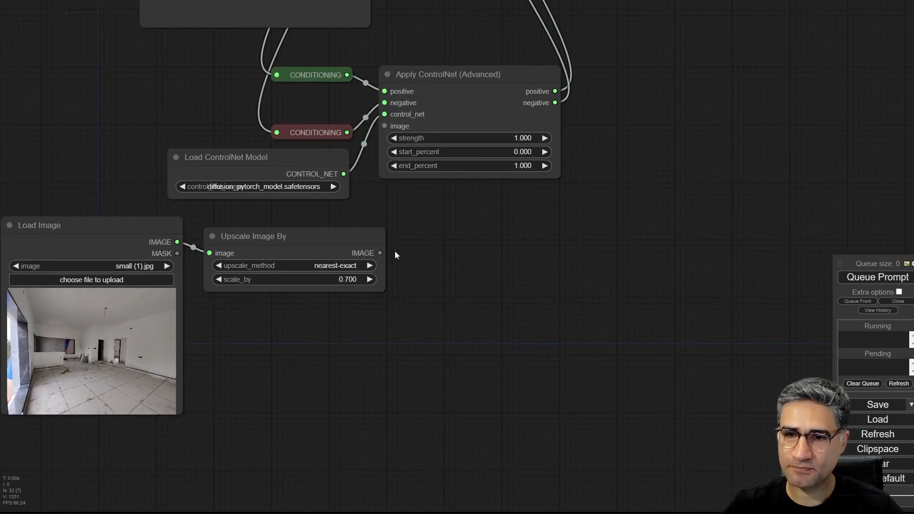
pyautogui.moveTo(398, 262); pyautogui.dragTo(359, 252)
pyautogui.moveTo(247, 224); pyautogui.dragTo(242, 218)
pyautogui.moveTo(177, 326); pyautogui.dragTo(426, 337)
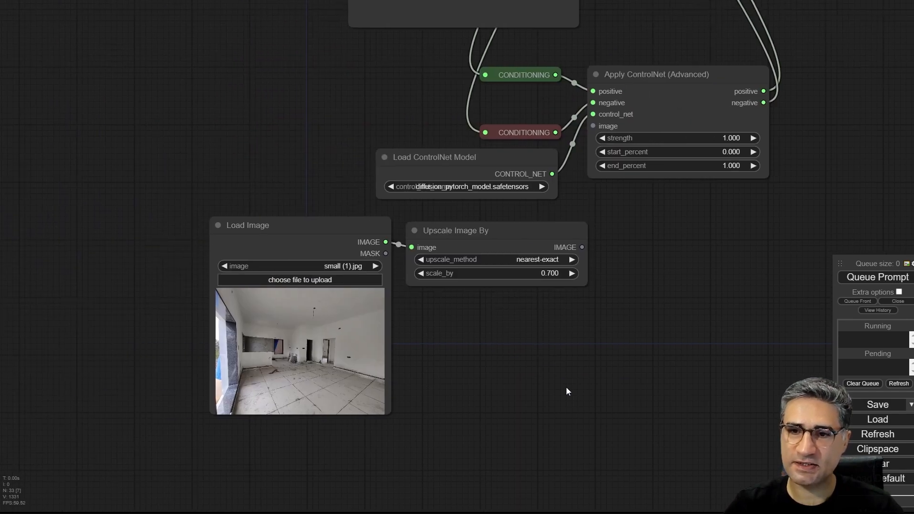
pyautogui.moveTo(532, 432); pyautogui.dragTo(202, 219)
pyautogui.moveTo(411, 232); pyautogui.dragTo(244, 231)
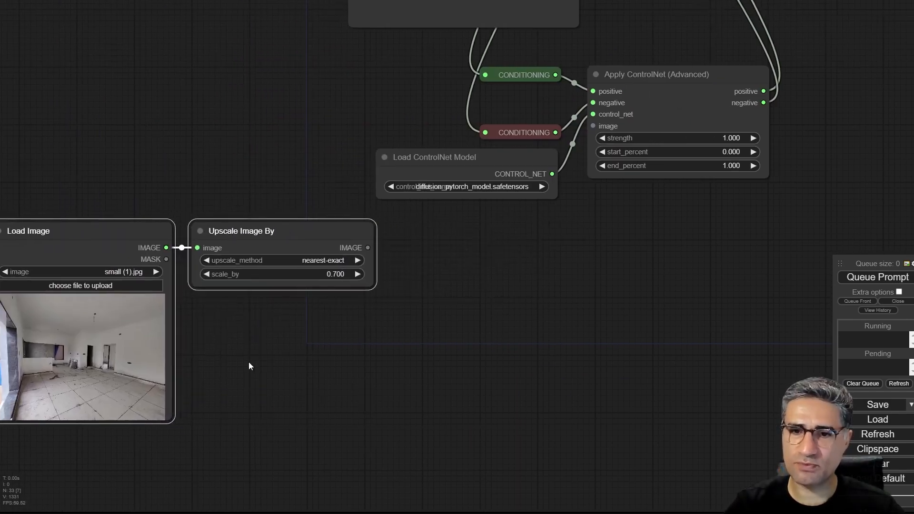
pyautogui.click(237, 358)
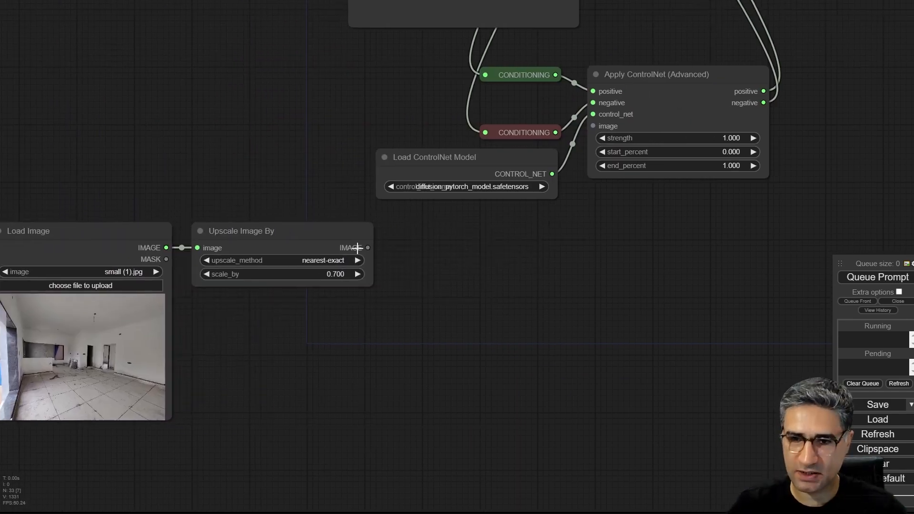
# - Add a Canny node below and to the right of the Upscale Image By node
pyautogui.rightClick(434, 286)
pyautogui.doubleClick(387, 304)
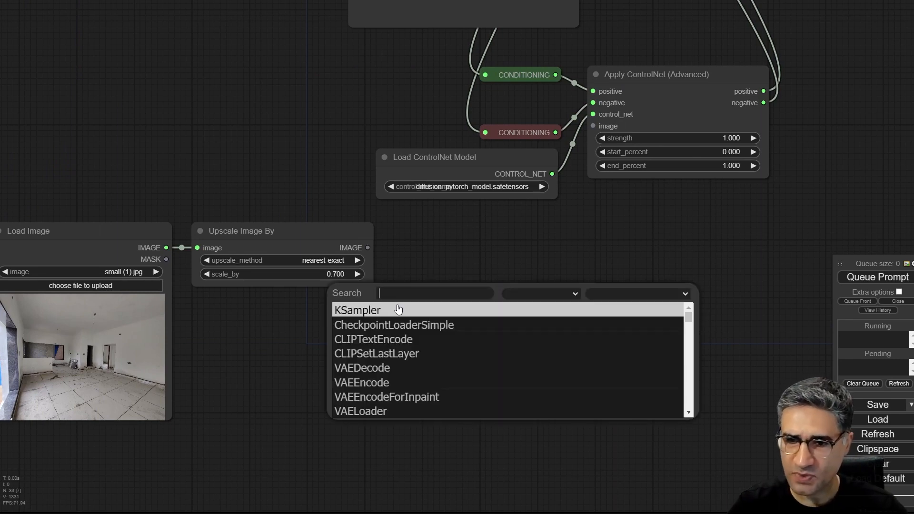
pyautogui.write('can')
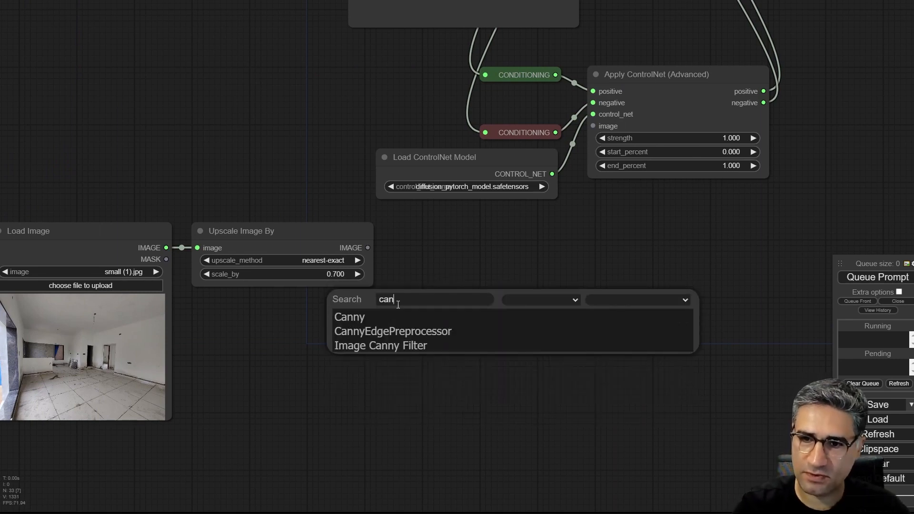
pyautogui.moveTo(461, 294); pyautogui.dragTo(464, 330)
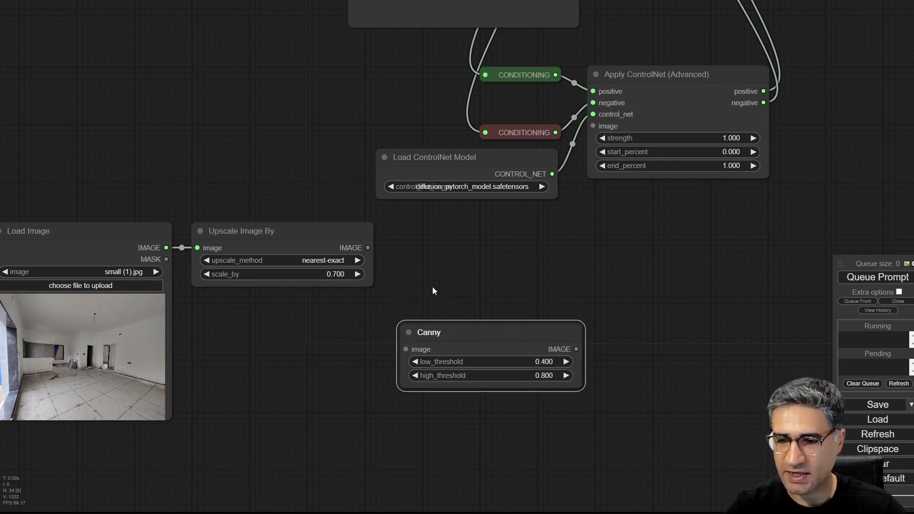
# - Add a CannyEdgePreprocessor node from the edge_line preprocessors and place it above the Canny node
pyautogui.moveTo(433, 290); pyautogui.dragTo(326, 275)
pyautogui.click(342, 261)
pyautogui.rightClick(346, 244)
pyautogui.click(360, 246)
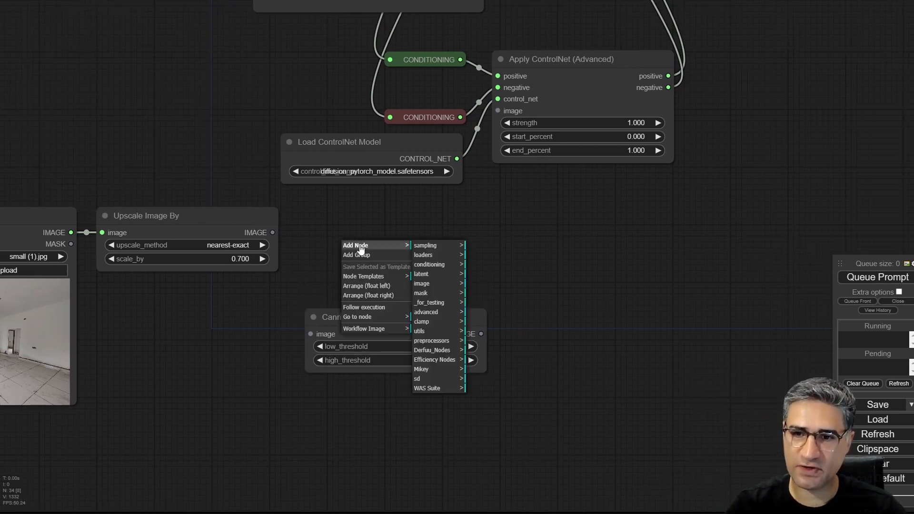
pyautogui.click(432, 340)
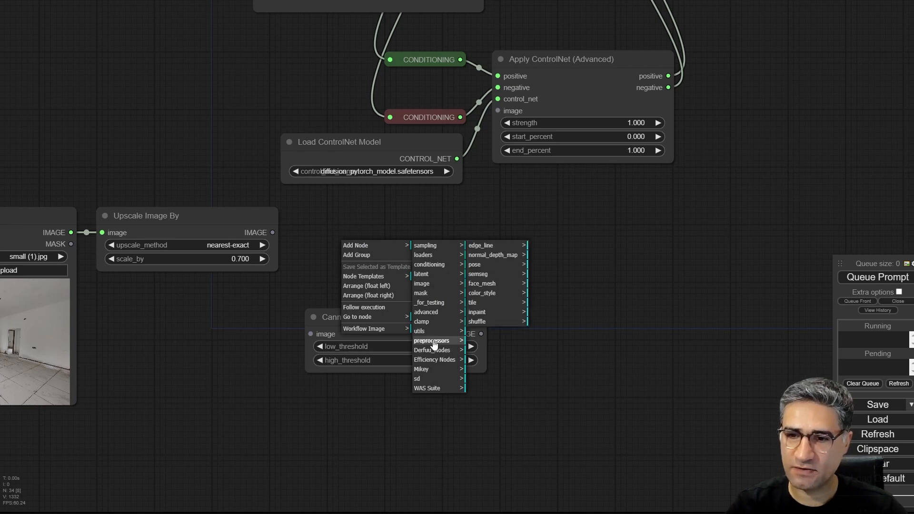
pyautogui.click(495, 247)
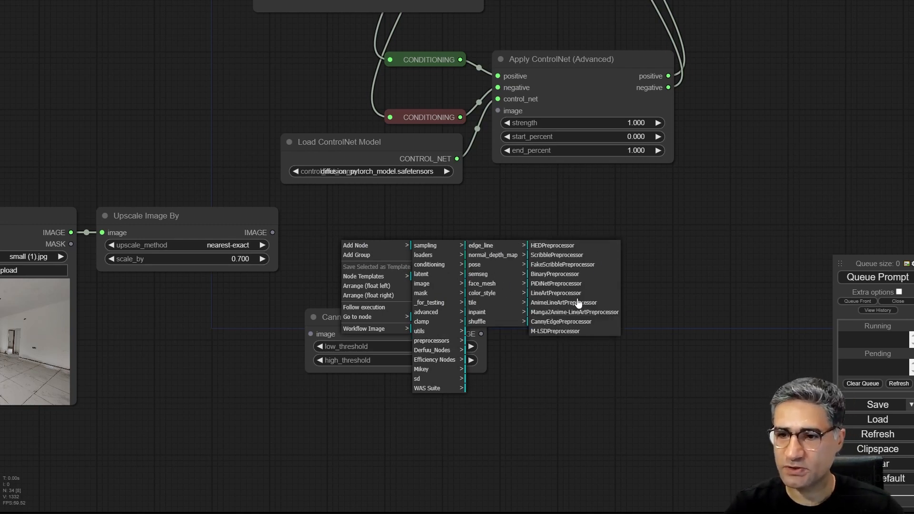
pyautogui.click(556, 322)
pyautogui.moveTo(438, 231); pyautogui.dragTo(398, 222)
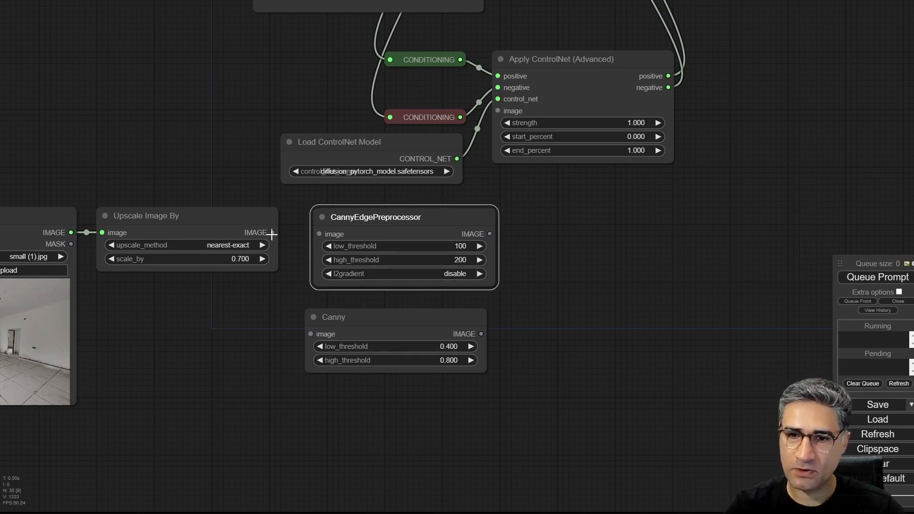
# - Connect Upscale Image By's IMAGE output to the image inputs of both the Canny and CannyEdgePreprocessor nodes
pyautogui.moveTo(272, 233); pyautogui.dragTo(313, 335)
pyautogui.moveTo(522, 343); pyautogui.dragTo(340, 308)
pyautogui.moveTo(269, 290); pyautogui.dragTo(279, 273)
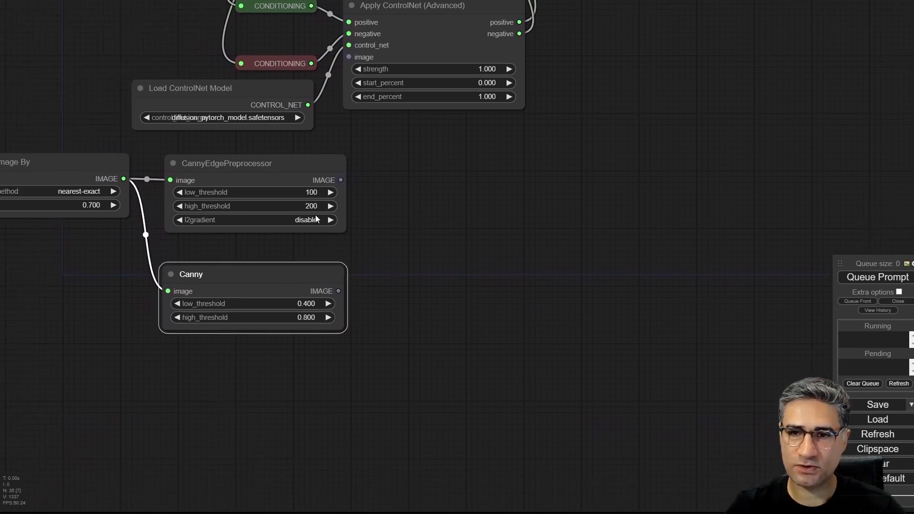
# - Move the image loading, upscale and both Canny nodes together farther left to make room below Load ControlNet Model
pyautogui.scroll(-3, 417, 320)
pyautogui.moveTo(419, 365); pyautogui.dragTo(624, 350)
pyautogui.moveTo(615, 404); pyautogui.dragTo(100, 183)
pyautogui.moveTo(469, 195); pyautogui.dragTo(245, 193)
pyautogui.click(416, 231)
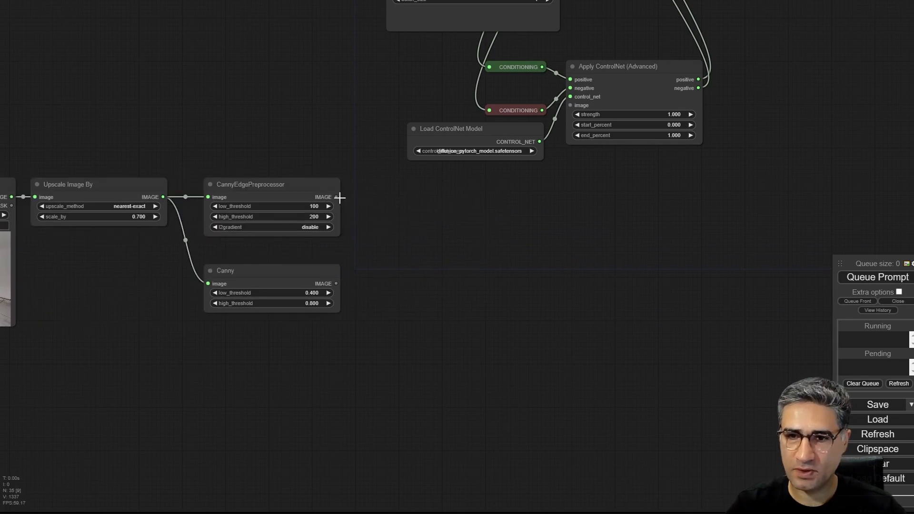
# - Add a Preview Image node to the IMAGE output of both CannyEdgePreprocessor and Canny
pyautogui.moveTo(337, 197); pyautogui.dragTo(371, 207)
pyautogui.click(390, 269)
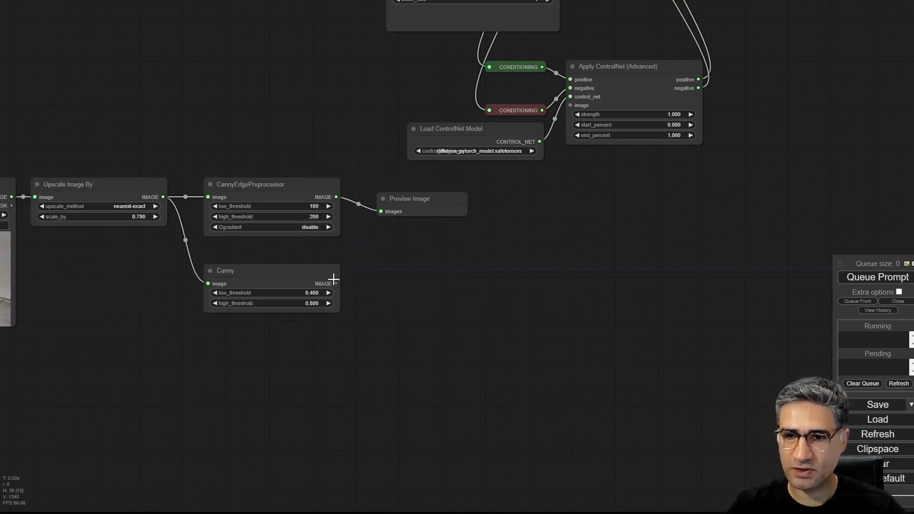
pyautogui.moveTo(336, 283); pyautogui.dragTo(379, 306)
pyautogui.click(438, 367)
pyautogui.scroll(2, 467, 252)
pyautogui.scroll(2, 390, 303)
pyautogui.moveTo(412, 221); pyautogui.dragTo(407, 224)
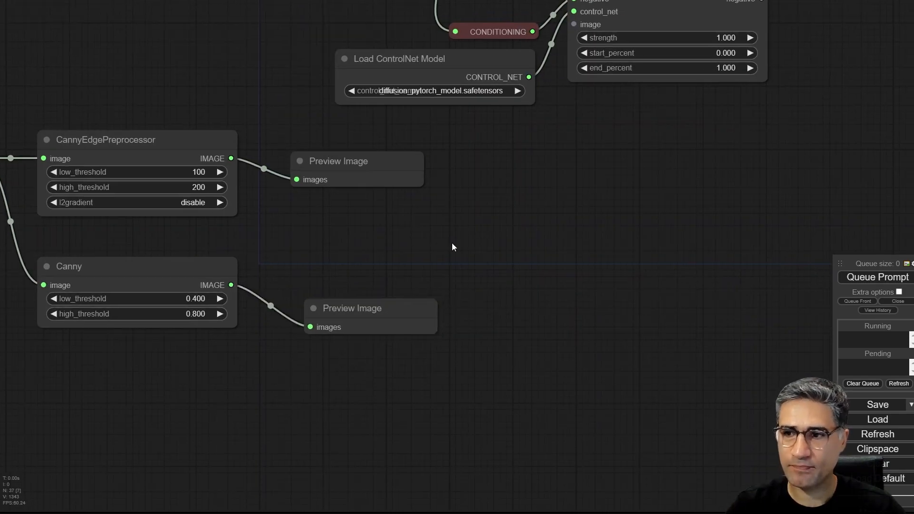
# - Set CannyEdgePreprocessor's low_threshold to 105 and high_threshold to 165
pyautogui.moveTo(246, 228); pyautogui.dragTo(349, 266)
pyautogui.scroll(4, 254, 233)
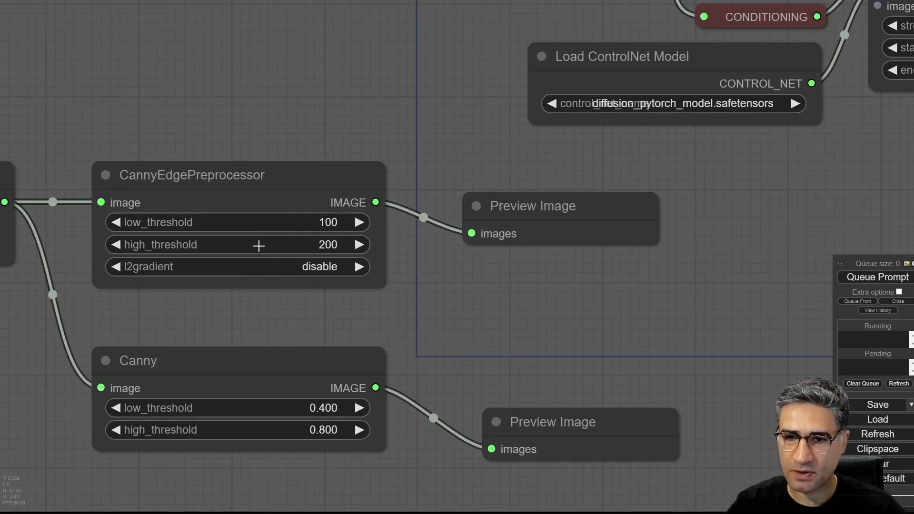
pyautogui.moveTo(269, 246); pyautogui.dragTo(261, 245)
pyautogui.moveTo(292, 218); pyautogui.dragTo(287, 220)
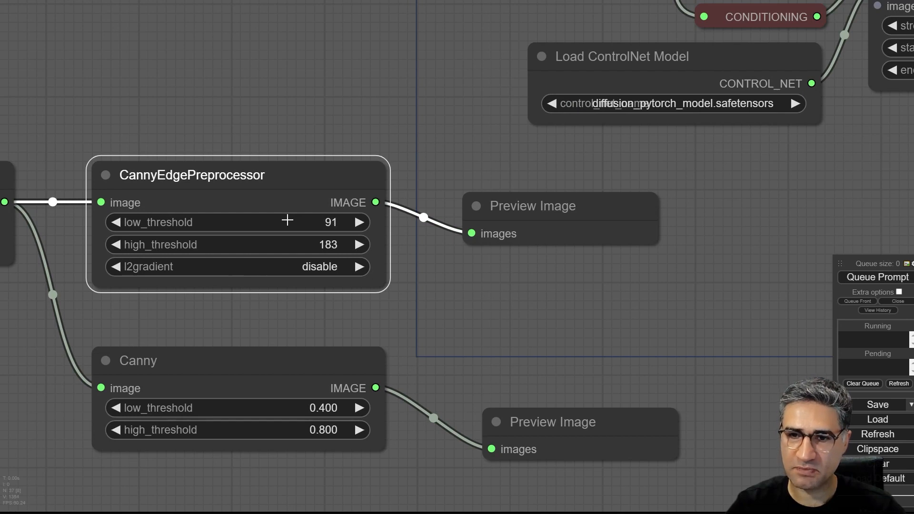
pyautogui.click(504, 315)
pyautogui.scroll(-2, 431, 295)
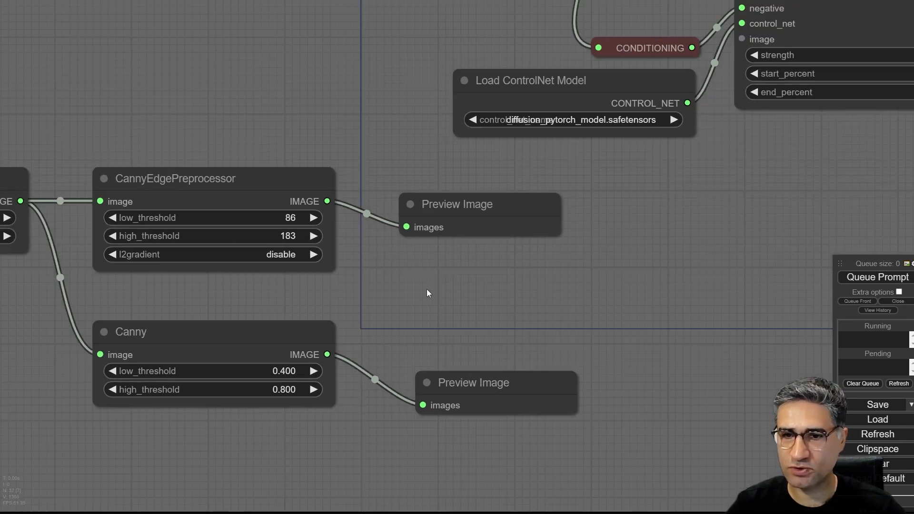
pyautogui.moveTo(266, 221); pyautogui.dragTo(261, 234)
pyautogui.click(426, 282)
# - Connect CannyEdgePreprocessor's IMAGE output to the image input of Apply ControlNet (Advanced)
pyautogui.scroll(-3, 341, 285)
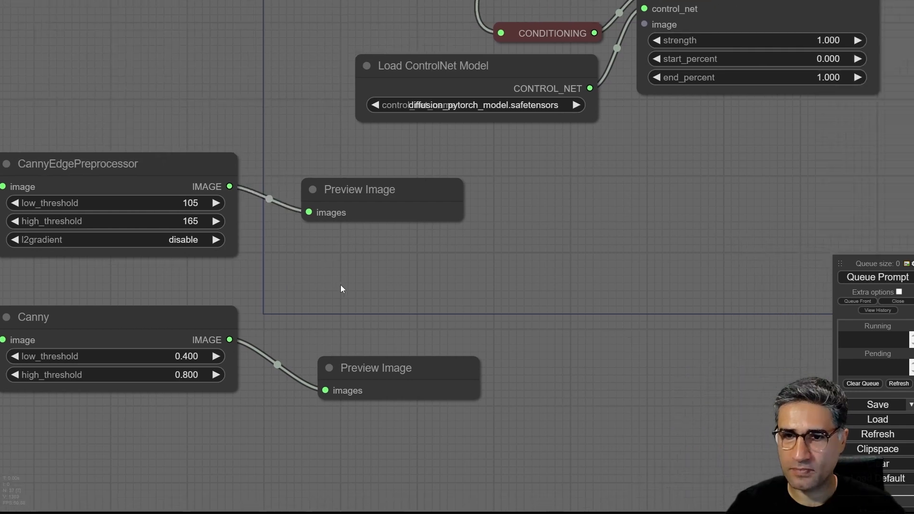
pyautogui.moveTo(340, 301); pyautogui.dragTo(327, 322)
pyautogui.moveTo(252, 244); pyautogui.dragTo(536, 139)
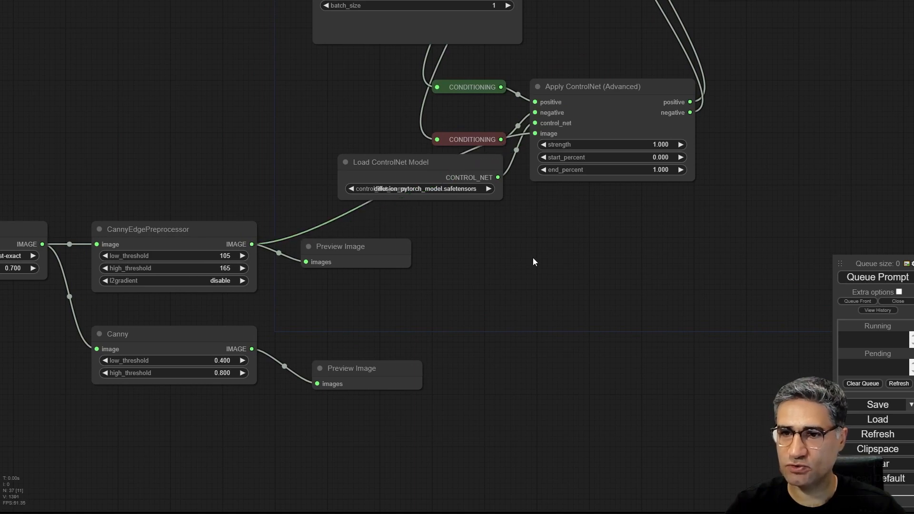
# - Enlarge the negative and positive Primitive prompt nodes, moving the positive one up and slightly left
pyautogui.moveTo(574, 248); pyautogui.dragTo(236, 366)
pyautogui.scroll(-4, 305, 329)
pyautogui.moveTo(398, 230); pyautogui.dragTo(735, 341)
pyautogui.scroll(6, 309, 217)
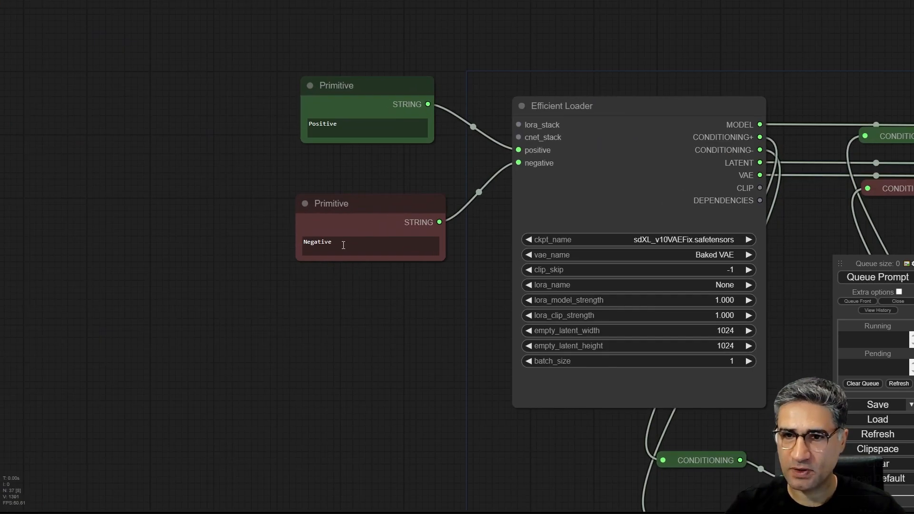
pyautogui.moveTo(442, 260); pyautogui.dragTo(463, 304)
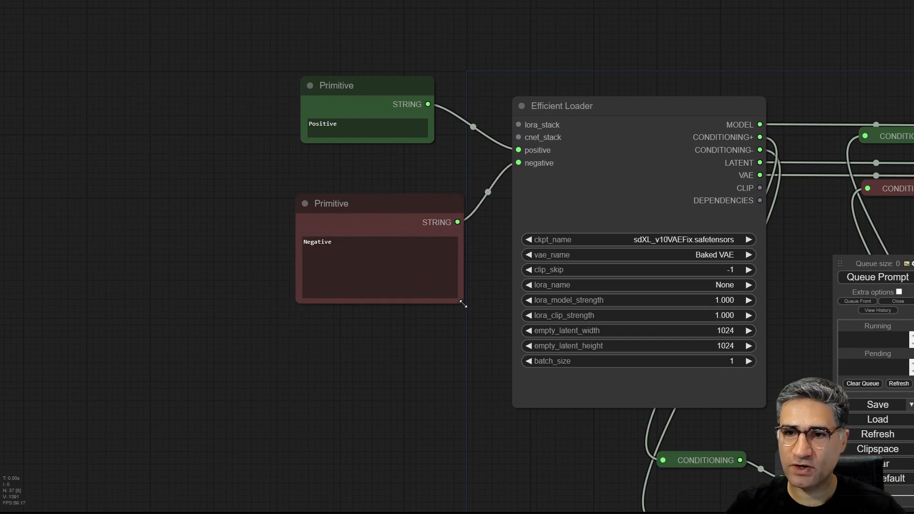
pyautogui.moveTo(343, 83); pyautogui.dragTo(326, 53)
pyautogui.moveTo(413, 110); pyautogui.dragTo(453, 187)
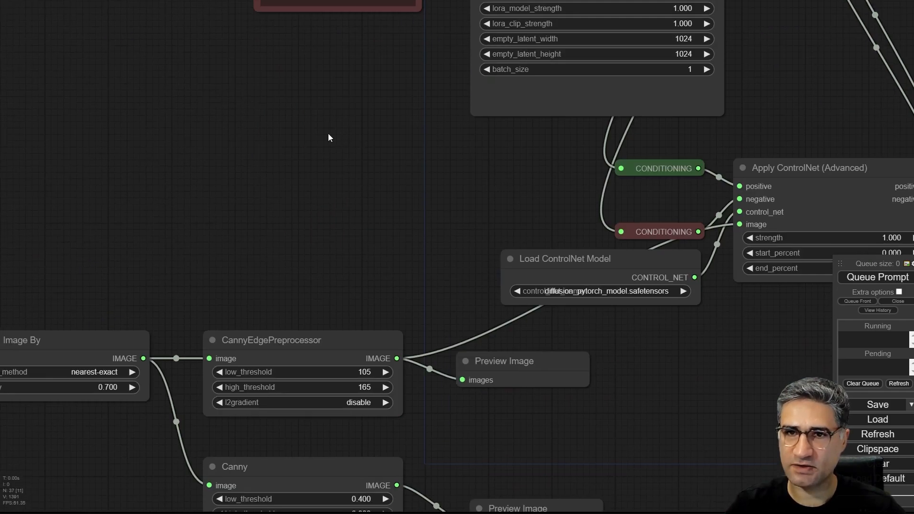
# - Copy the full contemporary living room prompt from the green Primitive node of the older workflow lower on the canvas
pyautogui.scroll(-4, 414, 285)
pyautogui.moveTo(501, 432); pyautogui.dragTo(492, 222)
pyautogui.moveTo(322, 237); pyautogui.dragTo(480, 43)
pyautogui.scroll(14, 318, 147)
pyautogui.click(265, 229)
pyautogui.hotkey('ctrl', 'a')
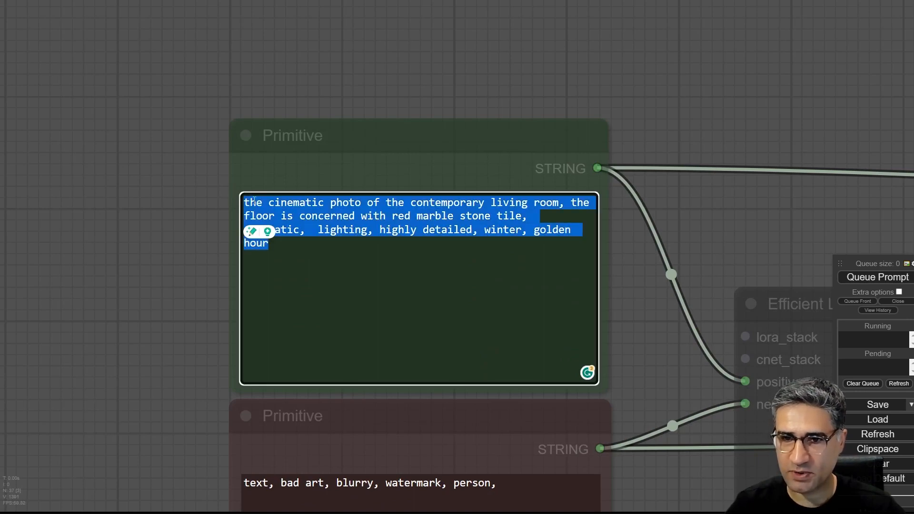
pyautogui.rightClick(303, 215)
pyautogui.click(341, 248)
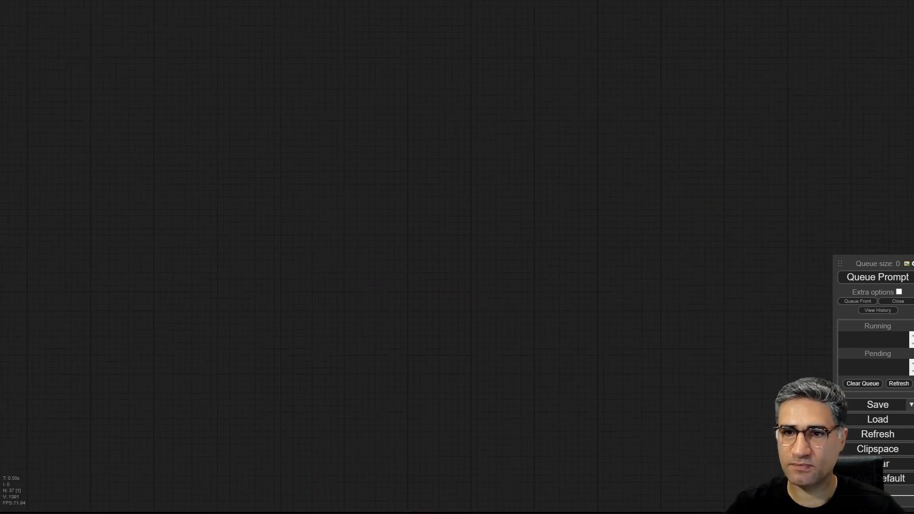
# - Replace the placeholder text in the new workflow's green Primitive node with the copied living room prompt
pyautogui.moveTo(325, 143); pyautogui.dragTo(305, 458)
pyautogui.moveTo(401, 160); pyautogui.dragTo(698, 410)
pyautogui.moveTo(698, 38); pyautogui.dragTo(234, 408)
pyautogui.scroll(-4, 455, 189)
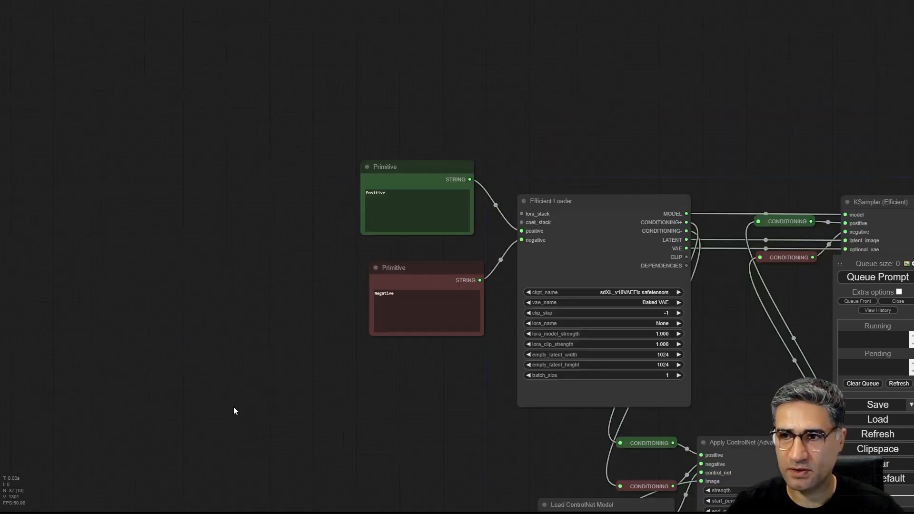
pyautogui.scroll(2, 360, 246)
pyautogui.click(361, 246)
pyautogui.hotkey('ctrl', 'a')
pyautogui.hotkey('ctrl', 'v')
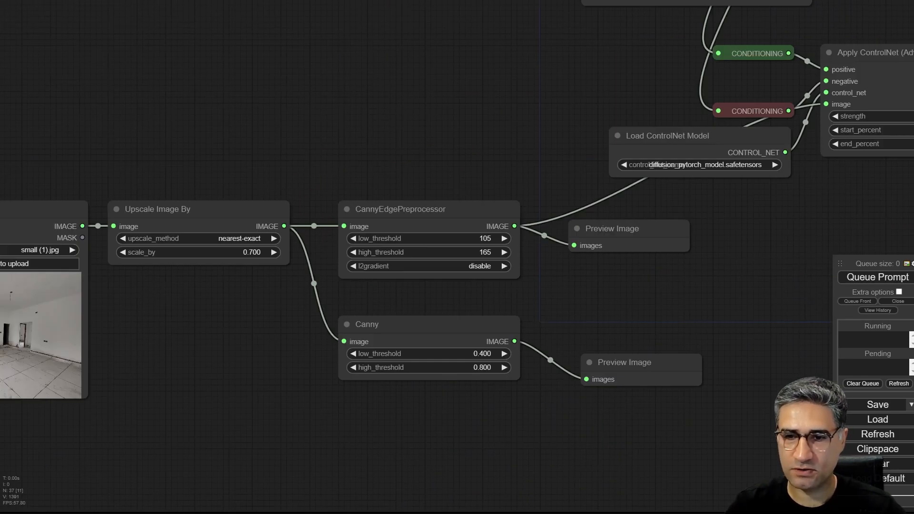
# - Copy the negative prompt from the older workflow's red Primitive node over the placeholder text in the new workflow's red Primitive node
pyautogui.scroll(-3, 313, 122)
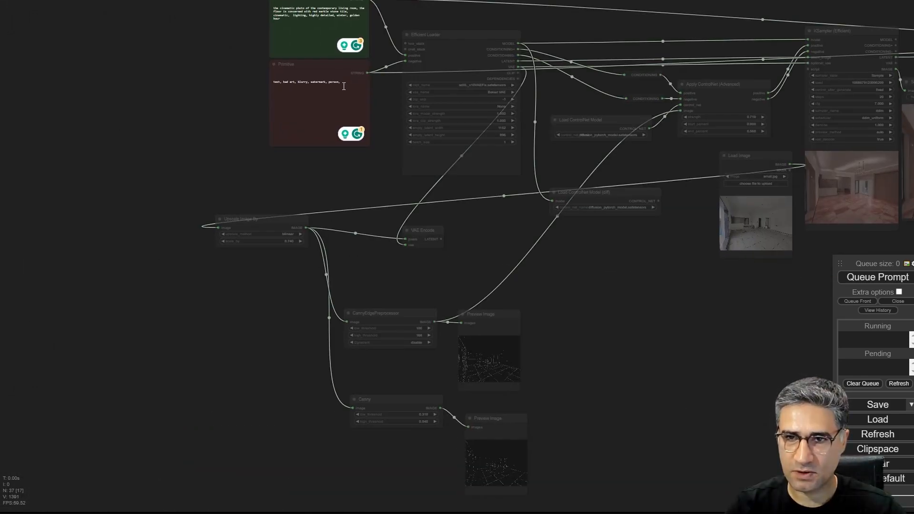
pyautogui.click(343, 86)
pyautogui.hotkey('ctrl', 'a')
pyautogui.hotkey('ctrl', 'c')
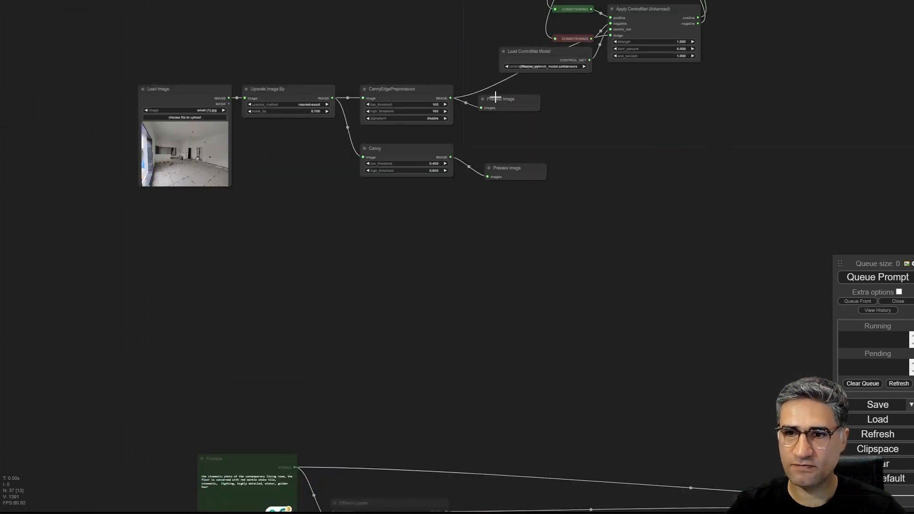
pyautogui.moveTo(583, 244); pyautogui.dragTo(447, 512)
pyautogui.scroll(2, 184, 182)
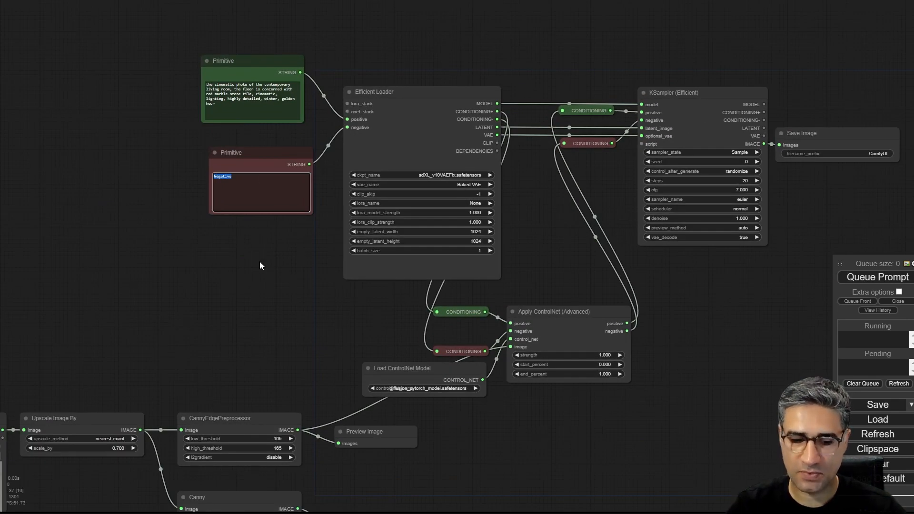
pyautogui.hotkey('ctrl', 'v')
# - Queue the new workflow for generation and move the Canny node's Preview Image below the CannyEdgePreprocessor's preview so the two do not overlap
pyautogui.moveTo(284, 324); pyautogui.dragTo(135, 262)
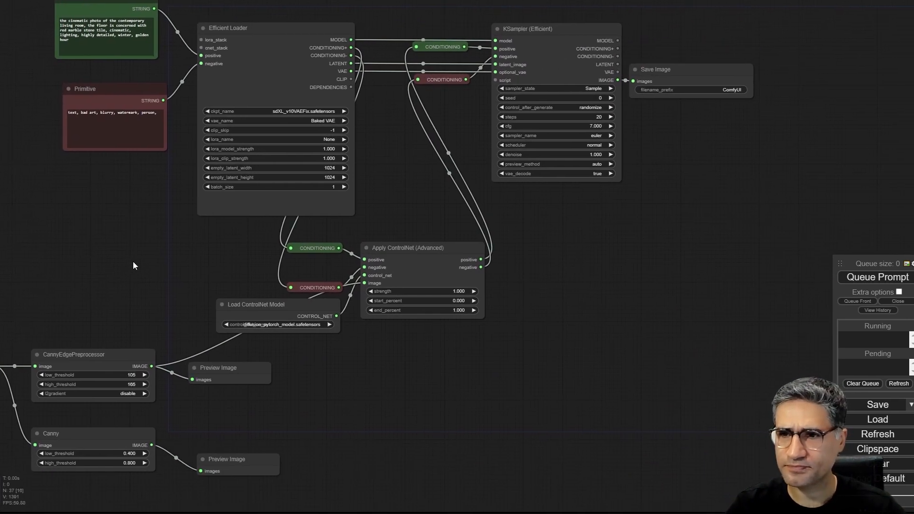
pyautogui.click(856, 279)
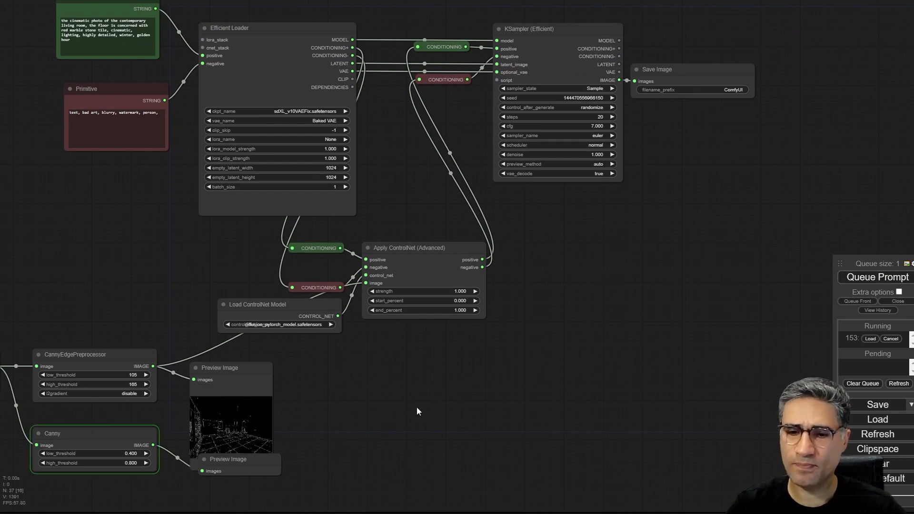
pyautogui.moveTo(352, 429); pyautogui.dragTo(492, 217)
pyautogui.scroll(5, 229, 235)
pyautogui.moveTo(74, 304); pyautogui.dragTo(424, 325)
pyautogui.scroll(-4, 289, 327)
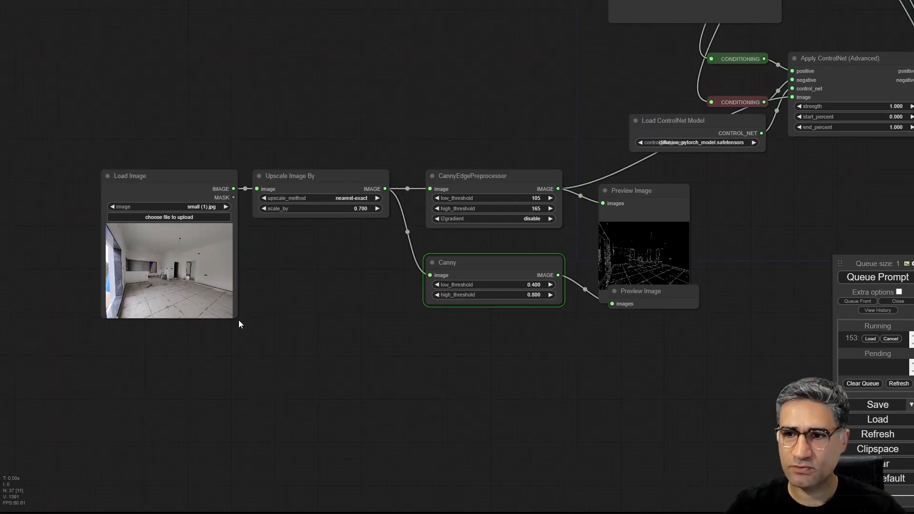
pyautogui.moveTo(239, 321); pyautogui.dragTo(116, 301)
pyautogui.moveTo(536, 279); pyautogui.dragTo(527, 304)
# - Compare the edge maps in the two Preview Image nodes fed by CannyEdgePreprocessor and Canny
pyautogui.scroll(2, 530, 268)
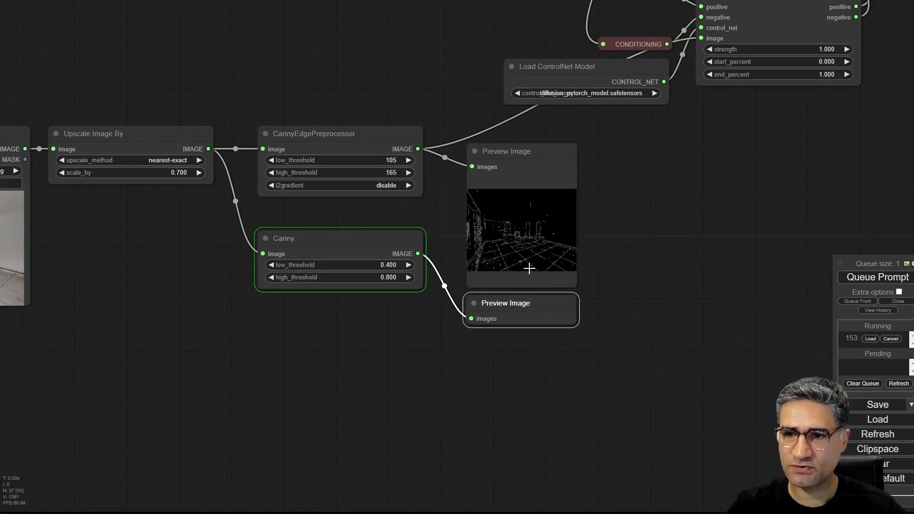
pyautogui.scroll(2, 529, 268)
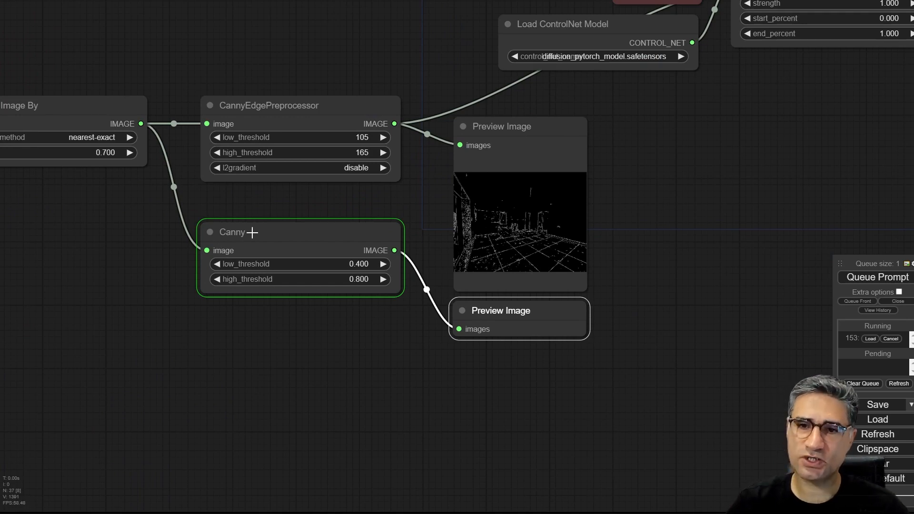
pyautogui.click(259, 105)
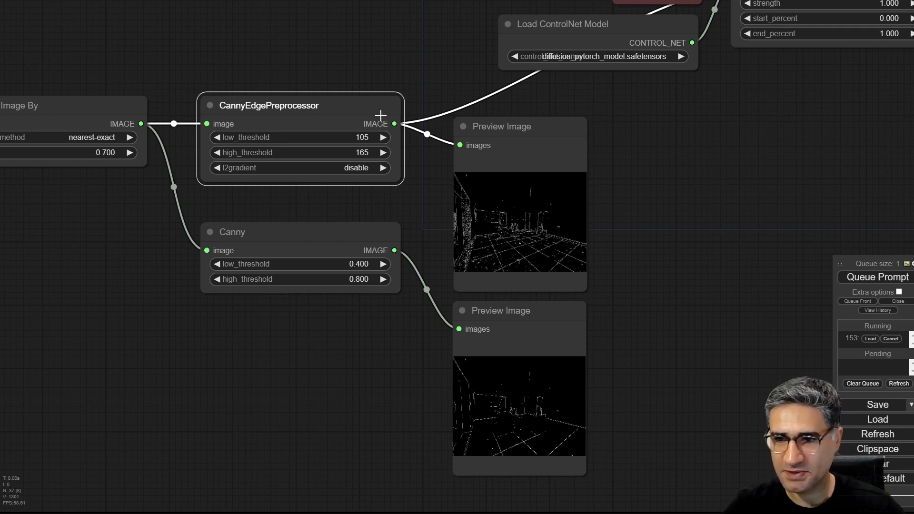
pyautogui.scroll(1, 471, 390)
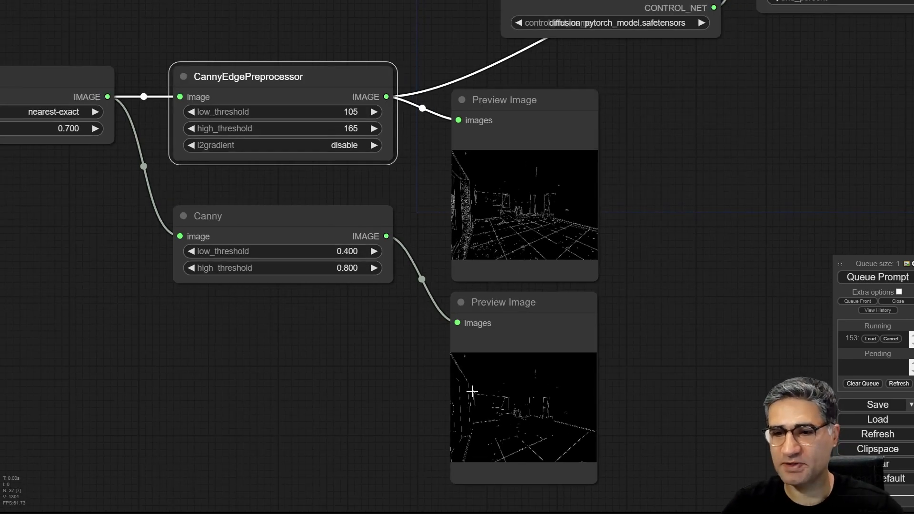
pyautogui.scroll(3, 472, 391)
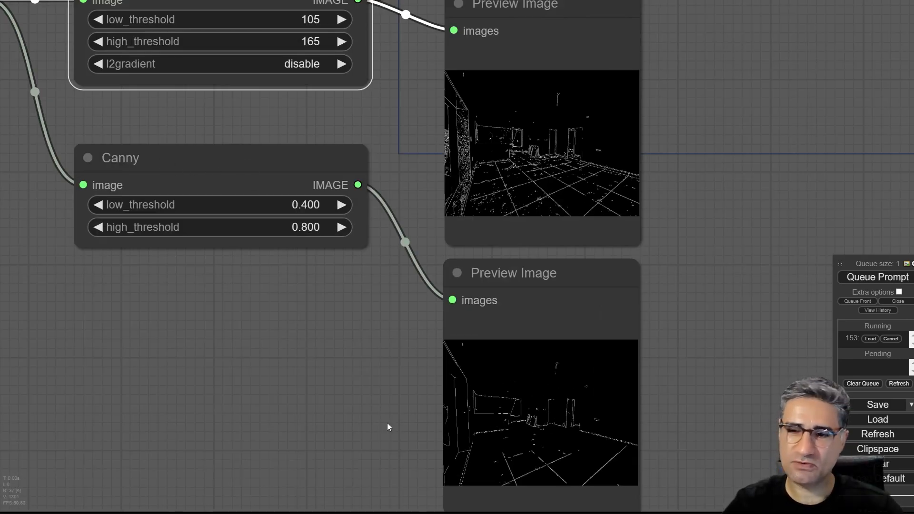
# - Follow the generation from the ControlNet nodes to KSampler (Efficient) and examine its preview image up close
pyautogui.moveTo(822, 129); pyautogui.dragTo(575, 301)
pyautogui.scroll(-6, 575, 302)
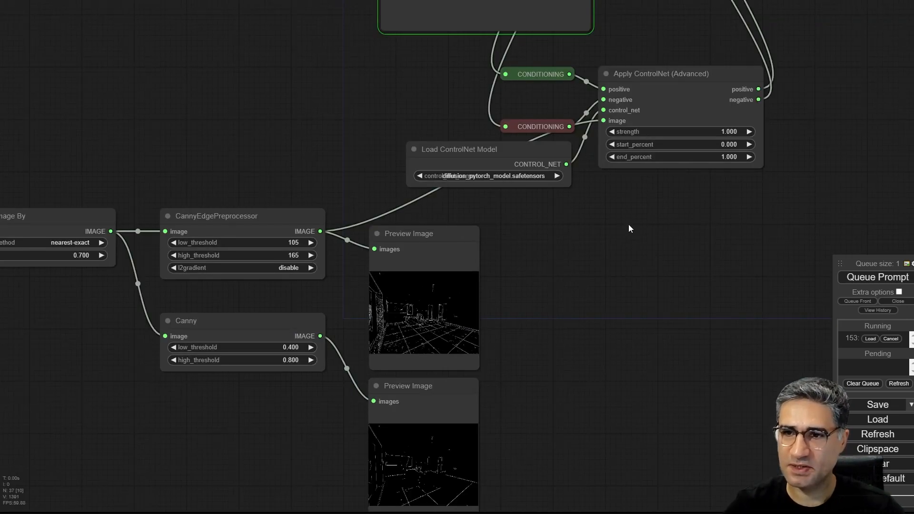
pyautogui.moveTo(629, 228); pyautogui.dragTo(451, 420)
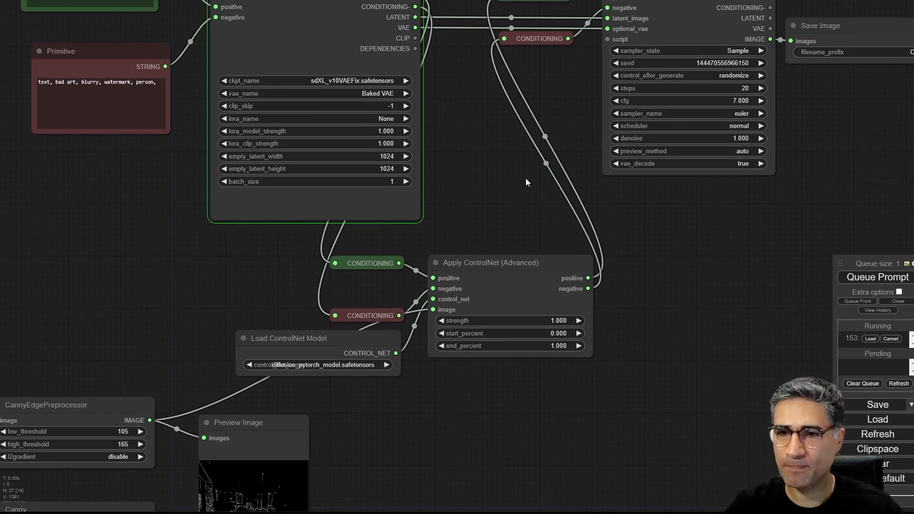
pyautogui.moveTo(527, 185); pyautogui.dragTo(406, 197)
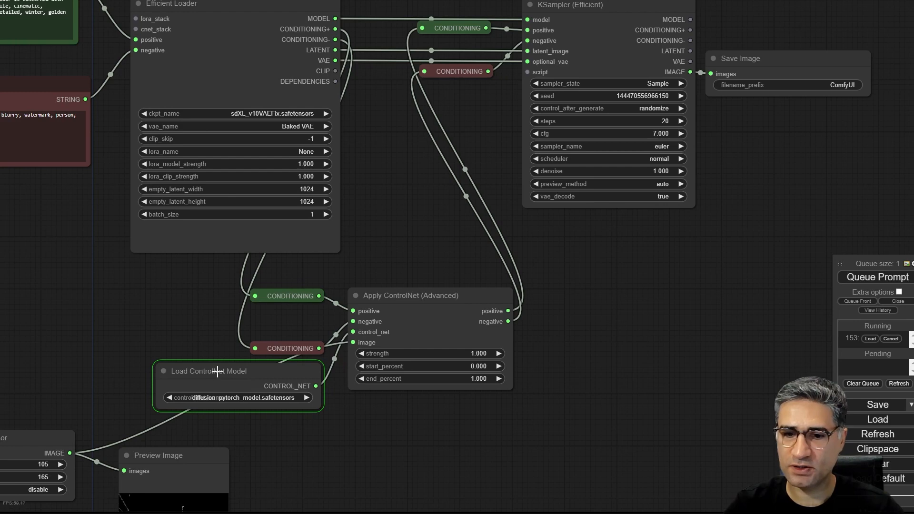
pyautogui.moveTo(577, 259); pyautogui.dragTo(268, 408)
pyautogui.scroll(4, 333, 327)
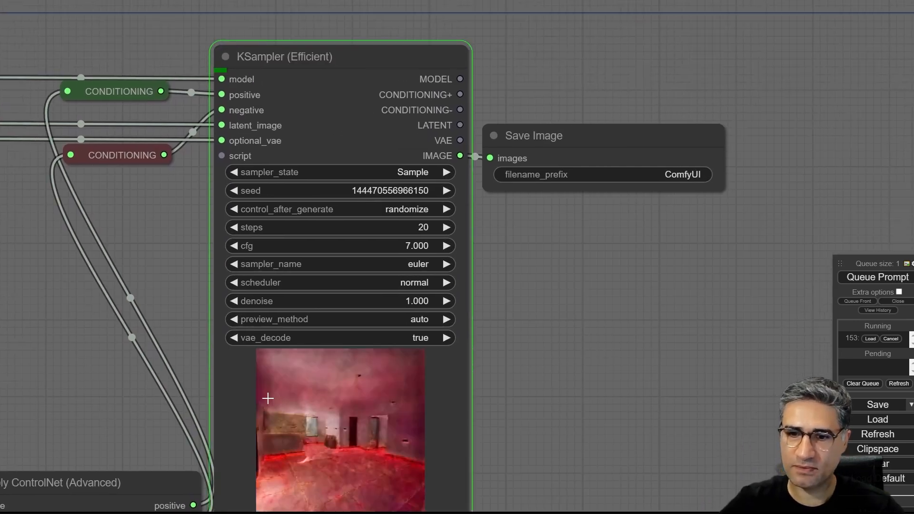
pyautogui.moveTo(666, 372); pyautogui.dragTo(689, 174)
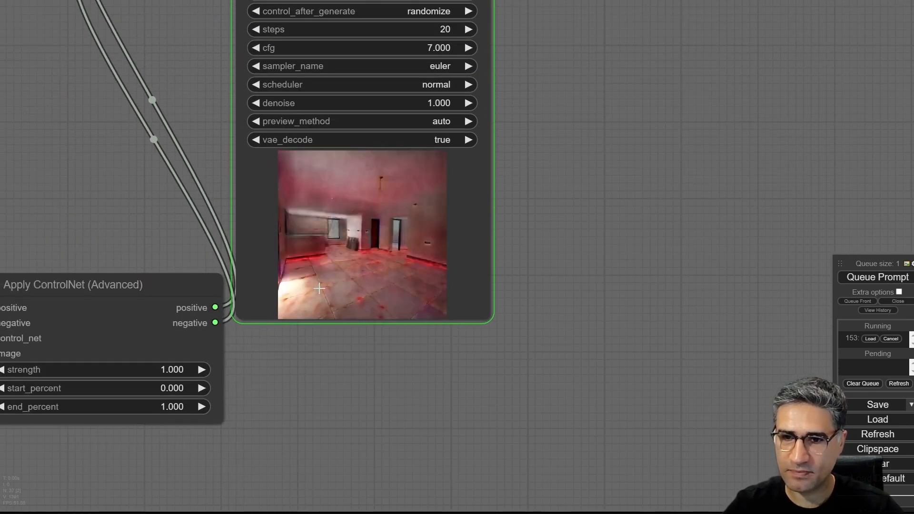
pyautogui.scroll(4, 319, 288)
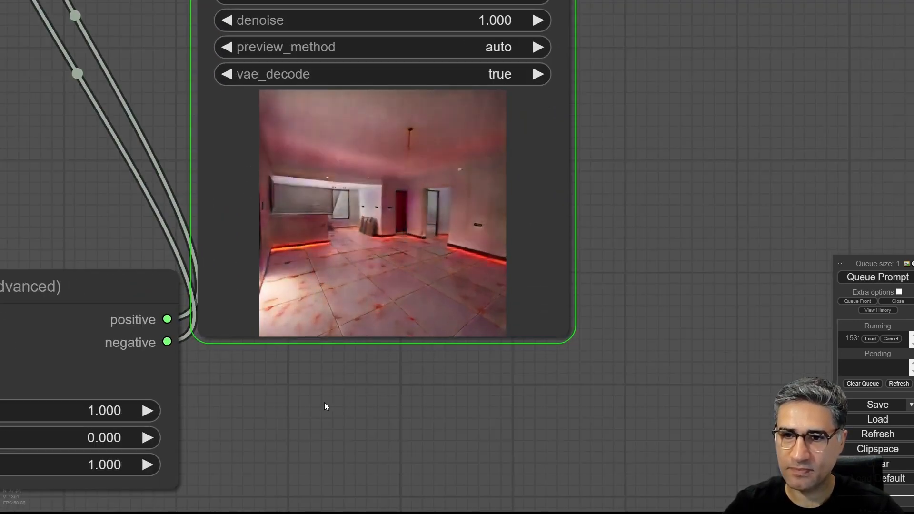
pyautogui.scroll(6, 399, 222)
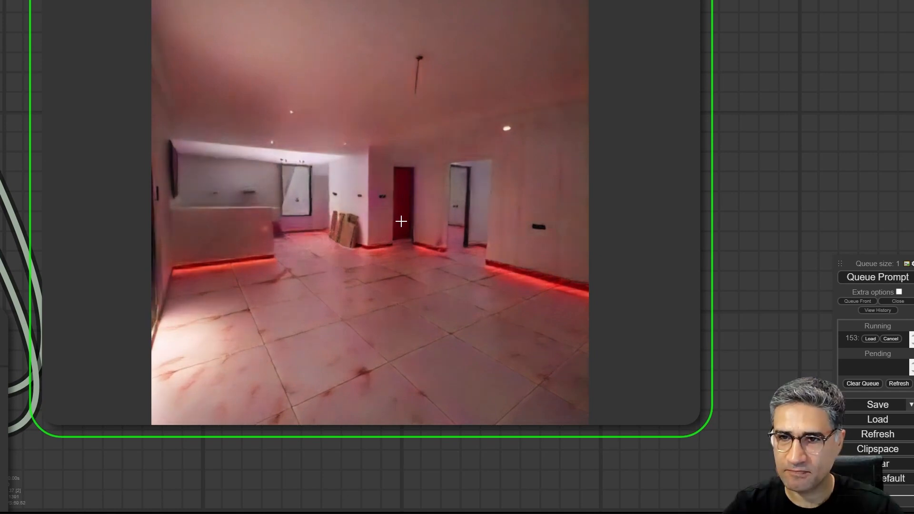
pyautogui.scroll(-11, 400, 221)
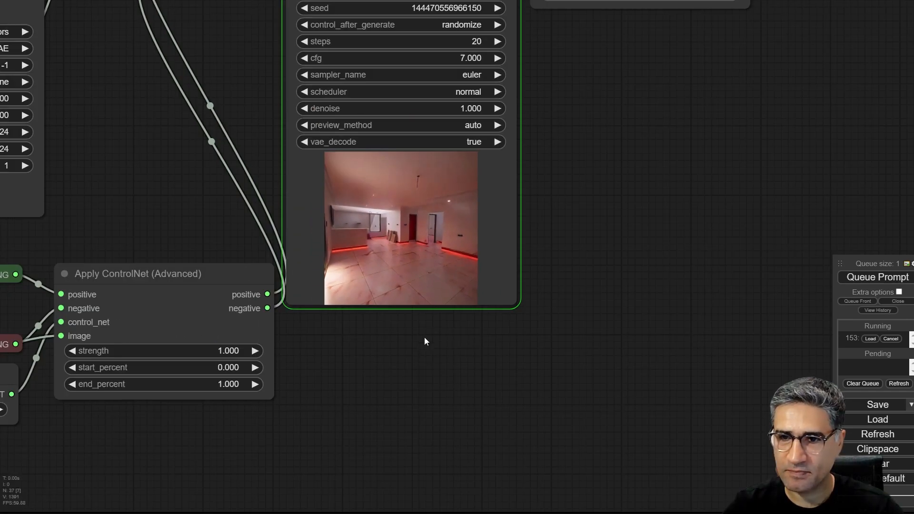
pyautogui.scroll(12, 424, 266)
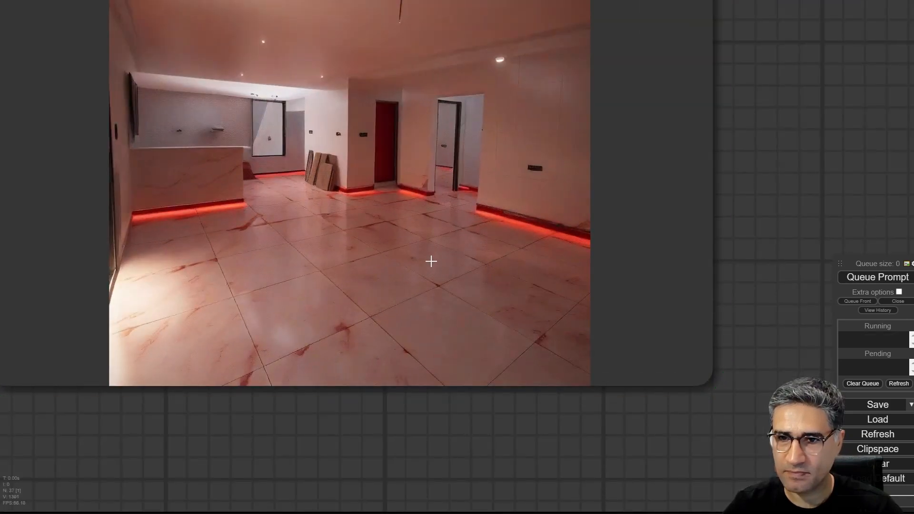
# - Enlarge the Save Image node to show the generated room in a bigger size
pyautogui.scroll(-10, 431, 261)
pyautogui.moveTo(603, 155); pyautogui.dragTo(356, 346)
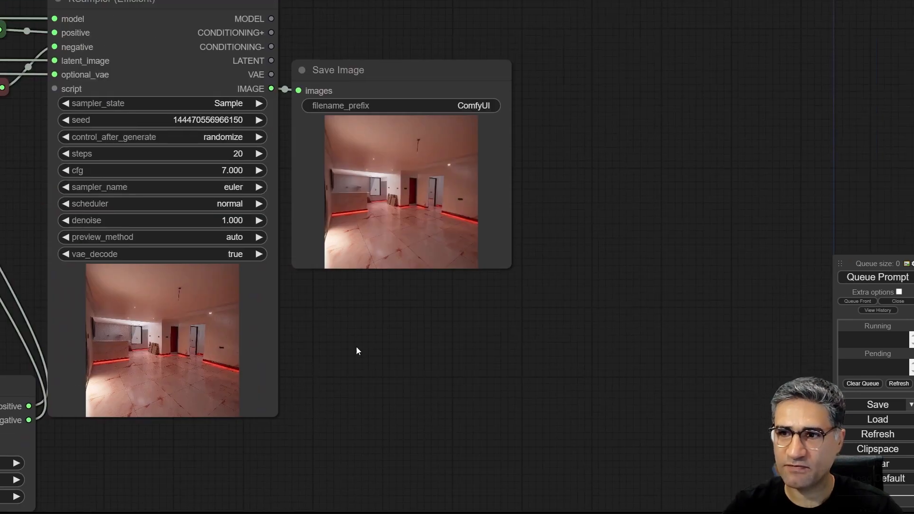
pyautogui.moveTo(492, 276); pyautogui.dragTo(654, 485)
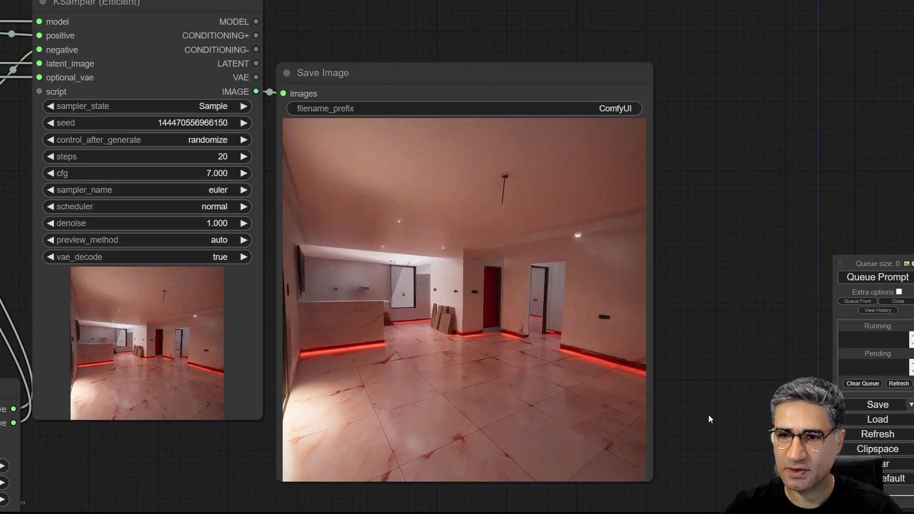
# - Move the Load Image node from the start of the workflow to beside the Save Image node and enlarge it for comparison
pyautogui.moveTo(710, 416); pyautogui.dragTo(681, 47)
pyautogui.scroll(-5, 359, 229)
pyautogui.moveTo(364, 274); pyautogui.dragTo(567, 356)
pyautogui.moveTo(235, 447); pyautogui.dragTo(548, 274)
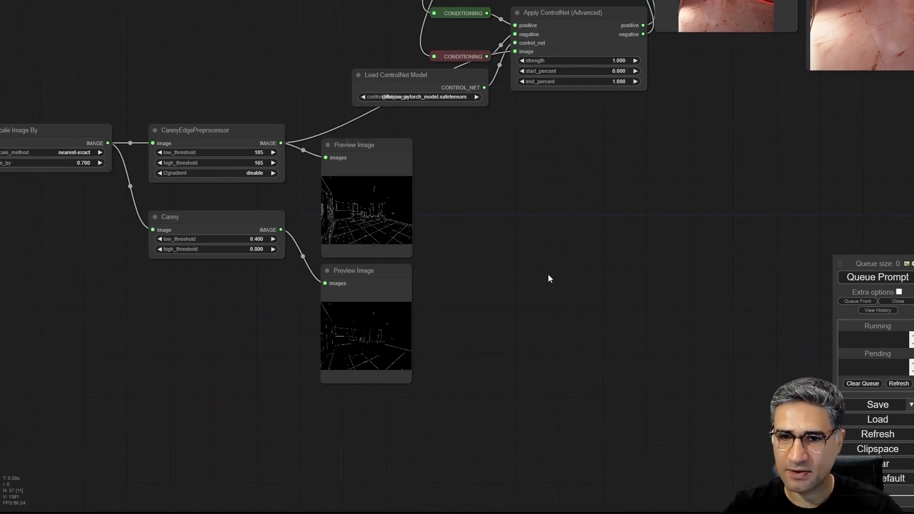
pyautogui.scroll(-4, 547, 274)
pyautogui.moveTo(130, 180); pyautogui.dragTo(776, 176)
pyautogui.moveTo(851, 235); pyautogui.dragTo(427, 229)
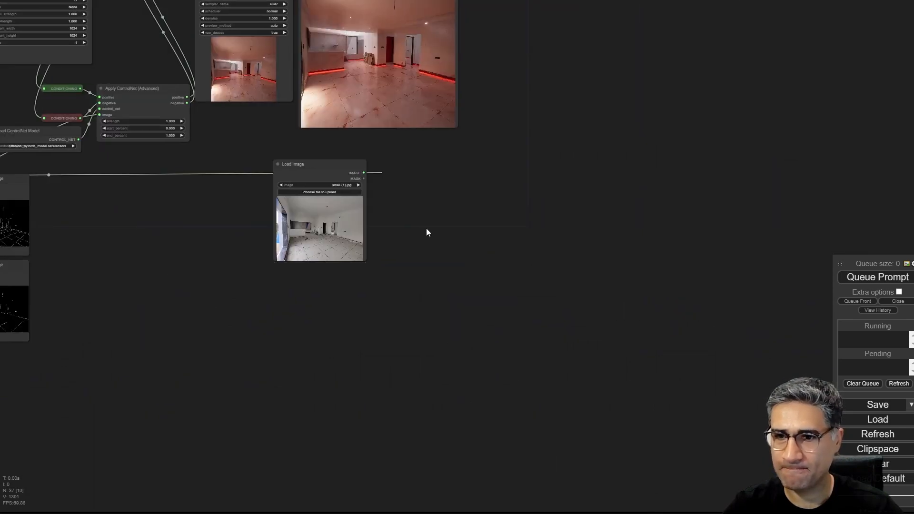
pyautogui.moveTo(345, 167); pyautogui.dragTo(558, 20)
pyautogui.moveTo(427, 153); pyautogui.dragTo(425, 372)
pyautogui.moveTo(538, 235); pyautogui.dragTo(512, 166)
pyautogui.moveTo(554, 265); pyautogui.dragTo(688, 381)
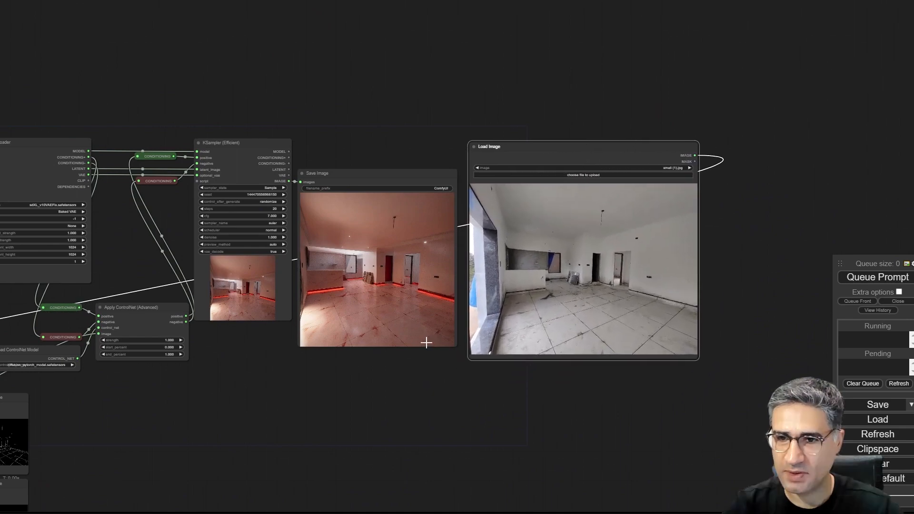
# - Compare the generated room with the original photo side by side, including the boards leaning against the wall
pyautogui.scroll(10, 423, 302)
pyautogui.scroll(-5, 280, 476)
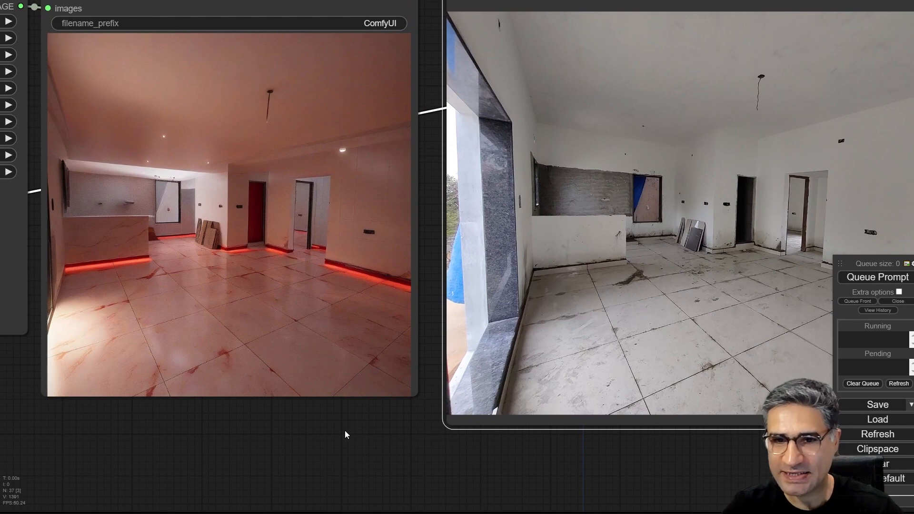
pyautogui.moveTo(345, 434); pyautogui.dragTo(297, 427)
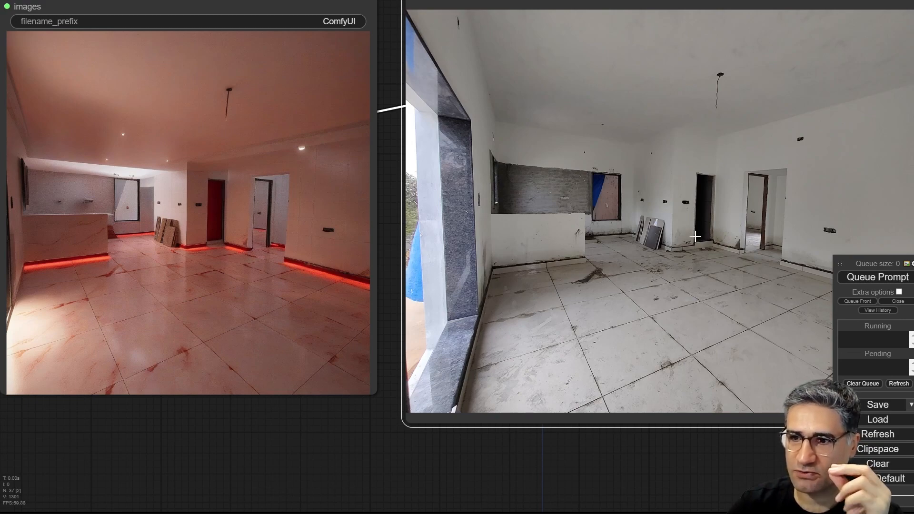
pyautogui.scroll(10, 695, 236)
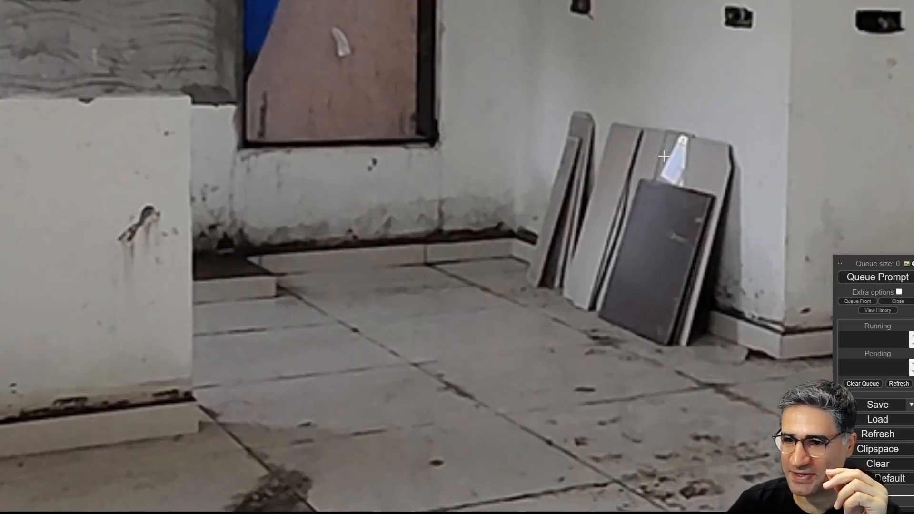
pyautogui.scroll(-20, 664, 157)
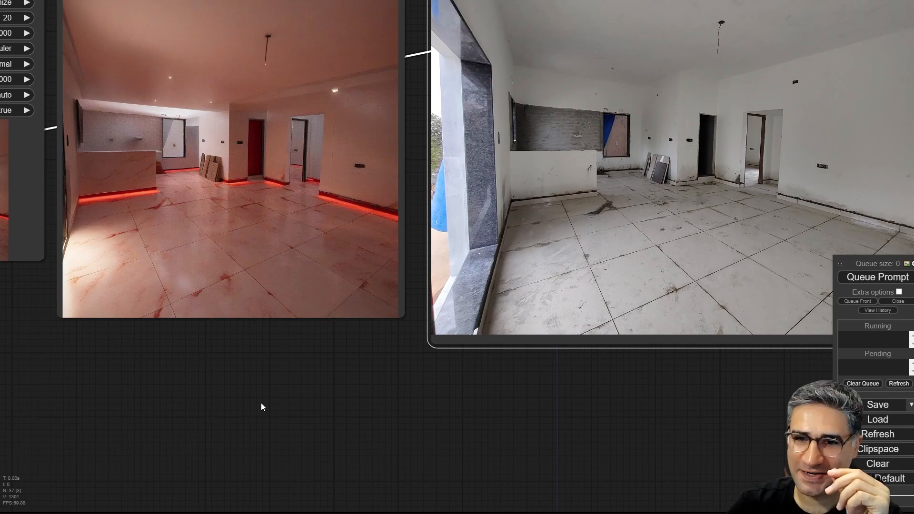
pyautogui.moveTo(261, 404); pyautogui.dragTo(358, 463)
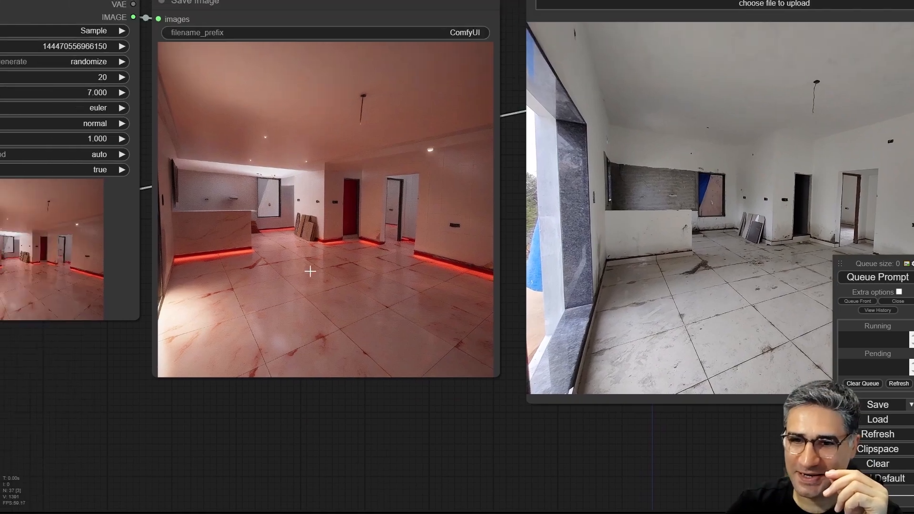
# - Examine the leaning boards, counter, floor tiles and skirting of the generated room up close in the Save Image node
pyautogui.scroll(10, 310, 271)
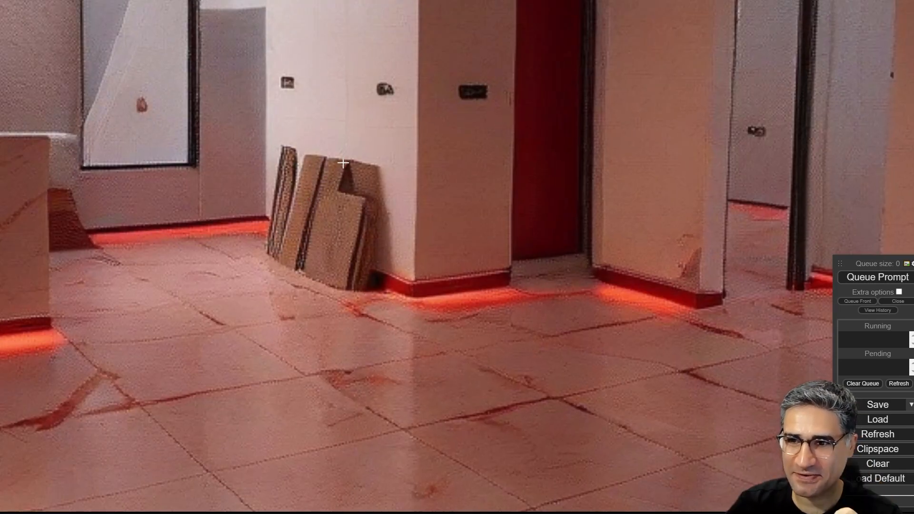
pyautogui.scroll(-3, 342, 164)
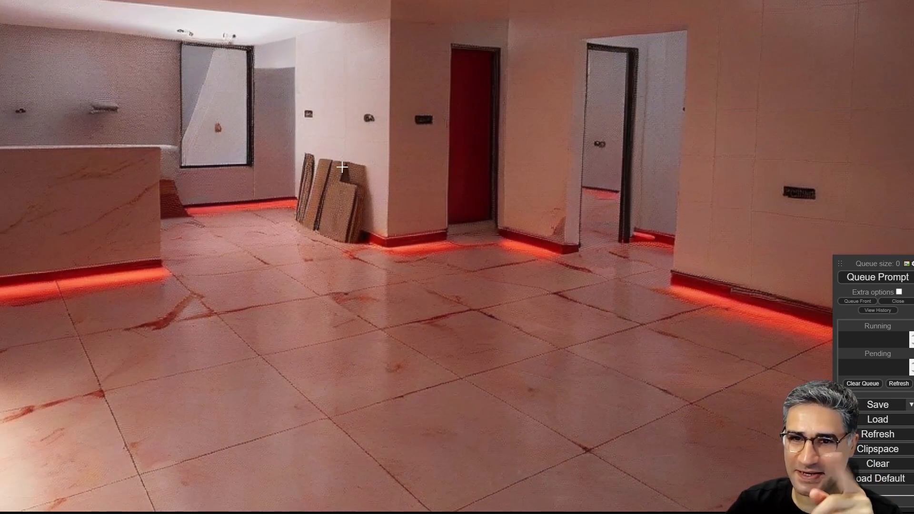
pyautogui.scroll(-5, 342, 167)
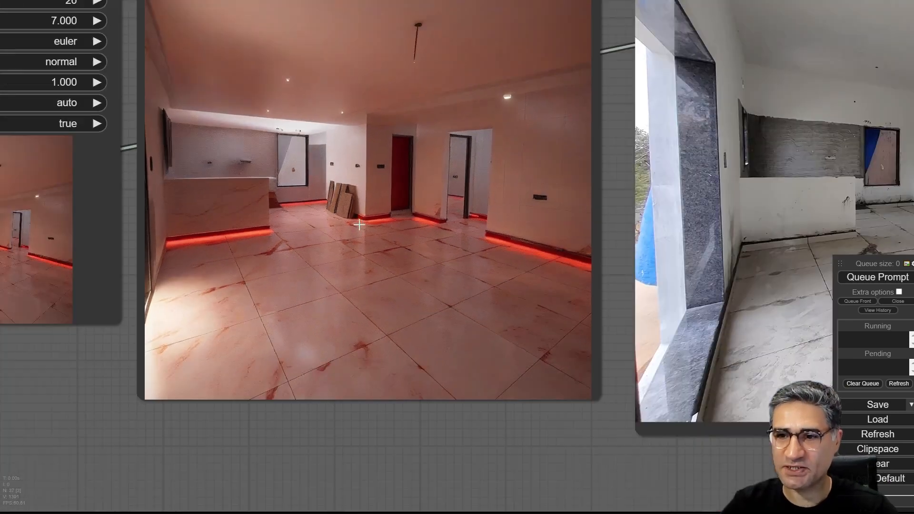
pyautogui.scroll(-5, 359, 224)
pyautogui.scroll(-3, 538, 424)
pyautogui.scroll(15, 493, 412)
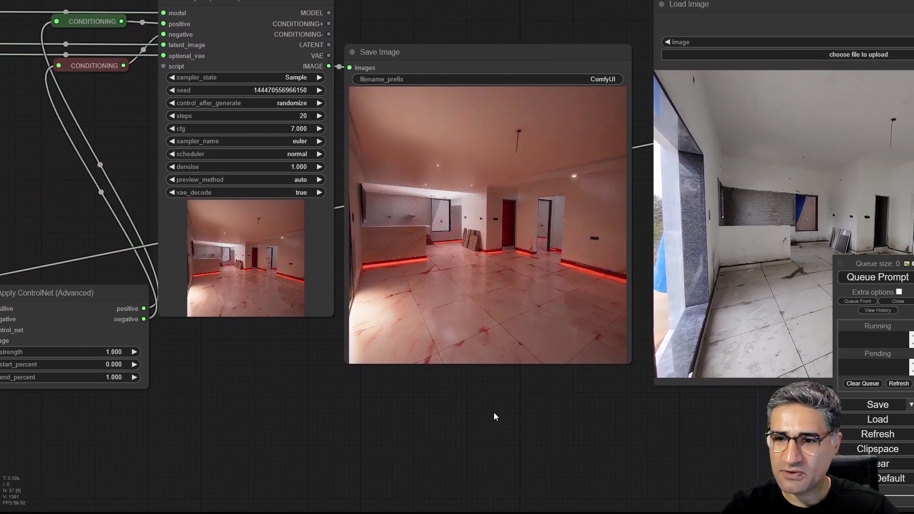
pyautogui.scroll(3, 359, 184)
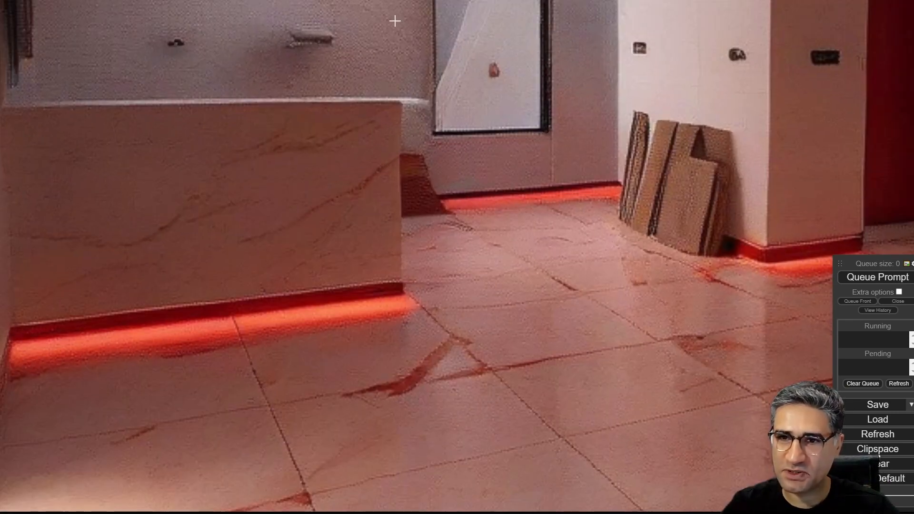
pyautogui.scroll(-6, 684, 184)
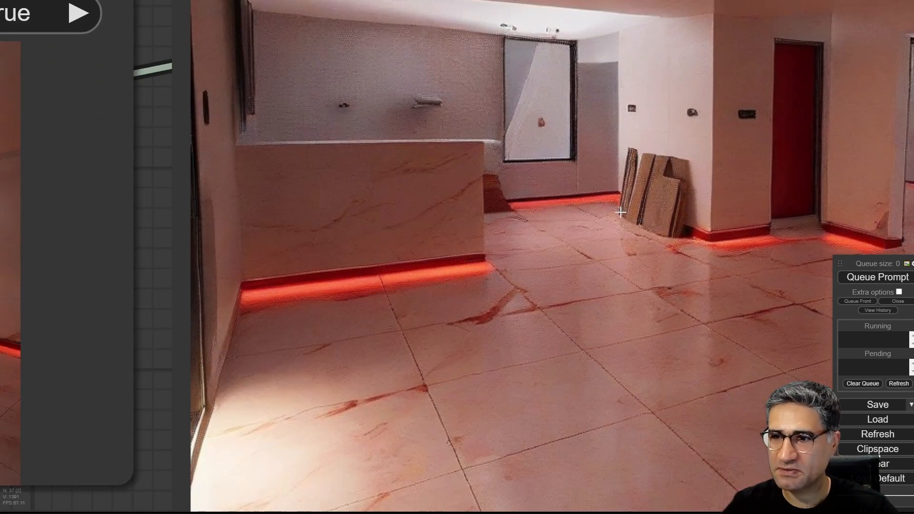
# - Set both end_percent and strength of the Apply ControlNet (Advanced) node to 0.6
pyautogui.moveTo(564, 503); pyautogui.dragTo(315, 467)
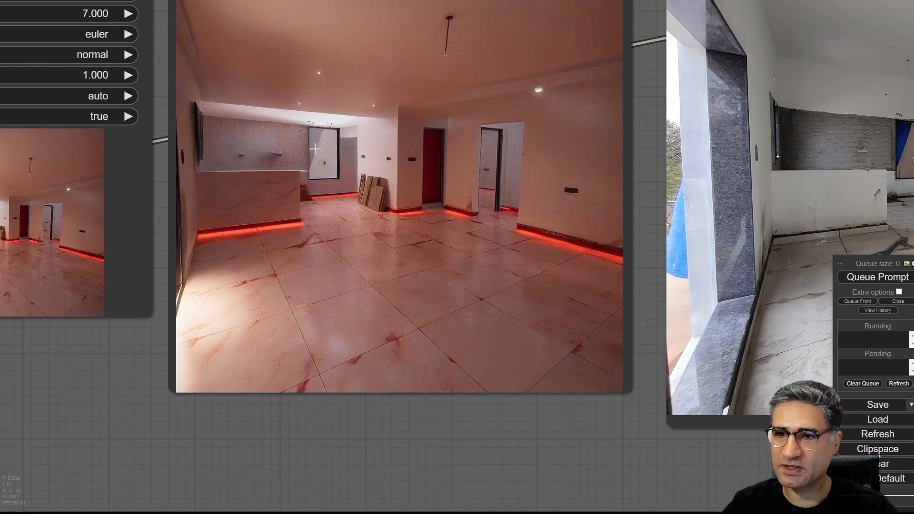
pyautogui.scroll(-5, 479, 225)
pyautogui.moveTo(178, 367); pyautogui.dragTo(449, 361)
pyautogui.scroll(4, 394, 366)
pyautogui.click(314, 334)
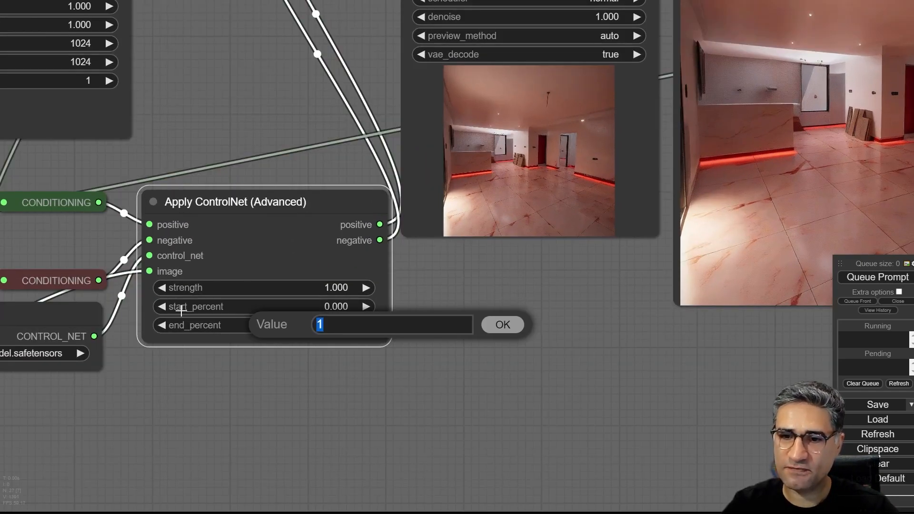
pyautogui.write('.6')
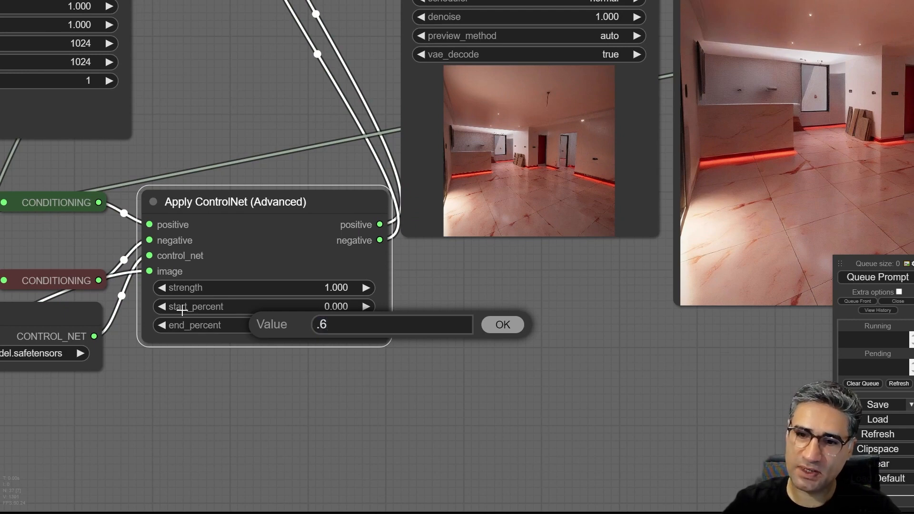
pyautogui.press('Return')
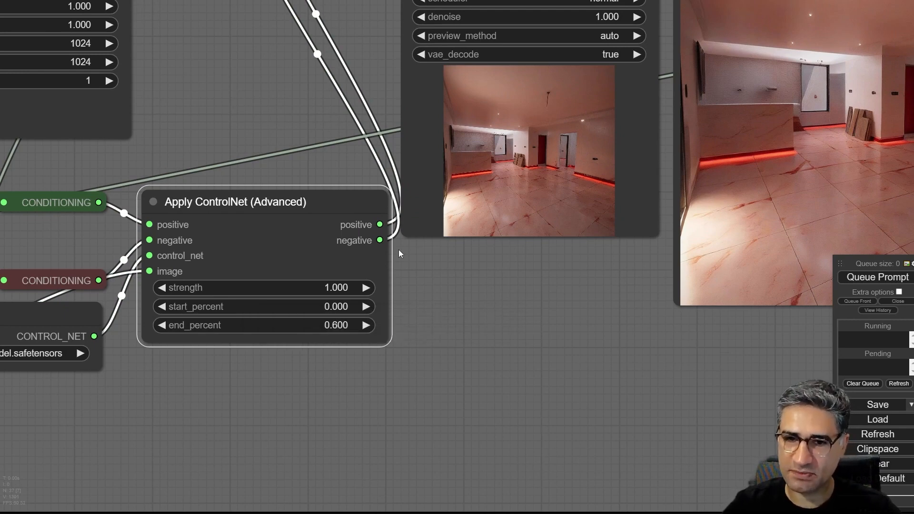
pyautogui.click(318, 288)
pyautogui.write('0.6')
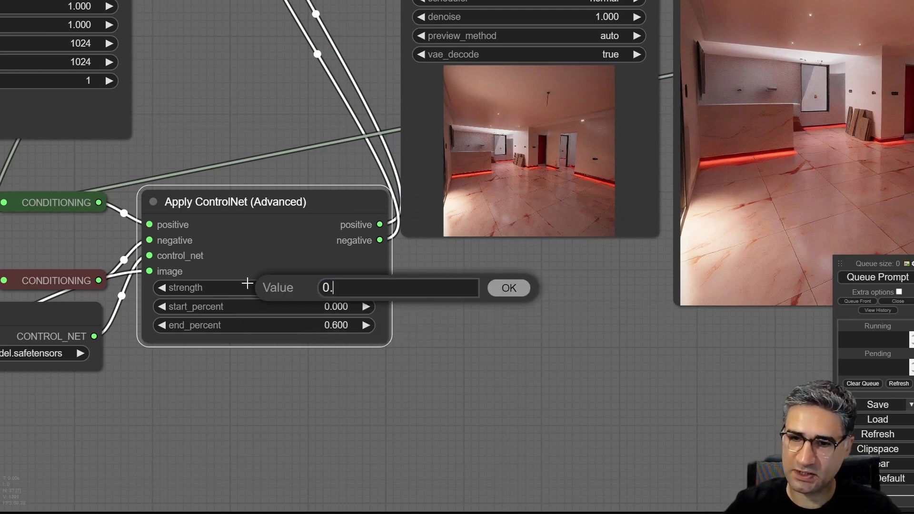
pyautogui.press('Return')
# - Queue the prompt with the reduced ControlNet influence and examine the newly generated room in the Save Image node
pyautogui.click(857, 274)
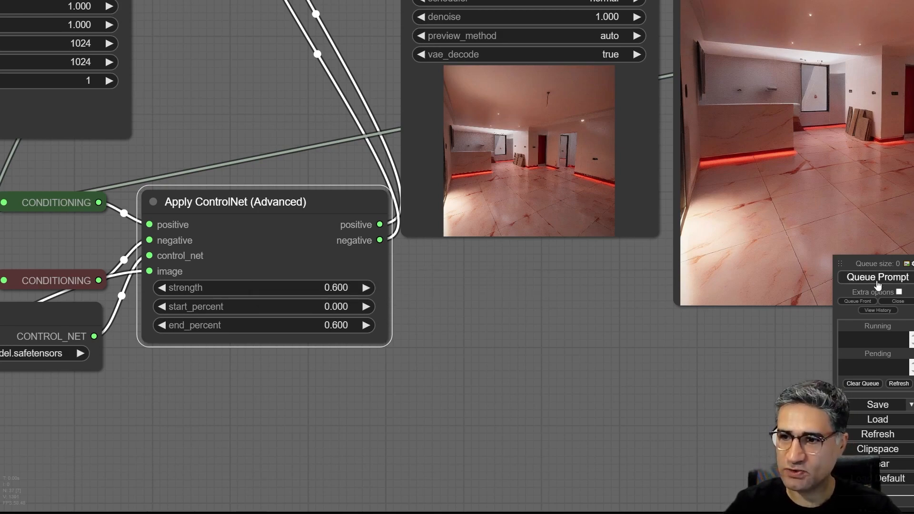
pyautogui.moveTo(480, 332); pyautogui.dragTo(264, 362)
pyautogui.scroll(-4, 324, 357)
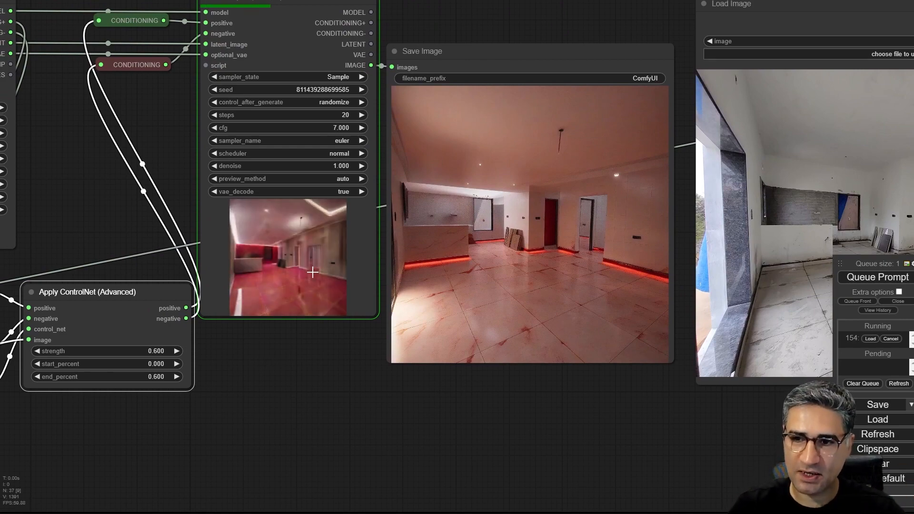
pyautogui.scroll(6, 316, 259)
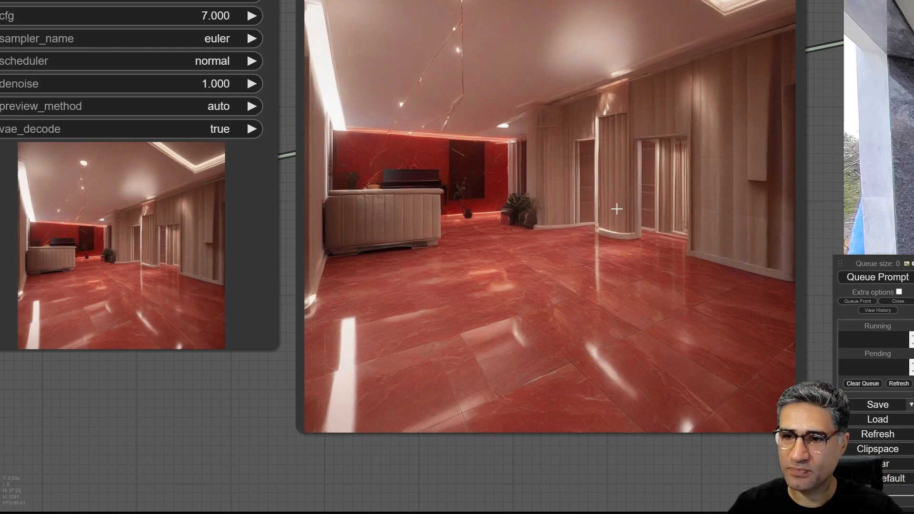
pyautogui.scroll(4, 617, 208)
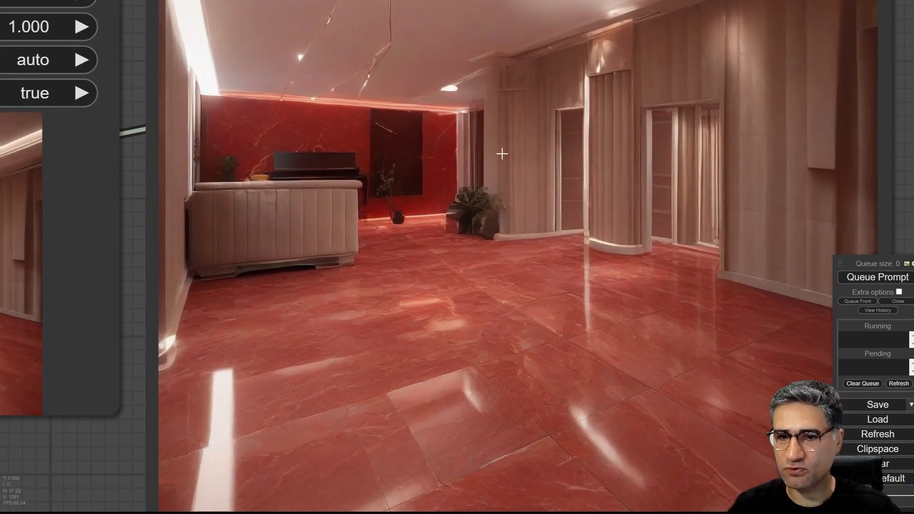
pyautogui.scroll(-12, 507, 159)
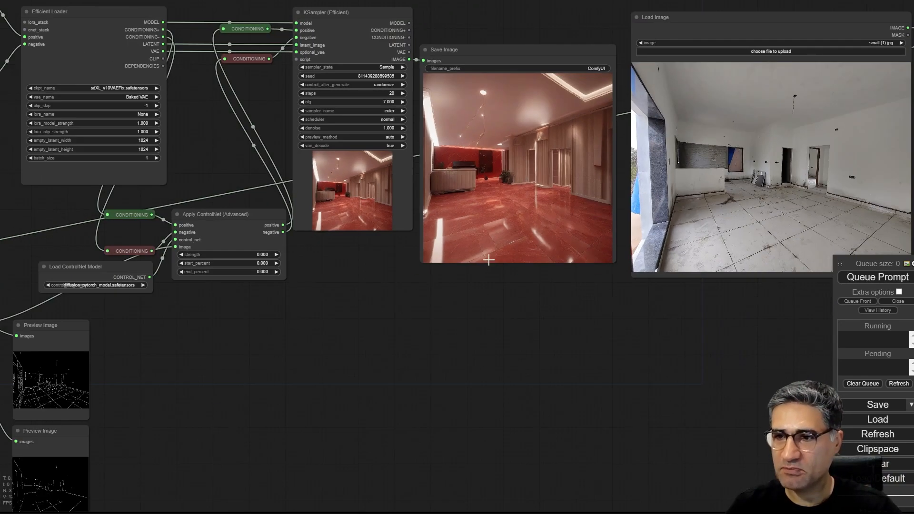
# - Set the Efficient Loader's empty latent size to 1152 wide by 896 high
pyautogui.moveTo(489, 260); pyautogui.dragTo(325, 298)
pyautogui.moveTo(146, 369); pyautogui.dragTo(449, 377)
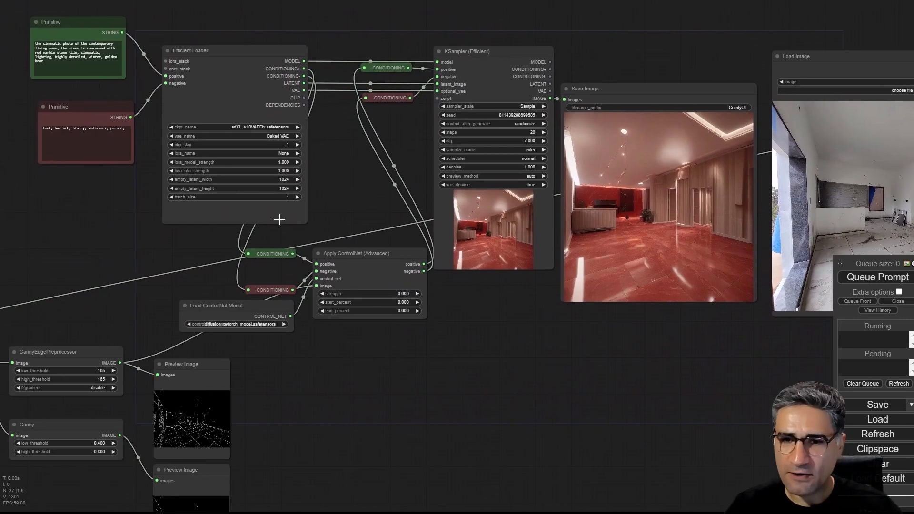
pyautogui.scroll(6, 278, 218)
pyautogui.scroll(3, 269, 184)
pyautogui.click(357, 175)
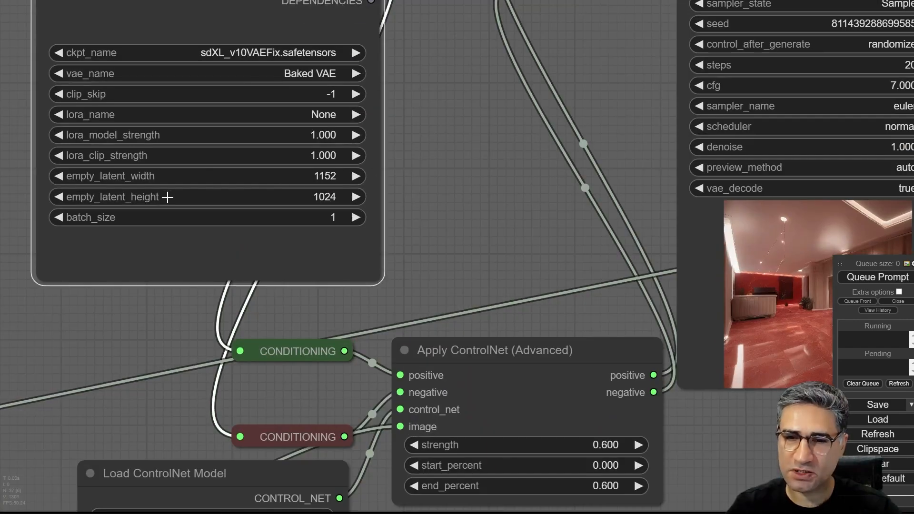
pyautogui.click(60, 196)
pyautogui.click(60, 197)
# - Queue the prompt at the new latent size and follow the sampling preview in the KSampler (Efficient) node
pyautogui.moveTo(646, 262); pyautogui.dragTo(257, 198)
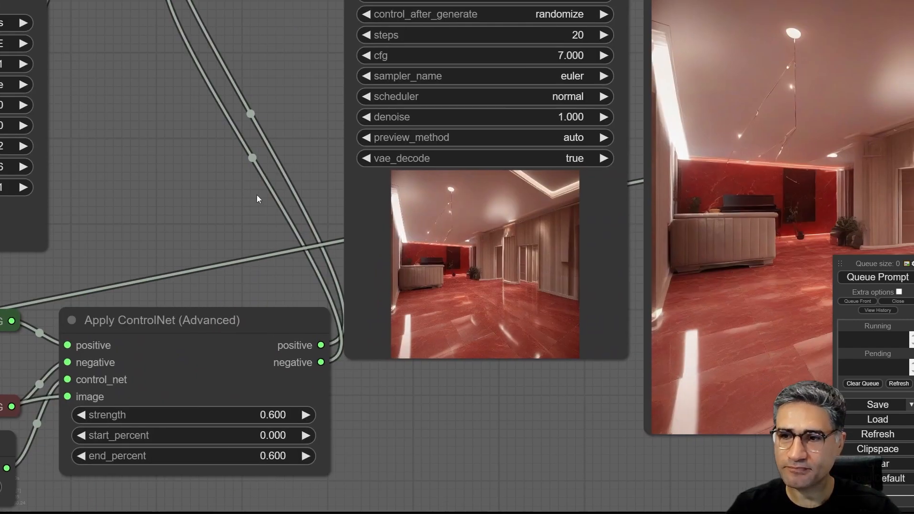
pyautogui.scroll(-6, 267, 204)
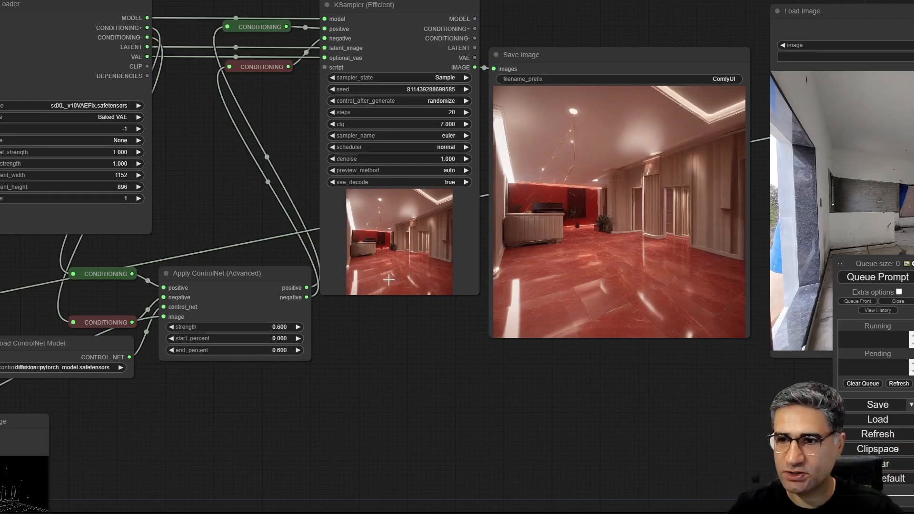
pyautogui.click(882, 278)
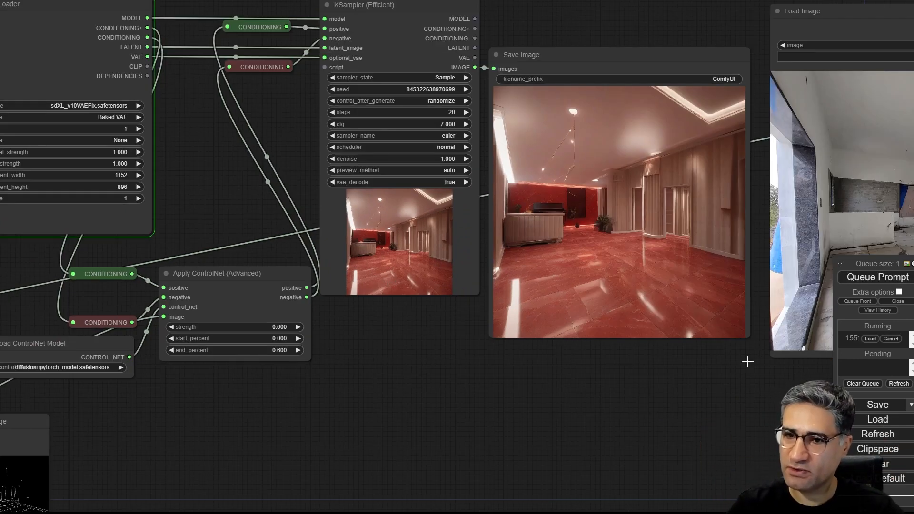
pyautogui.moveTo(458, 422); pyautogui.dragTo(368, 427)
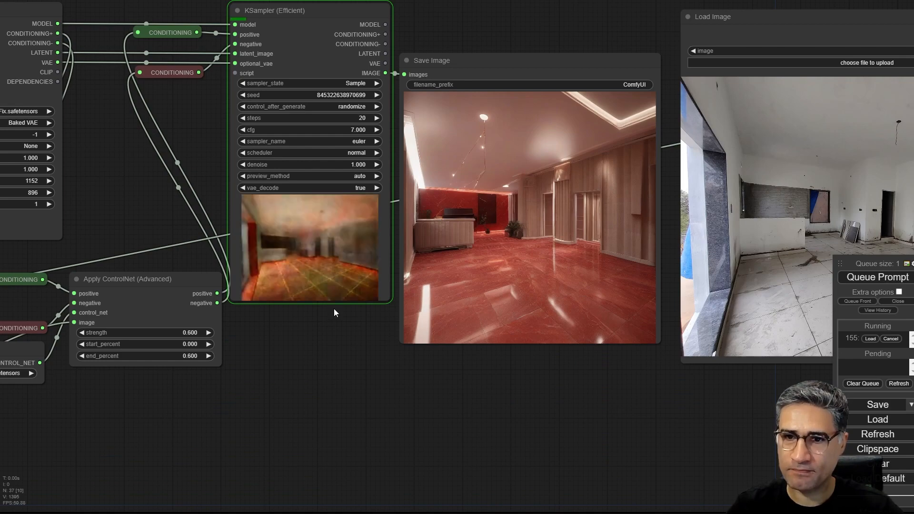
pyautogui.scroll(1, 314, 279)
pyautogui.scroll(10, 315, 275)
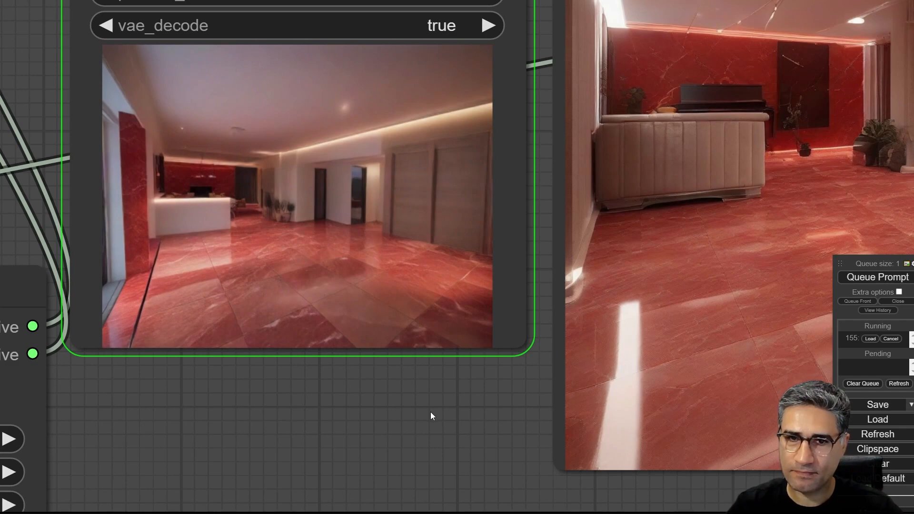
# - Compare the new landscape-format room with the original photo, checking the window column, counter, doors and floor
pyautogui.moveTo(430, 412); pyautogui.dragTo(107, 364)
pyautogui.scroll(-4, 114, 370)
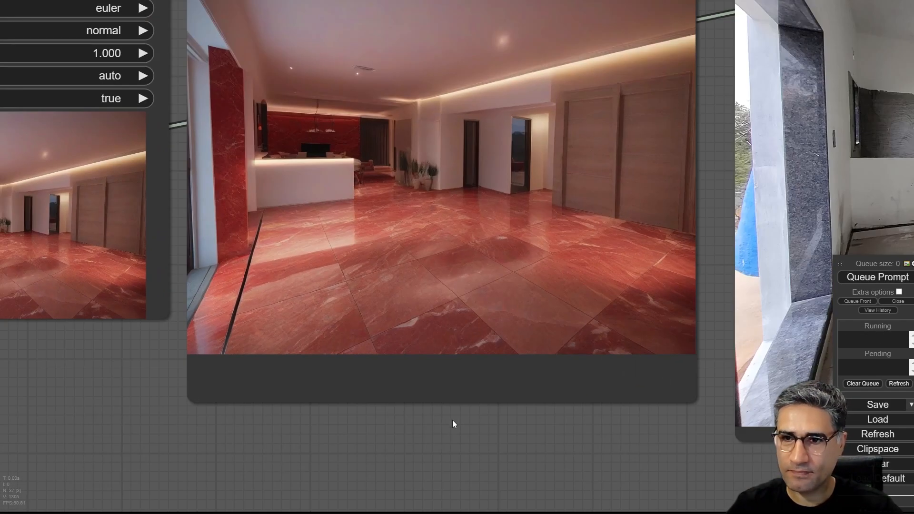
pyautogui.moveTo(483, 425); pyautogui.dragTo(386, 443)
pyautogui.scroll(-3, 525, 157)
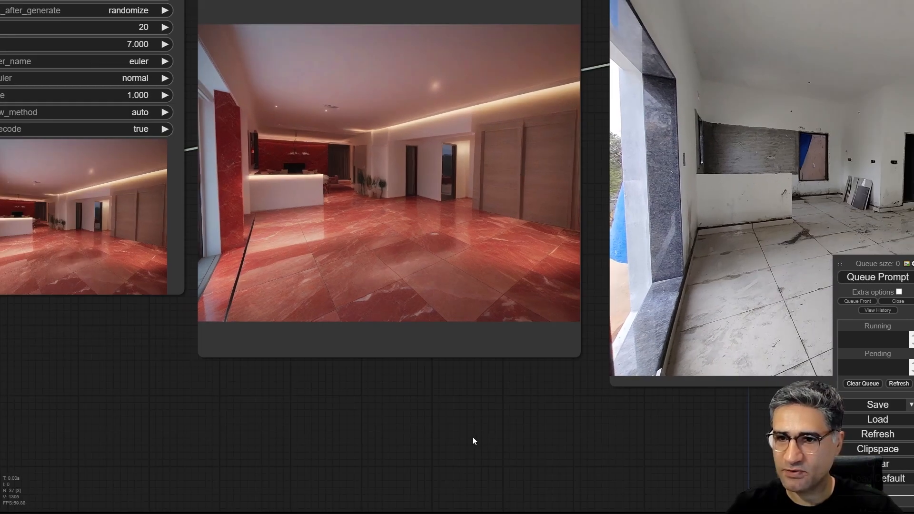
pyautogui.moveTo(473, 440); pyautogui.dragTo(267, 444)
pyautogui.scroll(-3, 292, 182)
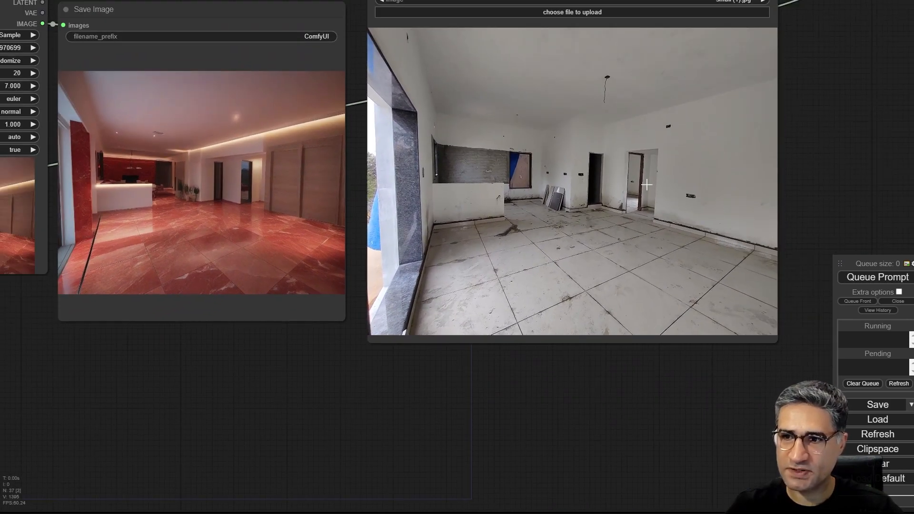
pyautogui.scroll(5, 80, 172)
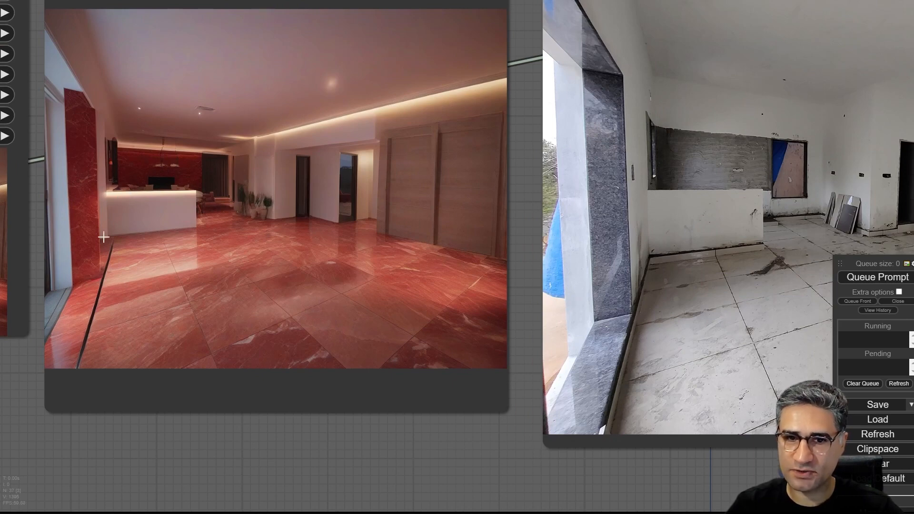
pyautogui.scroll(-2, 192, 389)
pyautogui.moveTo(215, 434); pyautogui.dragTo(308, 428)
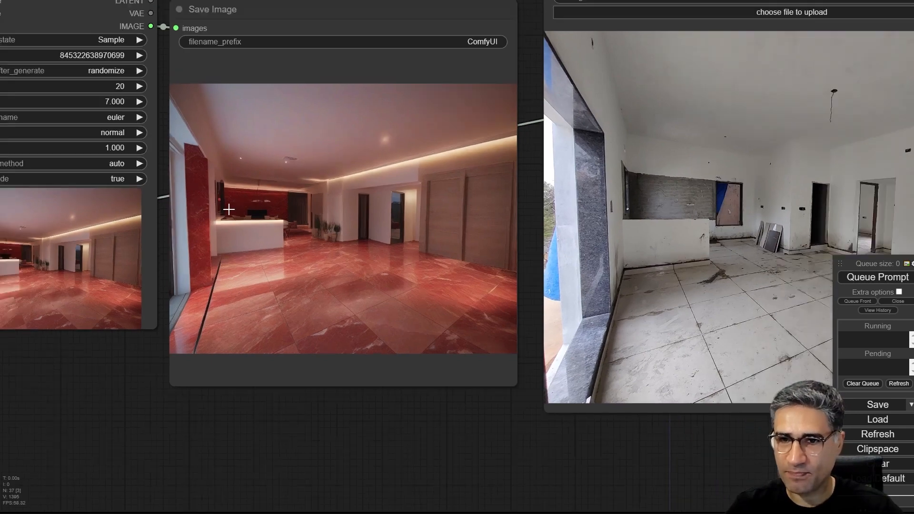
# - Move the Load Image node below the workflow and shift the Save Image node slightly down beside the KSampler
pyautogui.scroll(-3, 230, 206)
pyautogui.moveTo(324, 357); pyautogui.dragTo(482, 451)
pyautogui.scroll(-6, 480, 446)
pyautogui.moveTo(441, 423); pyautogui.dragTo(336, 260)
pyautogui.moveTo(504, 122); pyautogui.dragTo(337, 305)
pyautogui.scroll(6, 342, 157)
pyautogui.scroll(6, 339, 108)
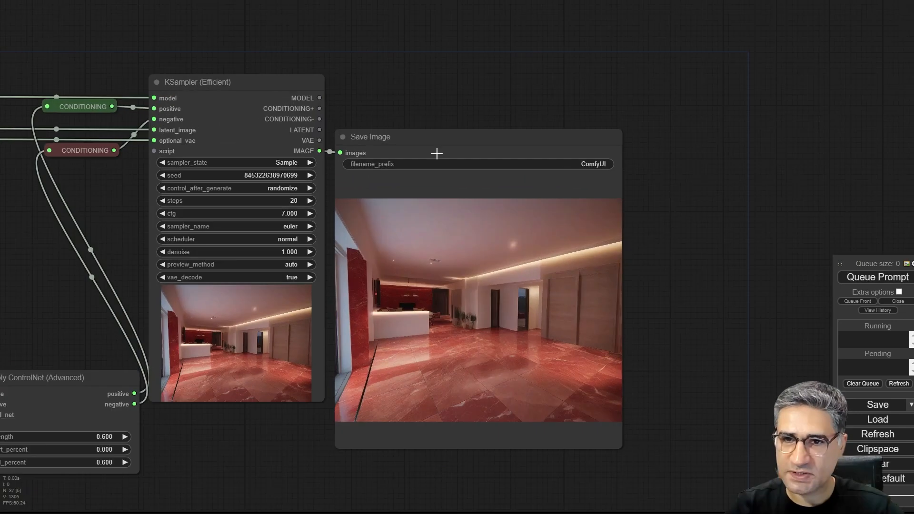
pyautogui.moveTo(394, 133); pyautogui.dragTo(389, 178)
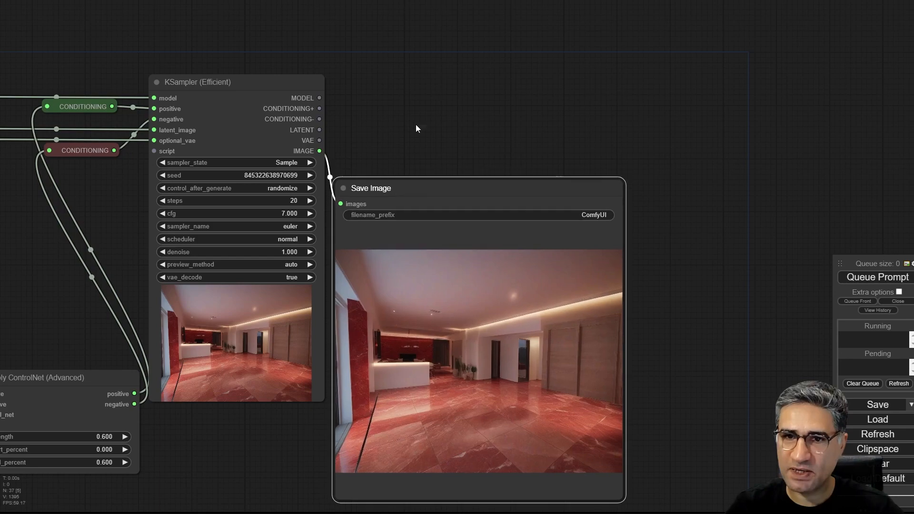
pyautogui.click(439, 93)
# - Duplicate the KSampler (Efficient) node and place the copy on the far side of the Save Image node
pyautogui.scroll(6, 504, 398)
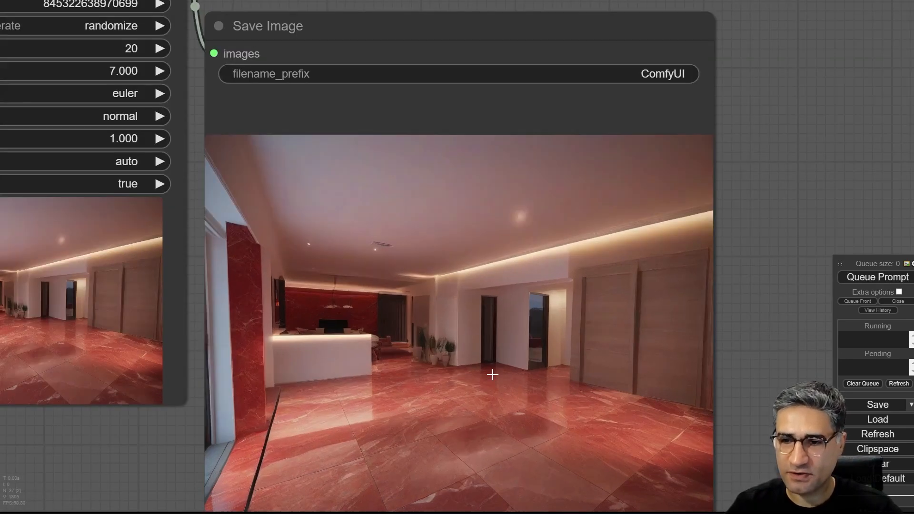
pyautogui.scroll(-10, 492, 373)
pyautogui.moveTo(623, 119); pyautogui.dragTo(486, 72)
pyautogui.scroll(-3, 456, 86)
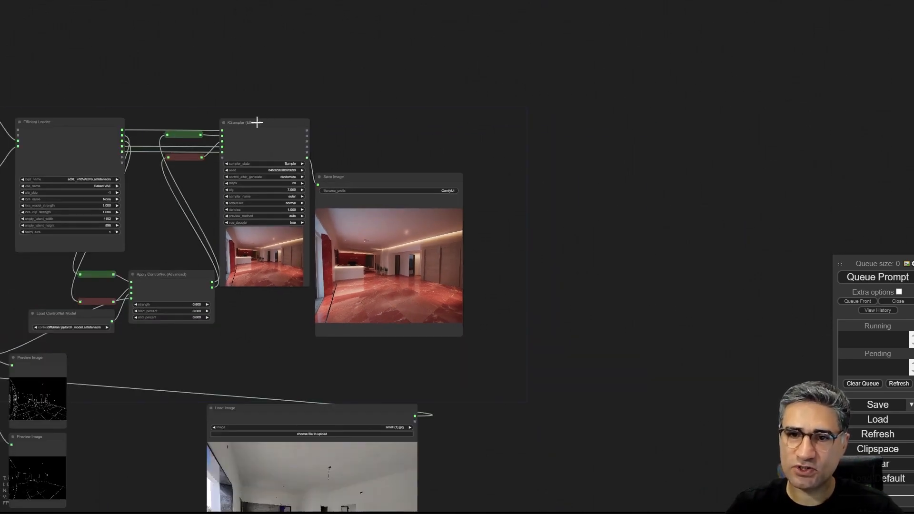
pyautogui.moveTo(387, 110); pyautogui.dragTo(422, 118)
pyautogui.scroll(7, 335, 162)
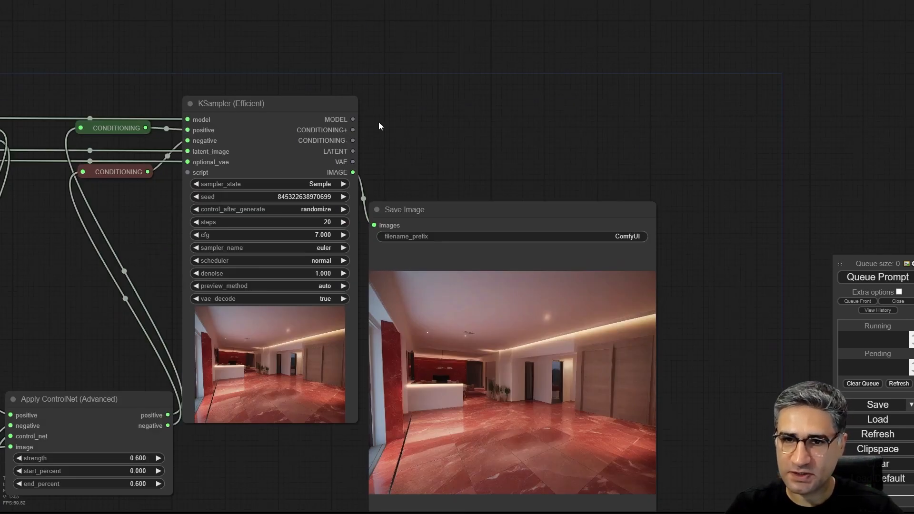
pyautogui.moveTo(269, 104); pyautogui.dragTo(800, 96)
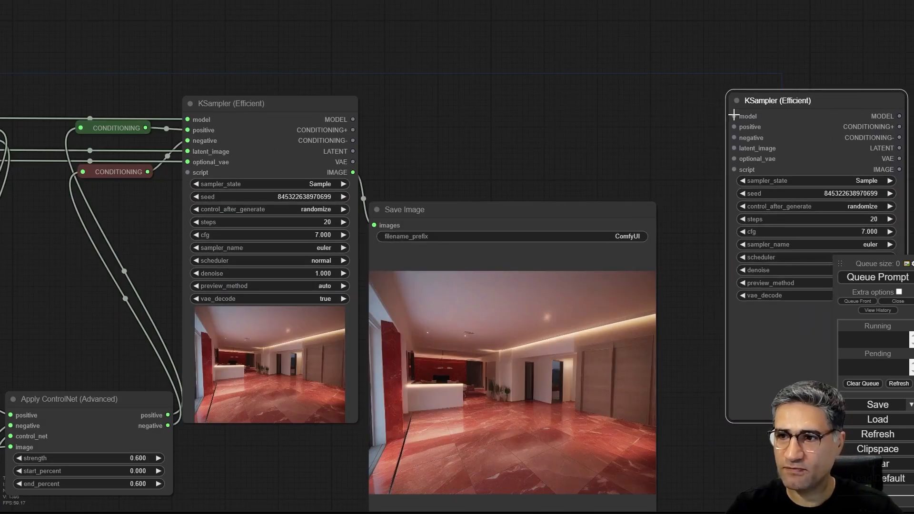
# - Set the denoise of the copied KSampler (Efficient) node to 0.23
pyautogui.moveTo(707, 113); pyautogui.dragTo(399, 72)
pyautogui.scroll(4, 443, 62)
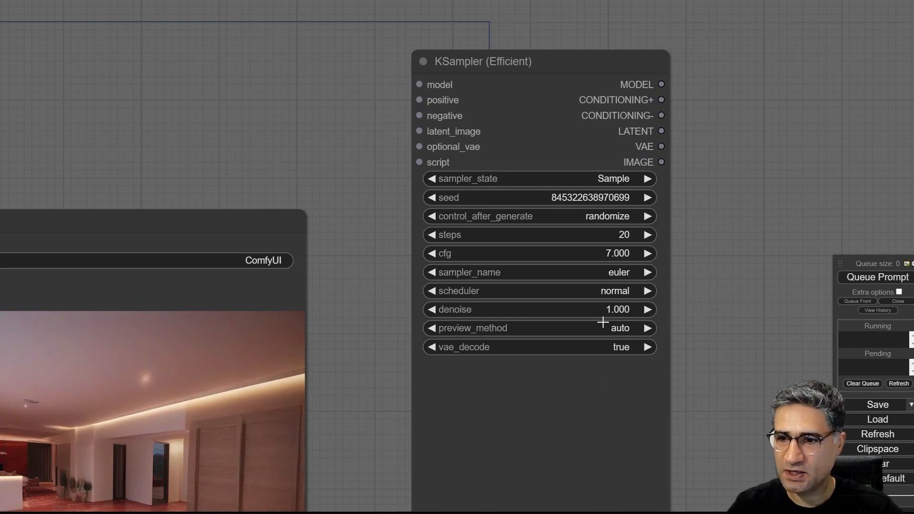
pyautogui.click(595, 310)
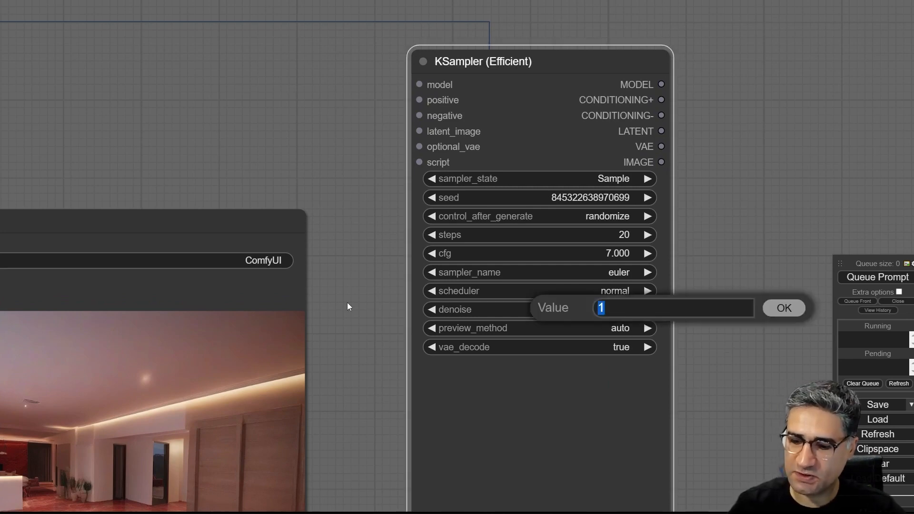
pyautogui.write('0.23')
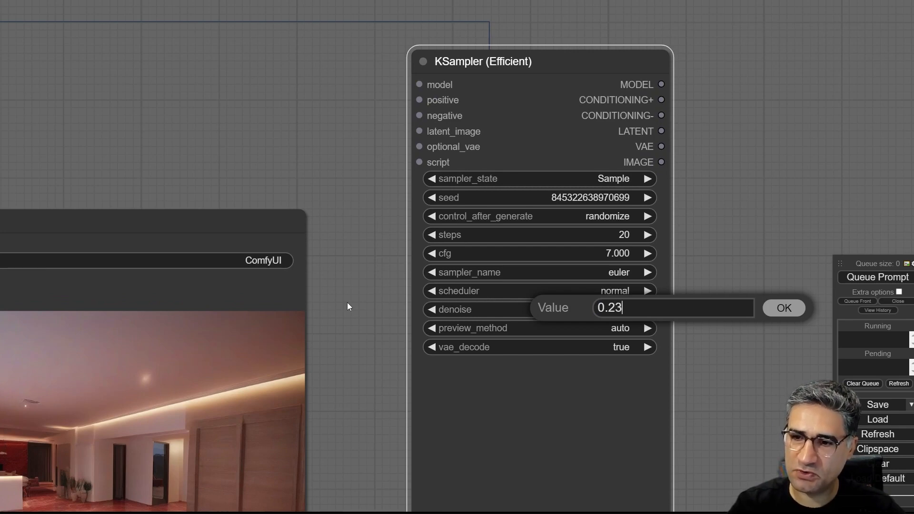
pyautogui.press('Return')
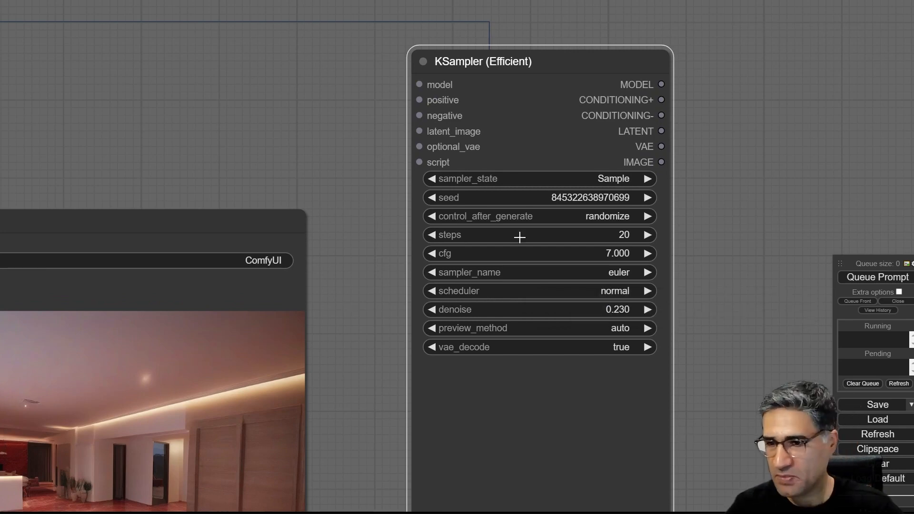
# - Duplicate the Efficient Loader node and place the copy above the Save Image node, ahead of the second KSampler
pyautogui.scroll(-5, 331, 135)
pyautogui.scroll(-4, 403, 123)
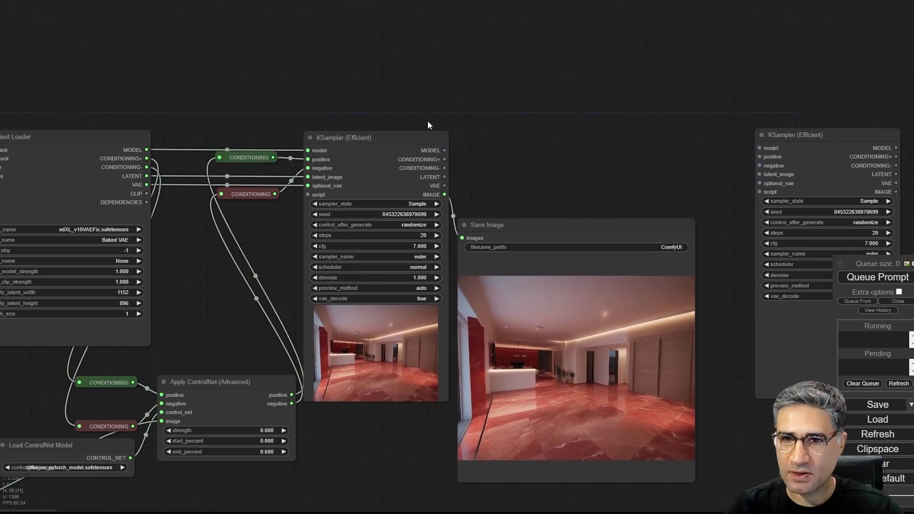
pyautogui.scroll(-2, 395, 104)
pyautogui.moveTo(141, 127)
pyautogui.mouseDown()
pyautogui.moveTo(588, 21)
pyautogui.moveTo(572, 5)
pyautogui.mouseUp()
# - Connect the green and red prompt Primitive nodes to the positive and negative inputs of the copied Efficient Loader
pyautogui.moveTo(45, 109)
pyautogui.mouseDown()
pyautogui.moveTo(296, 83)
pyautogui.moveTo(515, 26)
pyautogui.mouseUp()
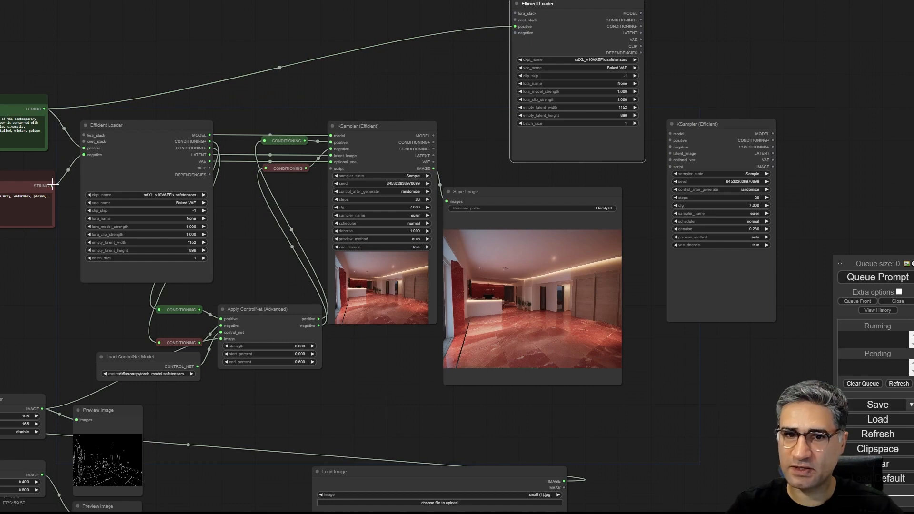
pyautogui.moveTo(52, 185); pyautogui.dragTo(514, 33)
pyautogui.moveTo(667, 46); pyautogui.dragTo(557, 63)
pyautogui.scroll(6, 523, 56)
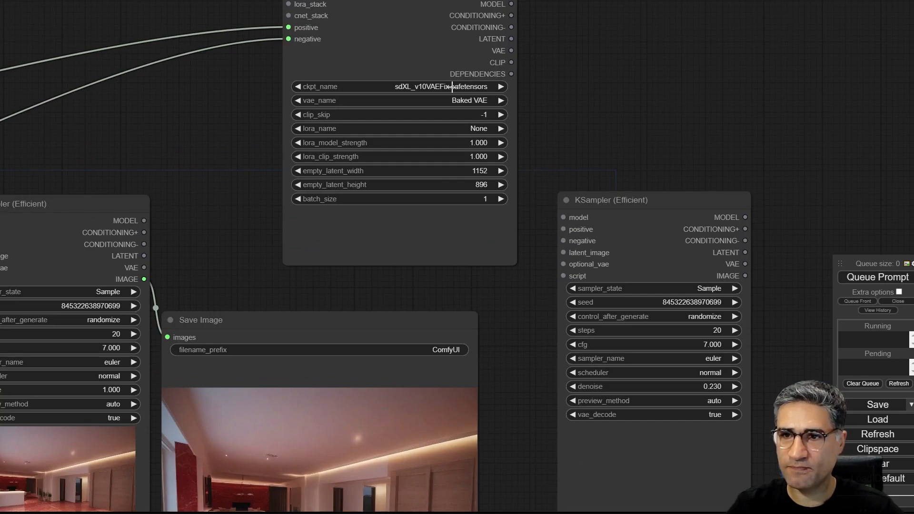
# - Set the checkpoint of the copied Efficient Loader to sdXL_v10RefinerVAEFix.safetensors
pyautogui.scroll(5, 452, 86)
pyautogui.click(415, 86)
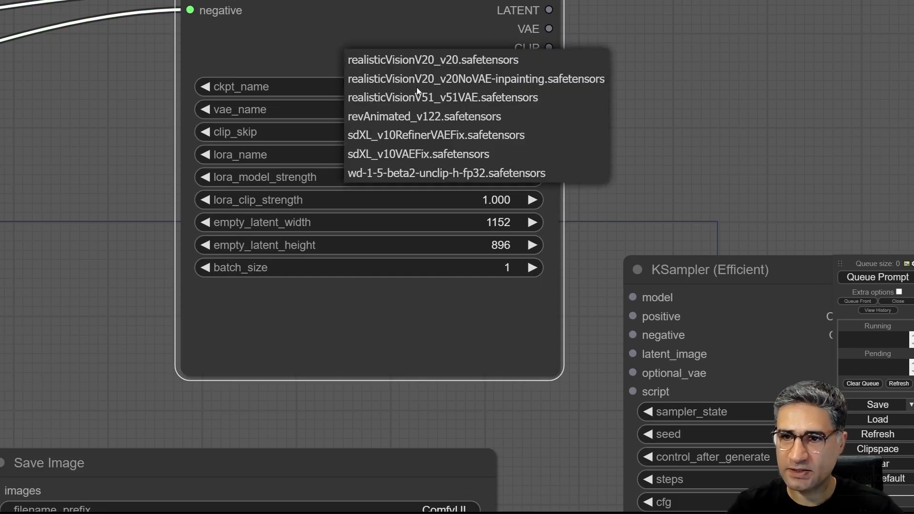
pyautogui.click(403, 136)
pyautogui.scroll(-3, 548, 170)
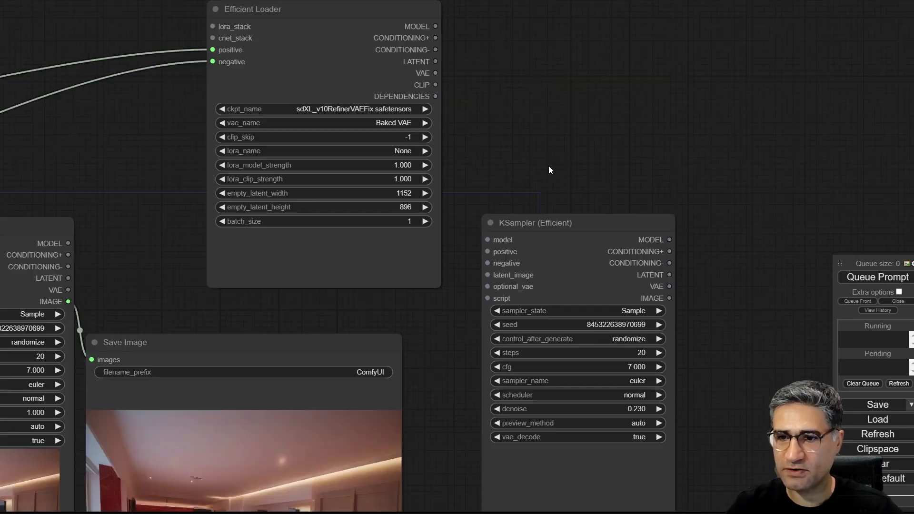
# - Connect the refiner loader's MODEL, CONDITIONING+, CONDITIONING- and VAE outputs to the second KSampler's model, positive, negative and optional_vae inputs
pyautogui.scroll(-1, 549, 169)
pyautogui.moveTo(619, 212); pyautogui.dragTo(696, 143)
pyautogui.moveTo(437, 38); pyautogui.dragTo(564, 169)
pyautogui.moveTo(436, 48); pyautogui.dragTo(563, 179)
pyautogui.moveTo(441, 58); pyautogui.dragTo(563, 190)
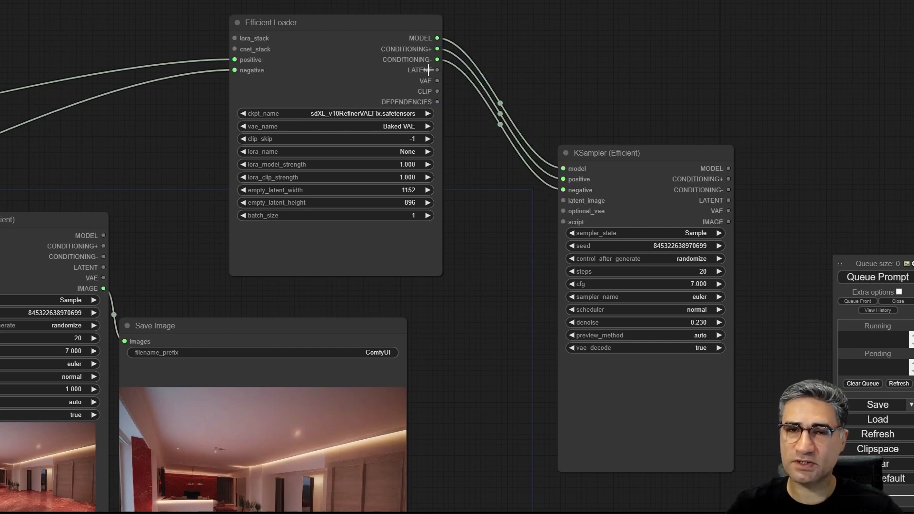
pyautogui.click(303, 18)
pyautogui.moveTo(651, 157); pyautogui.dragTo(659, 141)
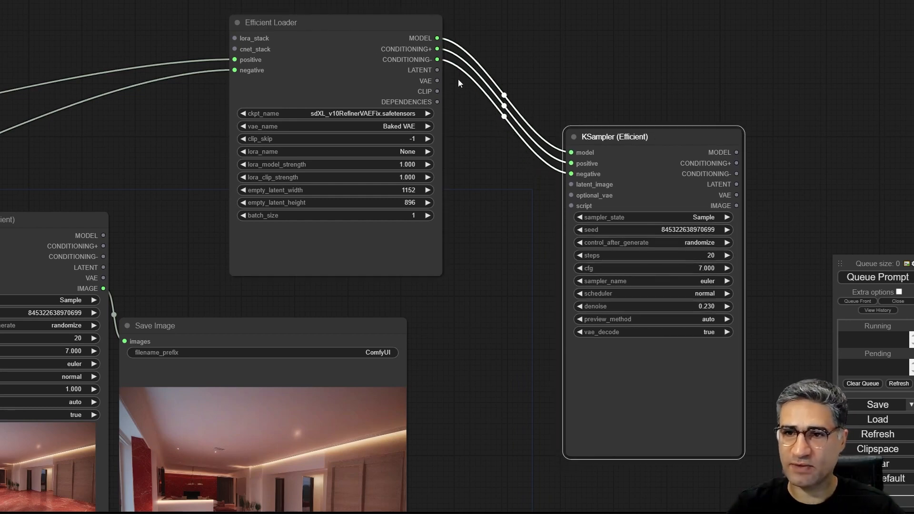
pyautogui.click(445, 72)
pyautogui.moveTo(436, 81); pyautogui.dragTo(572, 196)
# - Connect the LATENT output of the first KSampler (Efficient) to the latent_image input of the second KSampler
pyautogui.scroll(-2, 548, 217)
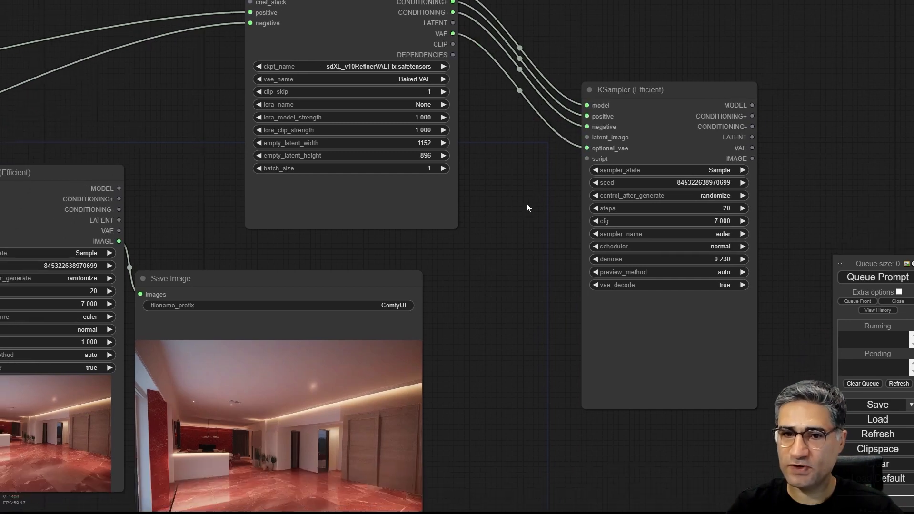
pyautogui.moveTo(190, 219); pyautogui.dragTo(575, 152)
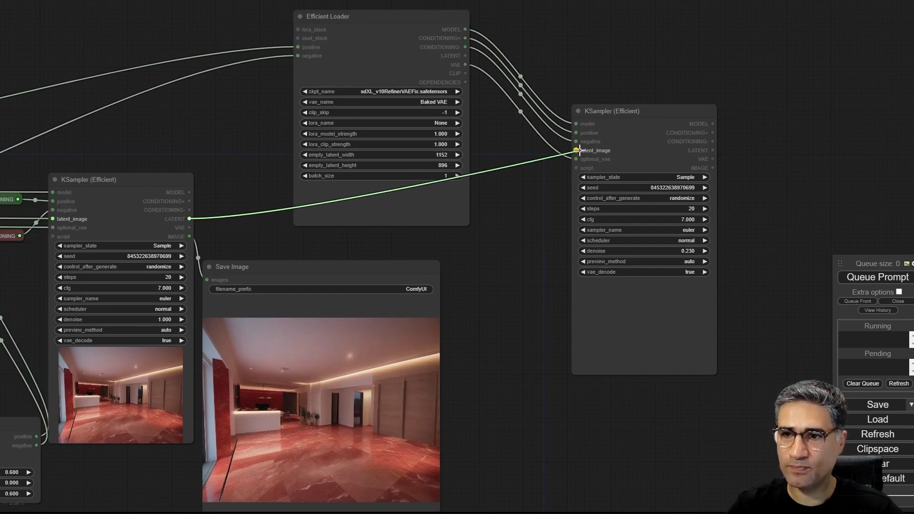
pyautogui.scroll(3, 619, 133)
pyautogui.scroll(2, 604, 128)
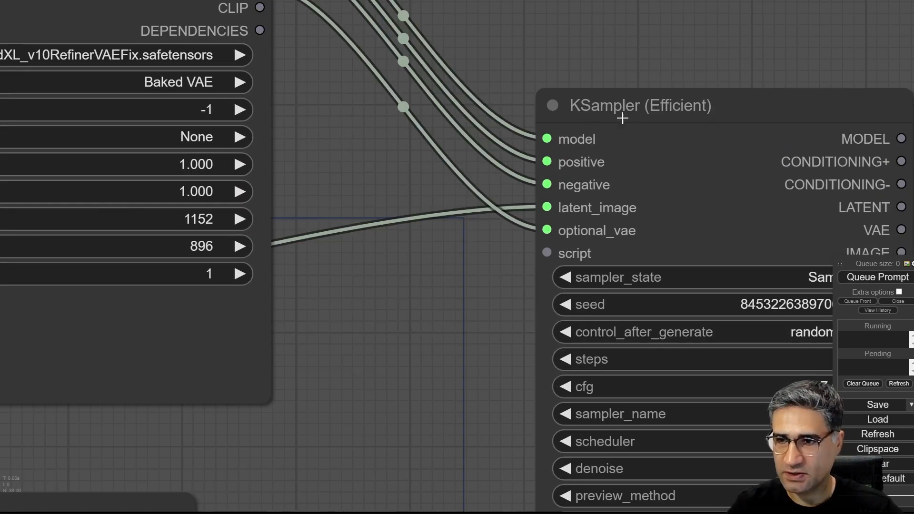
pyautogui.scroll(-4, 263, 204)
# - Add a Save Image node fed by the second KSampler's IMAGE output and queue the prompt
pyautogui.moveTo(261, 231); pyautogui.dragTo(412, 258)
pyautogui.scroll(-2, 359, 209)
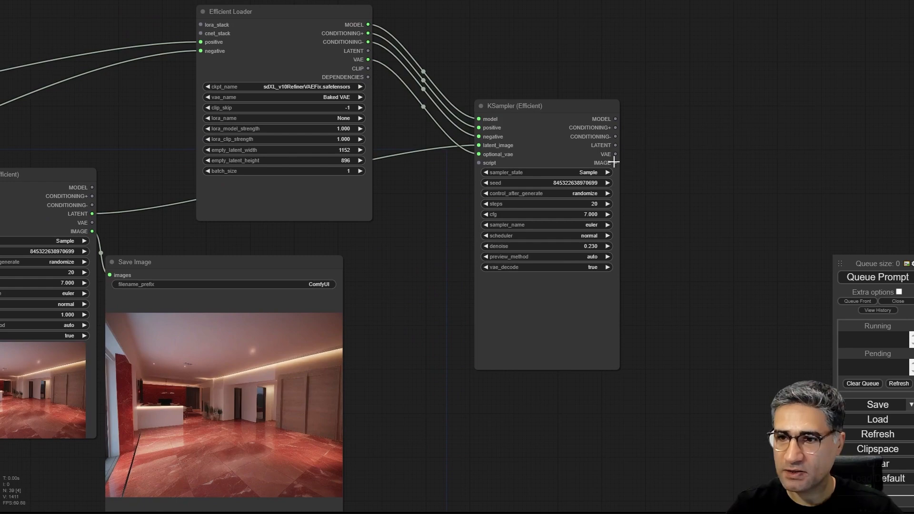
pyautogui.moveTo(615, 162); pyautogui.dragTo(678, 176)
pyautogui.click(704, 247)
pyautogui.moveTo(758, 303); pyautogui.dragTo(594, 286)
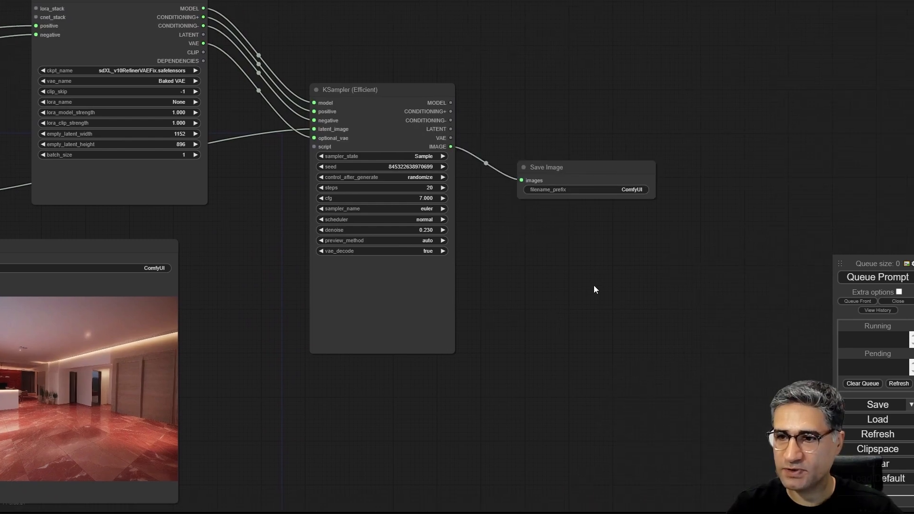
pyautogui.click(877, 277)
# - Follow the first KSampler's generation and inspect its preview and the image in its Save Image node up close
pyautogui.moveTo(338, 402); pyautogui.dragTo(572, 369)
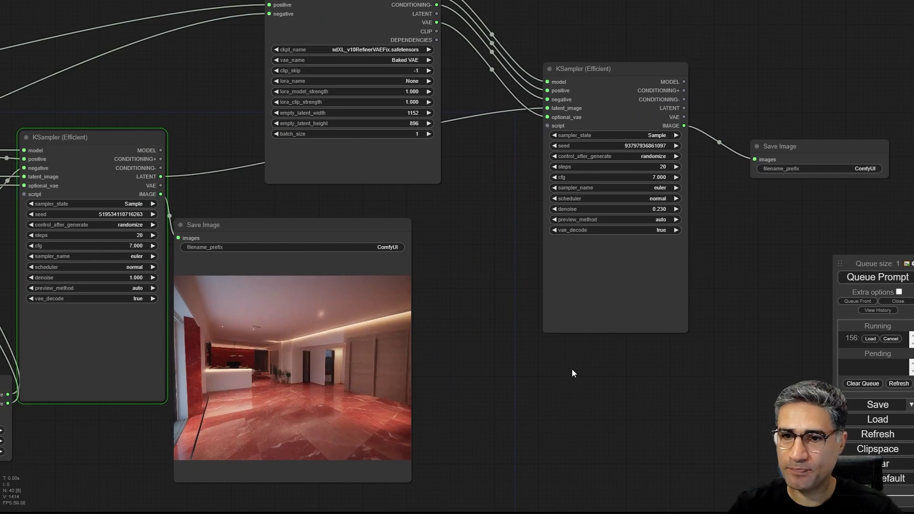
pyautogui.scroll(-3, 566, 366)
pyautogui.scroll(4, 205, 285)
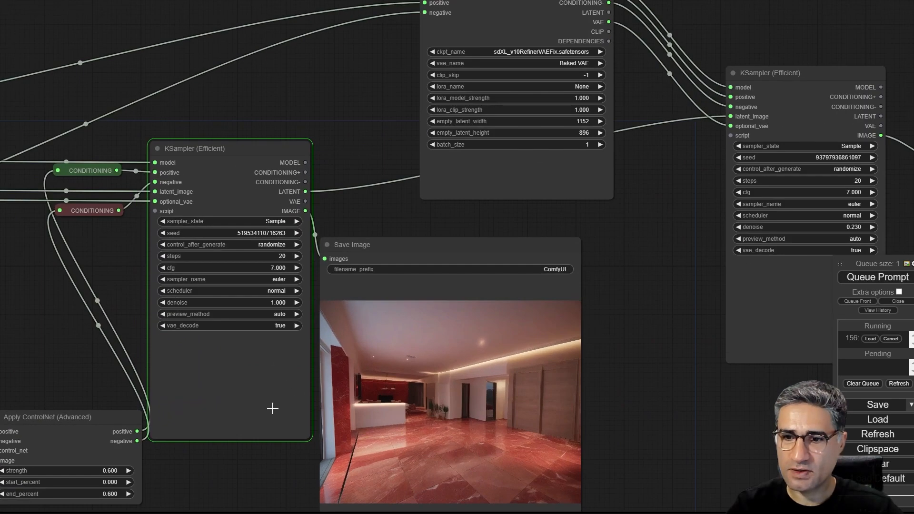
pyautogui.scroll(4, 226, 385)
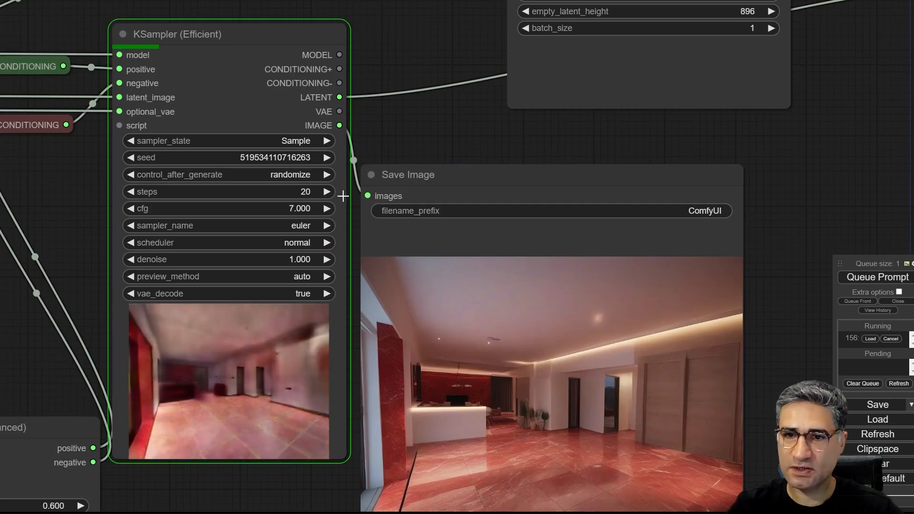
pyautogui.scroll(-3, 181, 371)
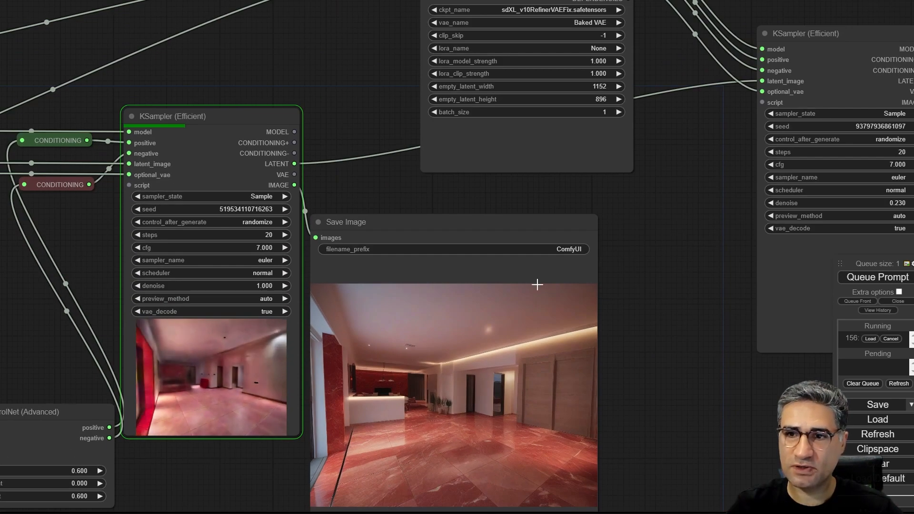
pyautogui.moveTo(655, 196); pyautogui.dragTo(553, 205)
pyautogui.scroll(-3, 328, 214)
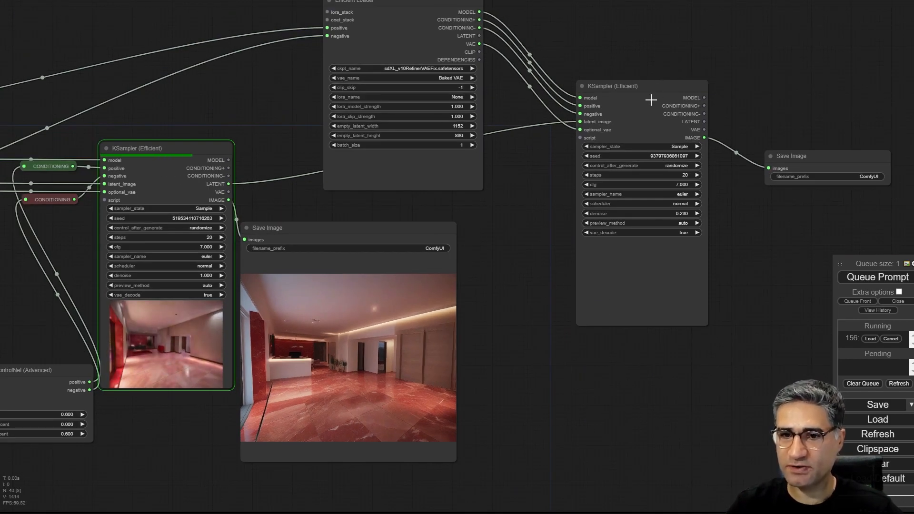
pyautogui.scroll(4, 616, 133)
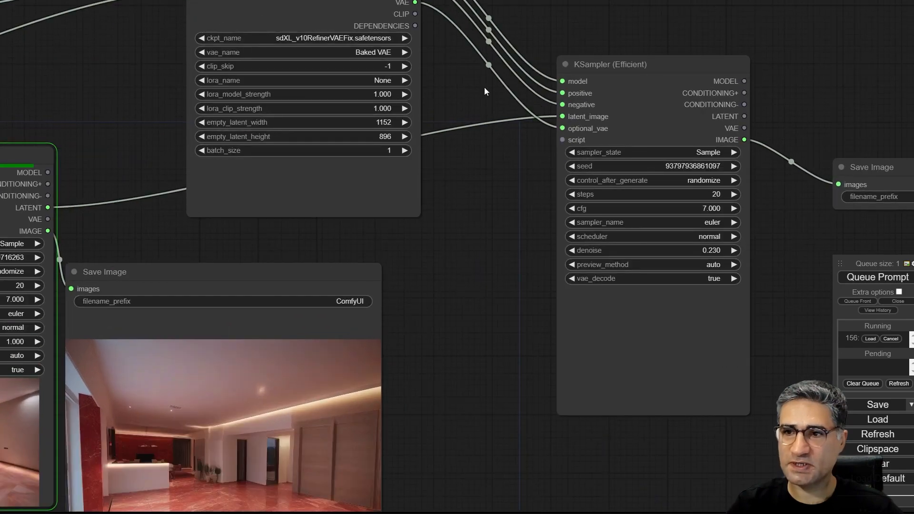
pyautogui.scroll(-3, 418, 322)
pyautogui.moveTo(415, 367); pyautogui.dragTo(479, 177)
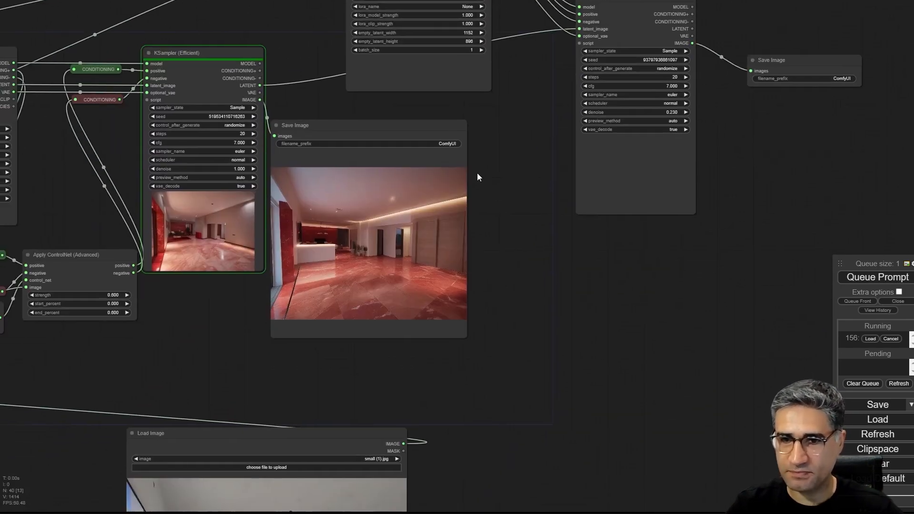
pyautogui.scroll(3, 180, 239)
pyautogui.scroll(-3, 230, 426)
pyautogui.scroll(12, 223, 412)
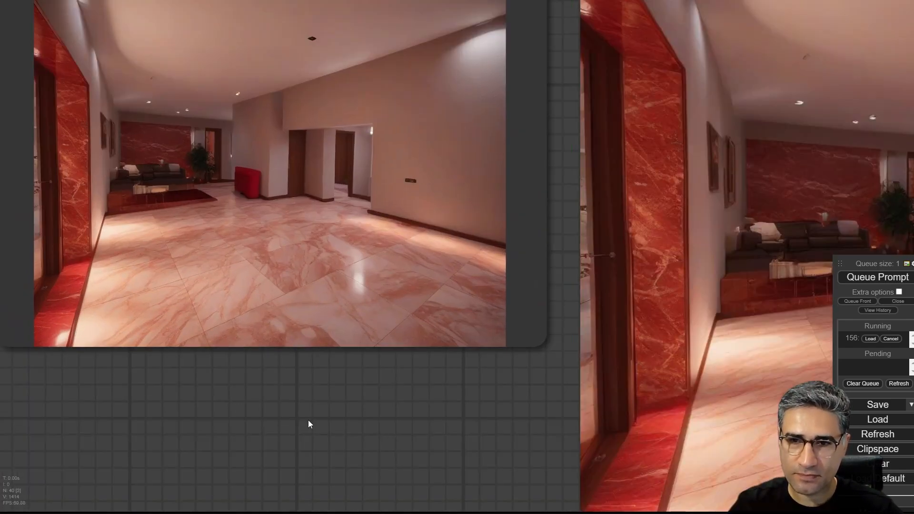
pyautogui.moveTo(308, 421); pyautogui.dragTo(0, 309)
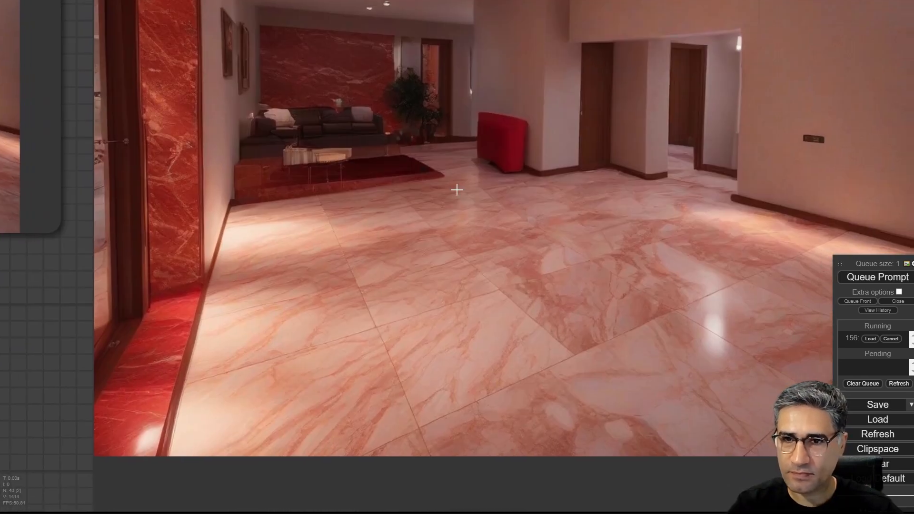
pyautogui.scroll(-5, 506, 173)
pyautogui.scroll(-4, 506, 173)
pyautogui.moveTo(820, 60); pyautogui.dragTo(606, 384)
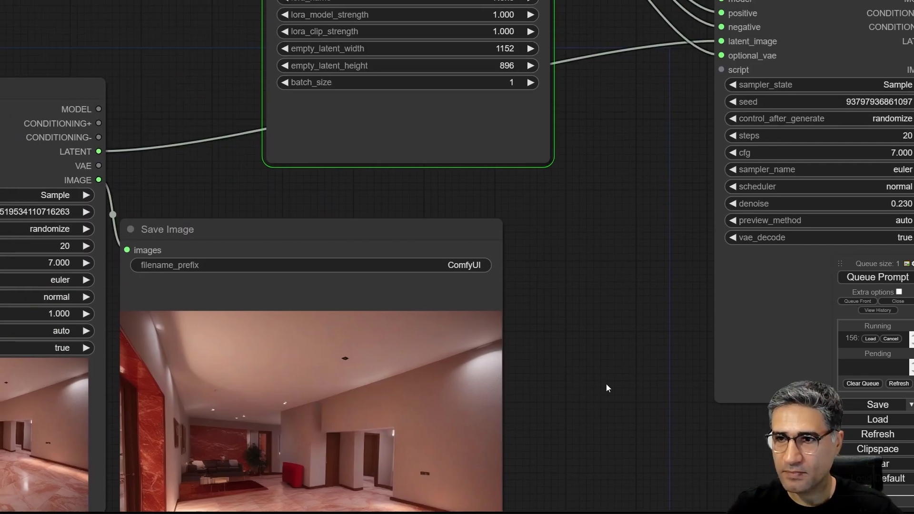
# - Follow the second KSampler's refining pass and examine the floor, wall and furniture detail in its preview
pyautogui.scroll(-4, 606, 384)
pyautogui.scroll(-5, 451, 321)
pyautogui.moveTo(453, 297); pyautogui.dragTo(389, 186)
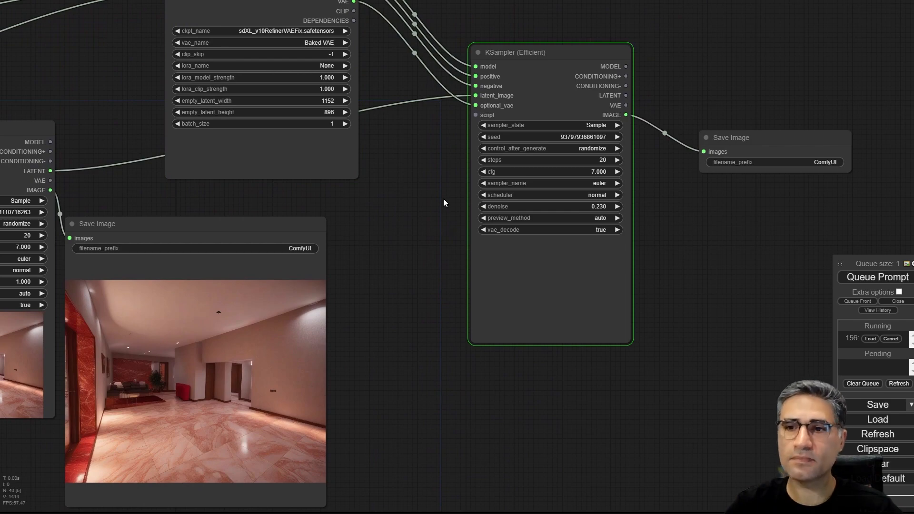
pyautogui.moveTo(432, 220); pyautogui.dragTo(299, 301)
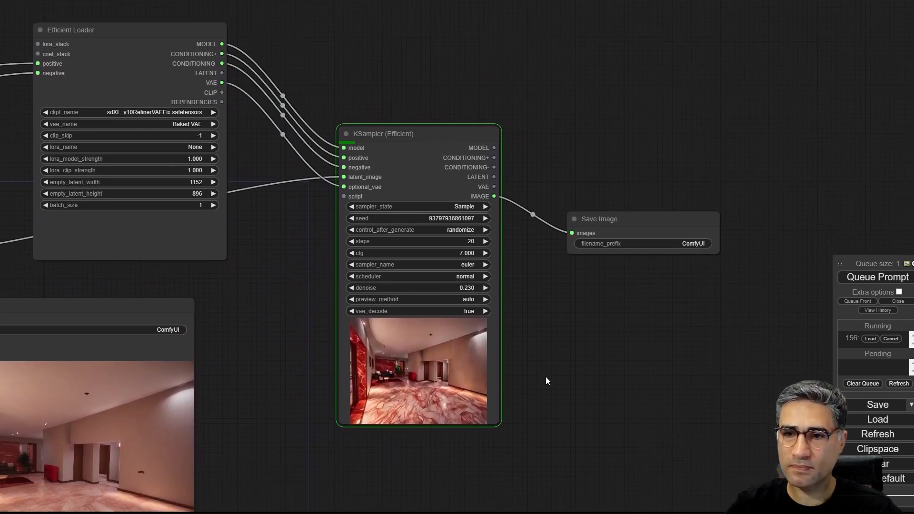
pyautogui.scroll(10, 434, 390)
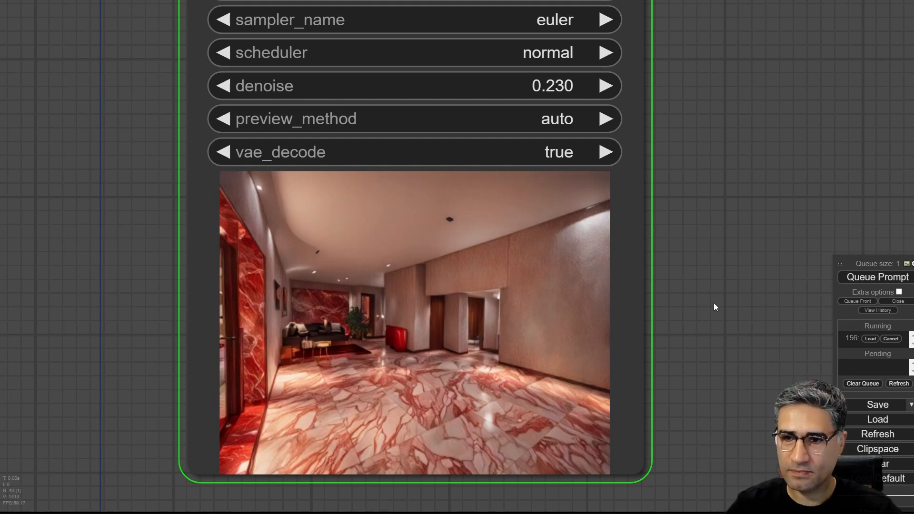
pyautogui.moveTo(714, 306); pyautogui.dragTo(687, 183)
pyautogui.scroll(5, 434, 254)
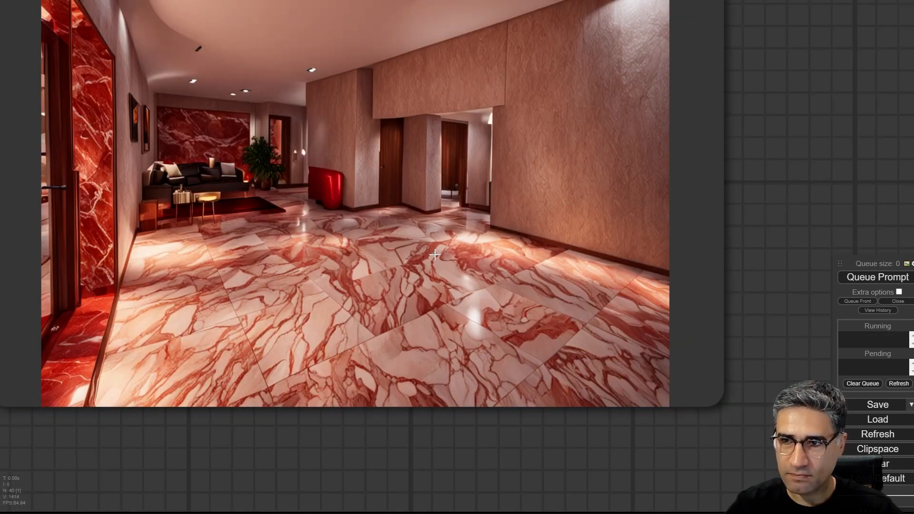
pyautogui.scroll(-5, 434, 255)
pyautogui.scroll(-9, 441, 251)
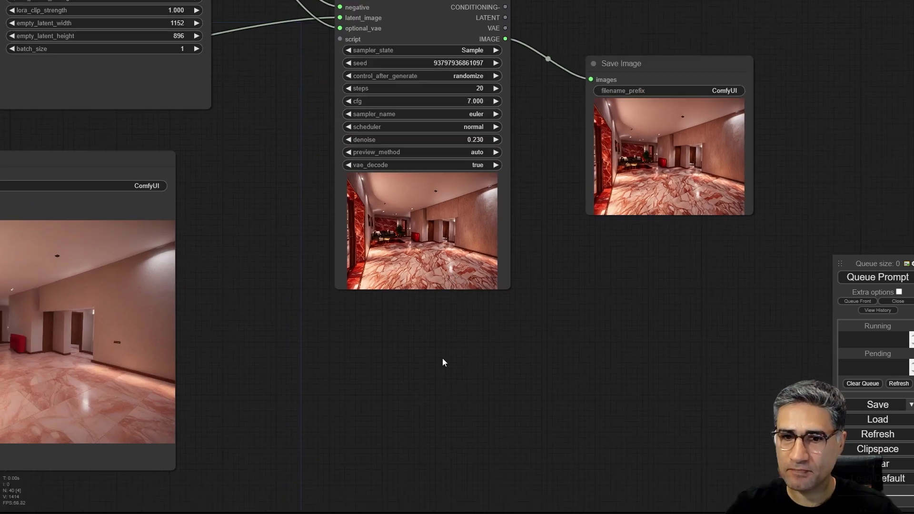
# - Move the first stage's Save Image node below the second stage's Save Image node and shrink it to a similar size
pyautogui.scroll(-6, 443, 362)
pyautogui.moveTo(238, 191); pyautogui.dragTo(636, 216)
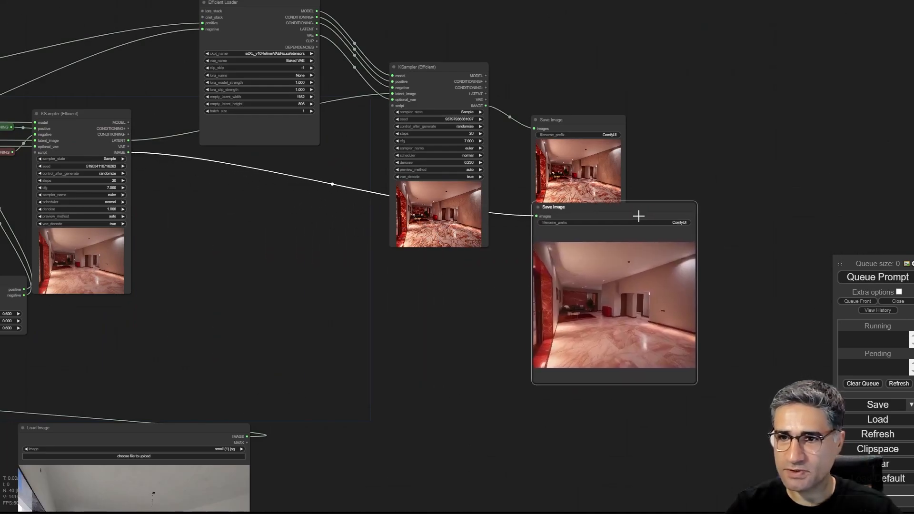
pyautogui.scroll(10, 636, 216)
pyautogui.moveTo(750, 168); pyautogui.dragTo(675, 67)
pyautogui.scroll(-4, 647, 137)
pyautogui.moveTo(675, 136); pyautogui.dragTo(661, 152)
pyautogui.moveTo(704, 490); pyautogui.dragTo(609, 329)
pyautogui.scroll(3, 477, 71)
# - Compare the first-stage and refined images in the two Save Image nodes at close range
pyautogui.moveTo(730, 232); pyautogui.dragTo(646, 70)
pyautogui.scroll(10, 416, 261)
pyautogui.scroll(-3, 427, 284)
pyautogui.scroll(-3, 427, 284)
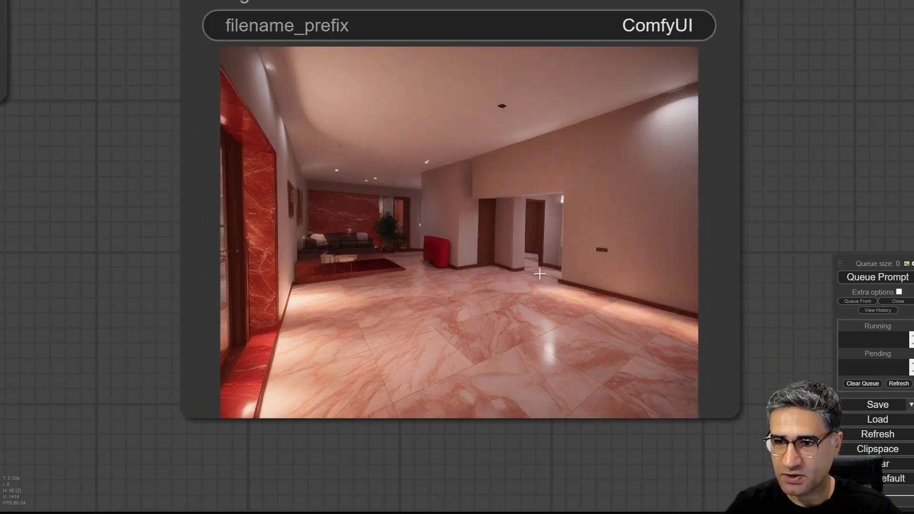
pyautogui.scroll(6, 463, 268)
pyautogui.scroll(-5, 353, 244)
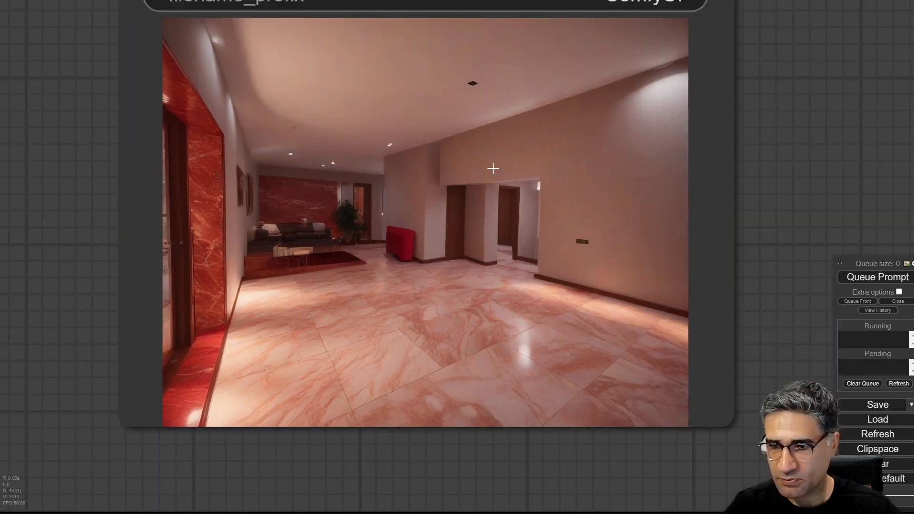
pyautogui.moveTo(770, 128); pyautogui.dragTo(765, 506)
pyautogui.moveTo(776, 93); pyautogui.dragTo(788, 277)
pyautogui.scroll(4, 427, 235)
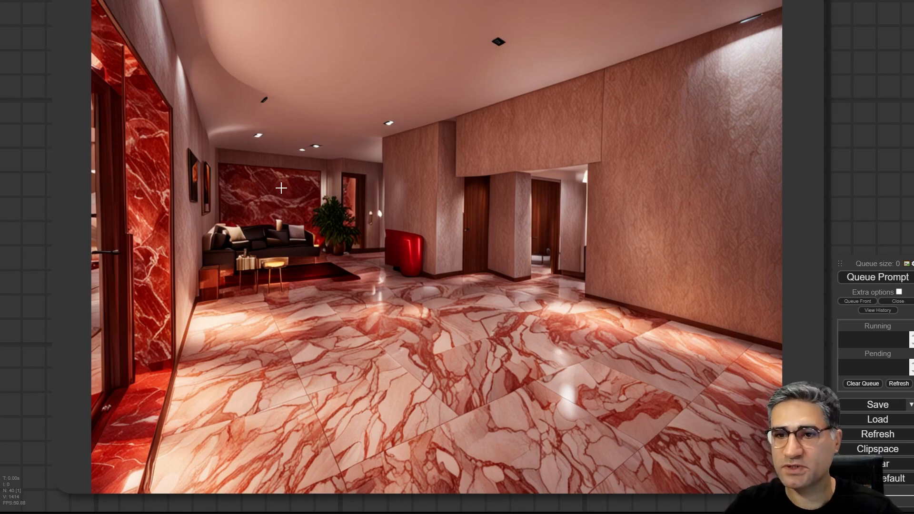
pyautogui.scroll(-10, 287, 195)
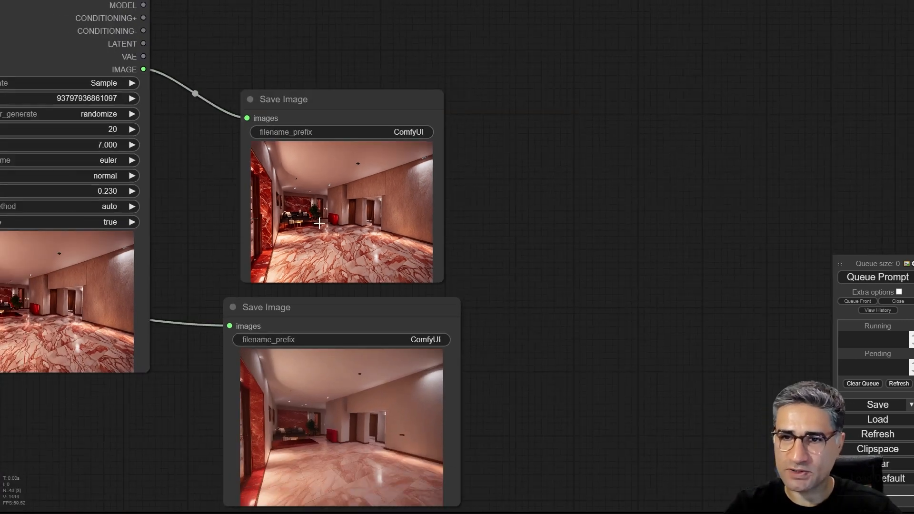
# - Review the whole node graph, from the prompts, loader and ControlNet section to the source photo and both samplers
pyautogui.scroll(-10, 553, 353)
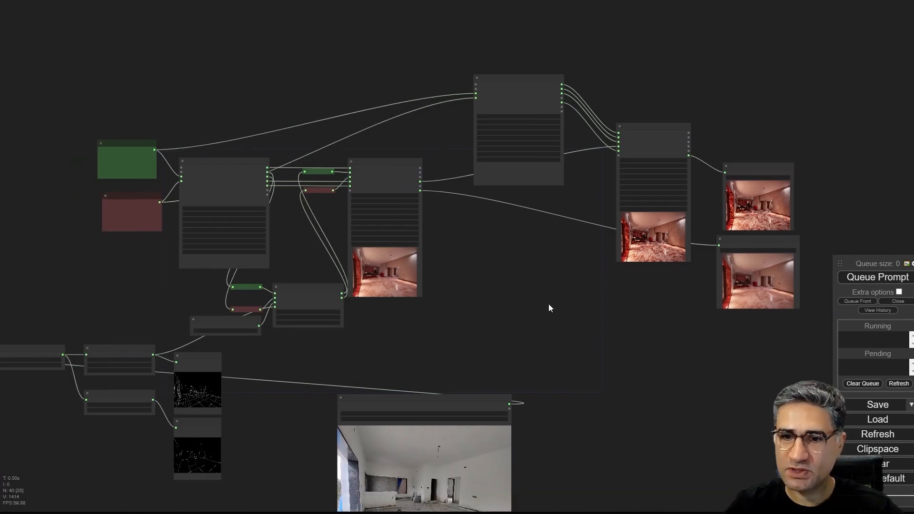
pyautogui.scroll(-2, 485, 244)
pyautogui.scroll(8, 482, 233)
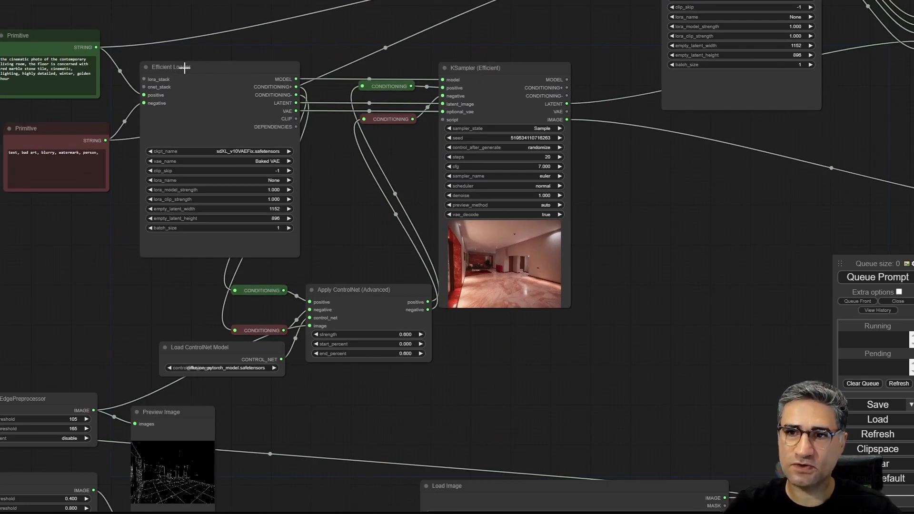
pyautogui.scroll(-3, 543, 205)
pyautogui.scroll(4, 539, 228)
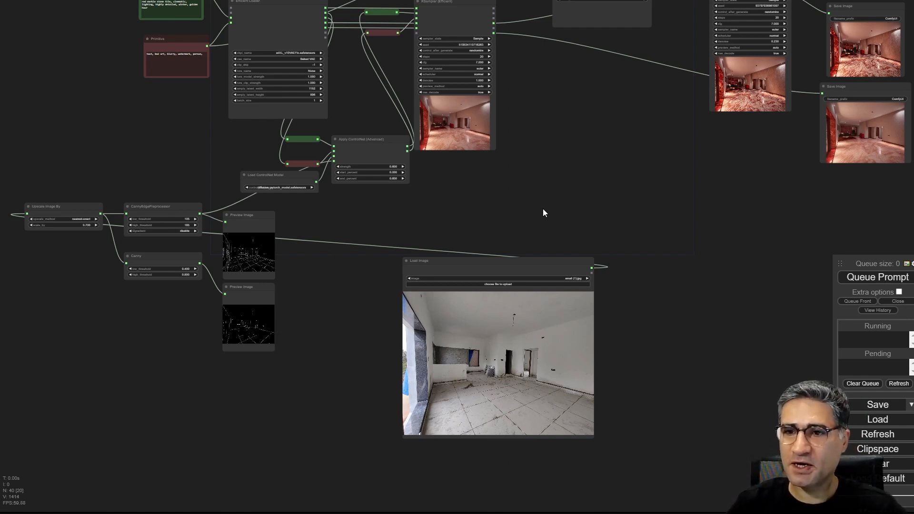
pyautogui.moveTo(543, 210); pyautogui.dragTo(659, 225)
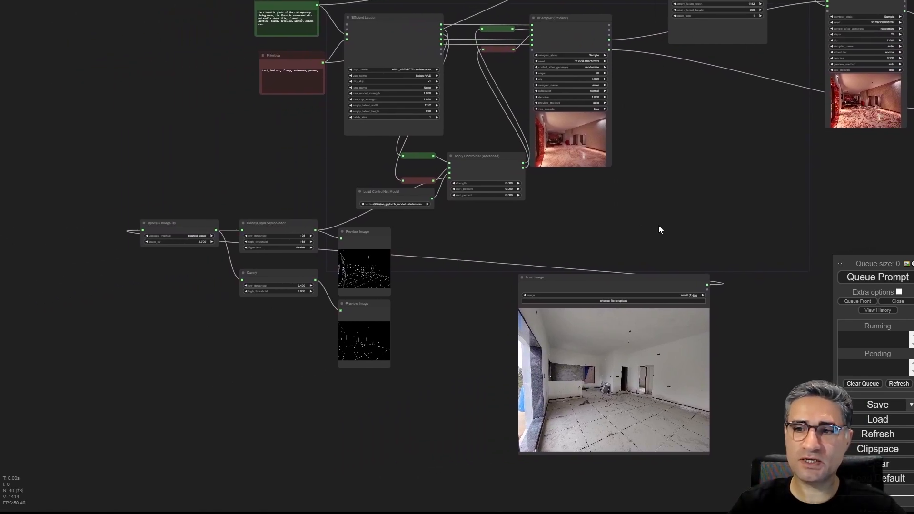